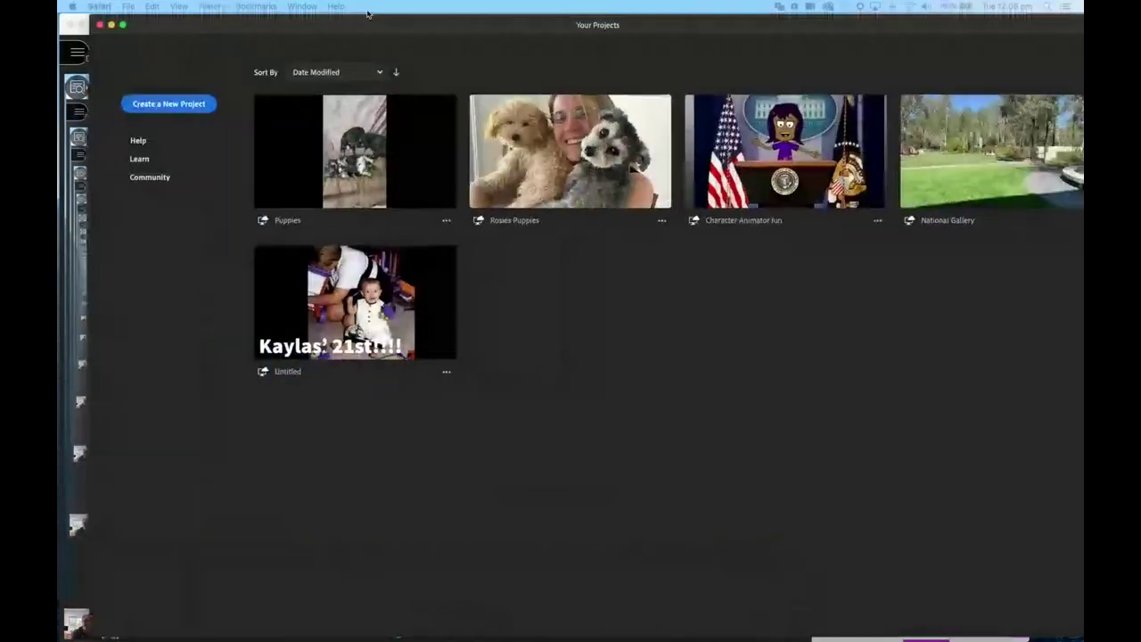
- Align the projects window with the screen edge and switch to QuickTime Player
{"action": "left_click_drag", "start_coordinate": [368, 14], "coordinate": [315, 31]}
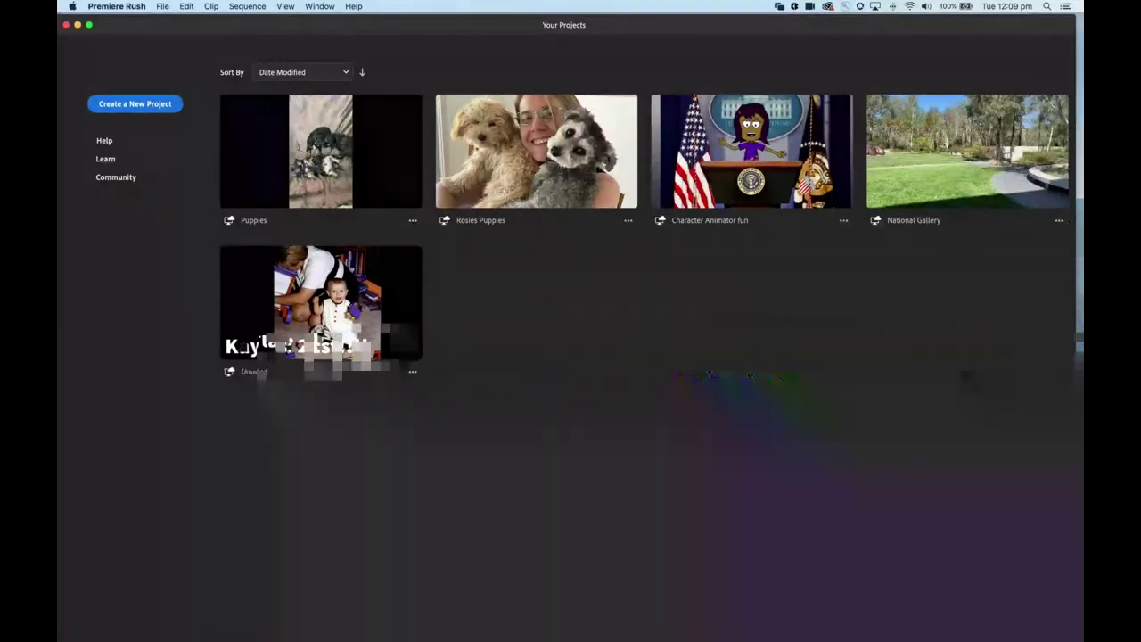
{"action": "key", "text": "super+space"}
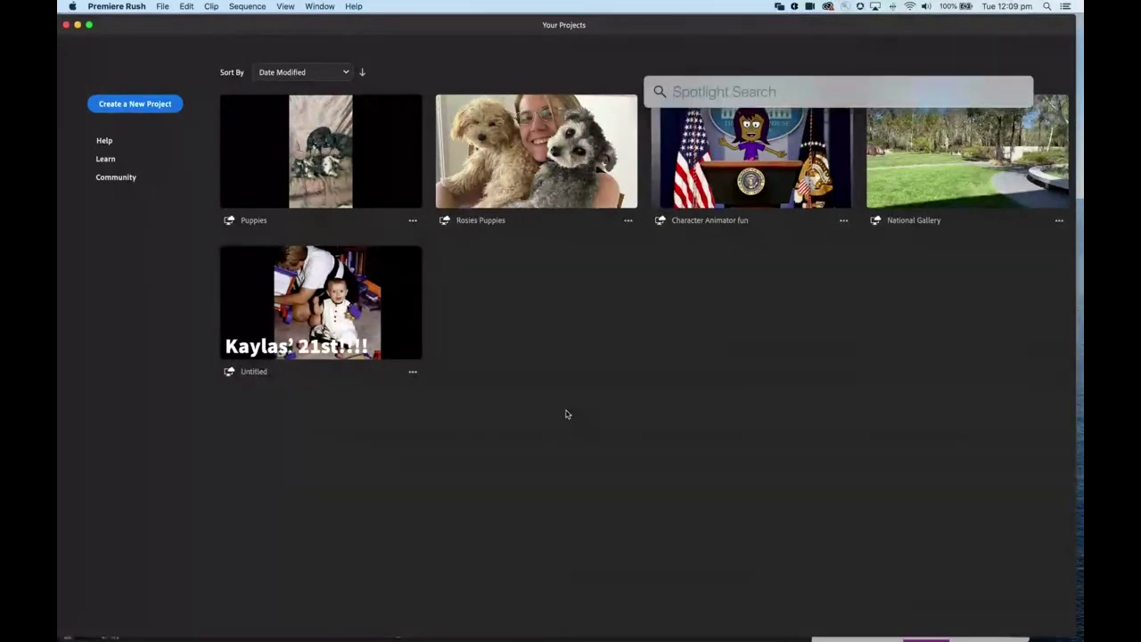
{"action": "type", "text": "quic"}
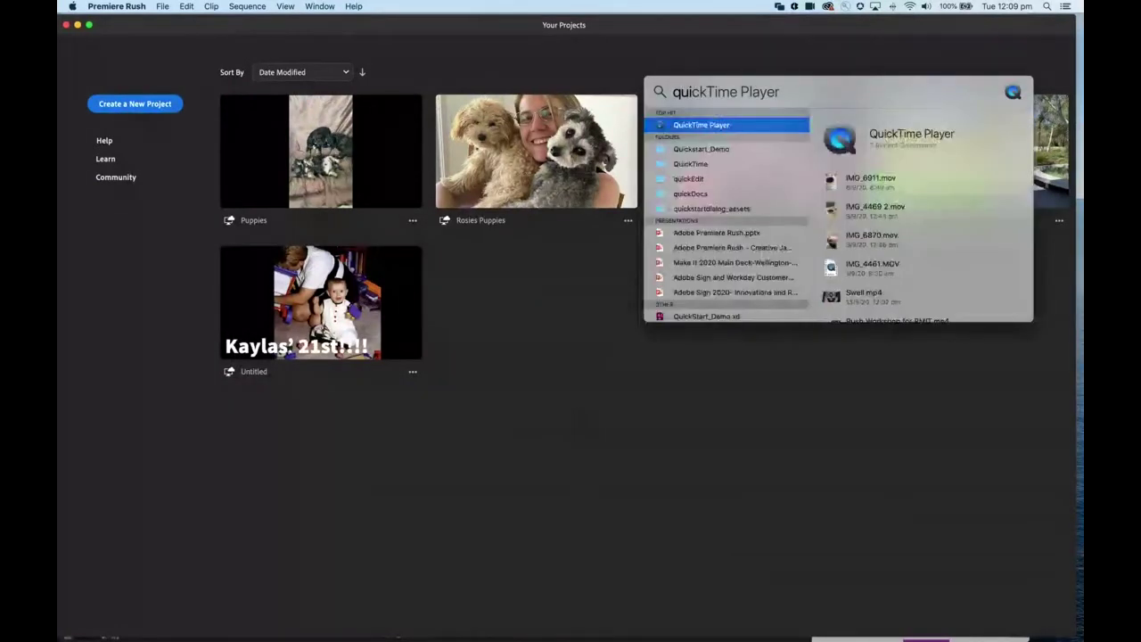
{"action": "key", "text": "Return"}
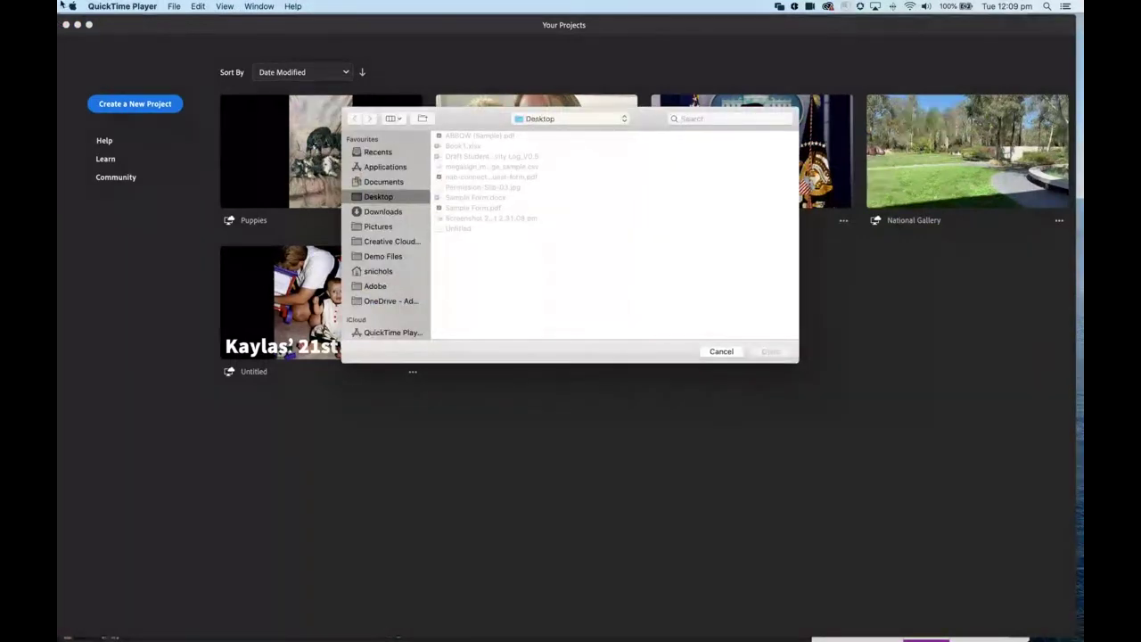
- Start a new movie recording with the iPhone as the camera source
{"action": "left_click", "coordinate": [173, 7]}
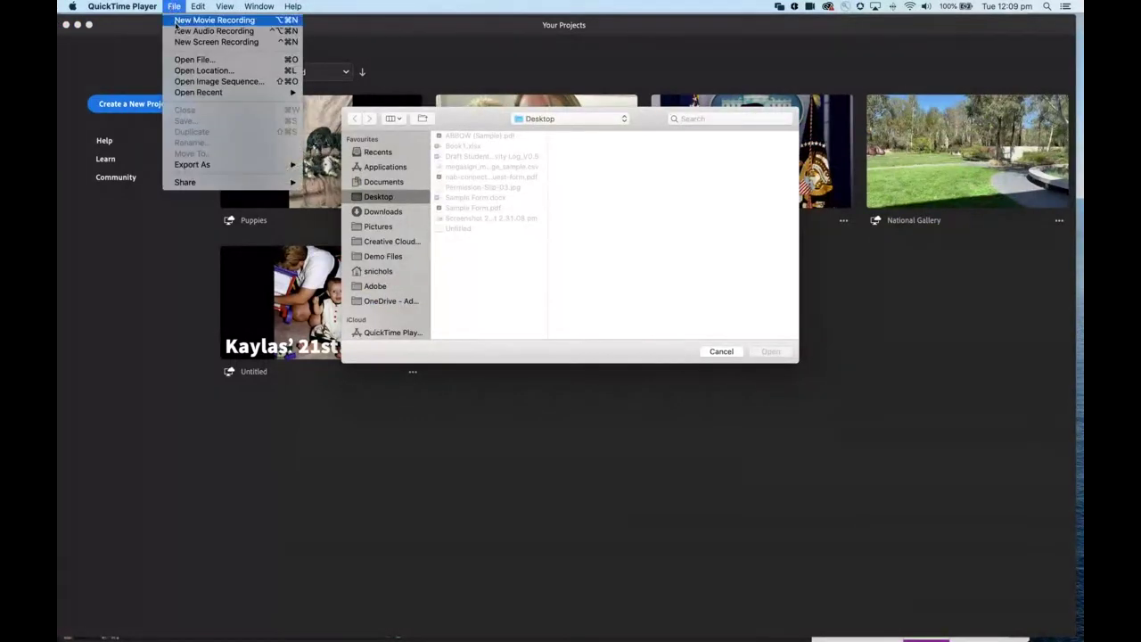
{"action": "left_click", "coordinate": [176, 21]}
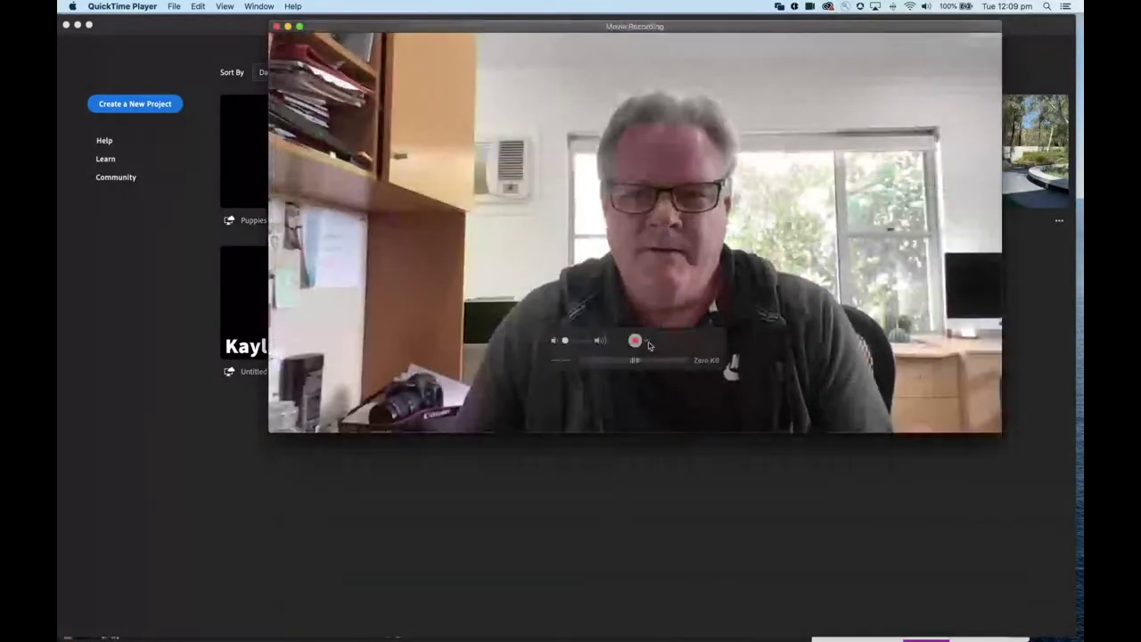
{"action": "left_click", "coordinate": [648, 343]}
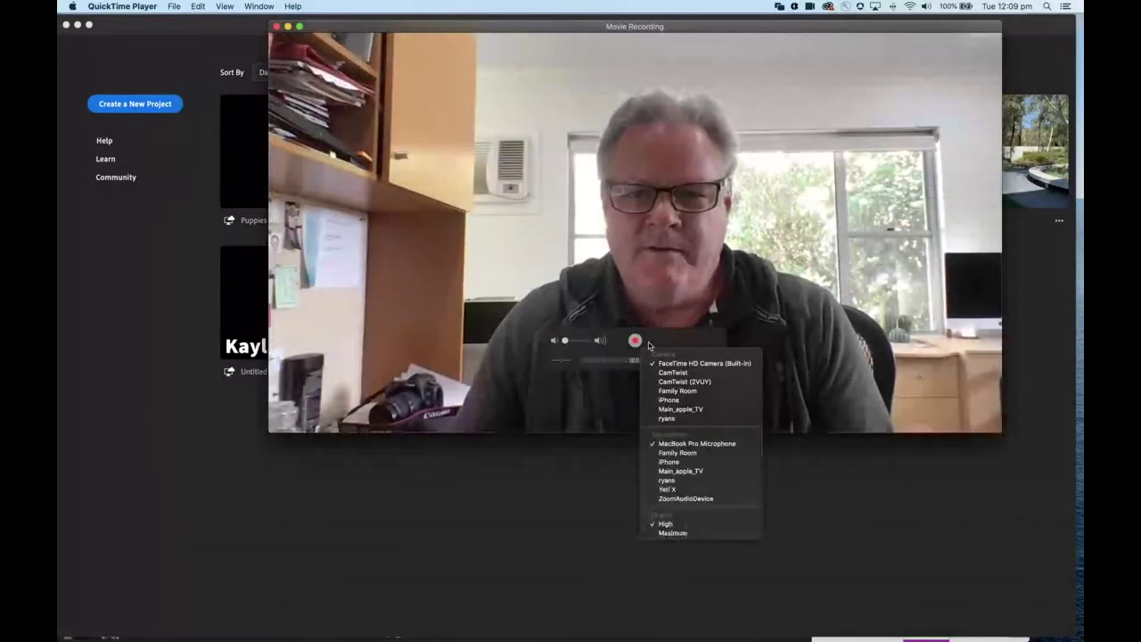
{"action": "left_click", "coordinate": [671, 399]}
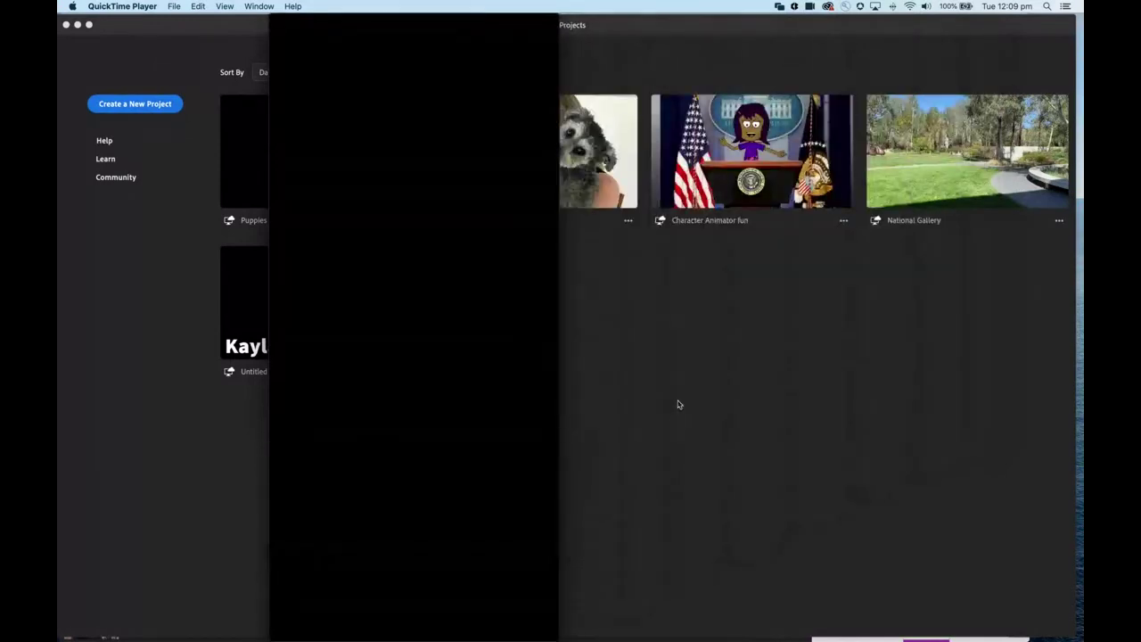
- Reposition the mirrored iPhone window over the middle of the desktop projects window
{"action": "left_click_drag", "start_coordinate": [364, 23], "coordinate": [398, 22]}
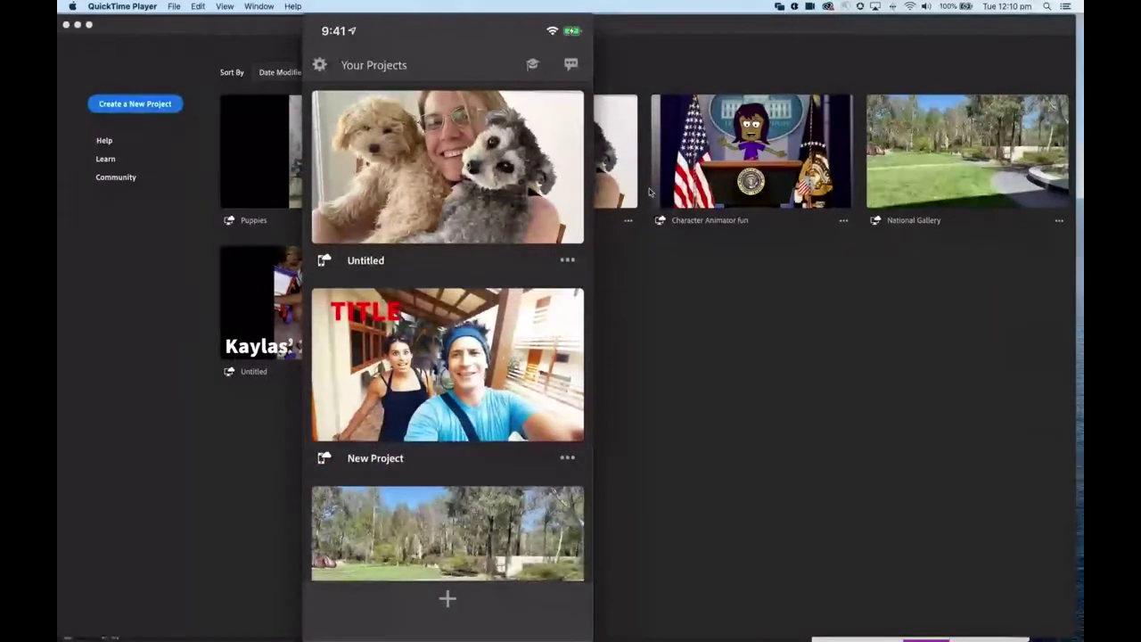
{"action": "left_click_drag", "start_coordinate": [396, 30], "coordinate": [759, 32]}
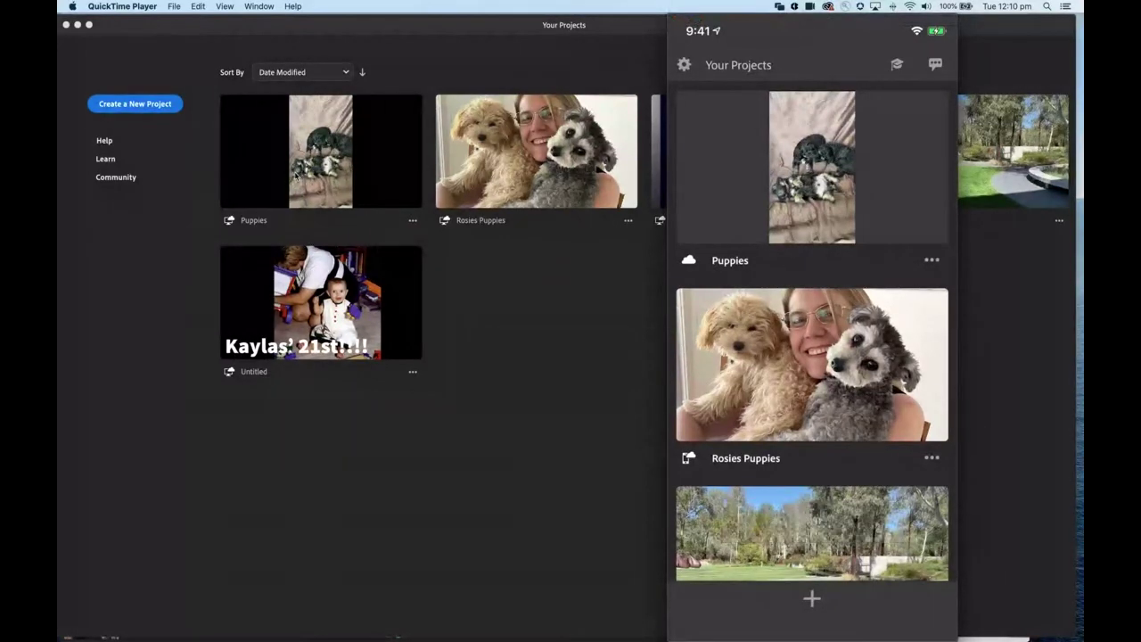
{"action": "left_click_drag", "start_coordinate": [773, 23], "coordinate": [591, 22]}
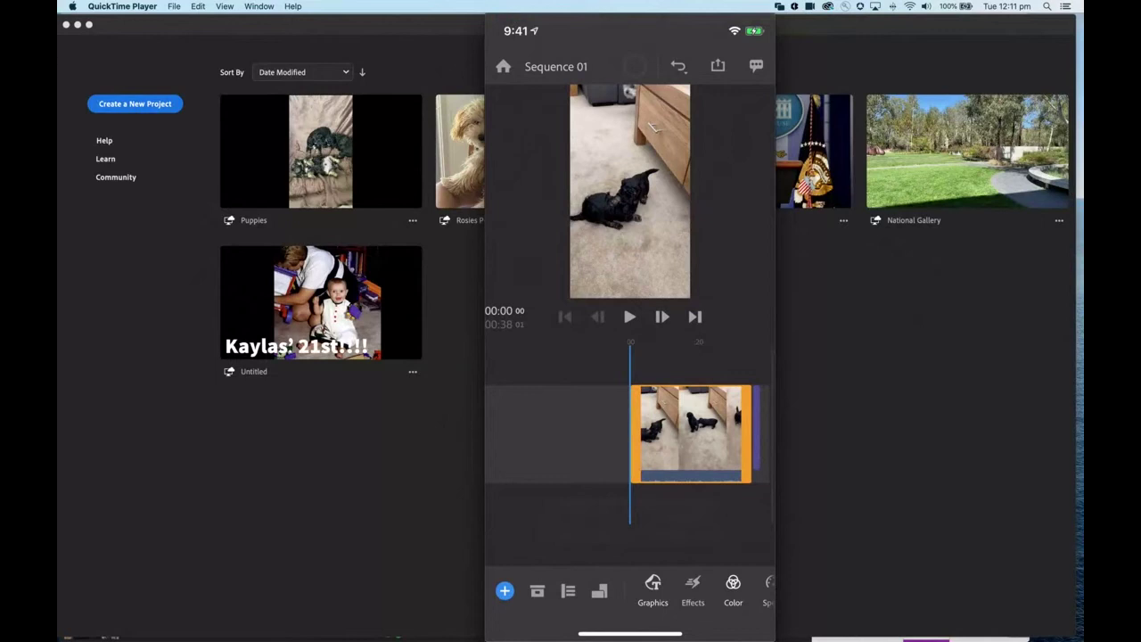
- Show the content-adding options in the phone's Sequence 01 and look at the Capture option
{"action": "left_click", "coordinate": [505, 590]}
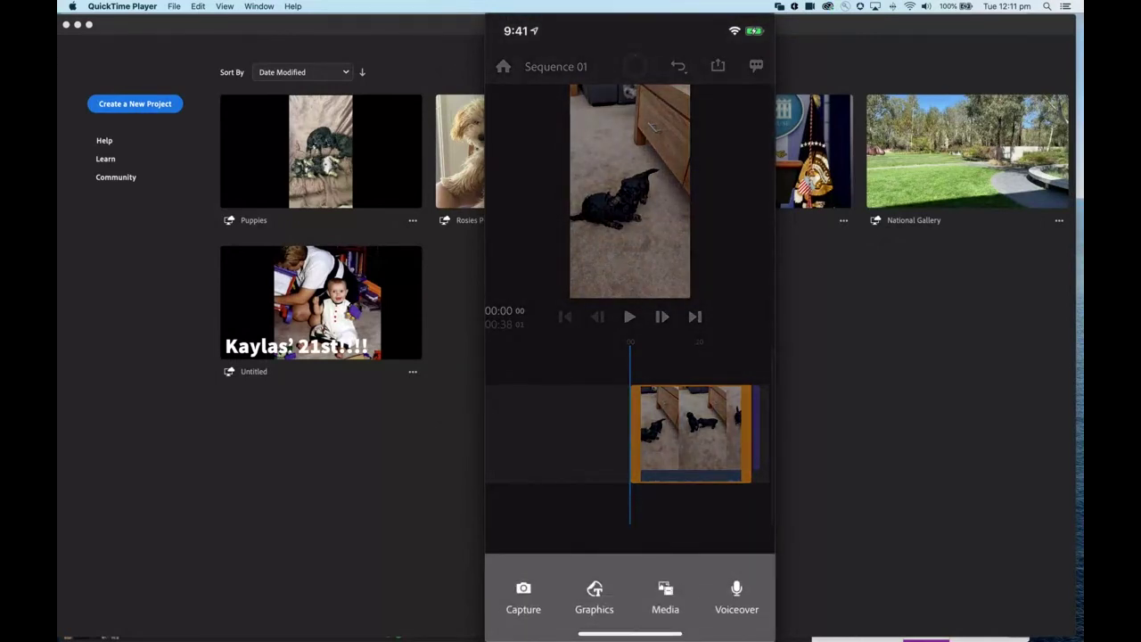
{"action": "left_click", "coordinate": [523, 595]}
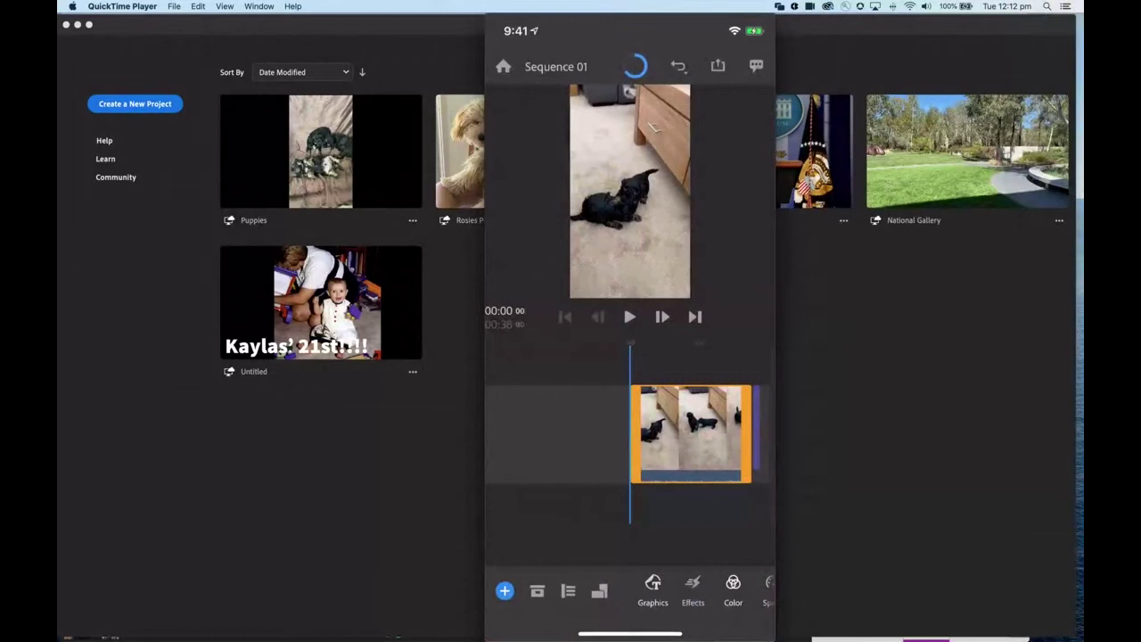
{"action": "mouse_move", "coordinate": [730, 357]}
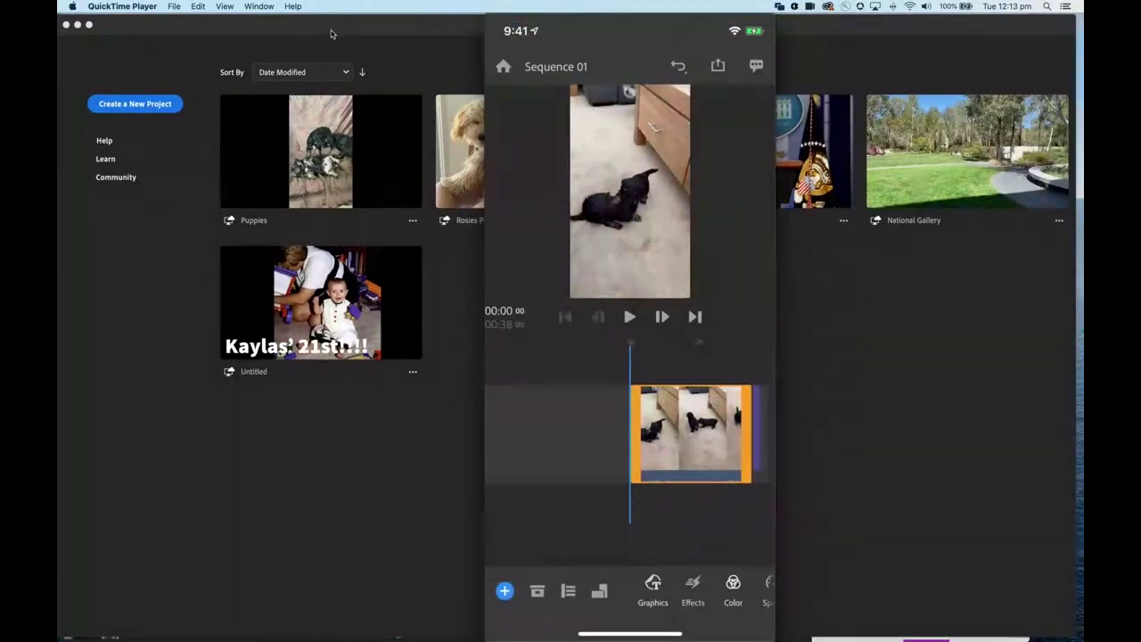
- Switch to Premiere Rush on the desktop and start a new project named Griffith
{"action": "left_click", "coordinate": [330, 28]}
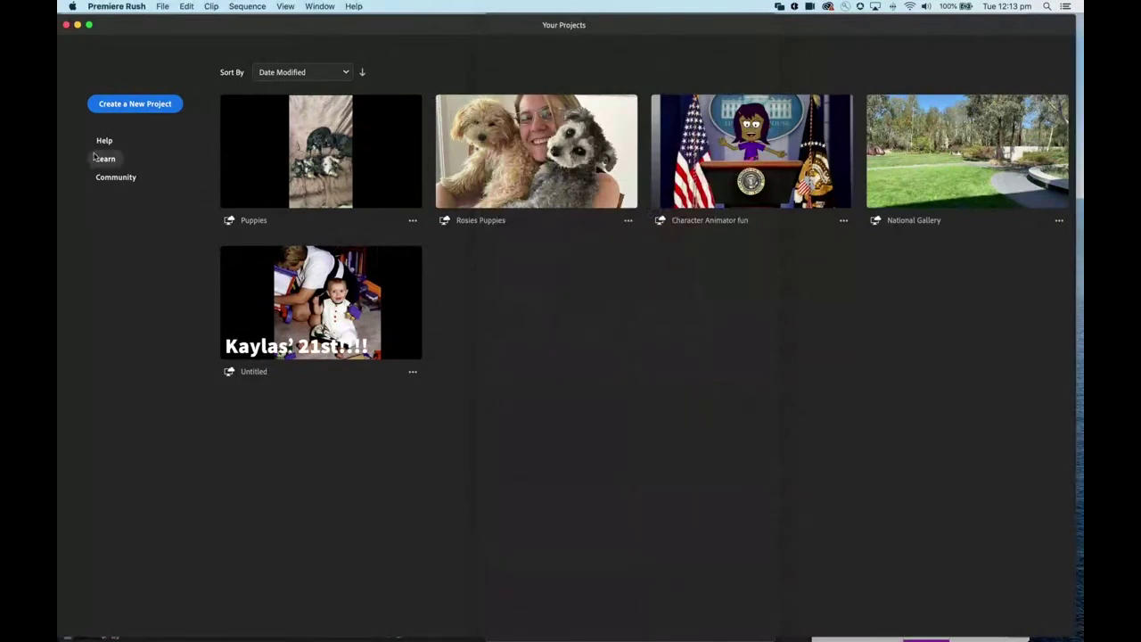
{"action": "left_click", "coordinate": [124, 108]}
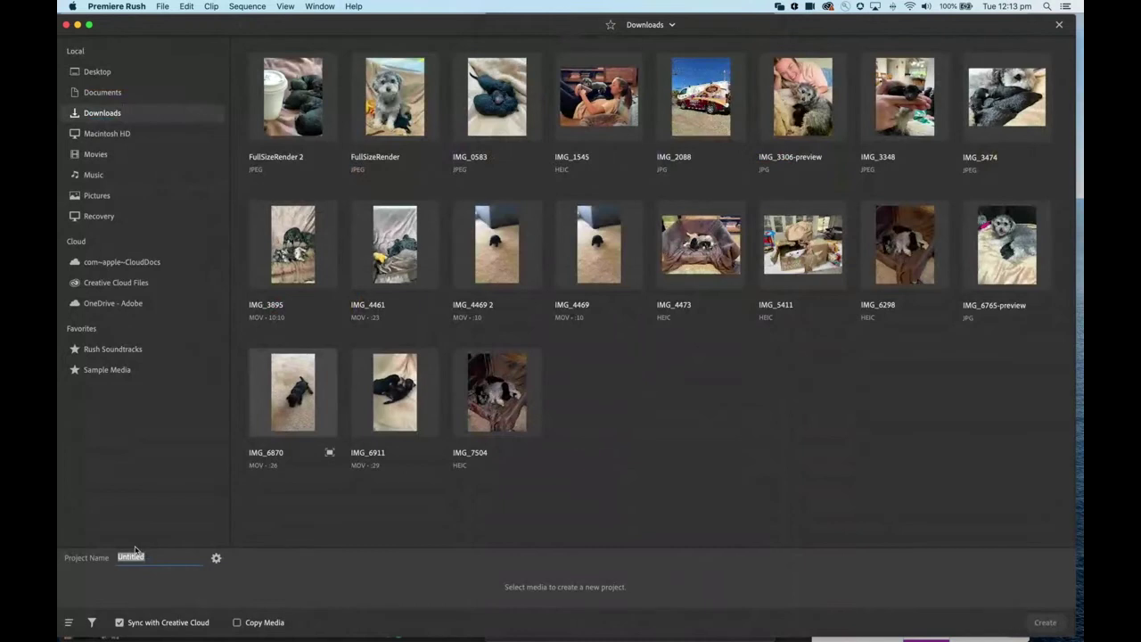
{"action": "type", "text": "Gi"}
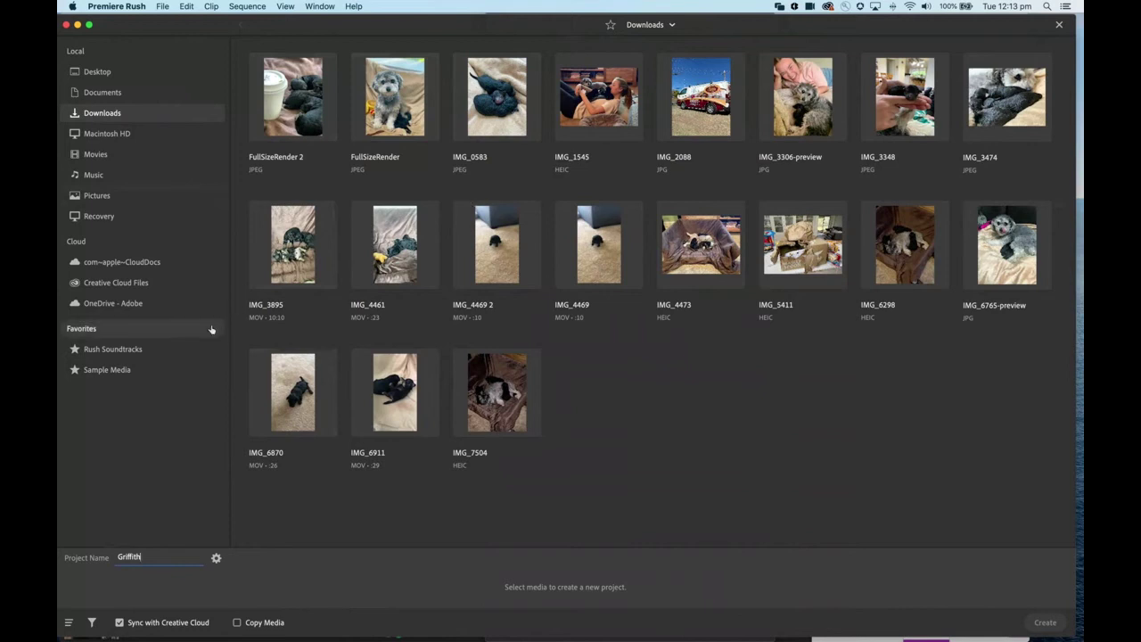
- Select Walking Selfie, Beach Selfie, Boat View and Dreamland from Sample Media in that order and create the project
{"action": "left_click", "coordinate": [99, 371]}
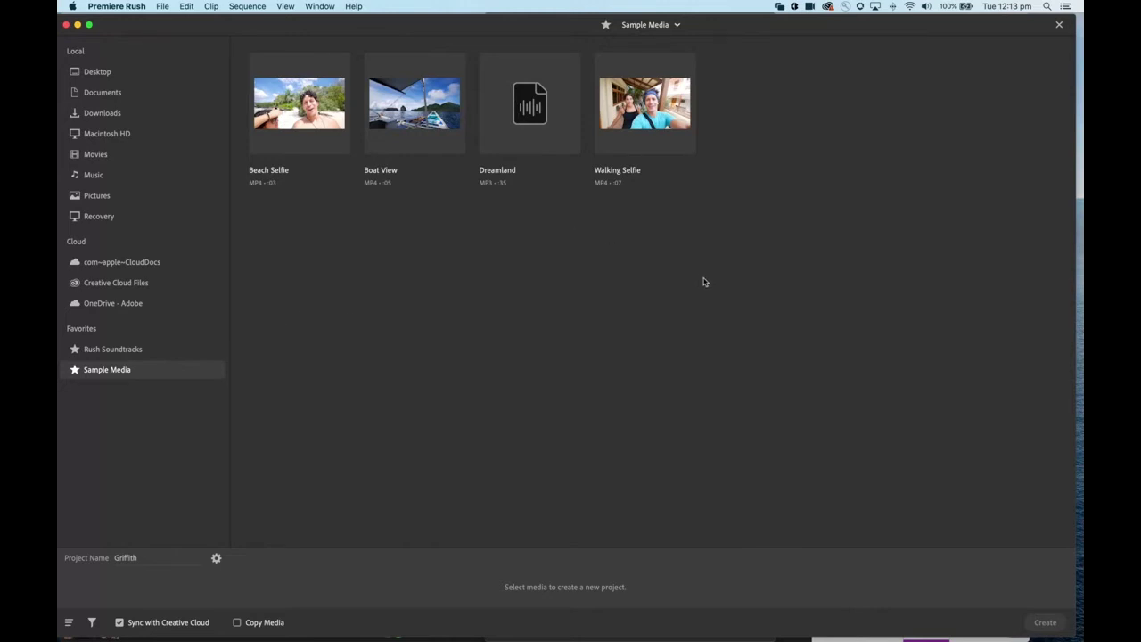
{"action": "mouse_move", "coordinate": [651, 133]}
{"action": "mouse_move", "coordinate": [683, 172]}
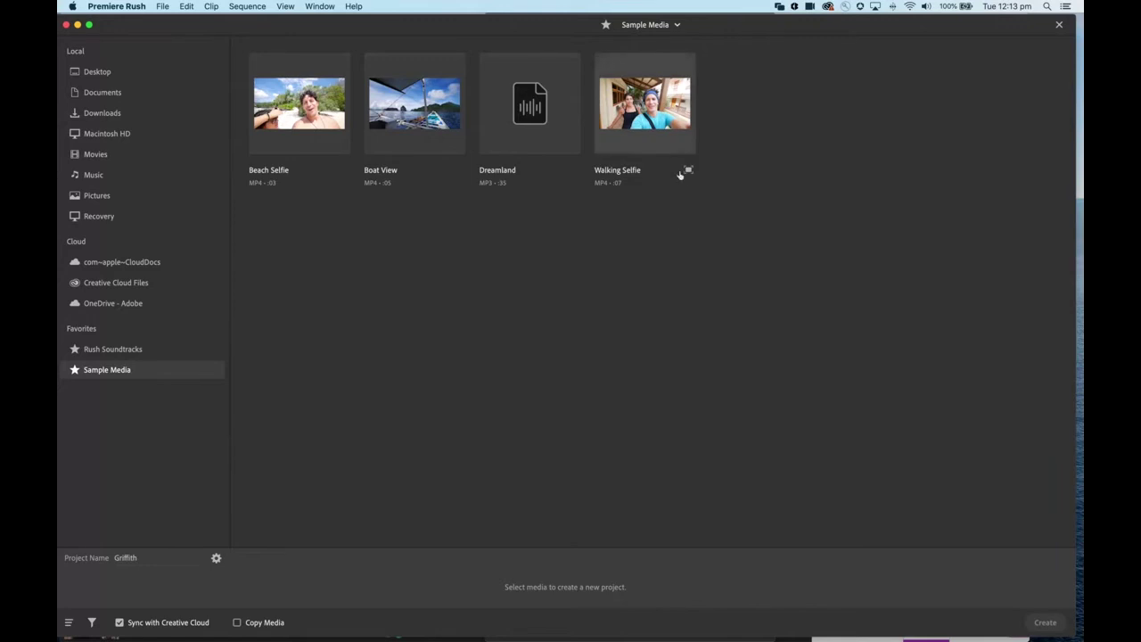
{"action": "left_click", "coordinate": [663, 116]}
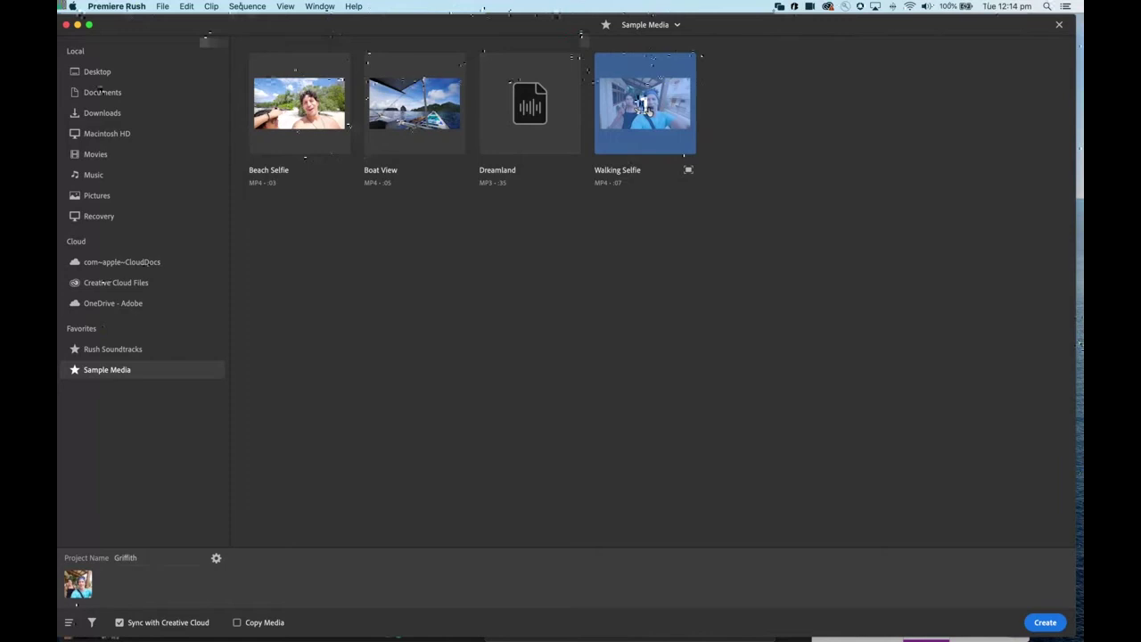
{"action": "left_click", "coordinate": [334, 105]}
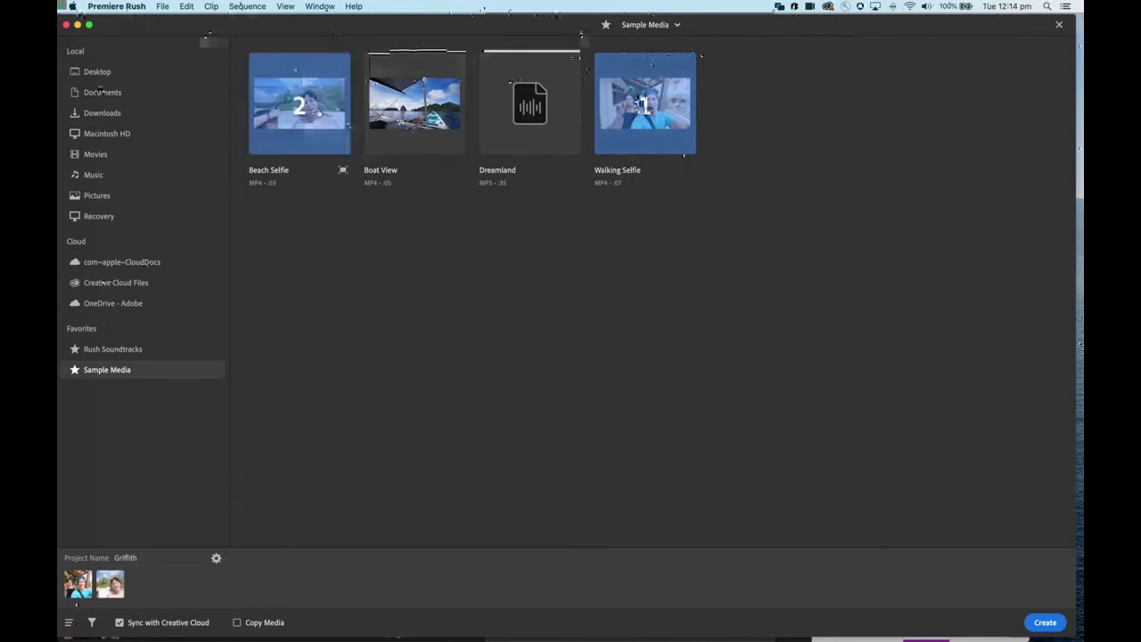
{"action": "left_click", "coordinate": [379, 105]}
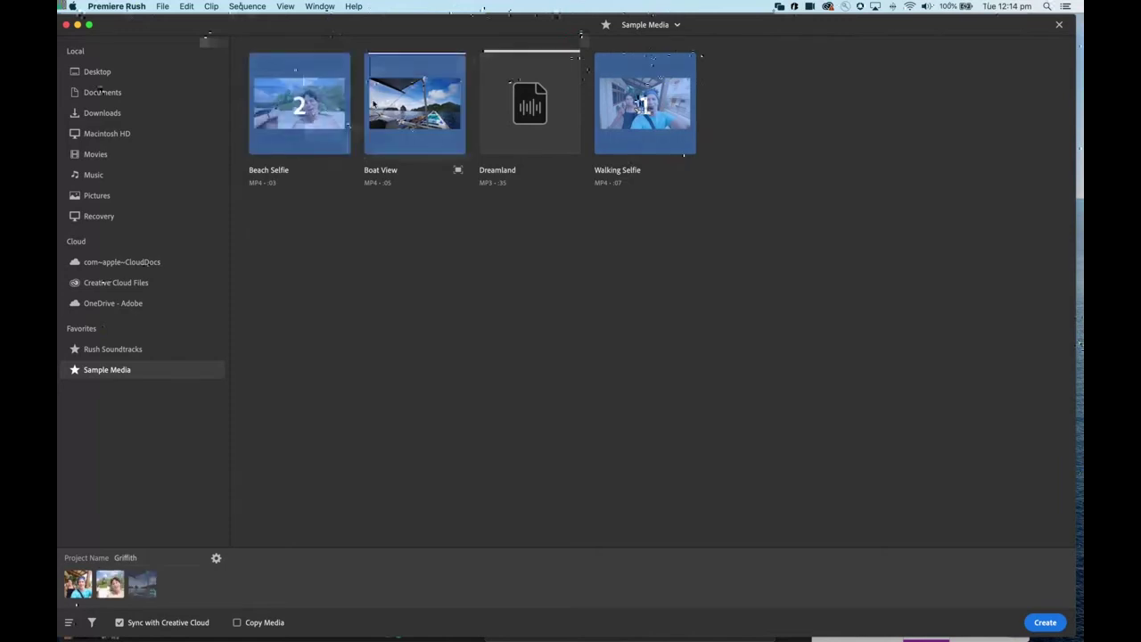
{"action": "left_click", "coordinate": [525, 114]}
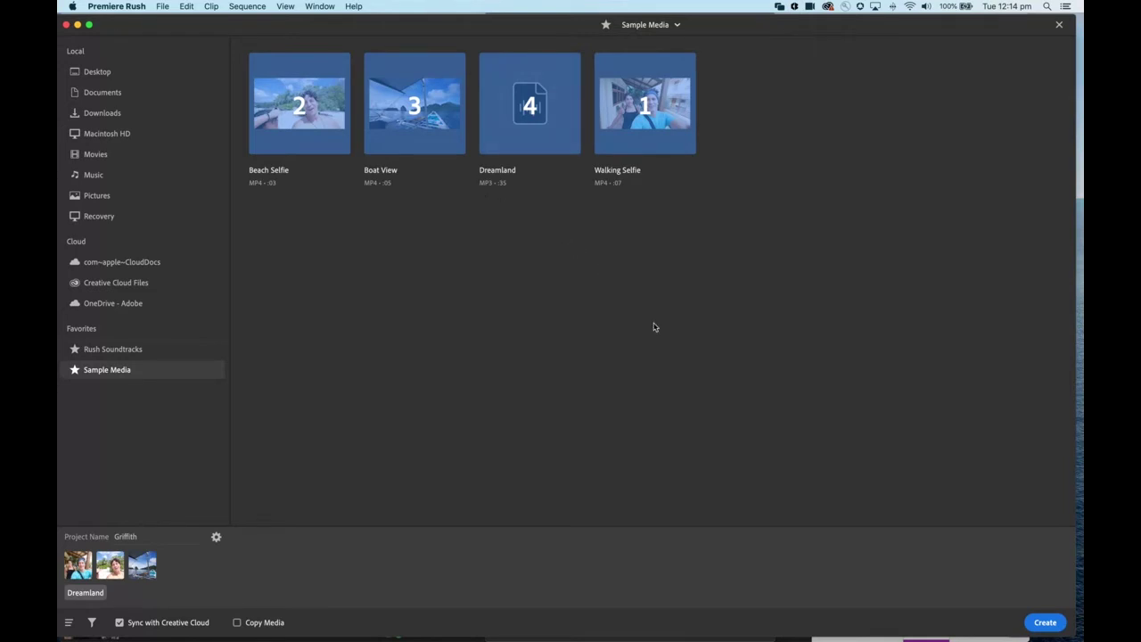
{"action": "left_click", "coordinate": [1046, 623]}
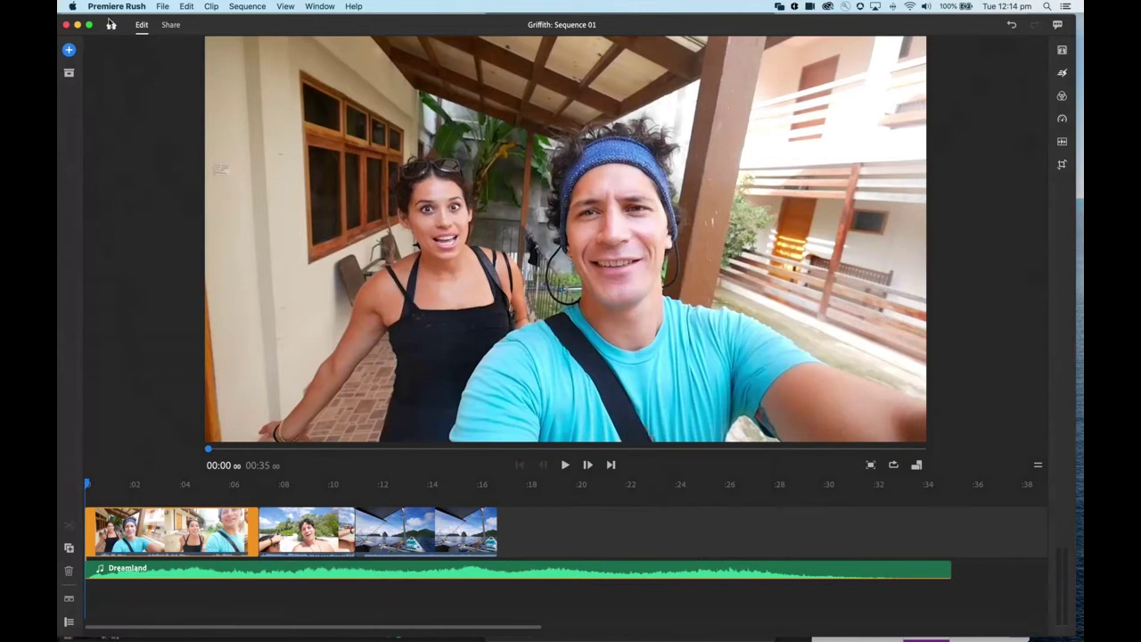
- View the sequence's sharing destinations and export settings, and return to the editing workspace
{"action": "left_click", "coordinate": [169, 25]}
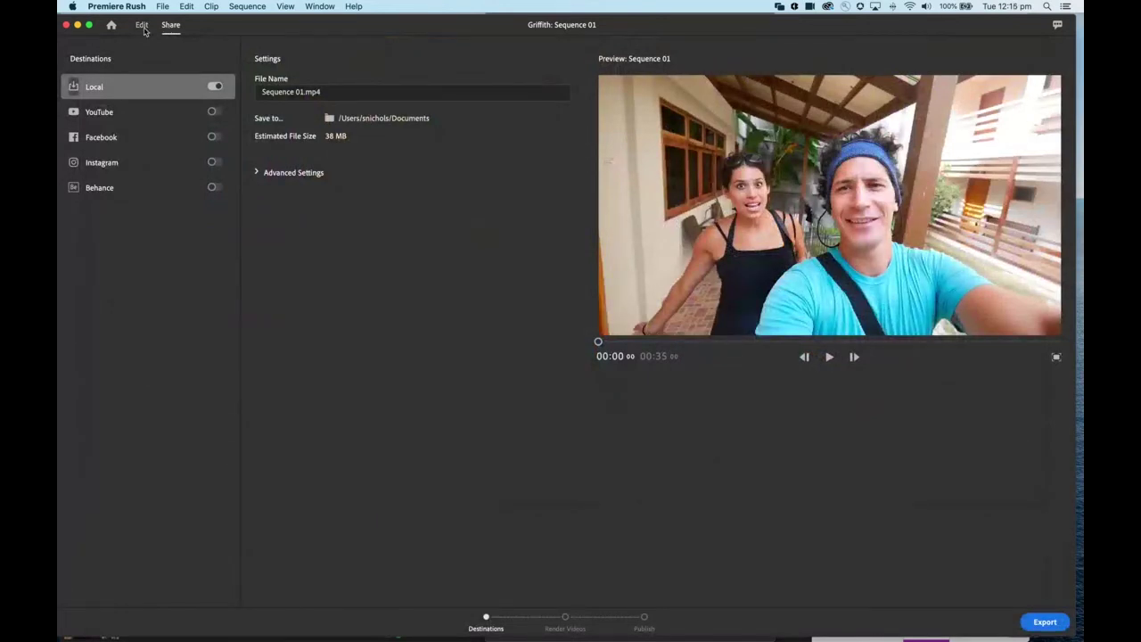
{"action": "left_click", "coordinate": [142, 27]}
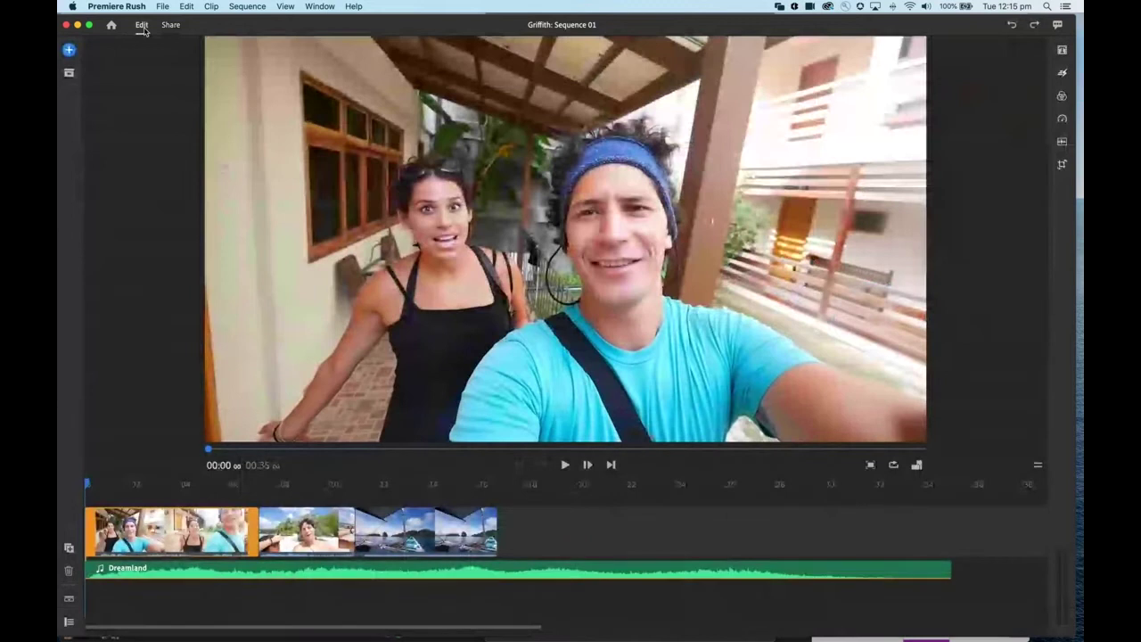
- Browse the local, cloud and favourite media locations available for adding media, and close the browser
{"action": "left_click", "coordinate": [69, 52]}
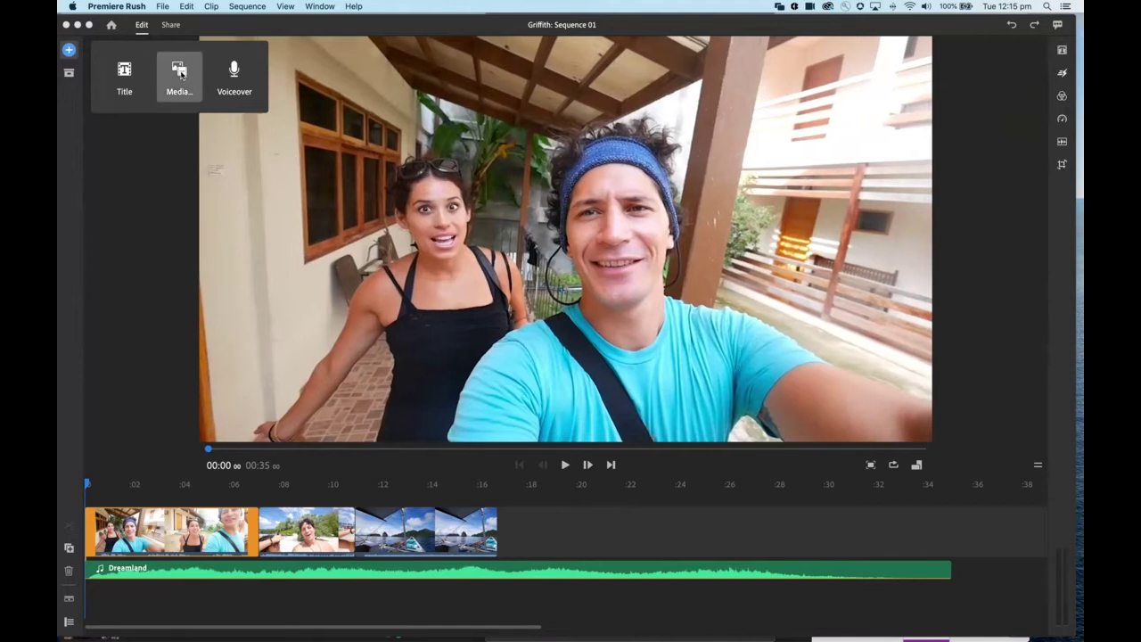
{"action": "left_click", "coordinate": [180, 74]}
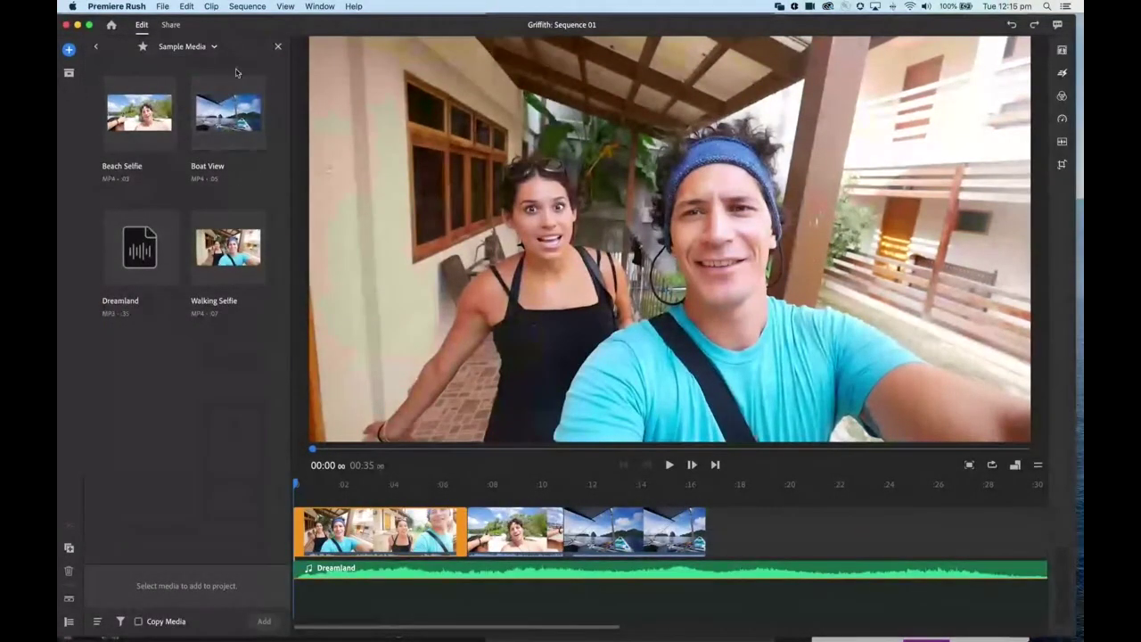
{"action": "left_click", "coordinate": [214, 46]}
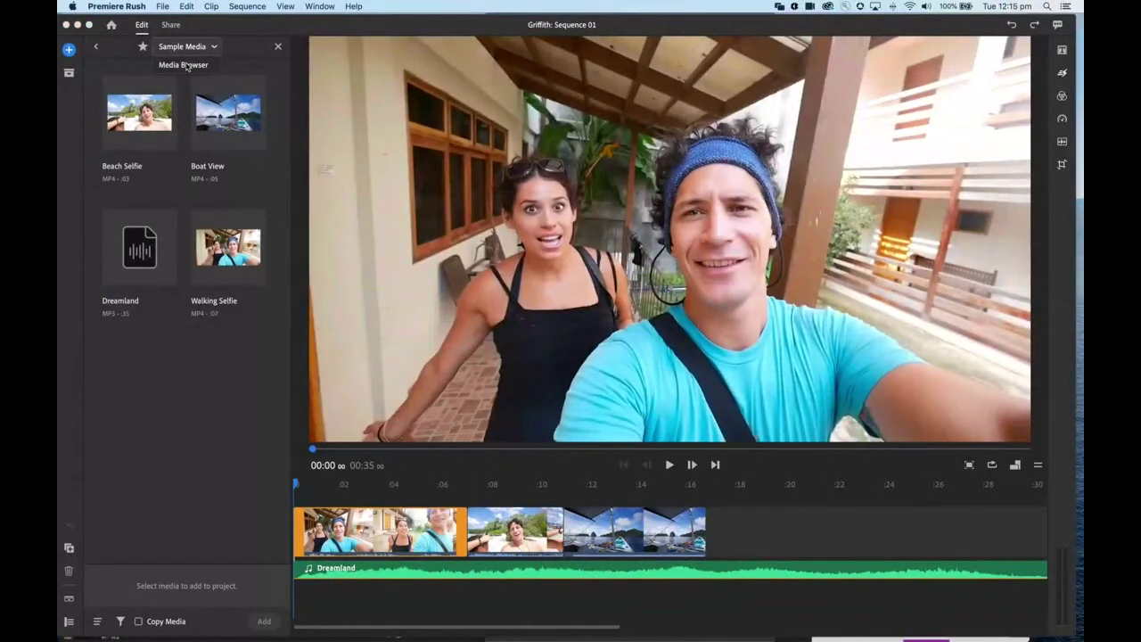
{"action": "left_click", "coordinate": [185, 65]}
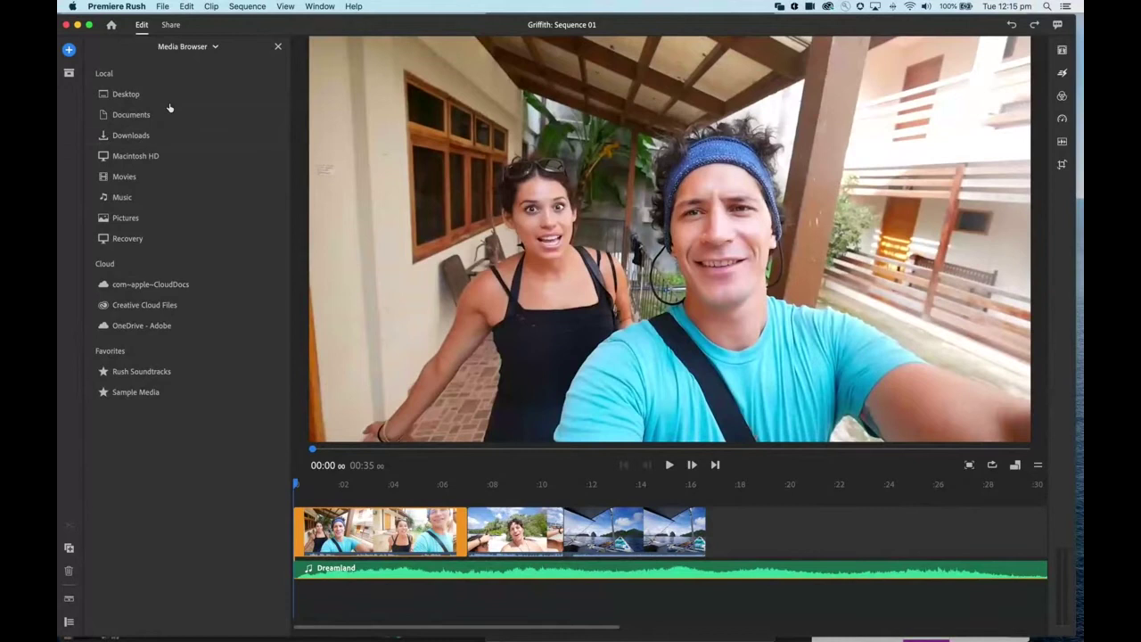
{"action": "left_click", "coordinate": [278, 48]}
- Choose Voiceover as the content to add to the sequence
{"action": "left_click", "coordinate": [69, 50]}
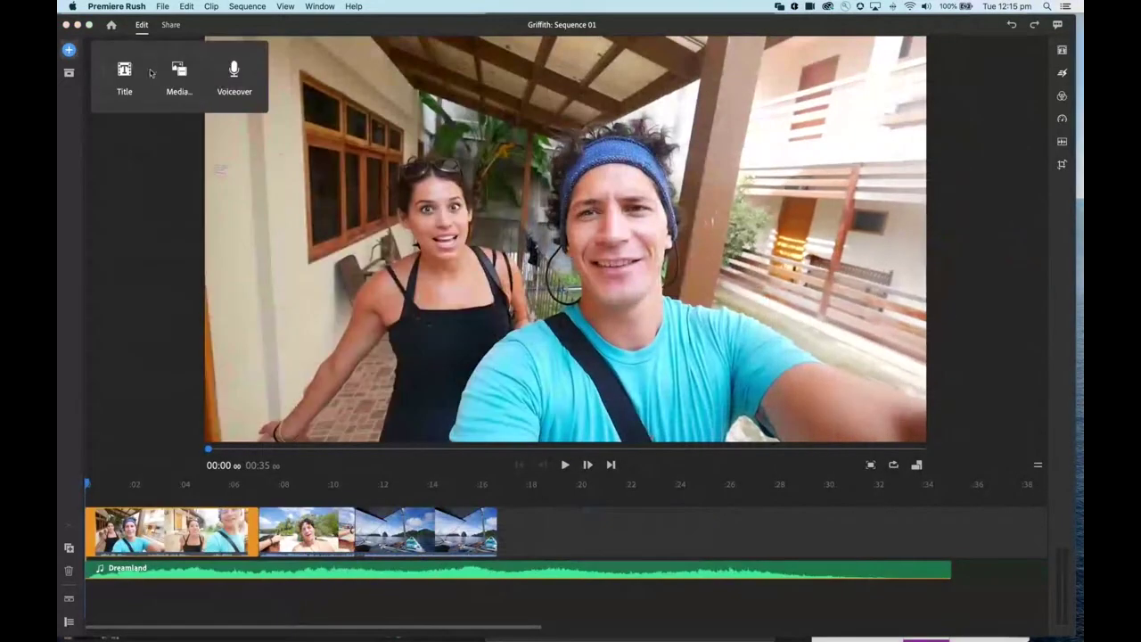
{"action": "left_click", "coordinate": [234, 78]}
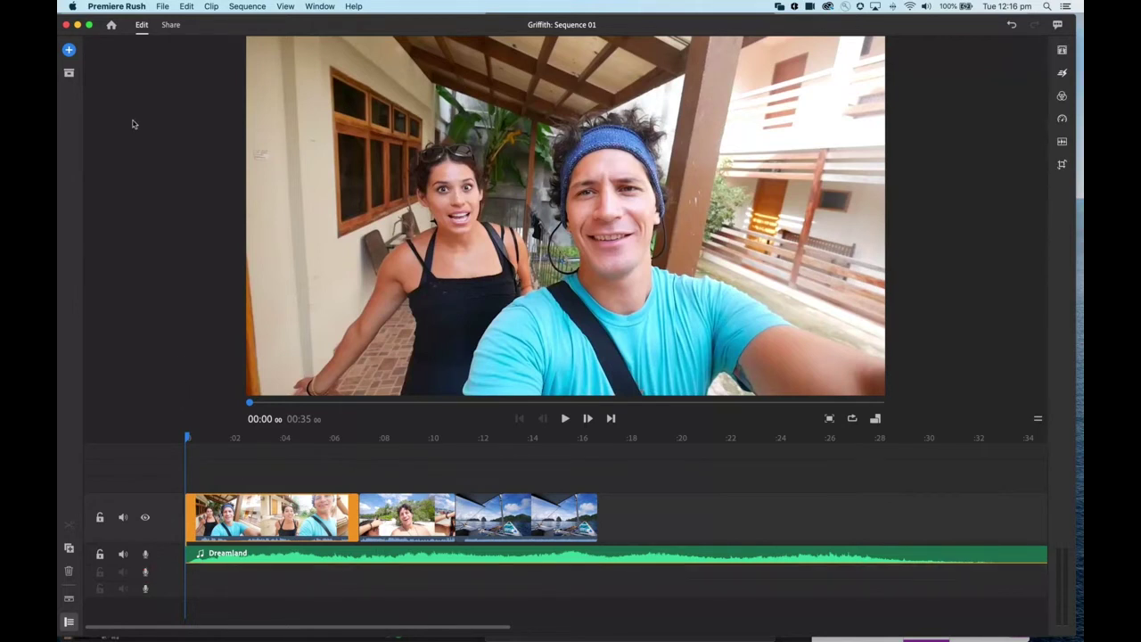
- Show the project assets, and hide and redisplay the timeline's track controls
{"action": "left_click", "coordinate": [69, 73]}
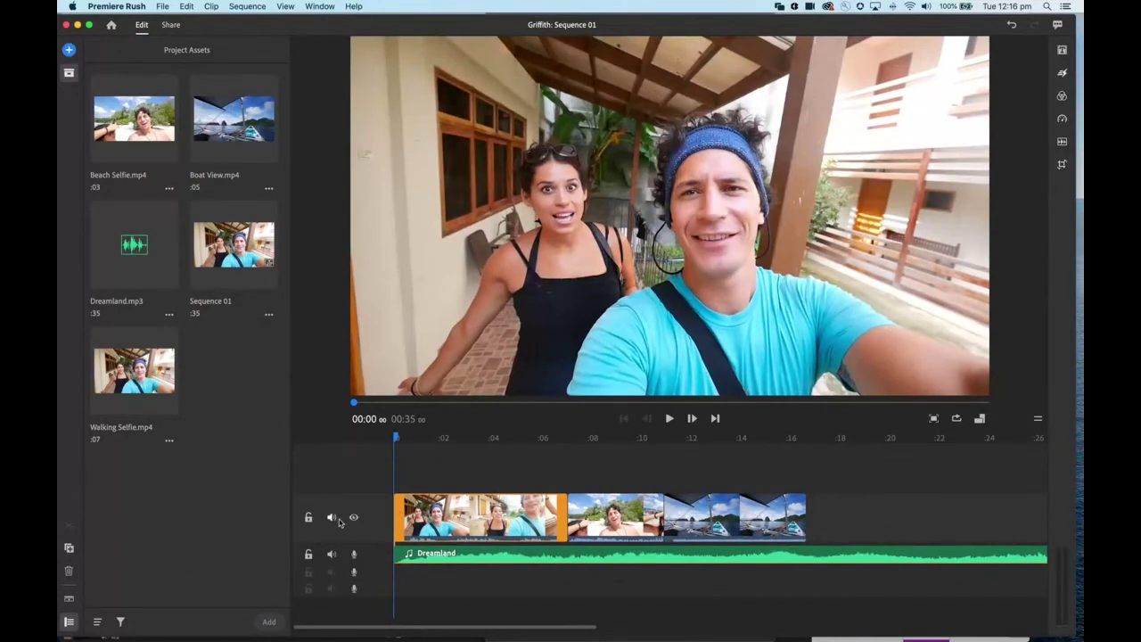
{"action": "left_click", "coordinate": [68, 621]}
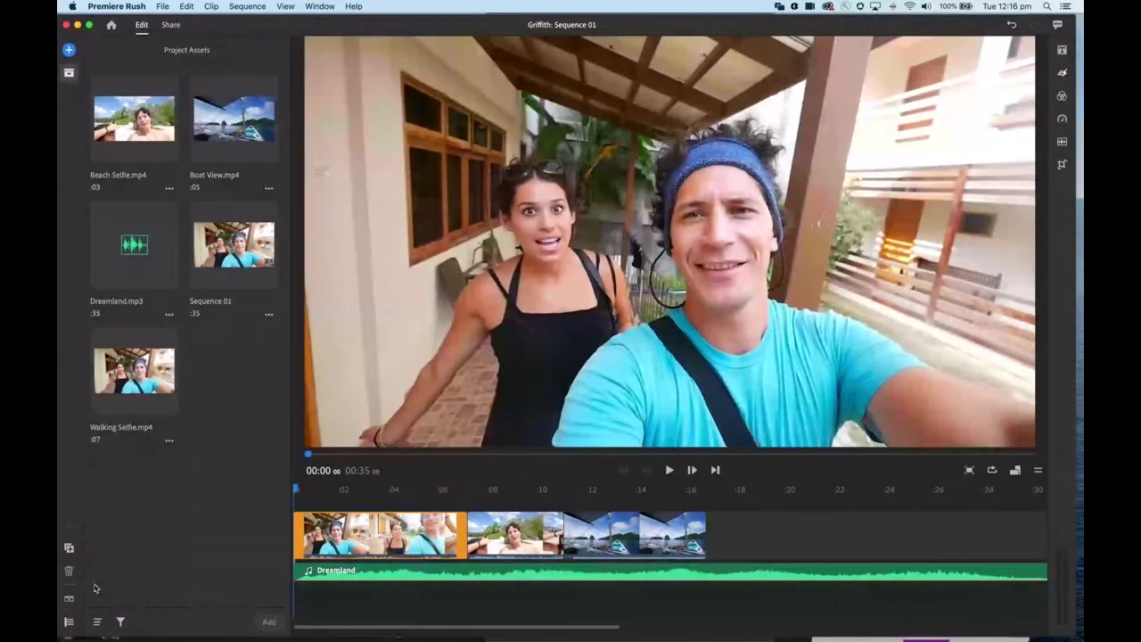
{"action": "left_click", "coordinate": [68, 622]}
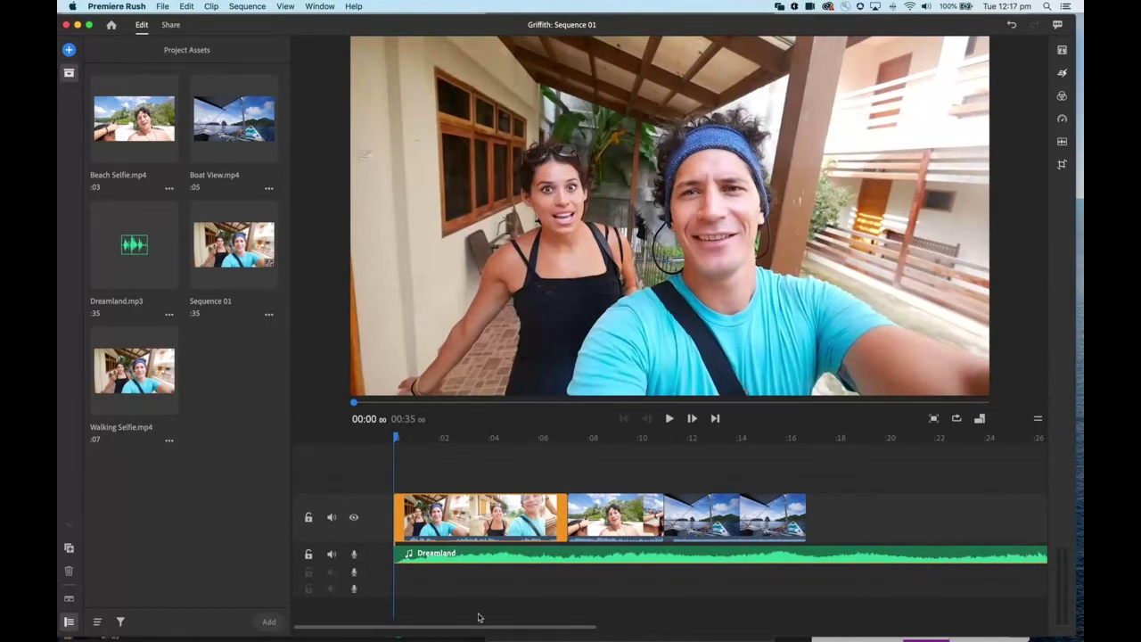
- Trim the end of the Dreamland audio clip so it finishes level with the last video clip
{"action": "left_click_drag", "start_coordinate": [475, 627], "coordinate": [445, 631]}
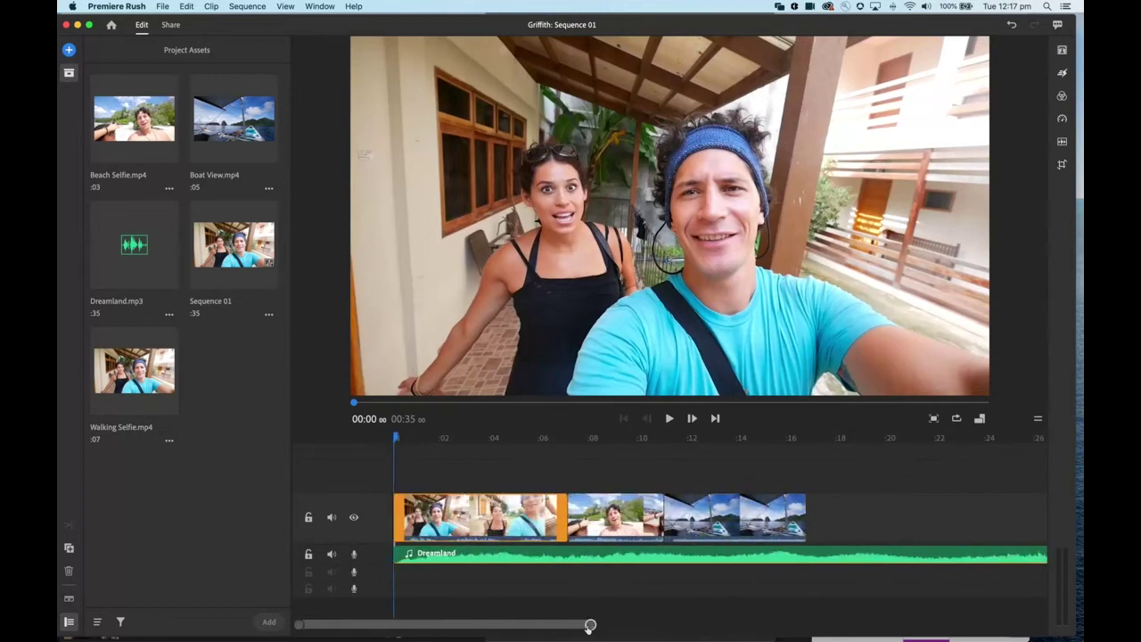
{"action": "left_click_drag", "start_coordinate": [600, 629], "coordinate": [687, 627]}
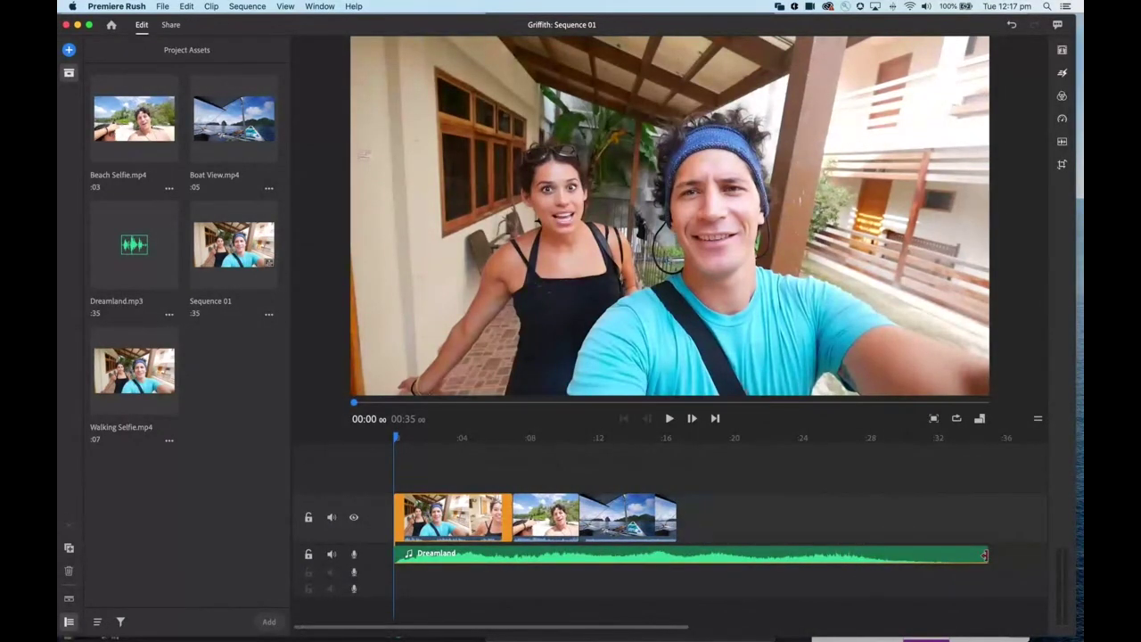
{"action": "left_click", "coordinate": [930, 558]}
{"action": "left_click_drag", "start_coordinate": [930, 558], "coordinate": [675, 567]}
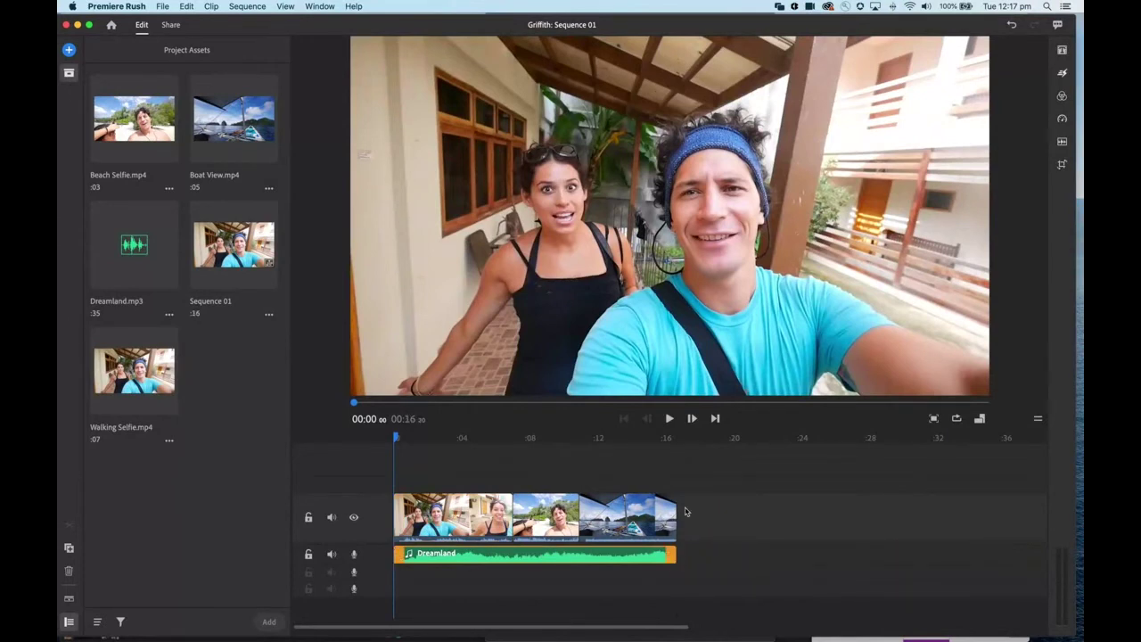
{"action": "left_click_drag", "start_coordinate": [683, 626], "coordinate": [527, 632]}
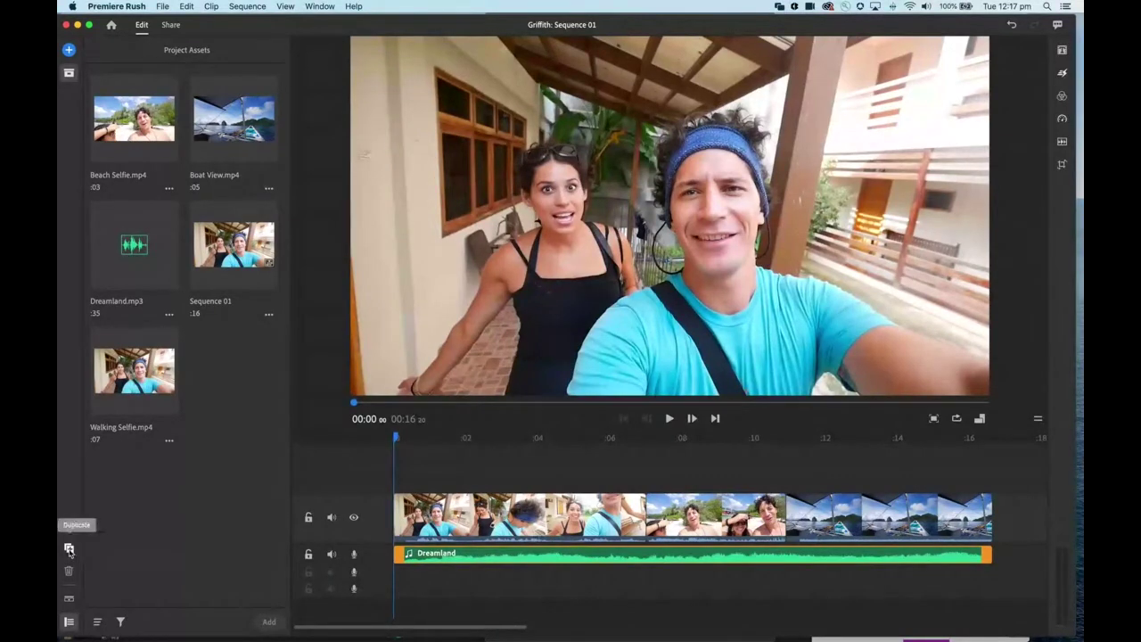
- Split the first video clip at 00:05:05
{"action": "left_click", "coordinate": [464, 525]}
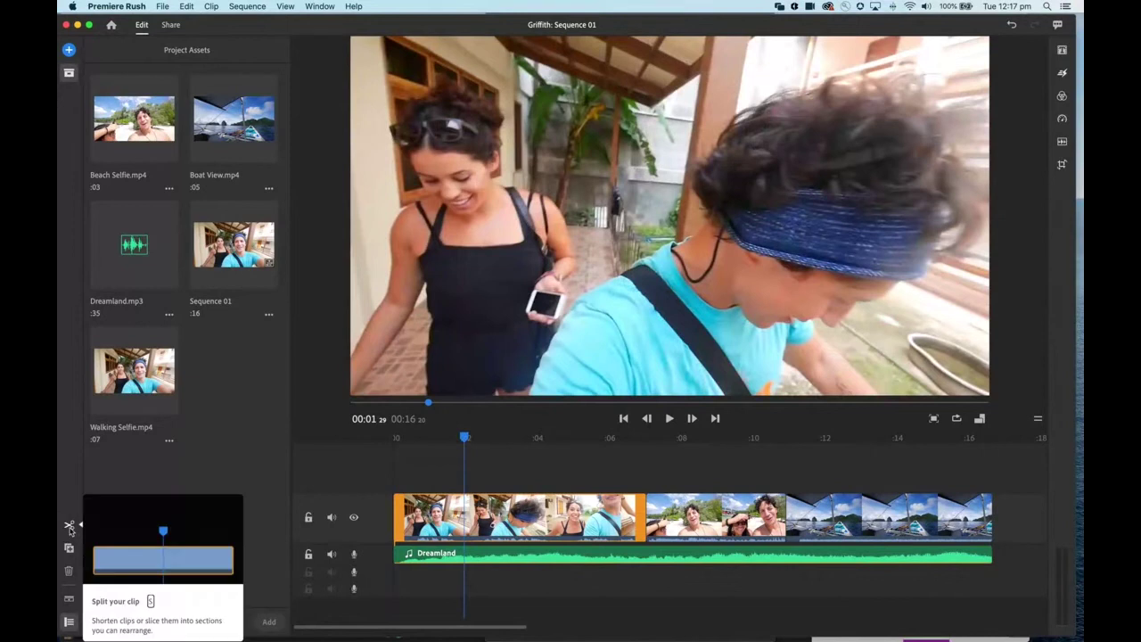
{"action": "left_click_drag", "start_coordinate": [471, 438], "coordinate": [580, 439]}
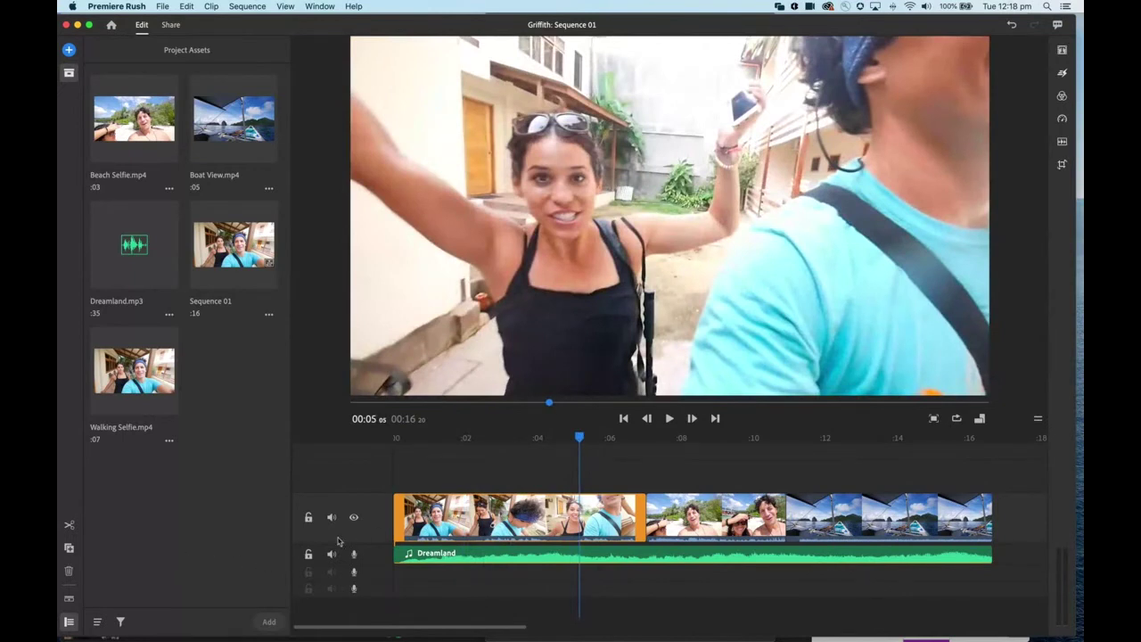
{"action": "left_click", "coordinate": [70, 525]}
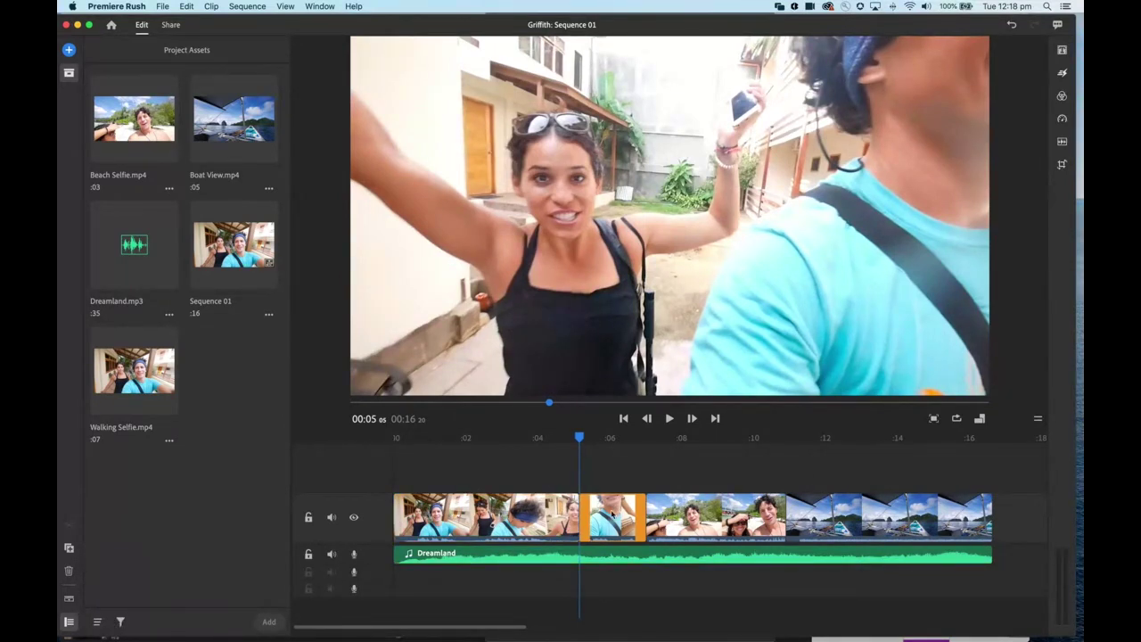
- Move the split-off second part of the first clip onto the track above and delete it
{"action": "left_click_drag", "start_coordinate": [583, 502], "coordinate": [497, 476]}
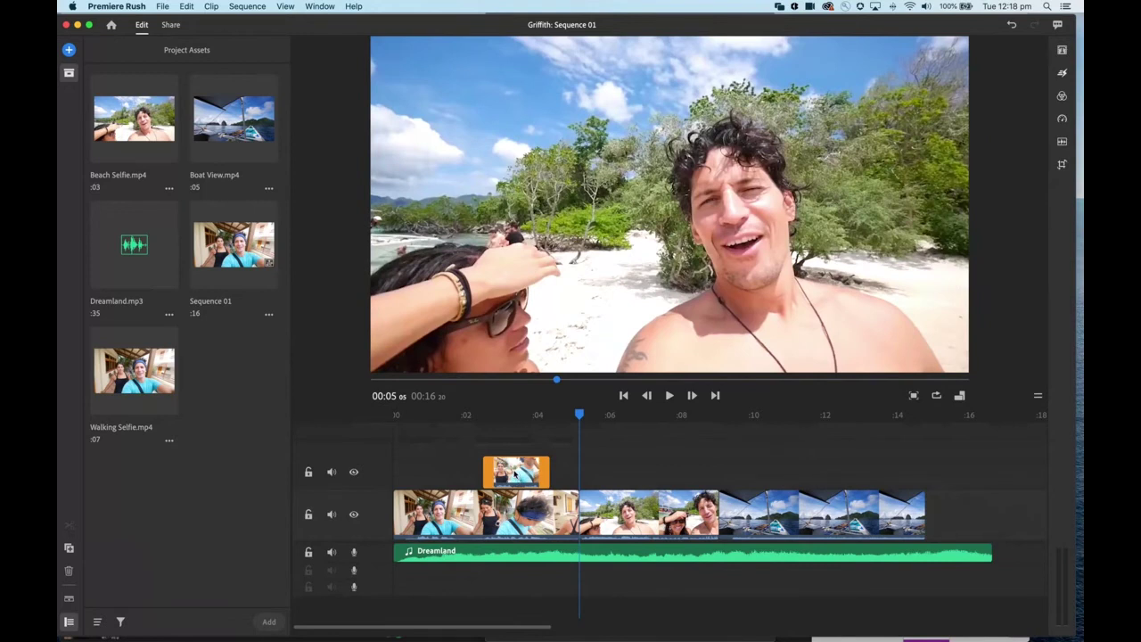
{"action": "left_click", "coordinate": [515, 475]}
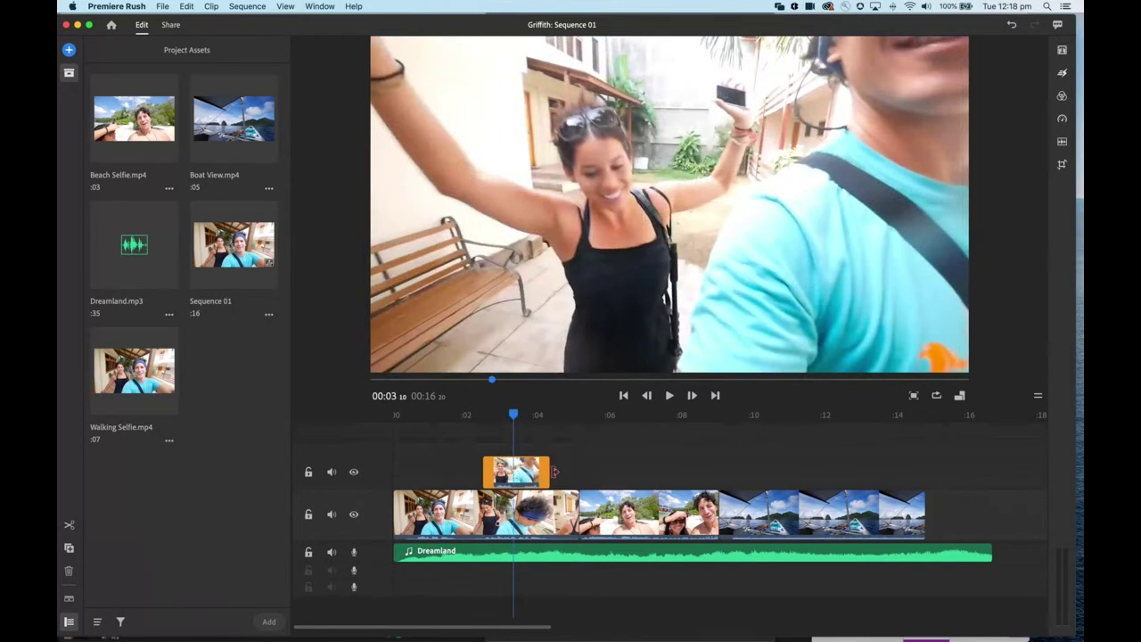
{"action": "key", "text": "Delete"}
- Extend the first clip's end to its full length, trim it shorter, and extend it fully again
{"action": "left_click", "coordinate": [558, 528]}
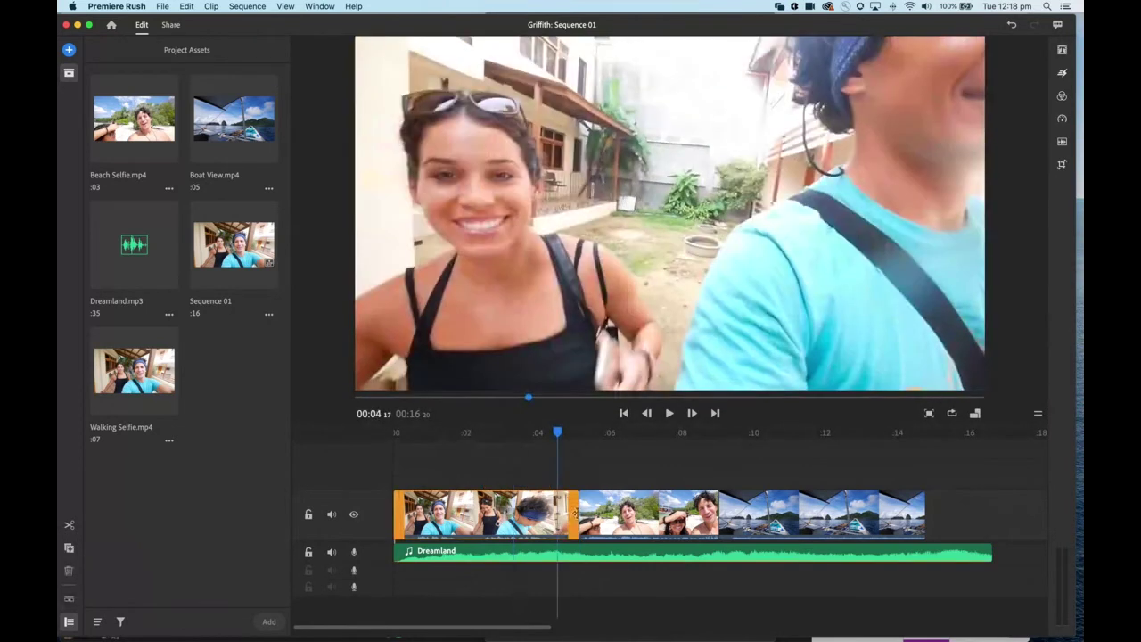
{"action": "left_click_drag", "start_coordinate": [578, 514], "coordinate": [646, 515]}
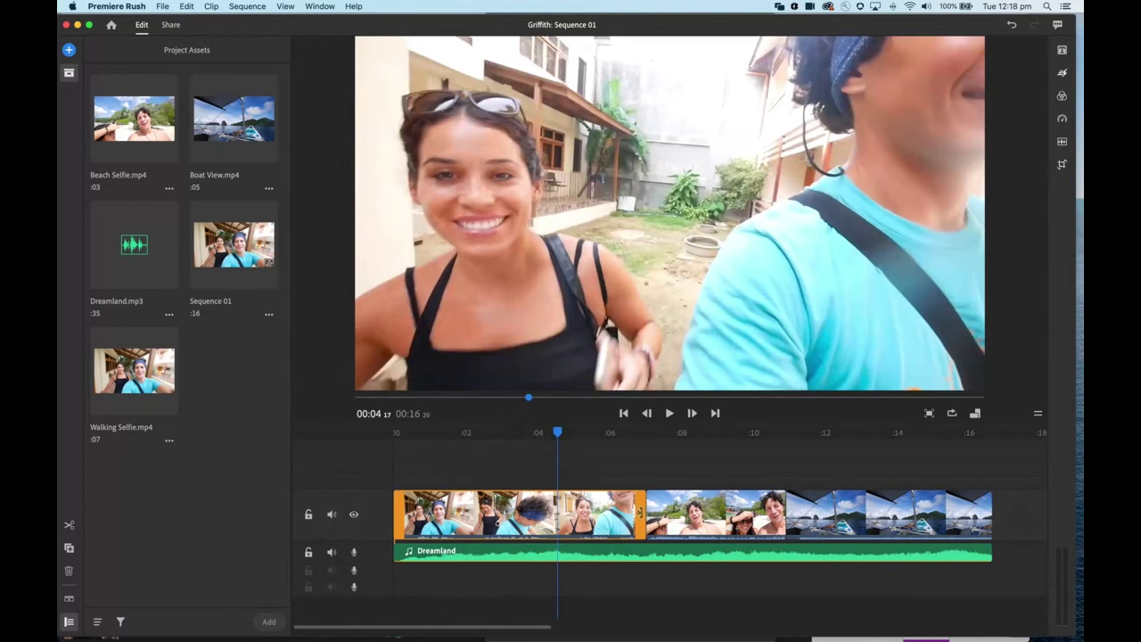
{"action": "left_click_drag", "start_coordinate": [644, 512], "coordinate": [591, 512]}
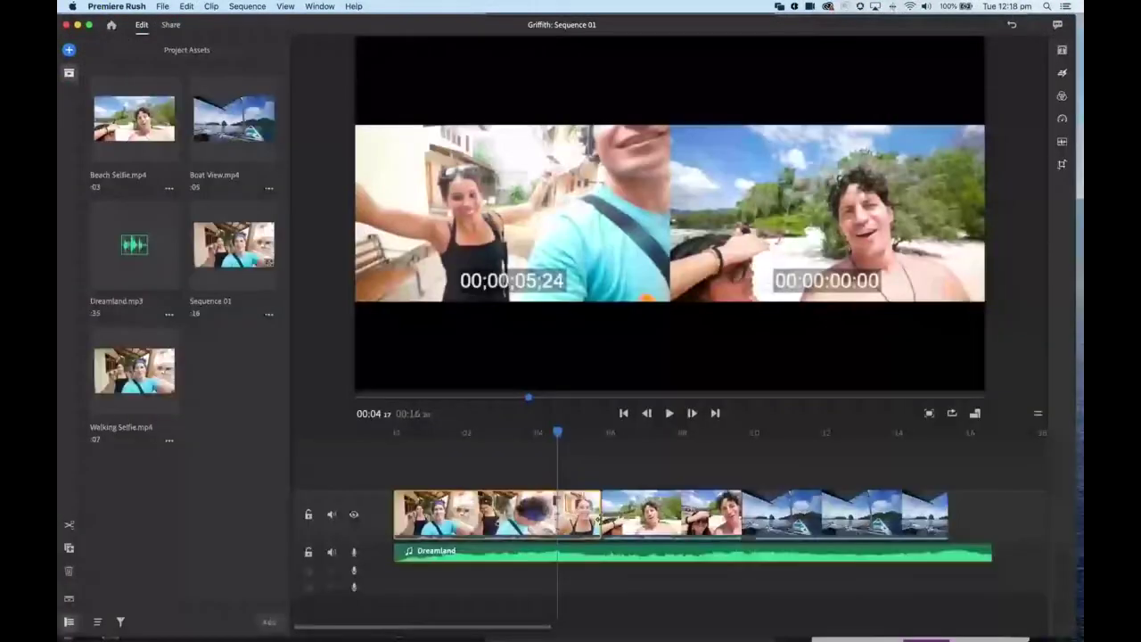
{"action": "left_click_drag", "start_coordinate": [606, 512], "coordinate": [645, 513]}
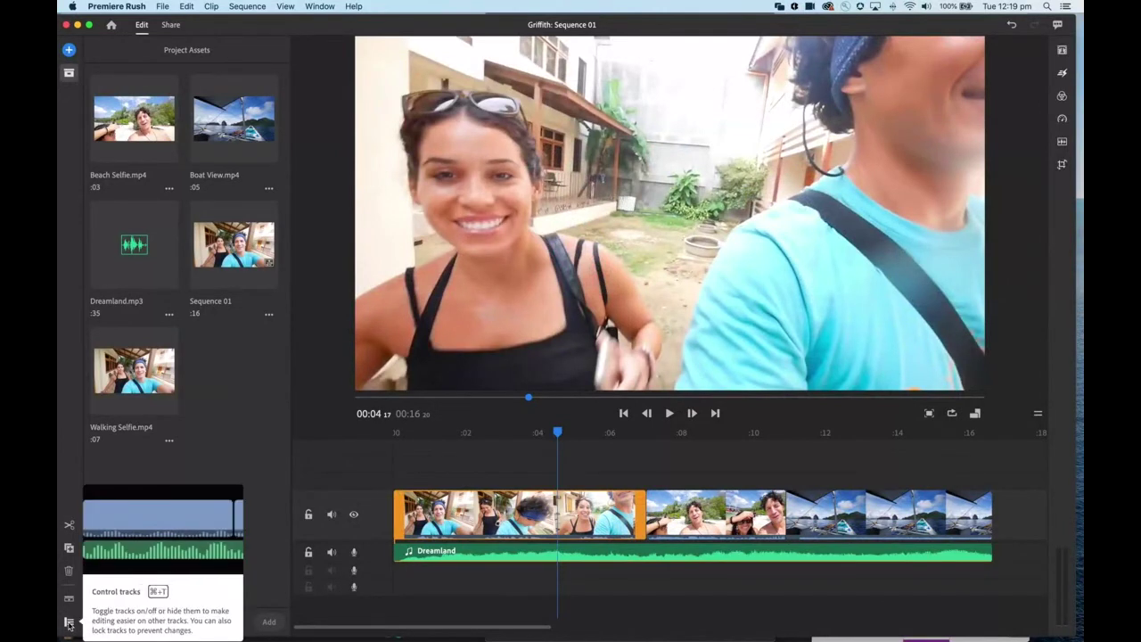
- Hide the timeline's track controls, and move the boat clip ahead of the beach clip
{"action": "left_click", "coordinate": [69, 622]}
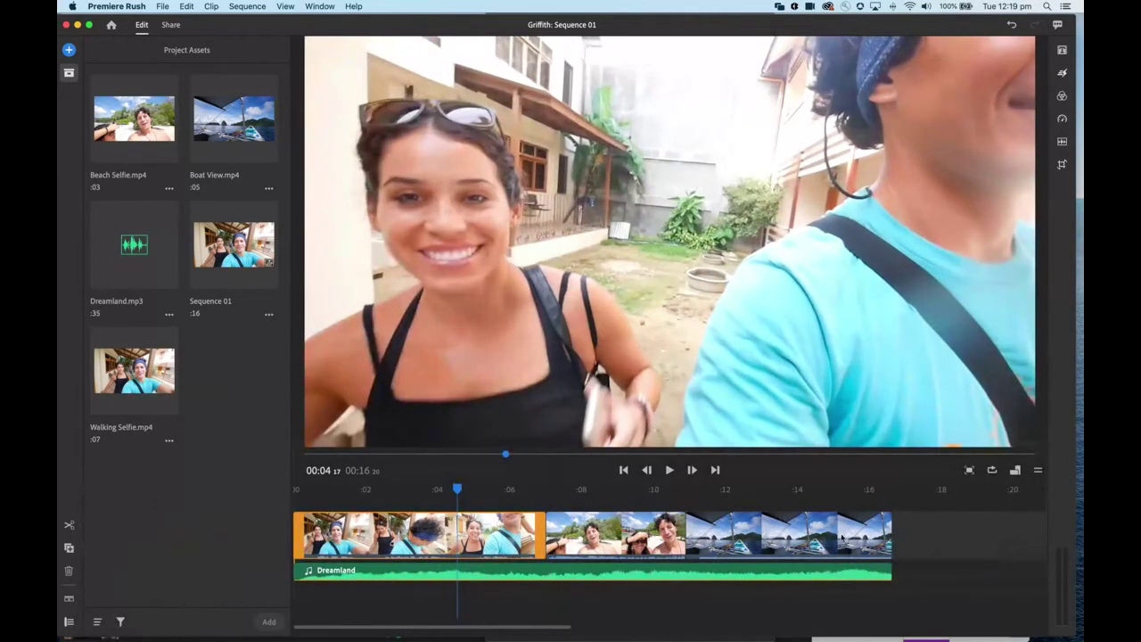
{"action": "left_click_drag", "start_coordinate": [832, 535], "coordinate": [693, 535]}
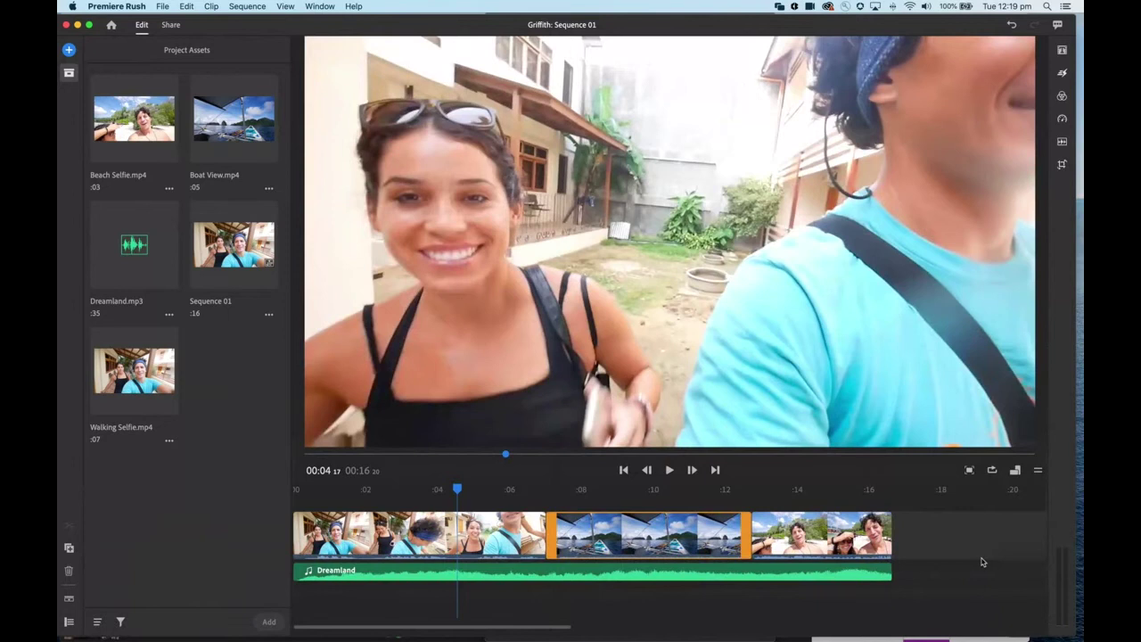
{"action": "left_click", "coordinate": [502, 577]}
{"action": "mouse_move", "coordinate": [475, 579]}
{"action": "left_mouse_down"}
{"action": "mouse_move", "coordinate": [561, 578]}
{"action": "mouse_move", "coordinate": [473, 575]}
{"action": "left_mouse_up"}
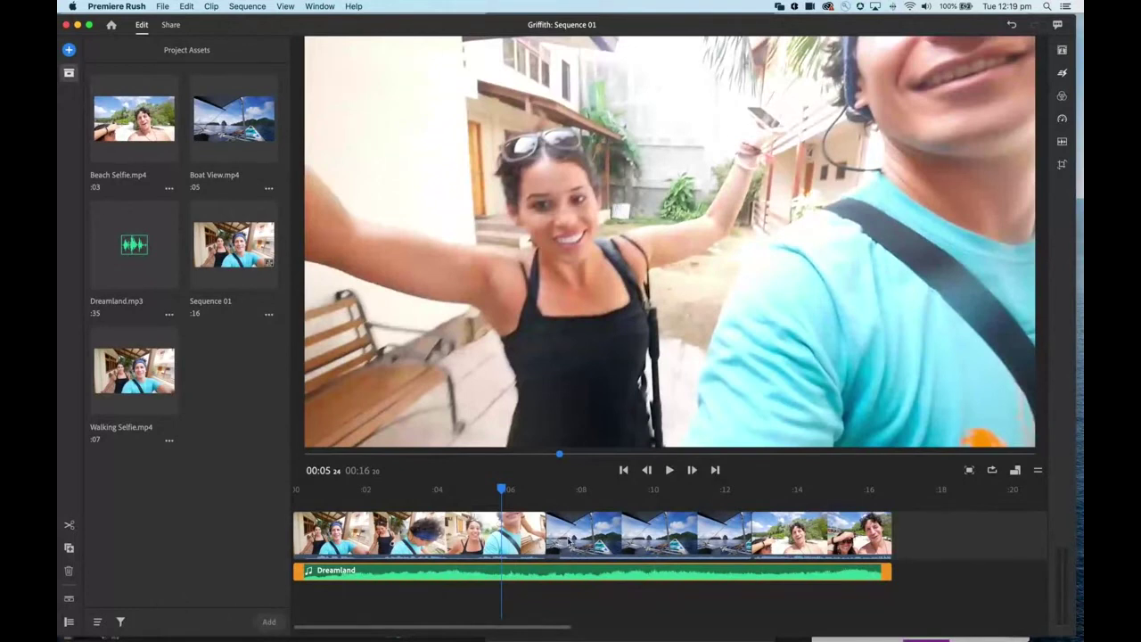
- Move the boat clip back to the end of the sequence, after the beach clip
{"action": "left_click_drag", "start_coordinate": [504, 489], "coordinate": [597, 500]}
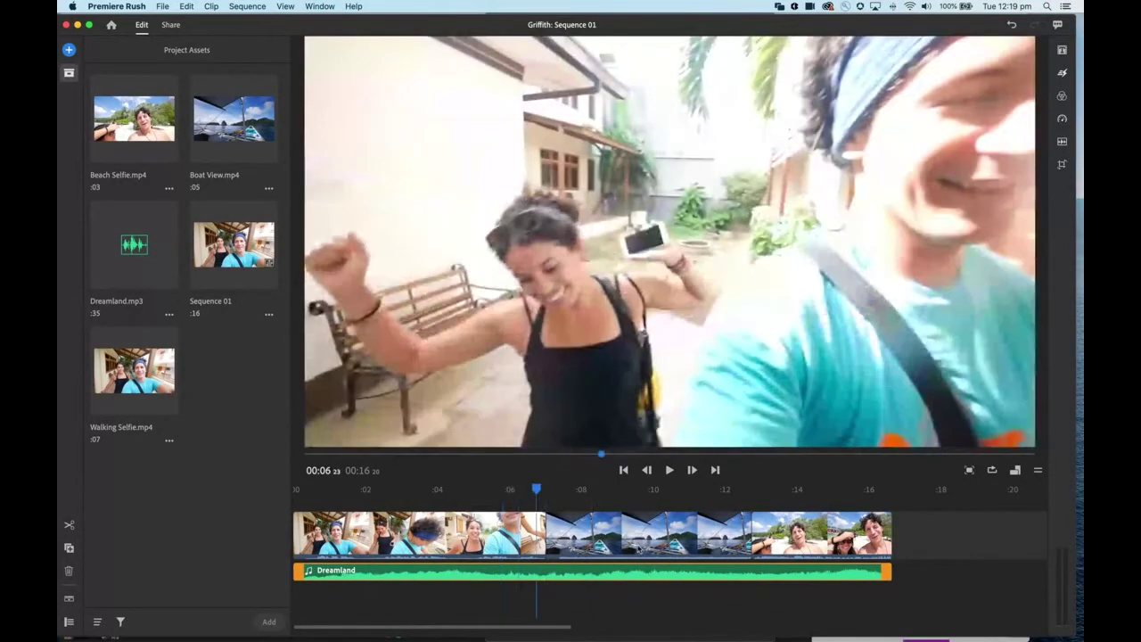
{"action": "left_click", "coordinate": [638, 542]}
{"action": "left_click_drag", "start_coordinate": [565, 533], "coordinate": [714, 547]}
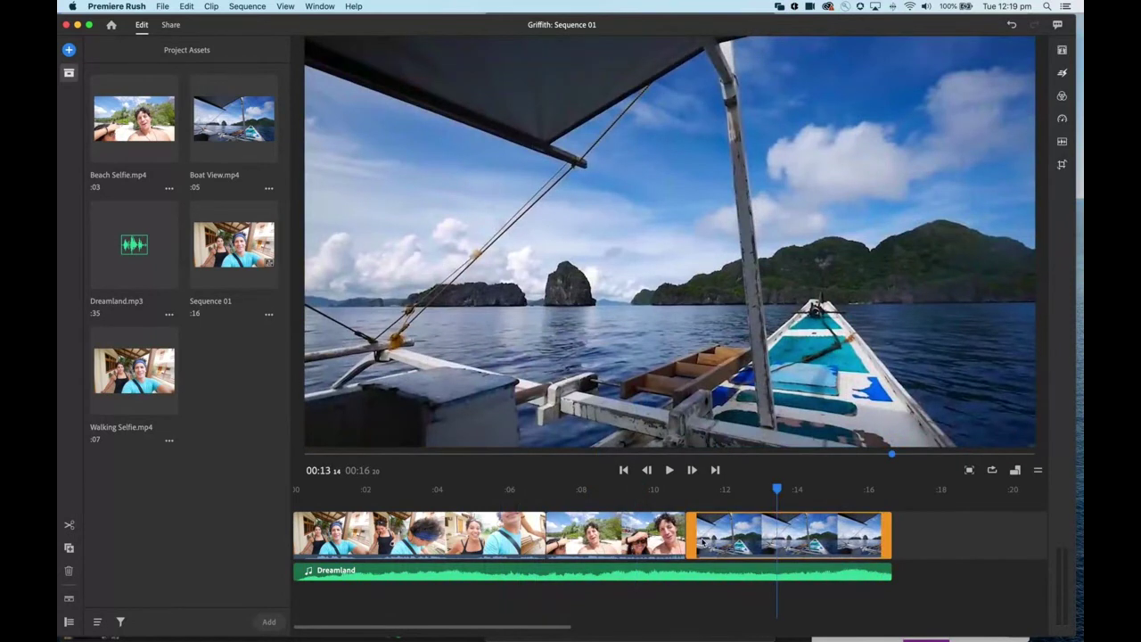
{"action": "scroll", "coordinate": [702, 540], "scroll_direction": "right", "scroll_amount": 2}
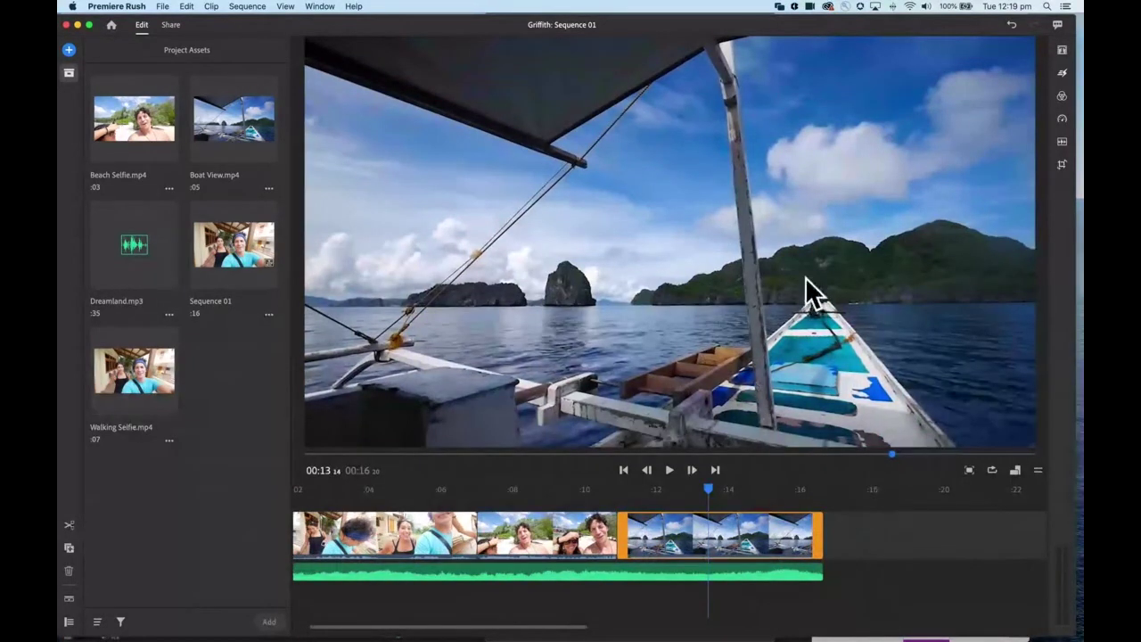
- Add a title in the Blue Chrome Left style to the sequence
{"action": "left_click", "coordinate": [1063, 51]}
{"action": "left_click", "coordinate": [1063, 51]}
{"action": "left_click", "coordinate": [1064, 52]}
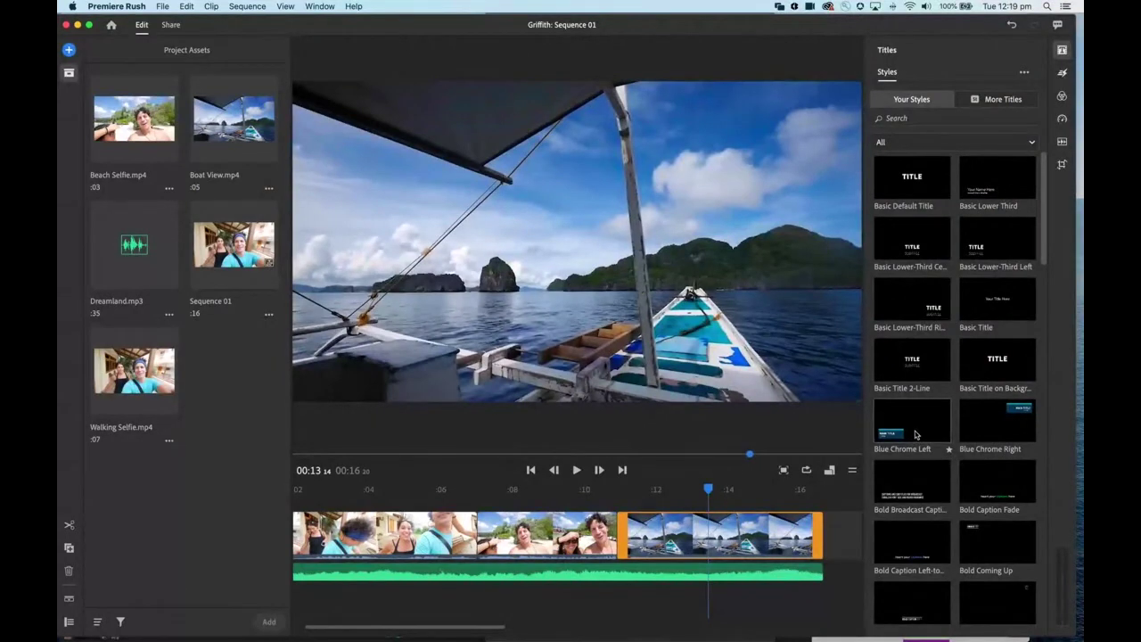
{"action": "left_click_drag", "start_coordinate": [915, 434], "coordinate": [528, 396]}
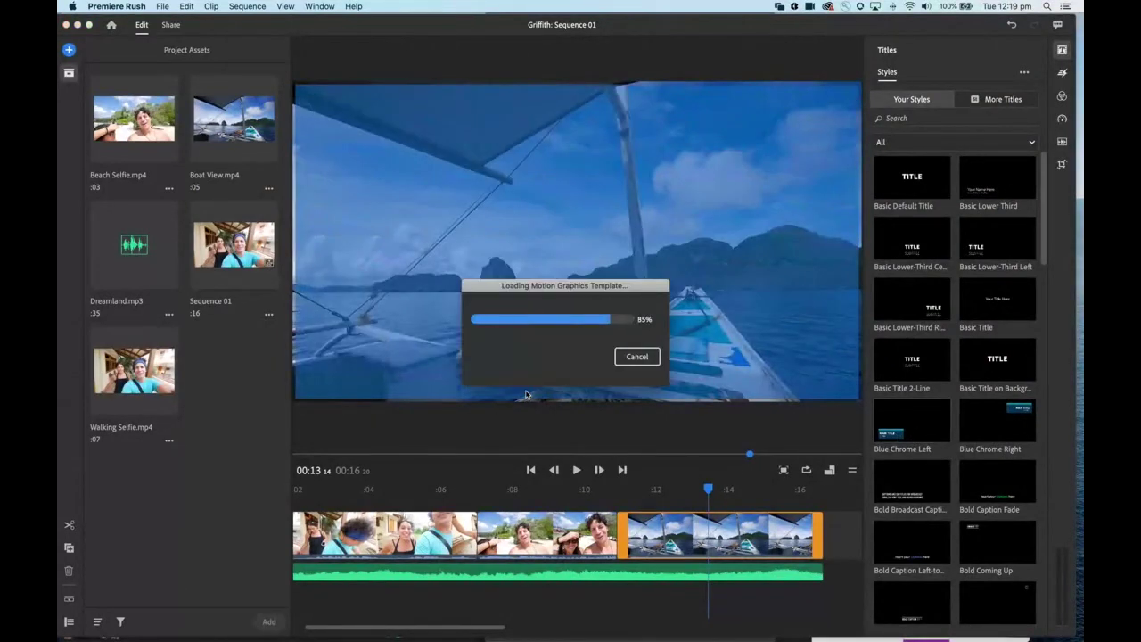
- Move the title clip to the start of the sequence and shorten it to end just before the four-second mark
{"action": "left_click_drag", "start_coordinate": [766, 495], "coordinate": [364, 489]}
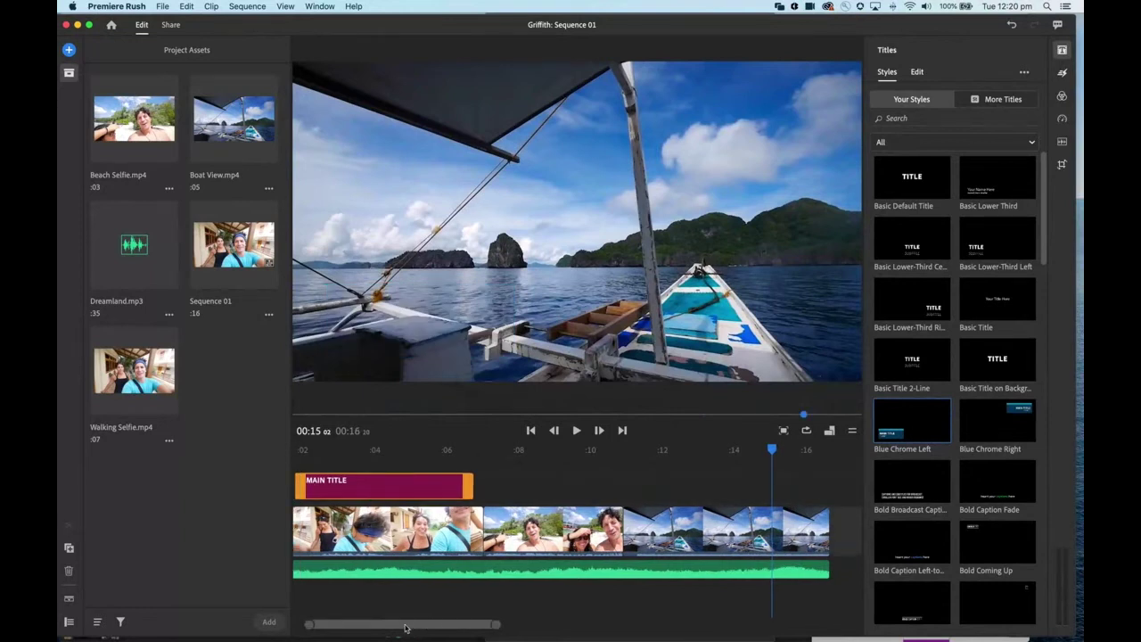
{"action": "left_click_drag", "start_coordinate": [418, 625], "coordinate": [402, 625]}
{"action": "left_click_drag", "start_coordinate": [399, 490], "coordinate": [335, 495]}
{"action": "left_click", "coordinate": [377, 451]}
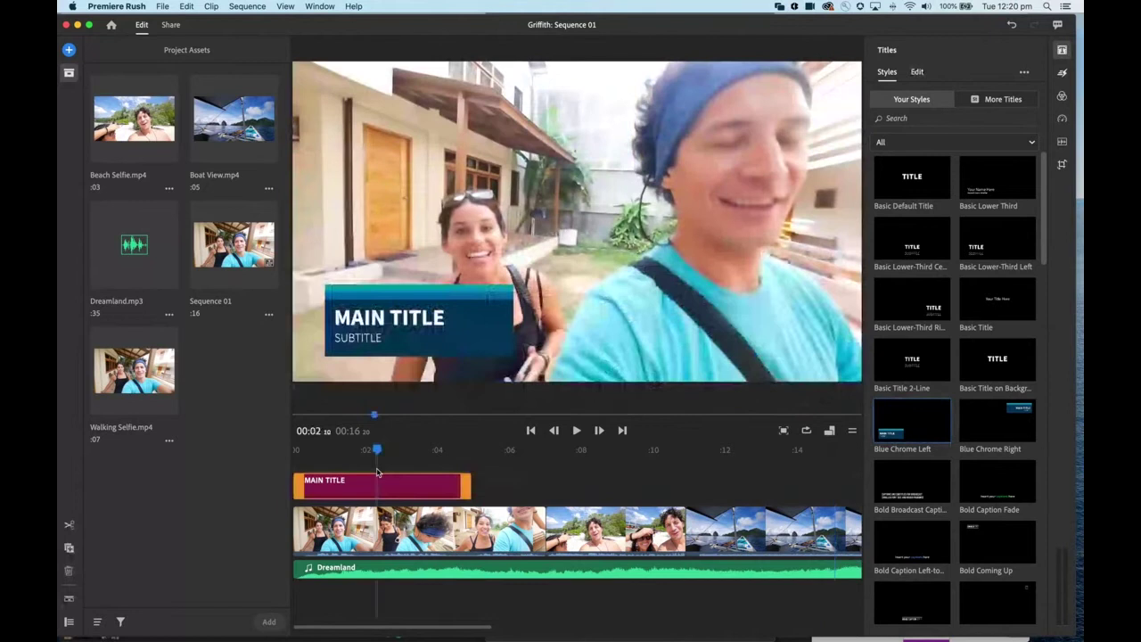
{"action": "left_click_drag", "start_coordinate": [377, 453], "coordinate": [346, 462]}
{"action": "left_click_drag", "start_coordinate": [472, 491], "coordinate": [426, 492]}
- Replace the title's main text with "Griffith" and its subtitle with "Video"
{"action": "left_click", "coordinate": [392, 317]}
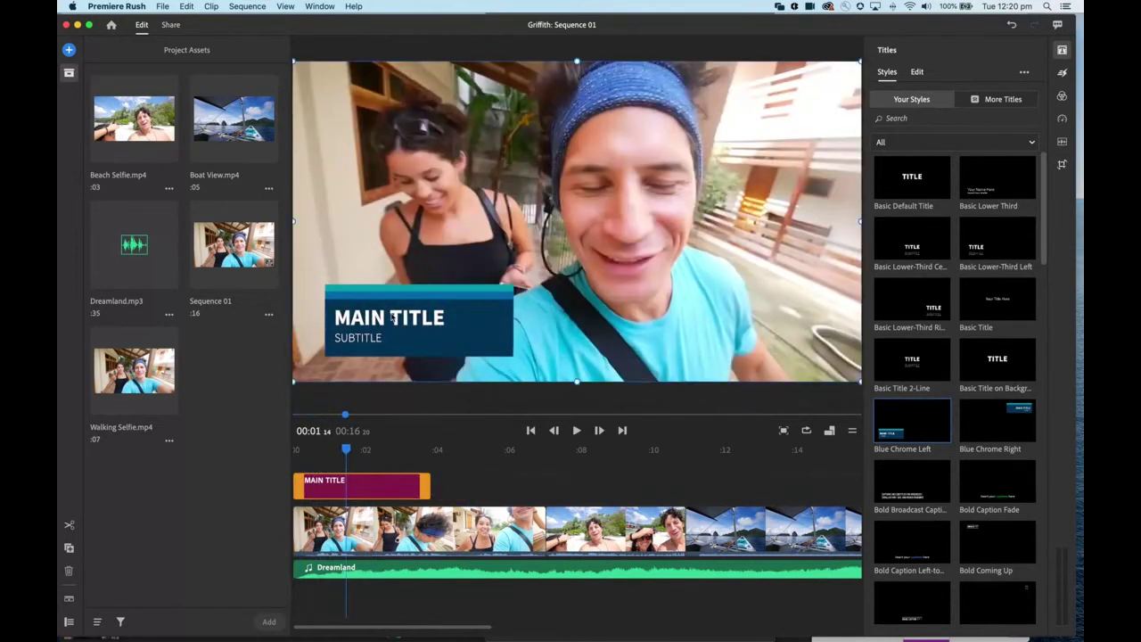
{"action": "left_click", "coordinate": [917, 73]}
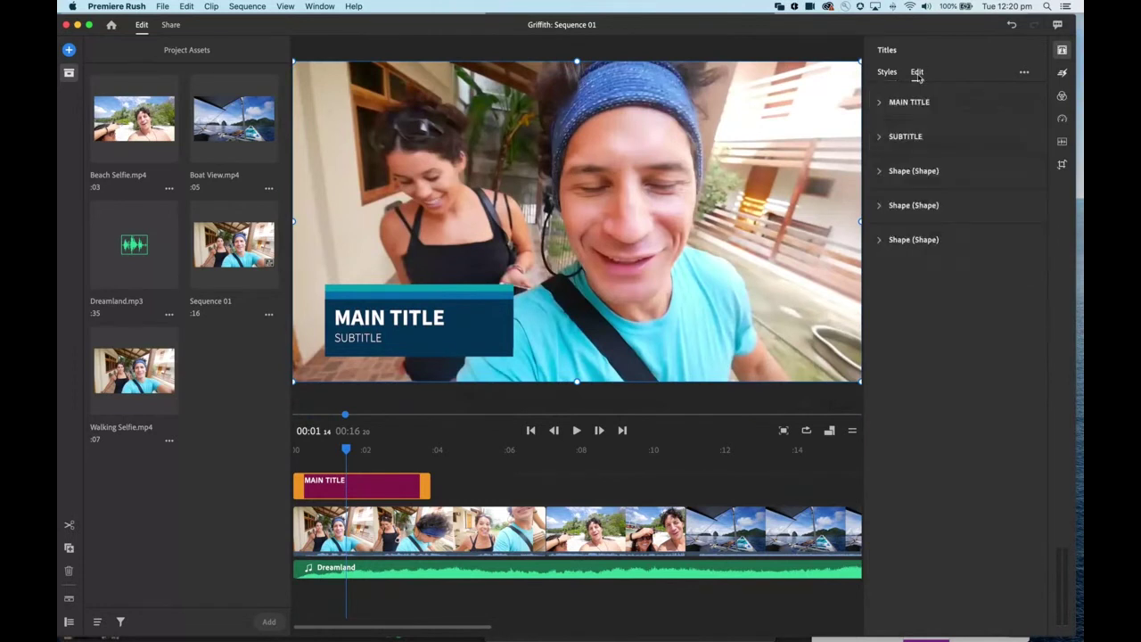
{"action": "left_click", "coordinate": [880, 102]}
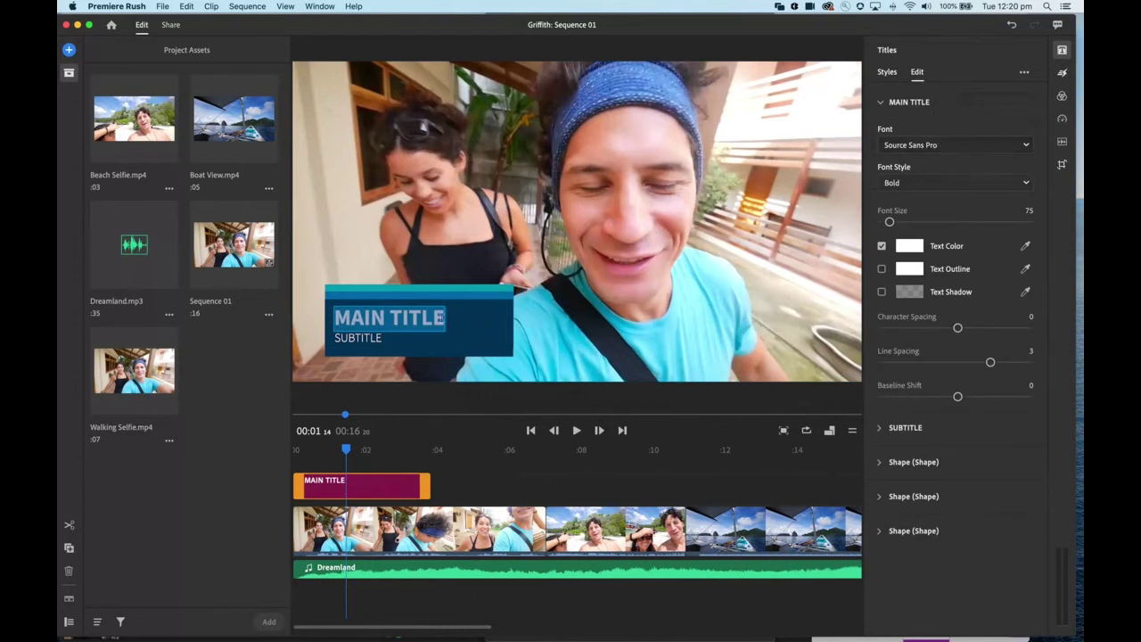
{"action": "type", "text": "Griffith"}
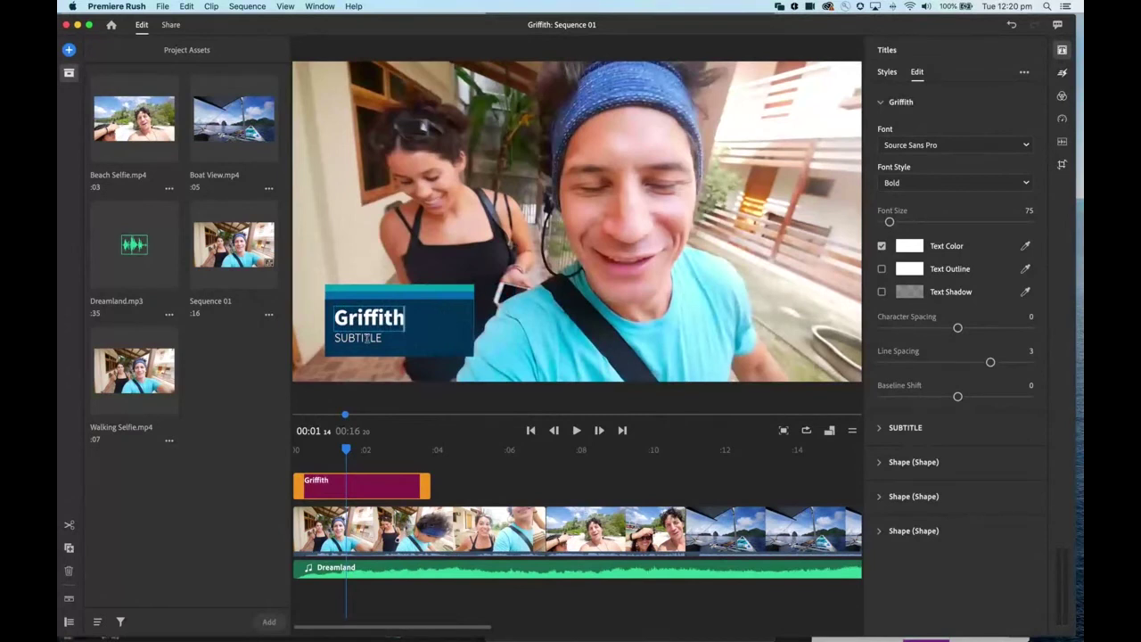
{"action": "double_click", "coordinate": [367, 337]}
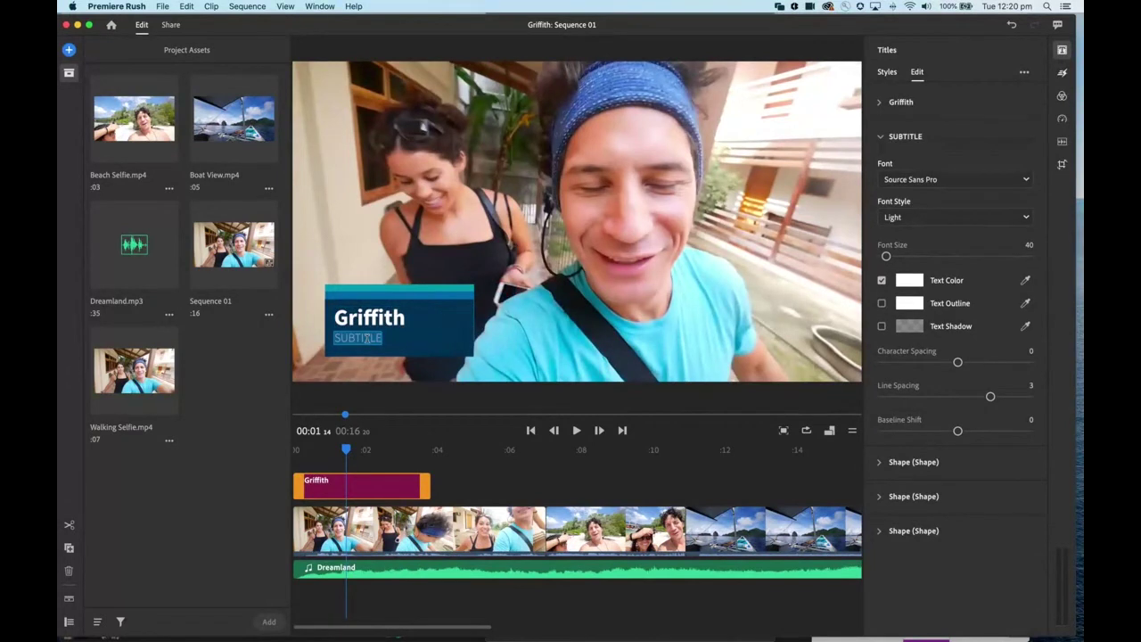
{"action": "type", "text": "Video"}
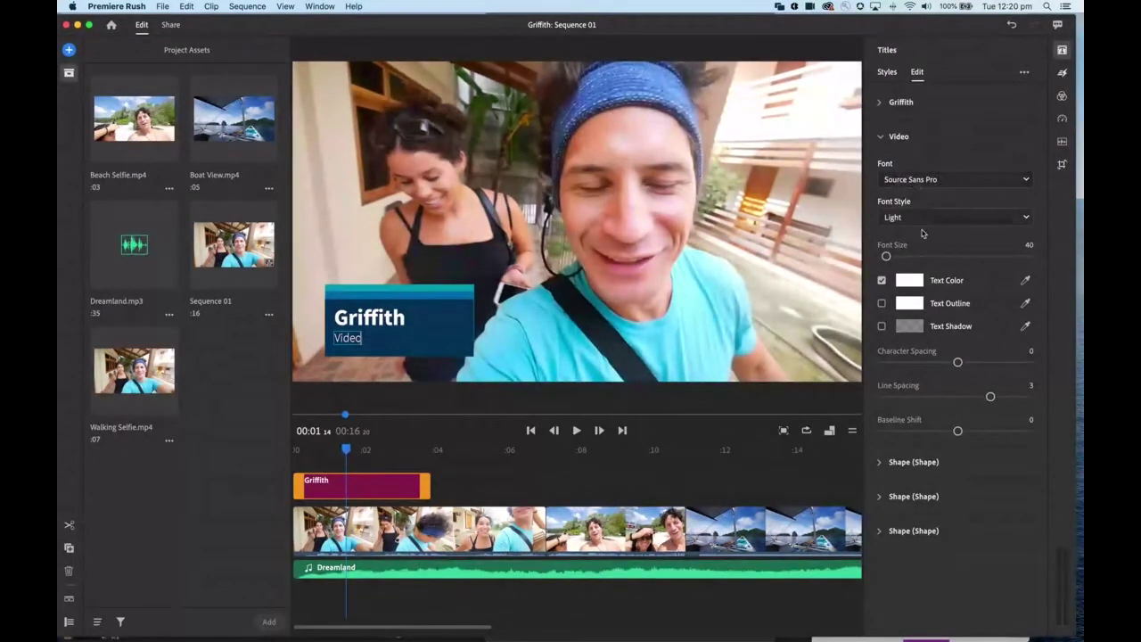
- Try to set the subtitle's text colour to green (269900)
{"action": "left_click", "coordinate": [919, 283]}
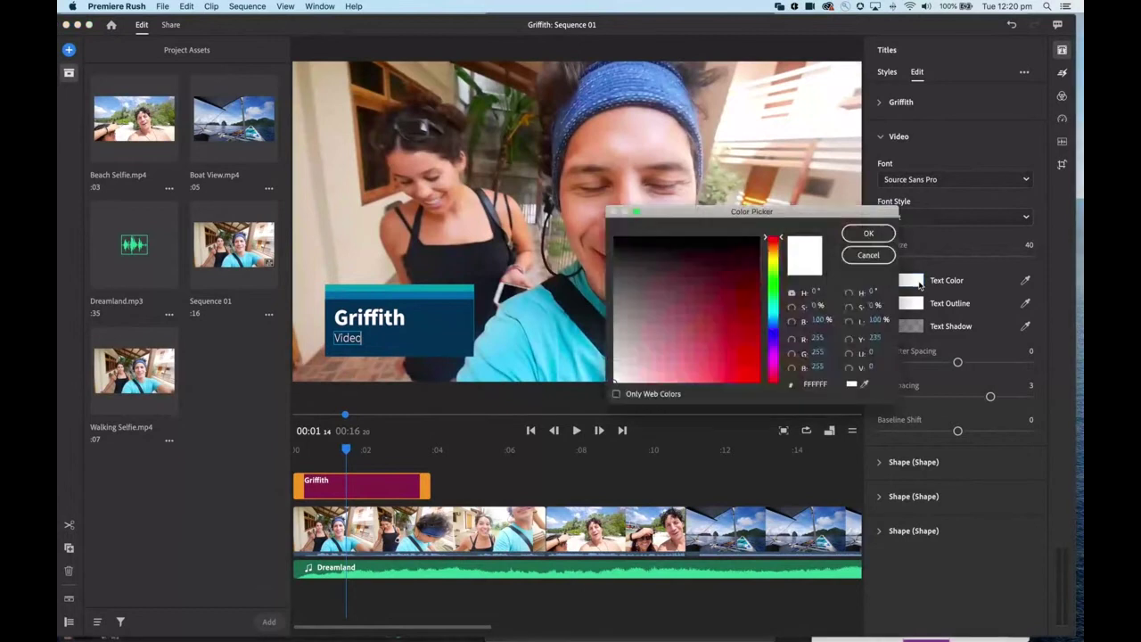
{"action": "left_click_drag", "start_coordinate": [780, 237], "coordinate": [758, 323]}
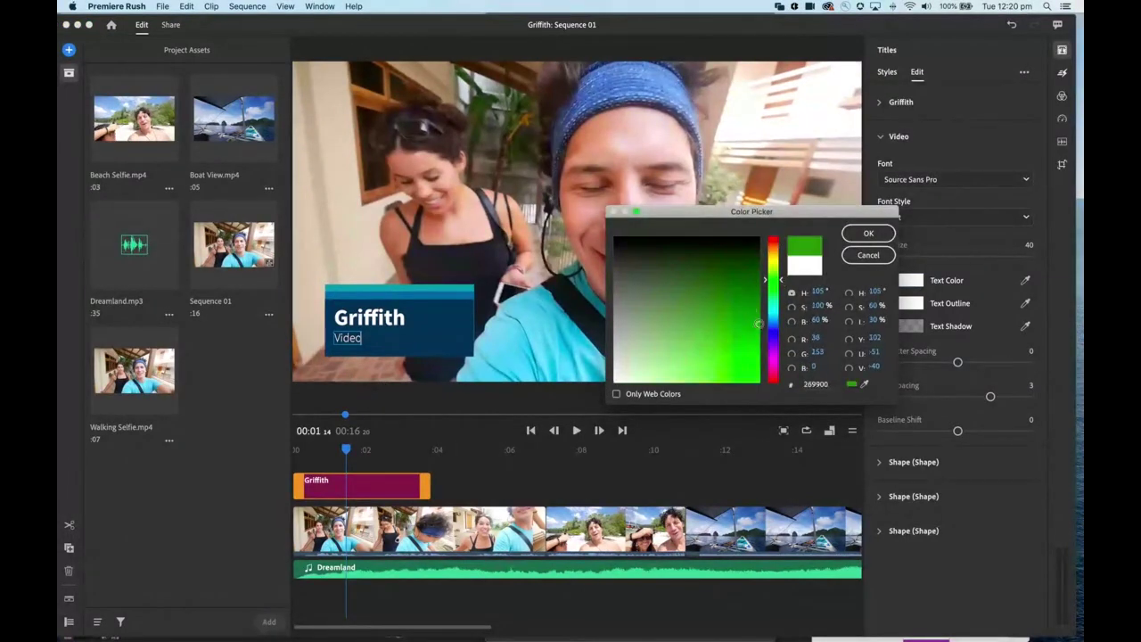
{"action": "left_click", "coordinate": [869, 232]}
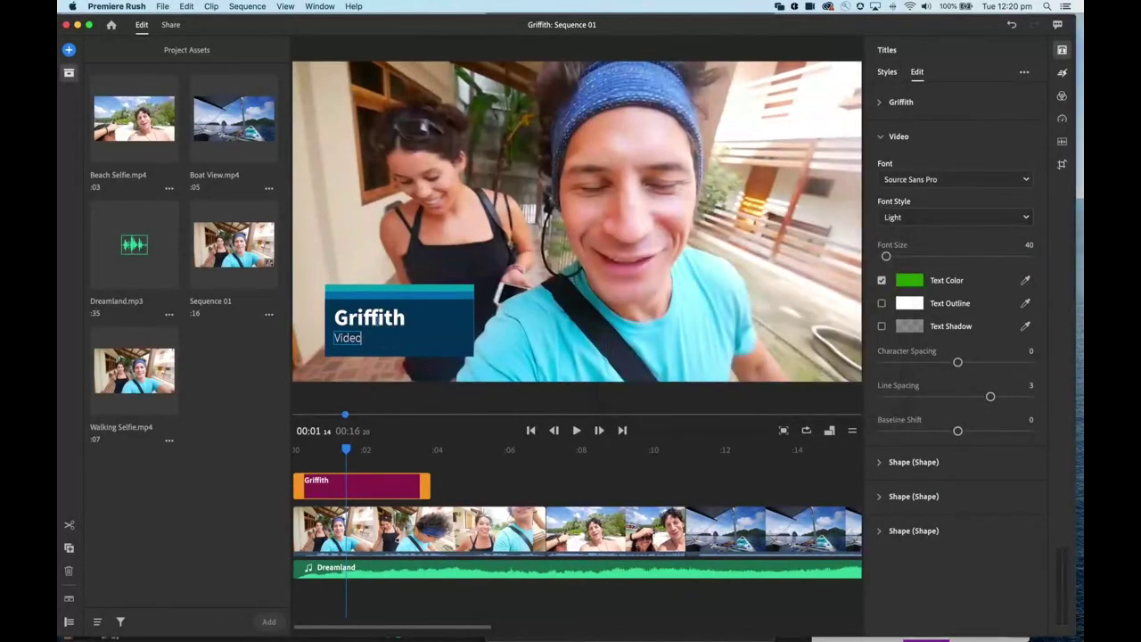
- Set the main title's text colour to bright green (21B905)
{"action": "double_click", "coordinate": [373, 319]}
{"action": "left_click", "coordinate": [909, 246]}
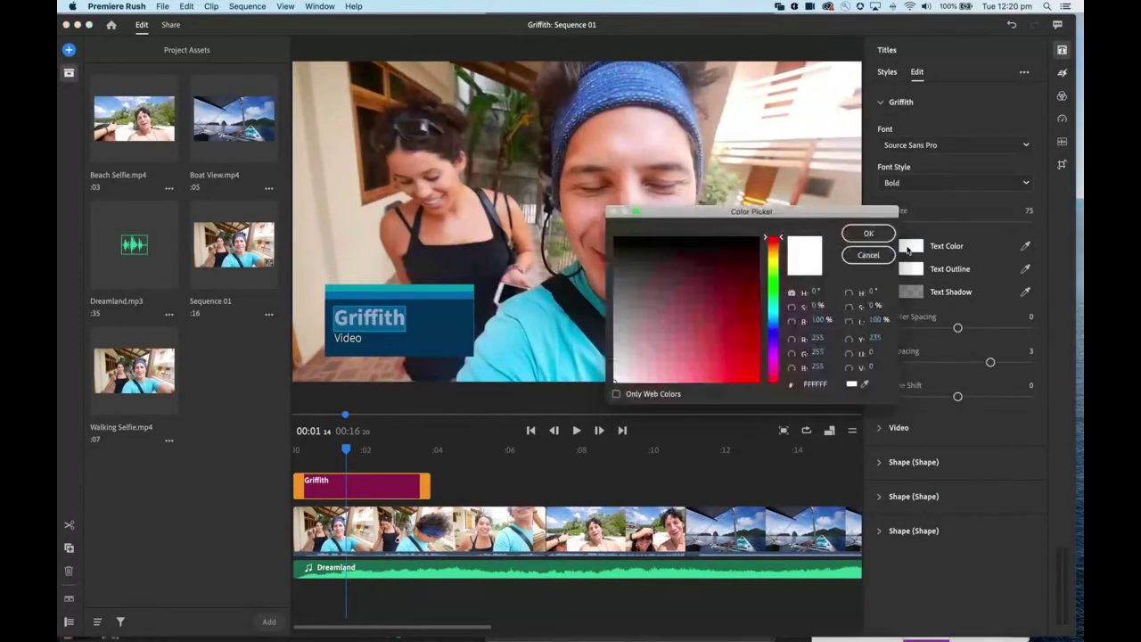
{"action": "left_click_drag", "start_coordinate": [782, 239], "coordinate": [781, 282]}
{"action": "left_click", "coordinate": [751, 336]}
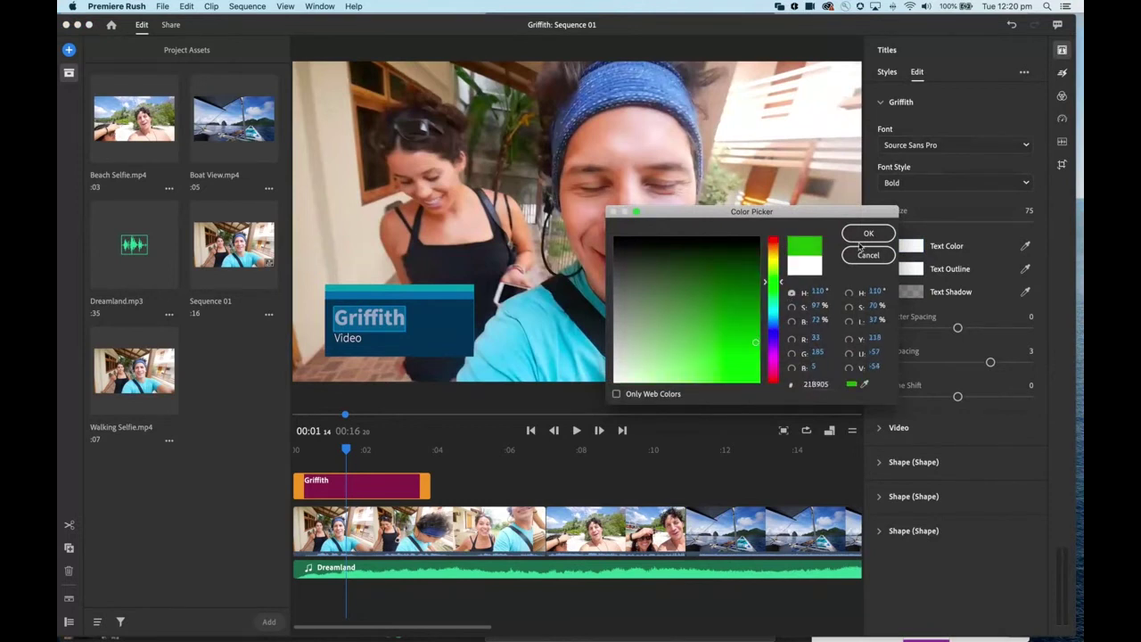
{"action": "left_click", "coordinate": [867, 233]}
{"action": "left_click", "coordinate": [380, 321]}
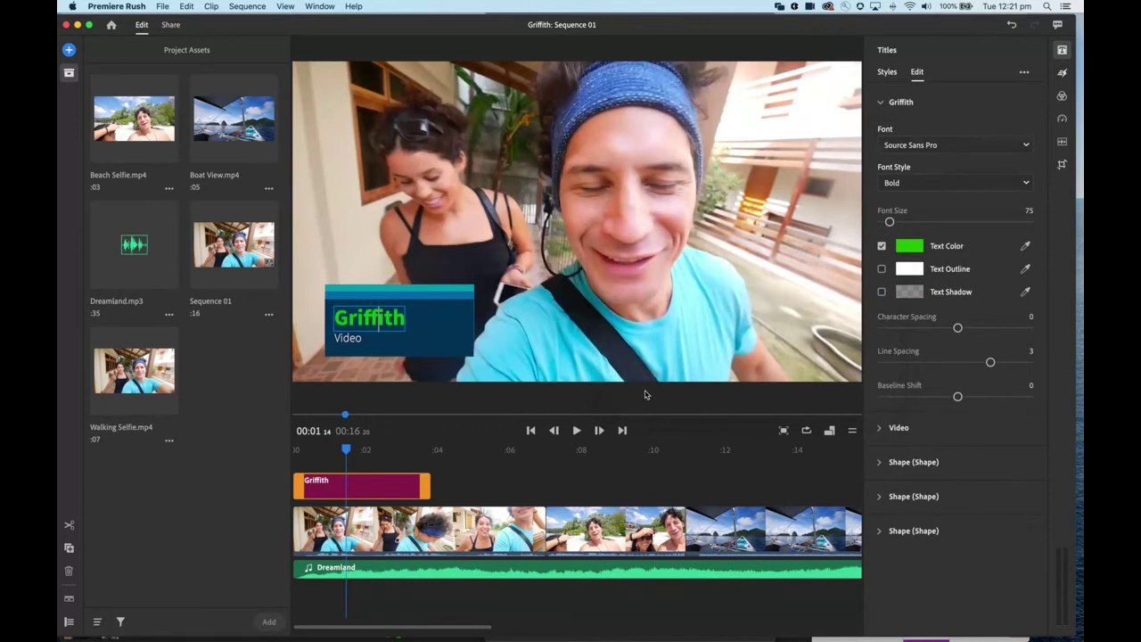
- Browse the title styles in the own collection and the additional titles available from Adobe Stock
{"action": "left_click", "coordinate": [1061, 50]}
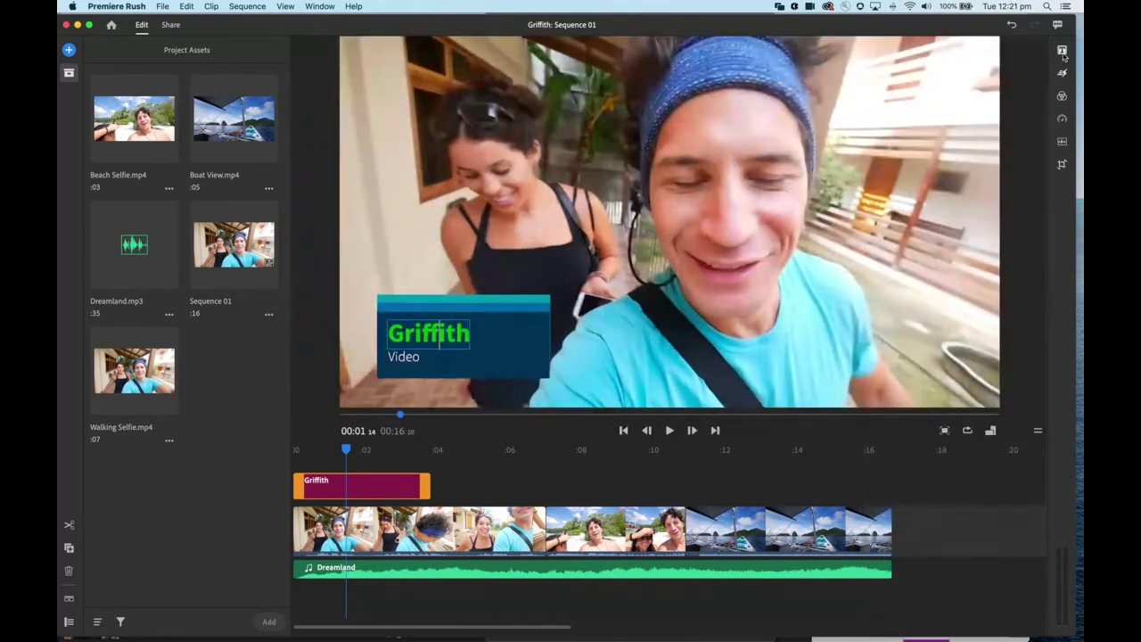
{"action": "left_click", "coordinate": [1061, 52]}
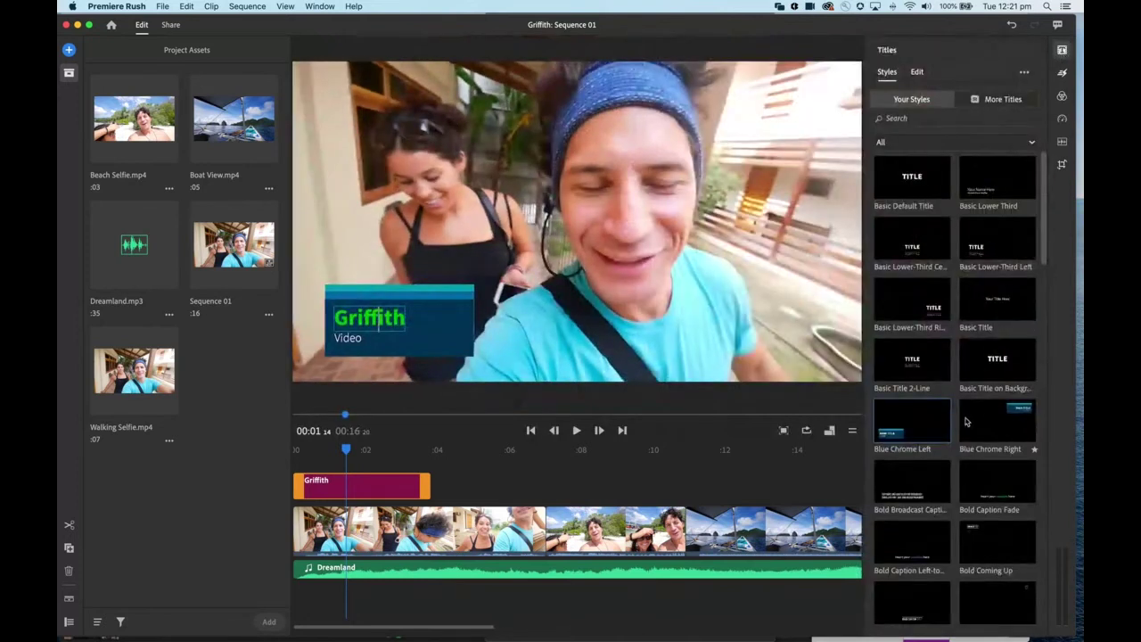
{"action": "scroll", "coordinate": [966, 421], "scroll_direction": "down", "scroll_amount": 15}
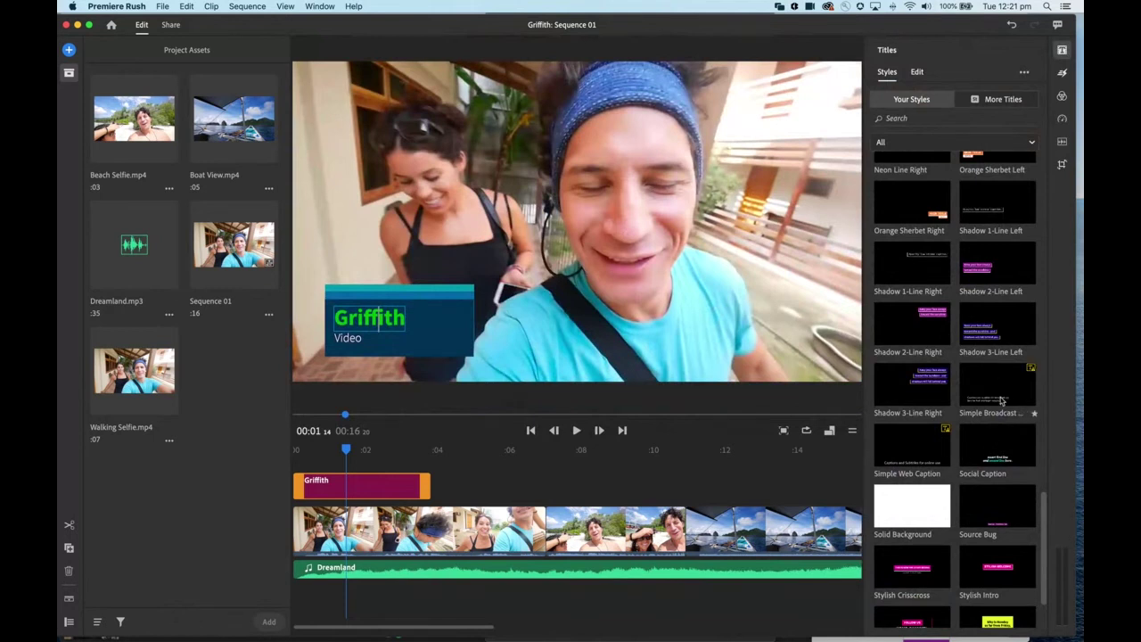
{"action": "scroll", "coordinate": [1006, 392], "scroll_direction": "down", "scroll_amount": 2}
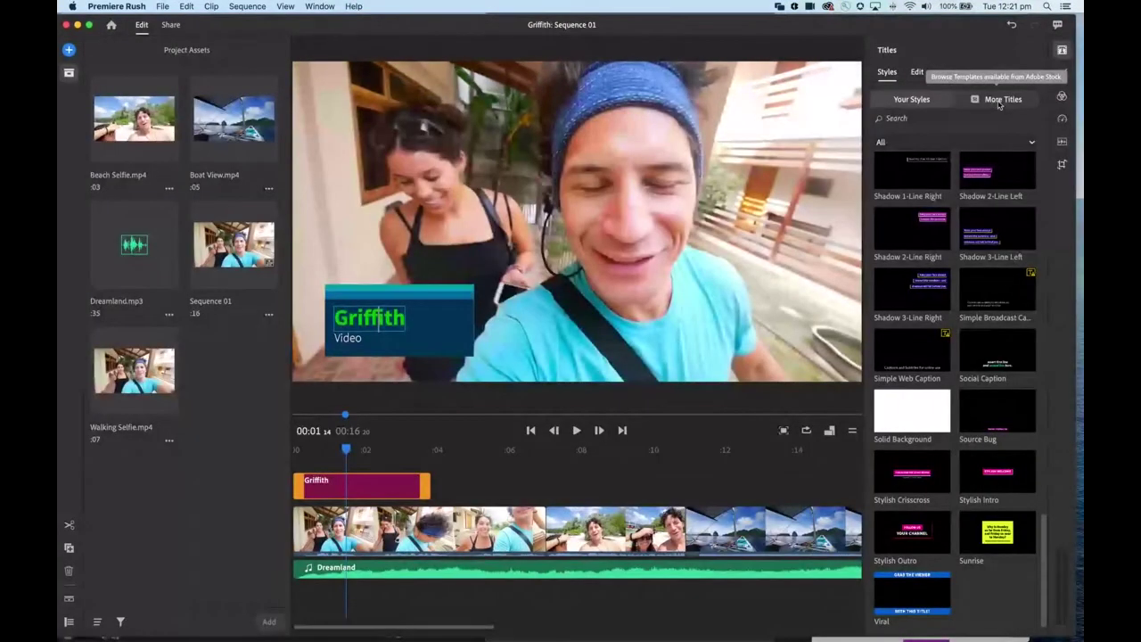
{"action": "left_click", "coordinate": [999, 100]}
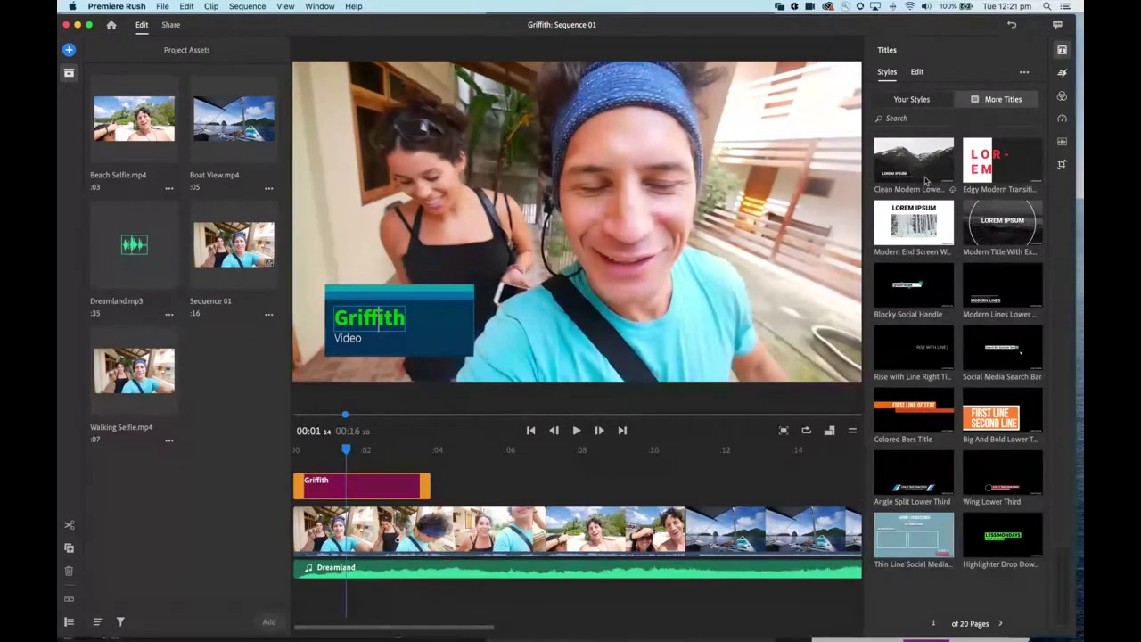
{"action": "left_click", "coordinate": [918, 100]}
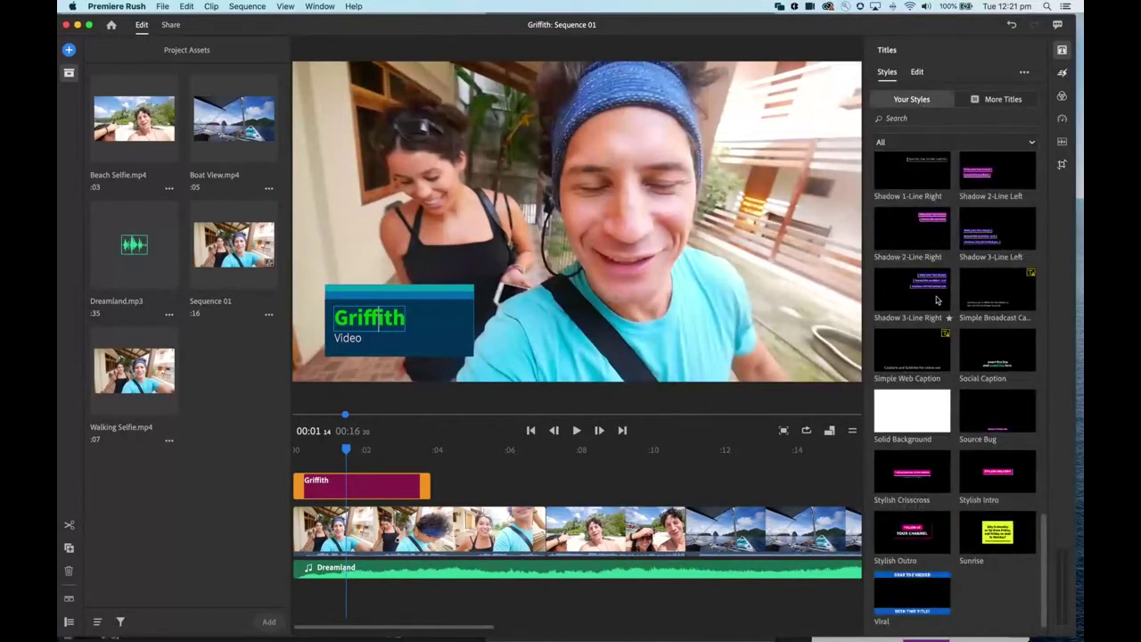
{"action": "scroll", "coordinate": [940, 303], "scroll_direction": "up", "scroll_amount": 10}
{"action": "scroll", "coordinate": [935, 300], "scroll_direction": "up", "scroll_amount": 8}
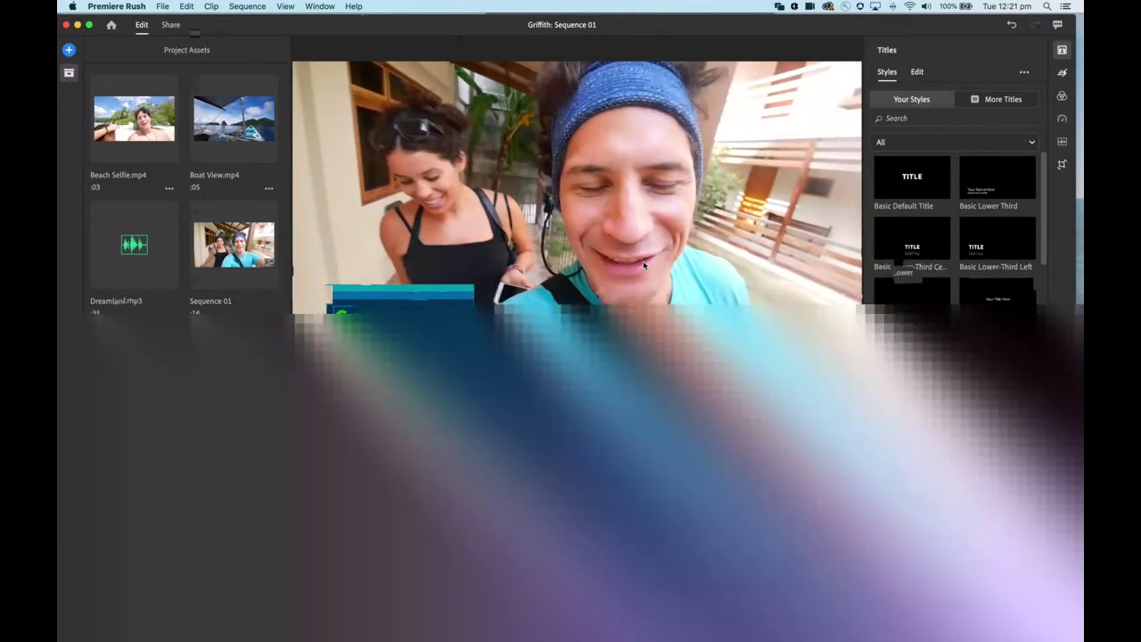
{"action": "scroll", "coordinate": [925, 434], "scroll_direction": "down", "scroll_amount": 5}
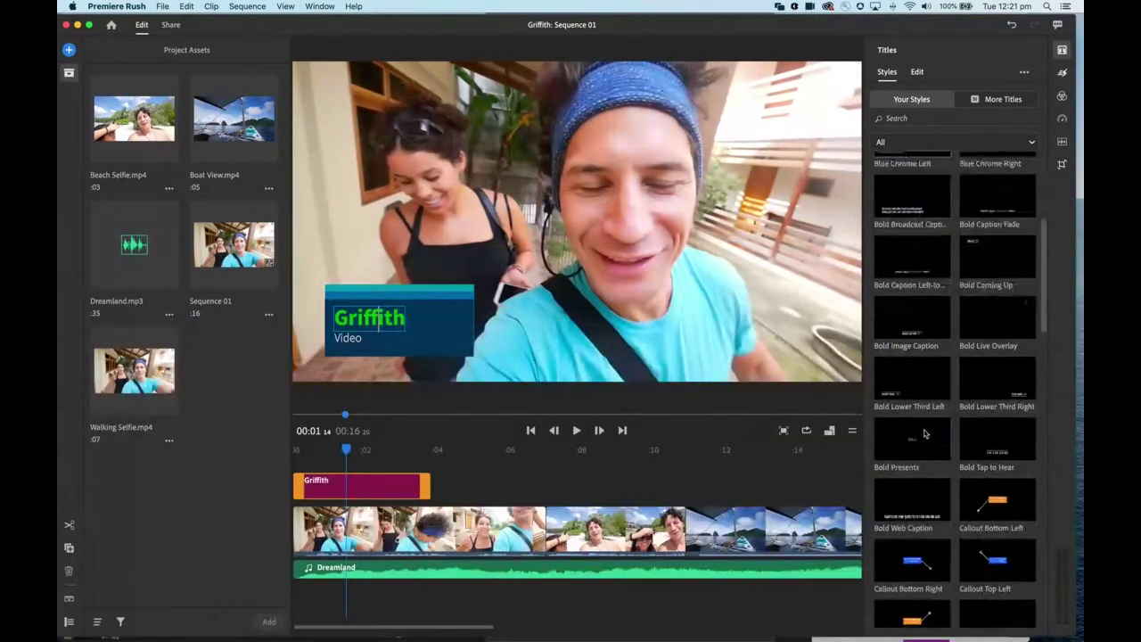
{"action": "scroll", "coordinate": [925, 435], "scroll_direction": "down", "scroll_amount": 3}
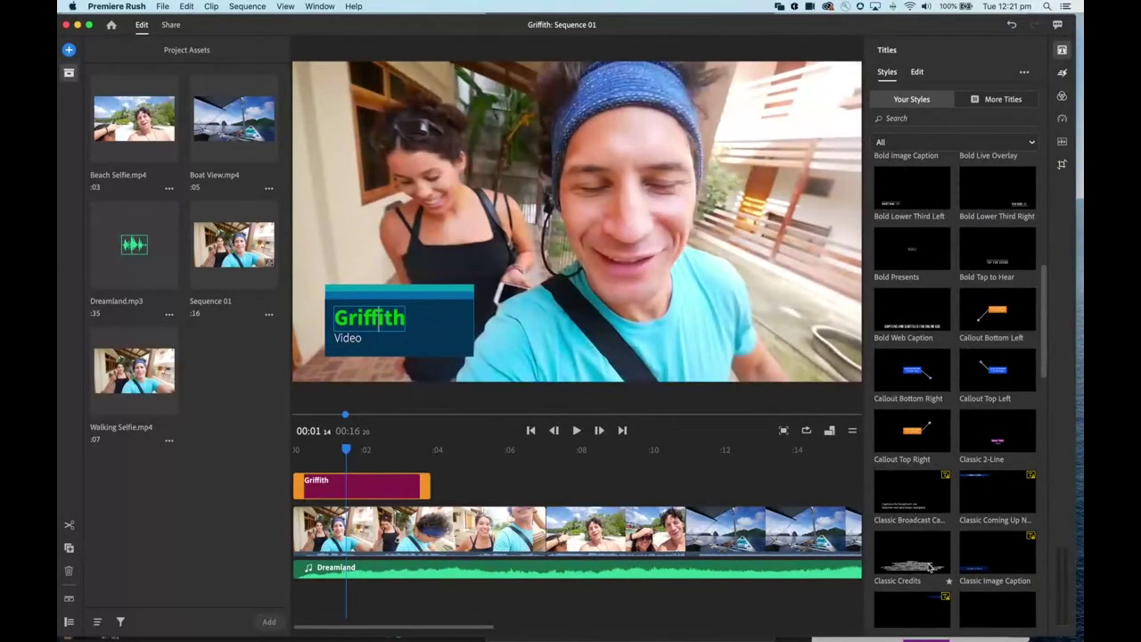
{"action": "scroll", "coordinate": [928, 567], "scroll_direction": "down", "scroll_amount": 5}
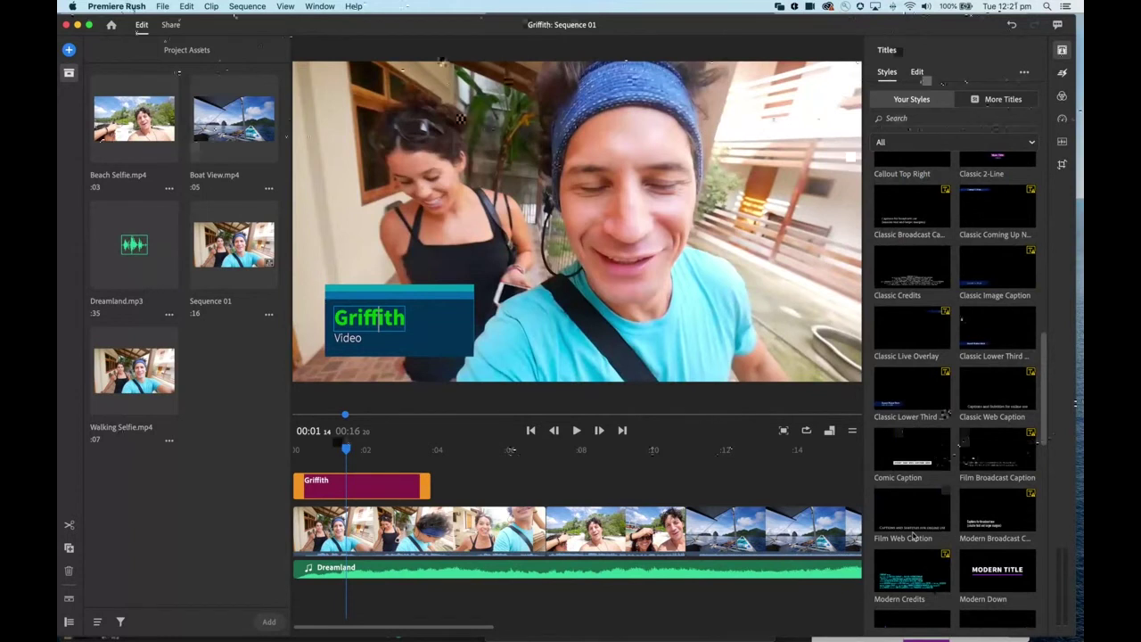
{"action": "scroll", "coordinate": [936, 588], "scroll_direction": "up", "scroll_amount": 8}
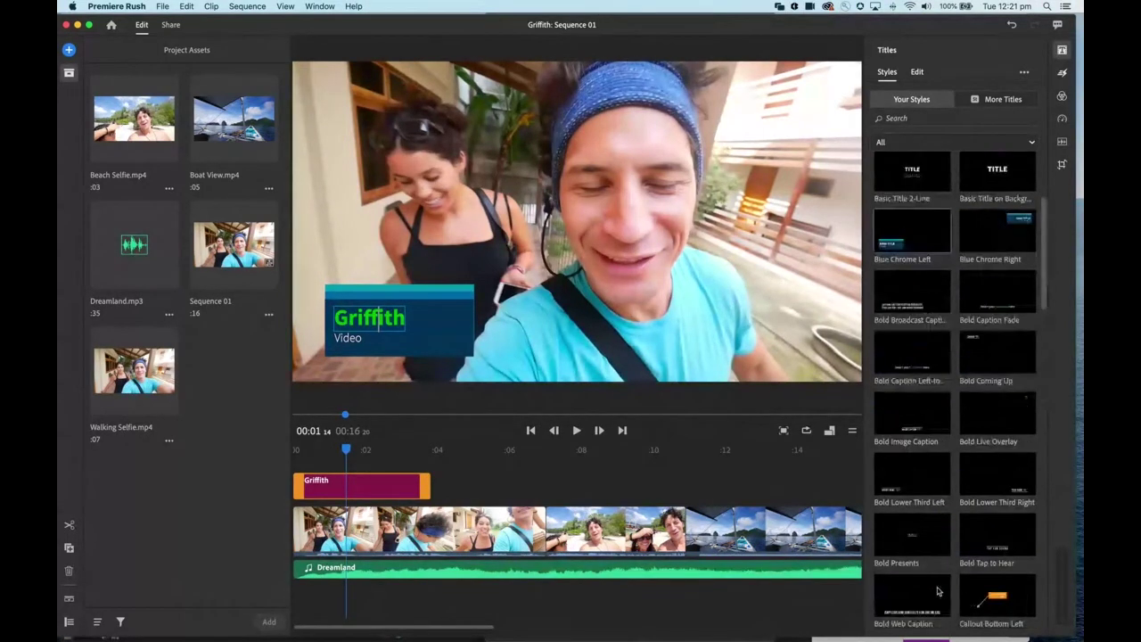
{"action": "scroll", "coordinate": [937, 591], "scroll_direction": "up", "scroll_amount": 3}
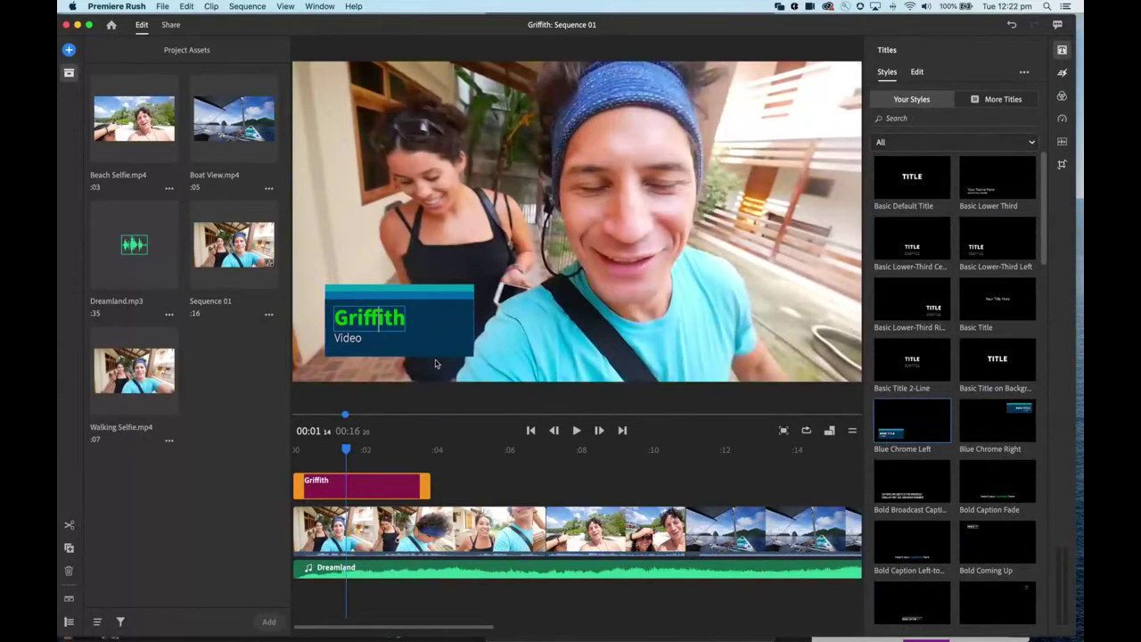
- Add a Cross Dissolve transition between the walking selfie and beach selfie clips
{"action": "left_click_drag", "start_coordinate": [348, 453], "coordinate": [381, 453]}
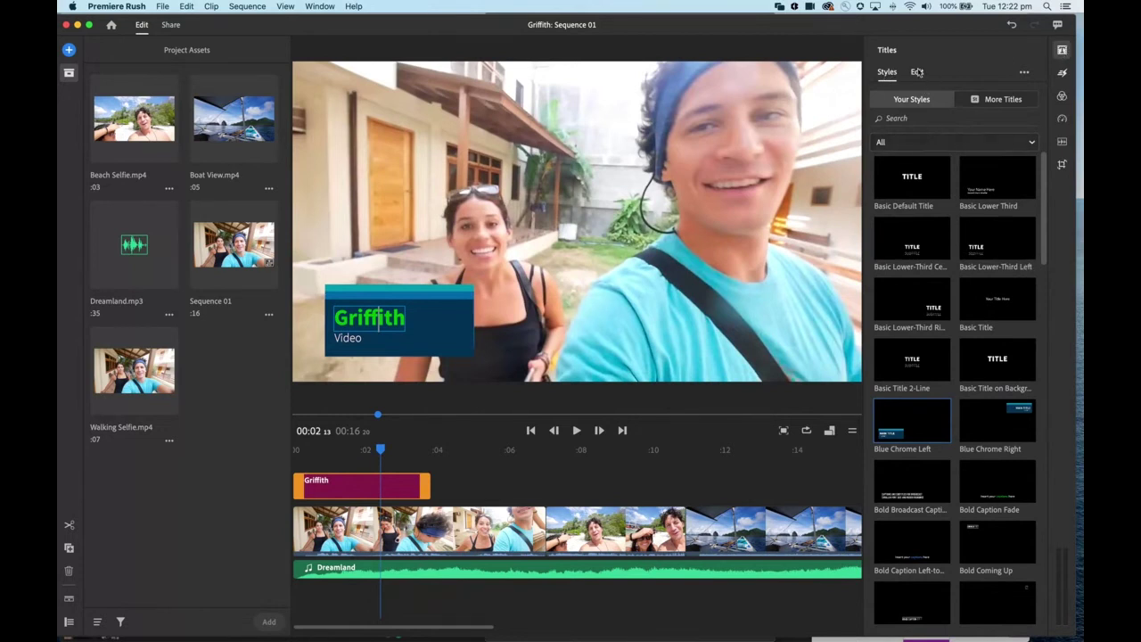
{"action": "left_click", "coordinate": [1061, 75]}
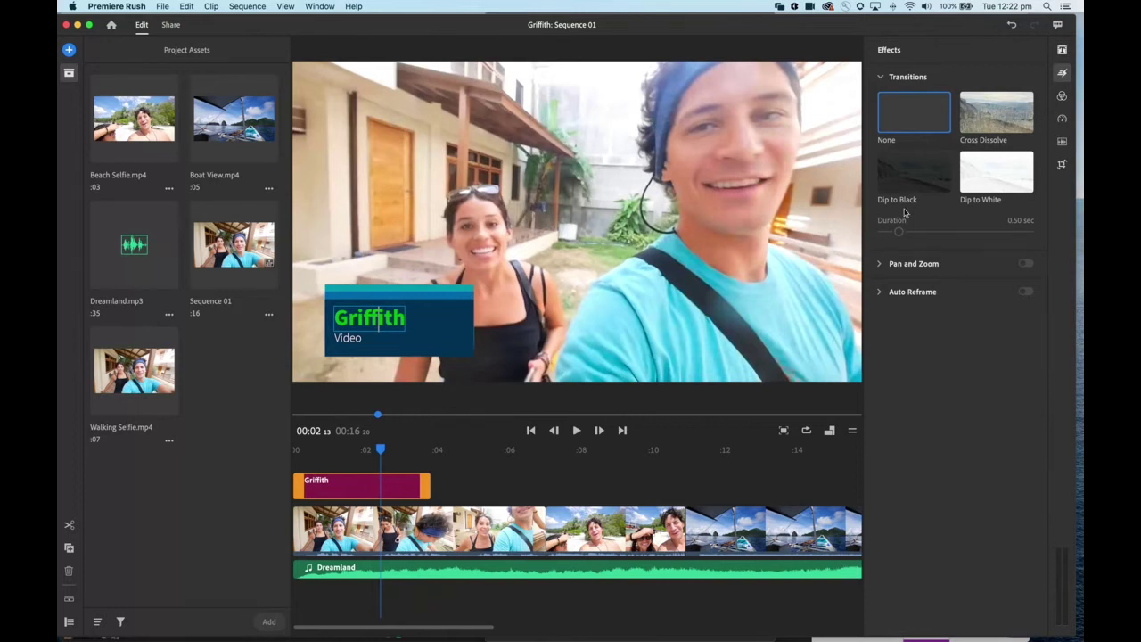
{"action": "left_click_drag", "start_coordinate": [385, 450], "coordinate": [532, 452]}
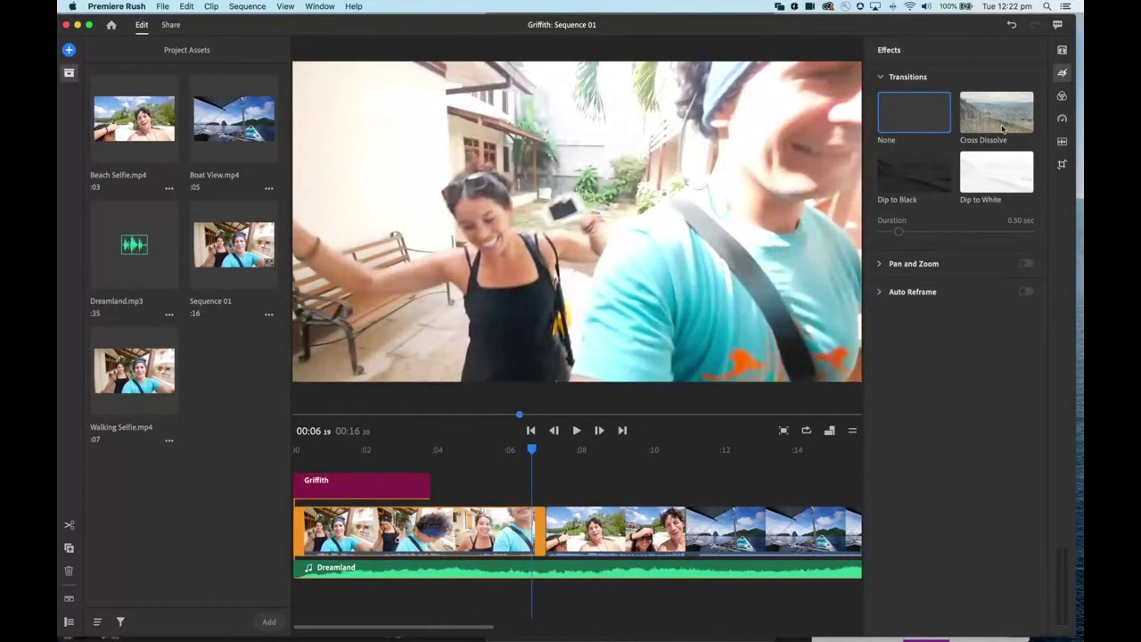
{"action": "mouse_move", "coordinate": [1004, 122]}
{"action": "left_mouse_down"}
{"action": "mouse_move", "coordinate": [600, 522]}
{"action": "mouse_move", "coordinate": [548, 543]}
{"action": "left_mouse_up"}
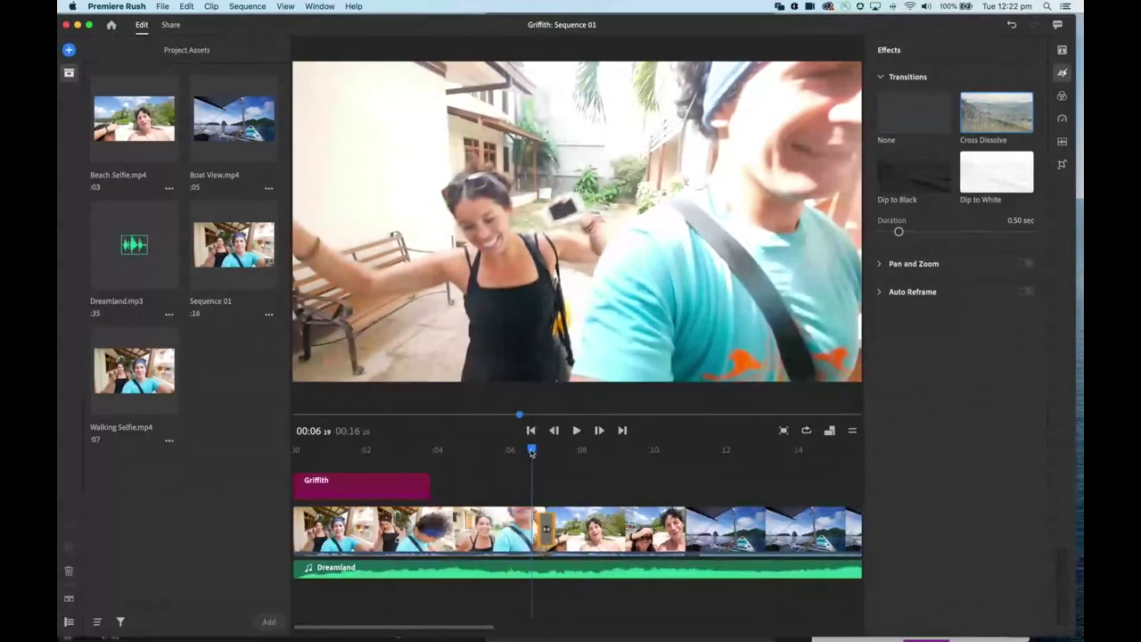
- Preview the cross dissolve and set its duration to 0.80 seconds
{"action": "left_click_drag", "start_coordinate": [532, 450], "coordinate": [568, 450]}
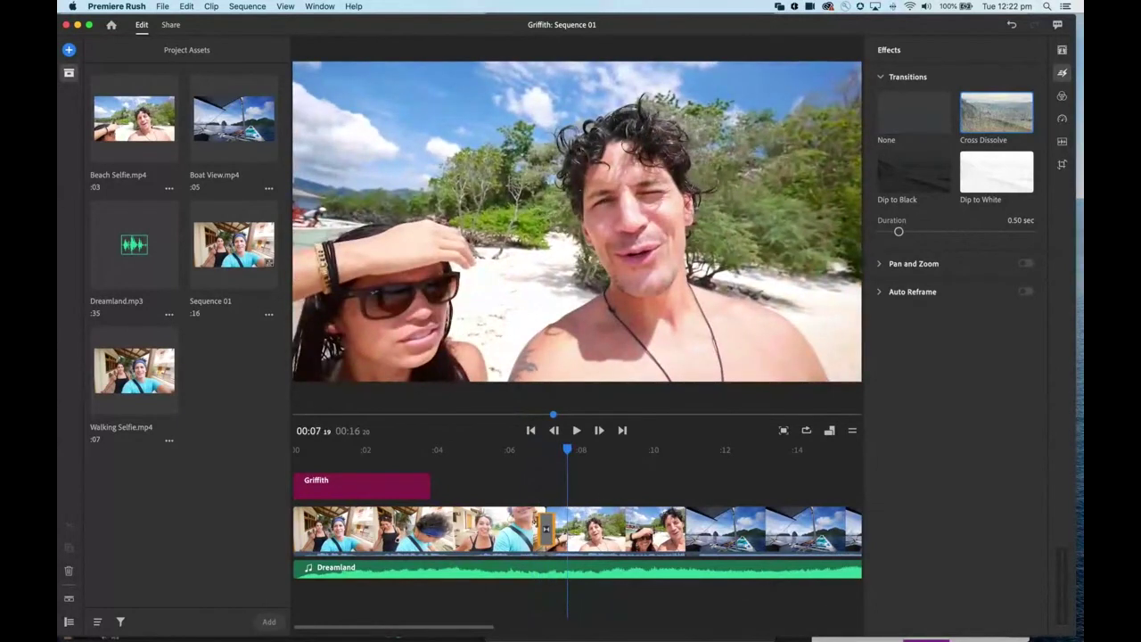
{"action": "left_click", "coordinate": [547, 530]}
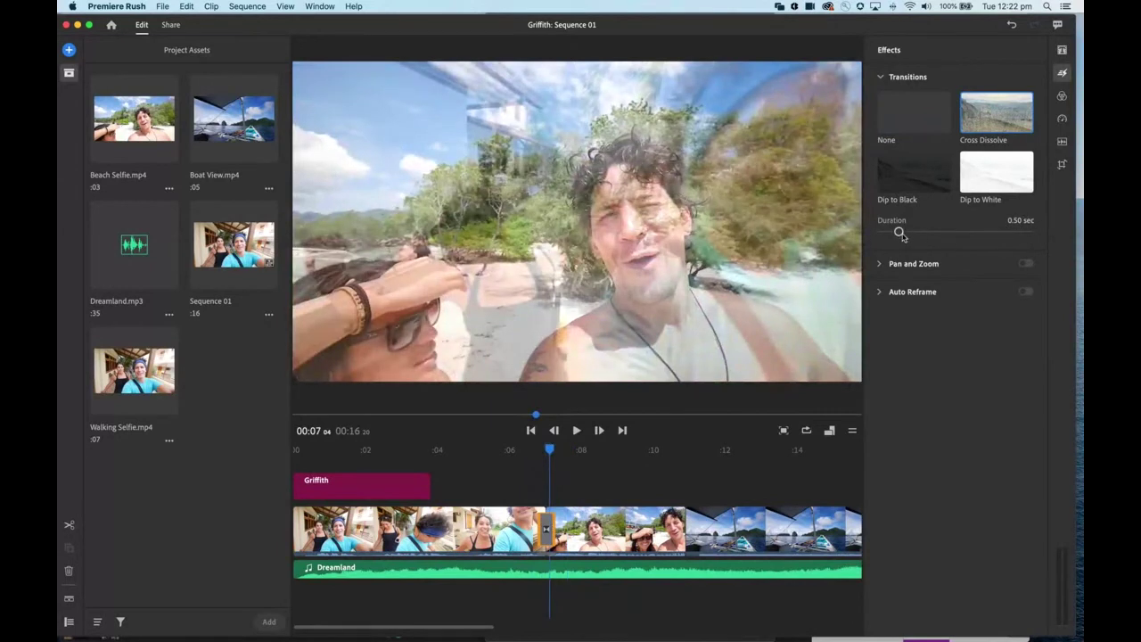
{"action": "left_click_drag", "start_coordinate": [899, 233], "coordinate": [921, 233]}
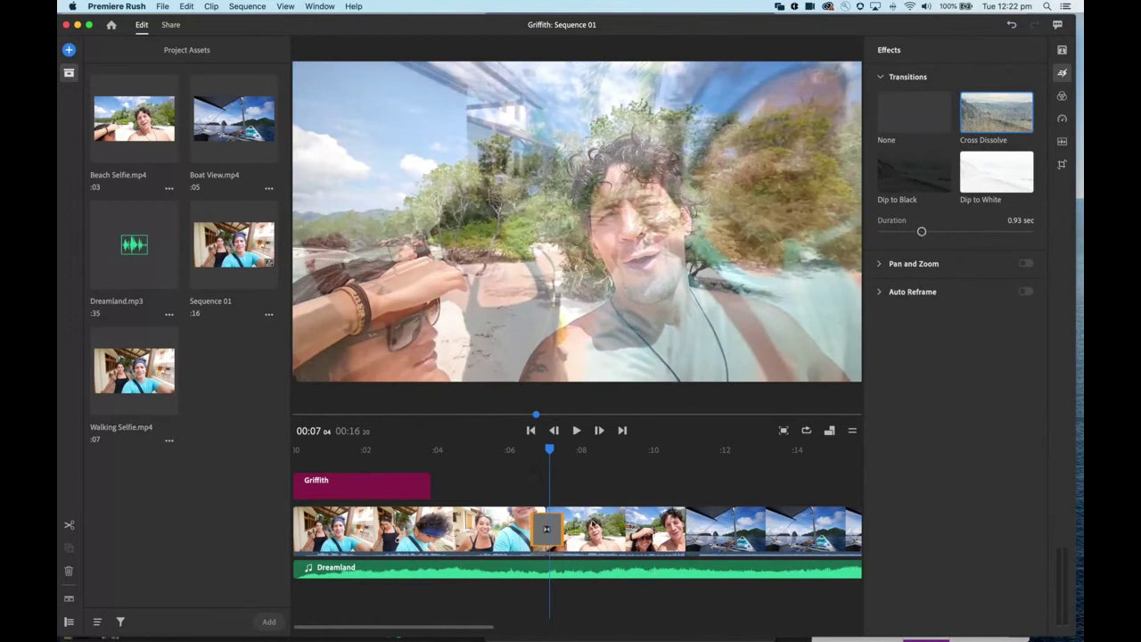
{"action": "left_click_drag", "start_coordinate": [558, 527], "coordinate": [550, 545]}
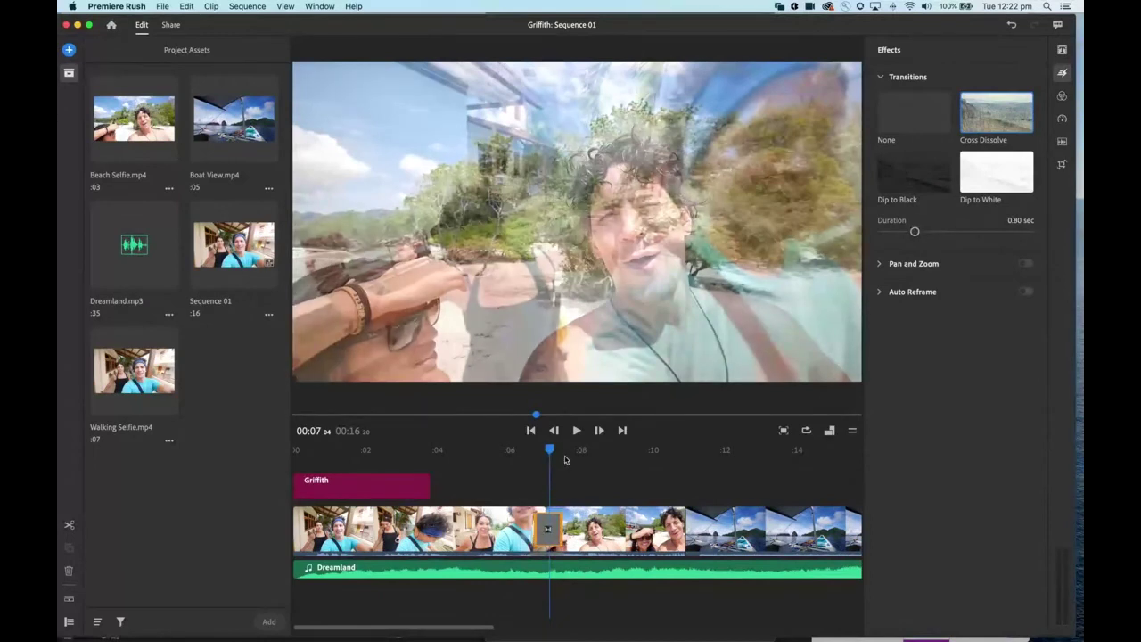
{"action": "left_click_drag", "start_coordinate": [550, 451], "coordinate": [524, 451]}
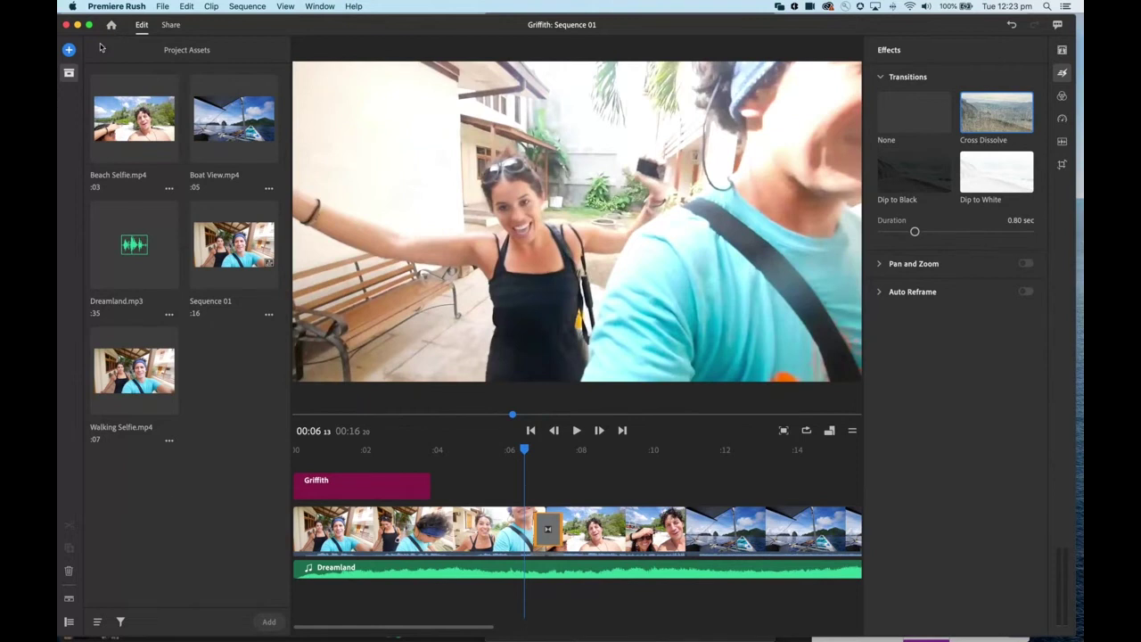
- Add the photo IMG_0583 from the Downloads folder to the sequence
{"action": "left_click", "coordinate": [69, 49]}
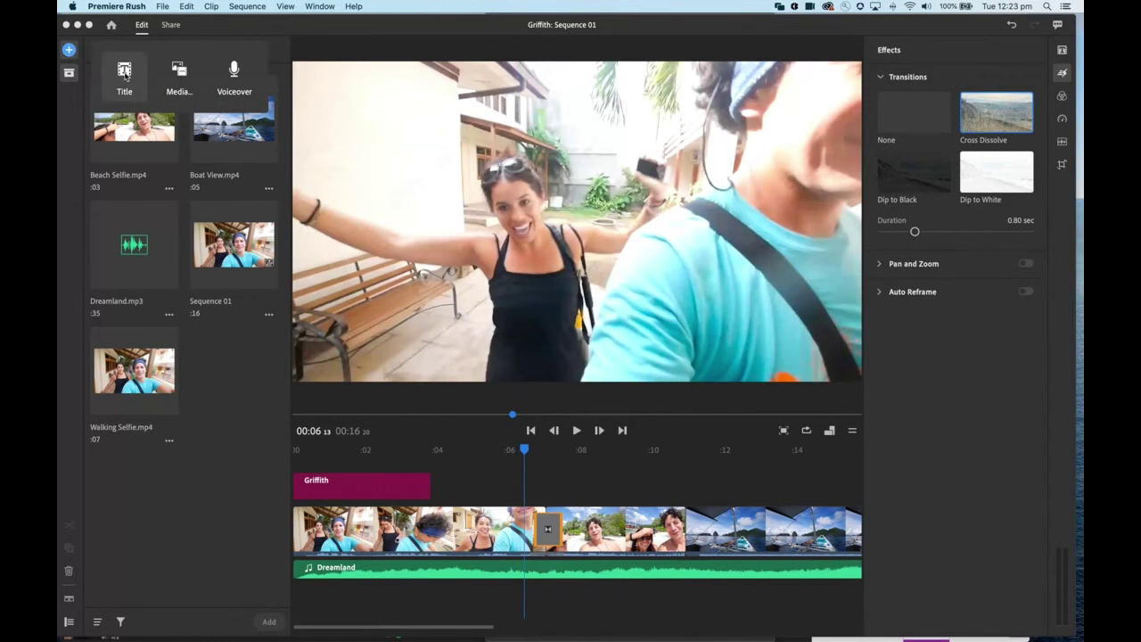
{"action": "left_click", "coordinate": [183, 78]}
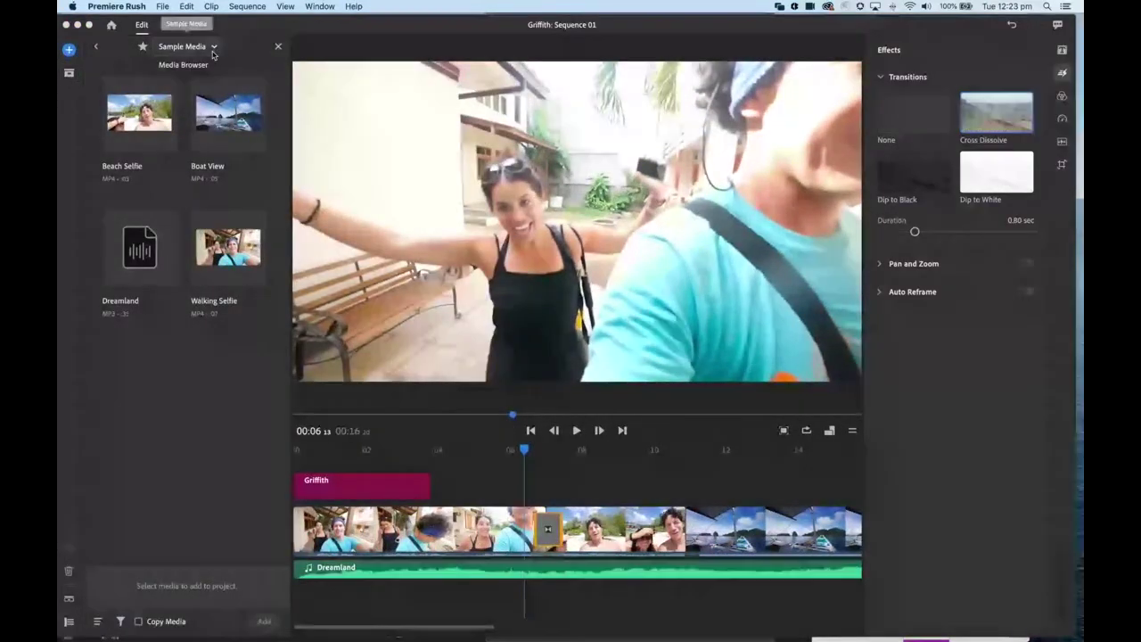
{"action": "left_click", "coordinate": [183, 47]}
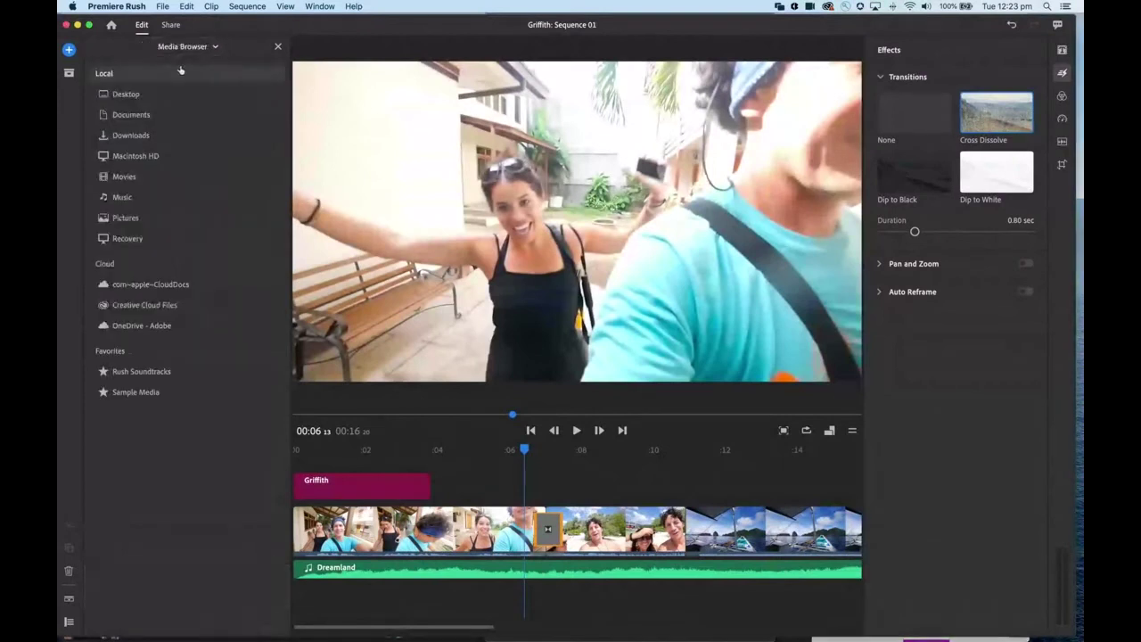
{"action": "left_click", "coordinate": [134, 133]}
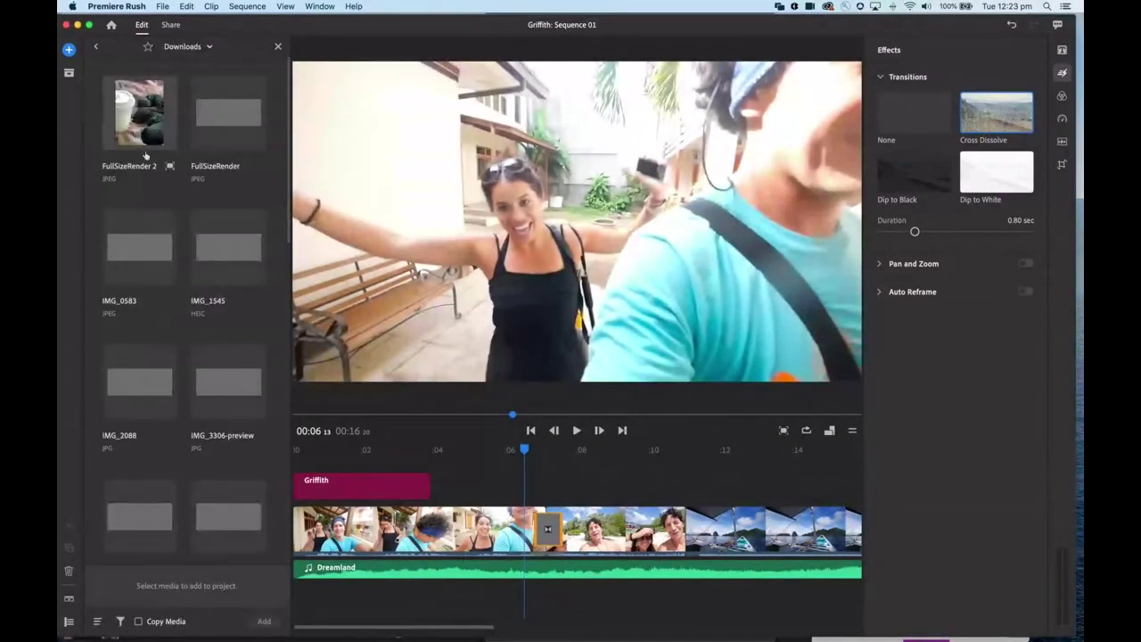
{"action": "left_click", "coordinate": [127, 260]}
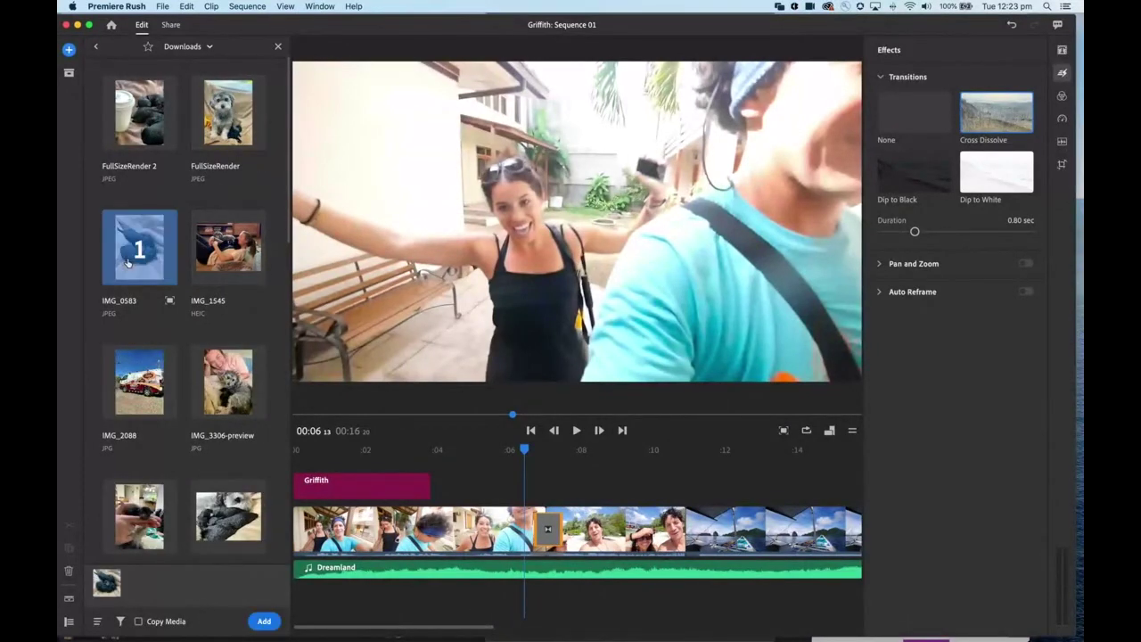
{"action": "left_click", "coordinate": [264, 622]}
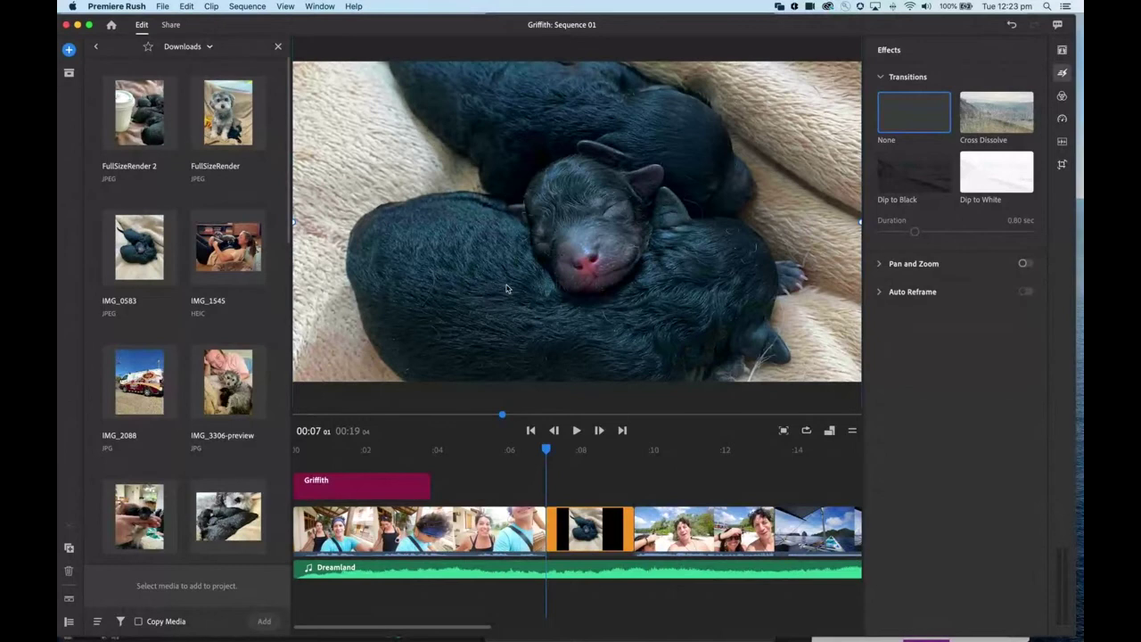
- Move the puppy photo to the track above the boat clip and enable Pan and Zoom on it
{"action": "left_click_drag", "start_coordinate": [589, 532], "coordinate": [806, 494]}
{"action": "left_click", "coordinate": [805, 463]}
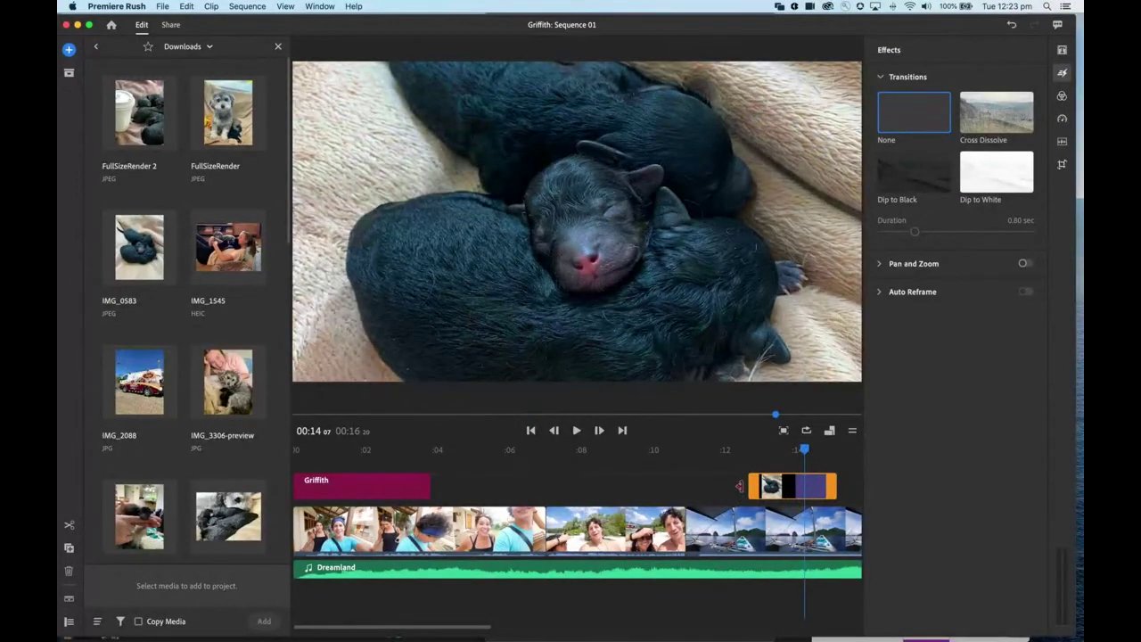
{"action": "left_click", "coordinate": [1026, 264]}
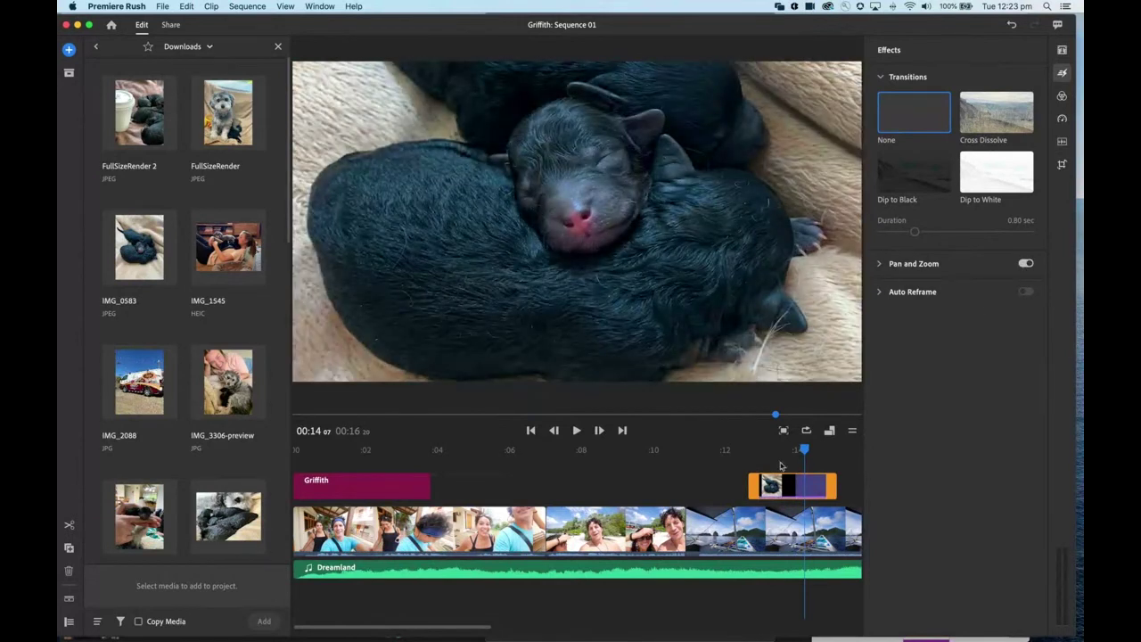
{"action": "mouse_move", "coordinate": [805, 450]}
{"action": "left_mouse_down"}
{"action": "mouse_move", "coordinate": [777, 455]}
{"action": "mouse_move", "coordinate": [823, 455]}
{"action": "left_mouse_up"}
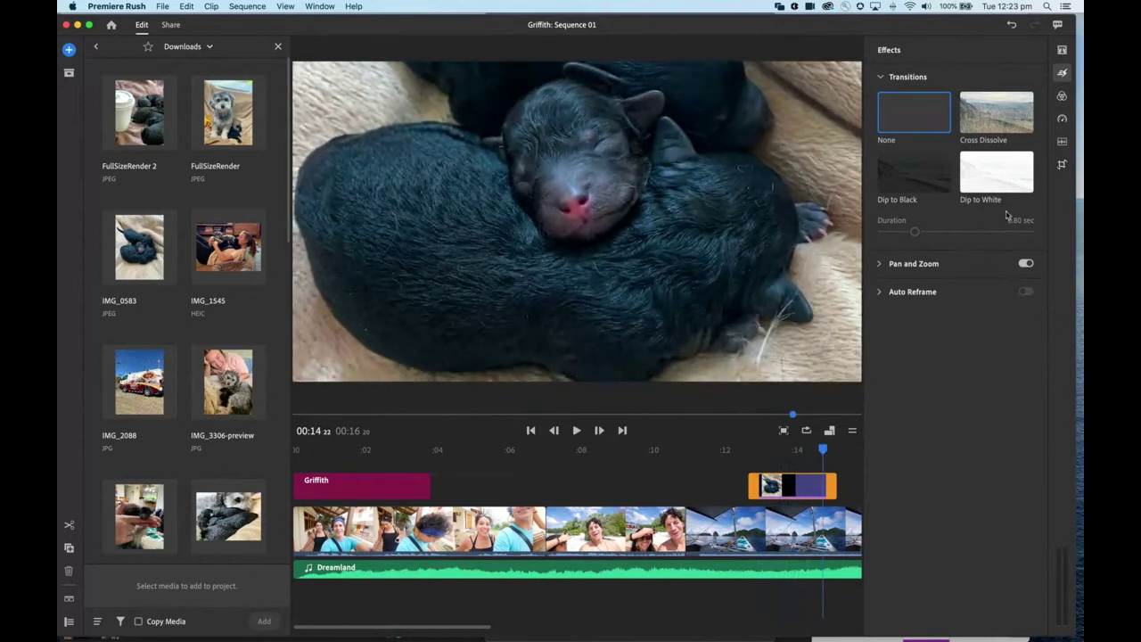
- Scale the puppy photo to 25 and place it in the frame's upper right at about horizontal 1095, vertical 287, then preview the overlay
{"action": "left_click", "coordinate": [1062, 165]}
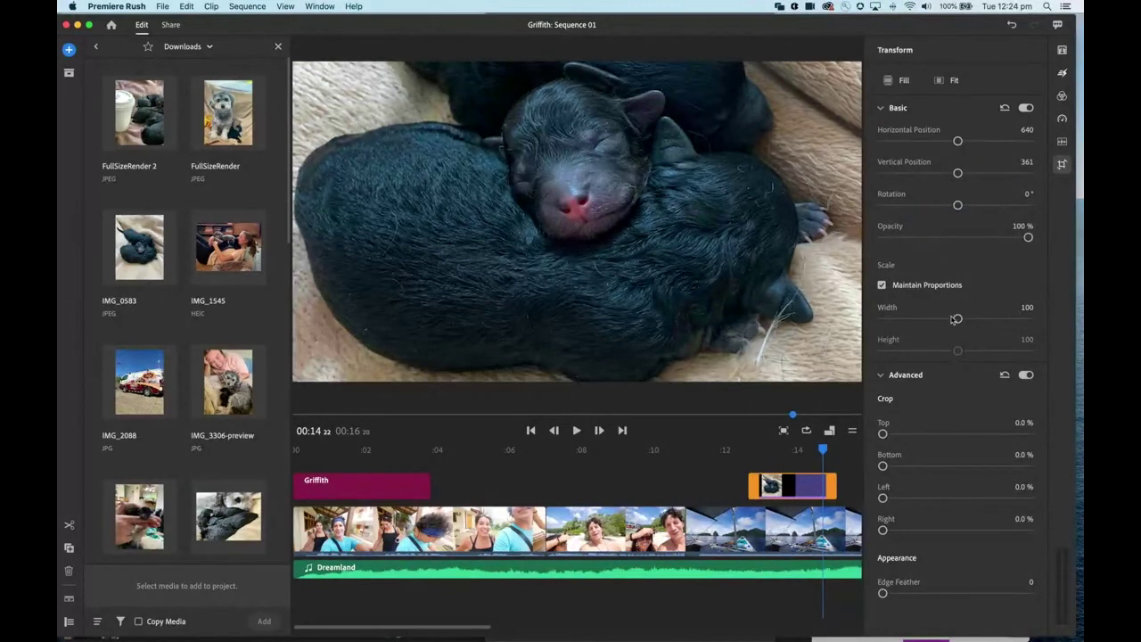
{"action": "left_click_drag", "start_coordinate": [958, 319], "coordinate": [901, 320]}
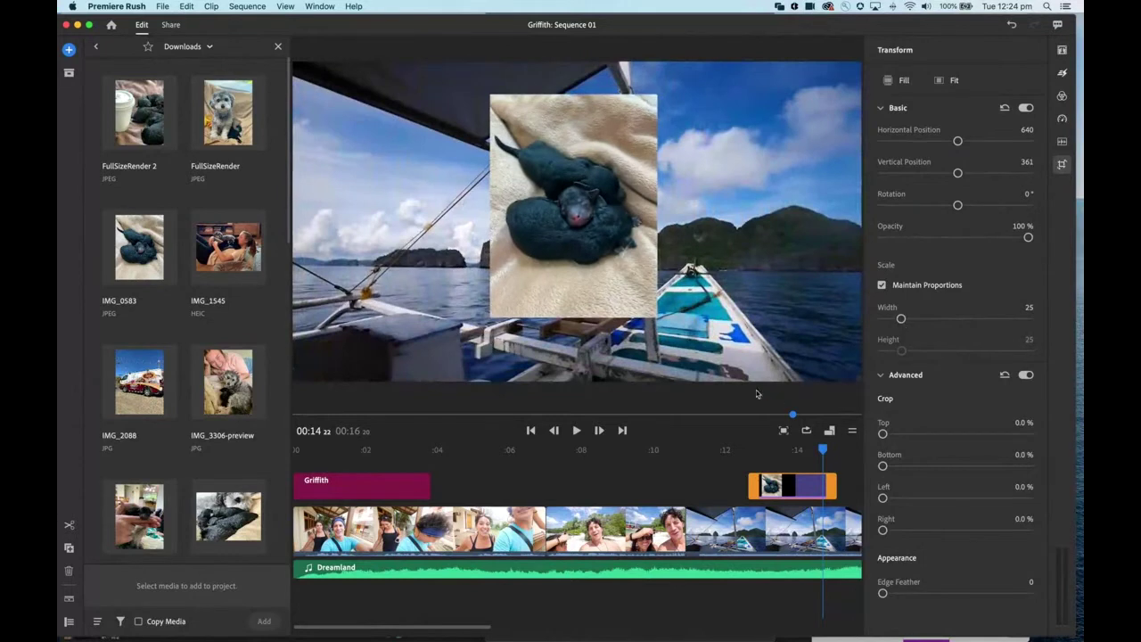
{"action": "left_click_drag", "start_coordinate": [606, 264], "coordinate": [796, 233]}
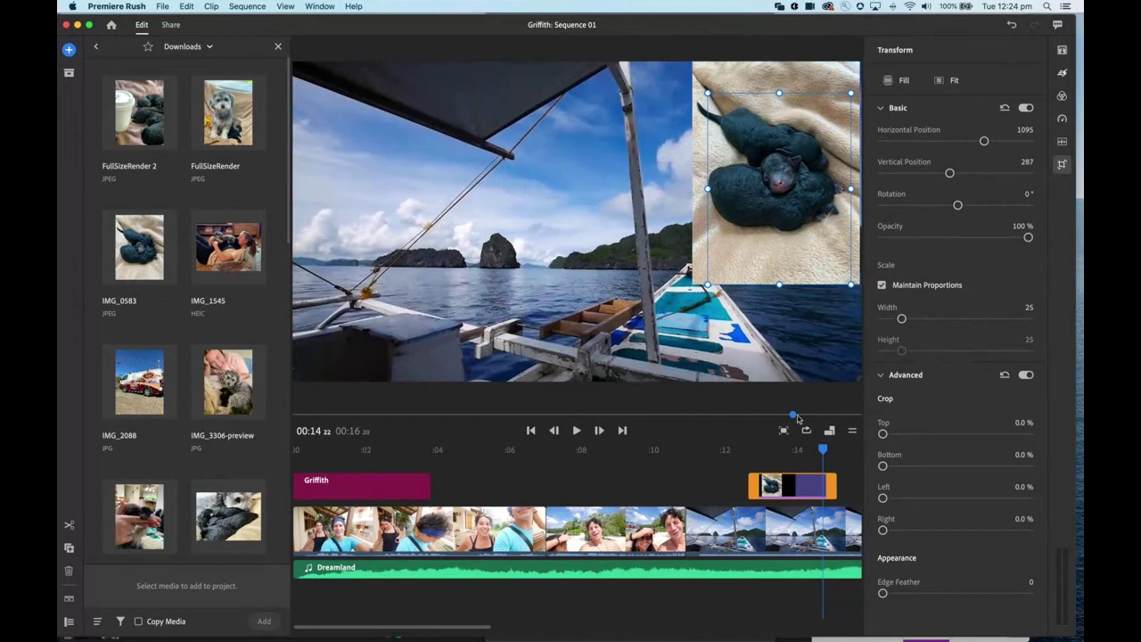
{"action": "left_click_drag", "start_coordinate": [796, 418], "coordinate": [762, 425]}
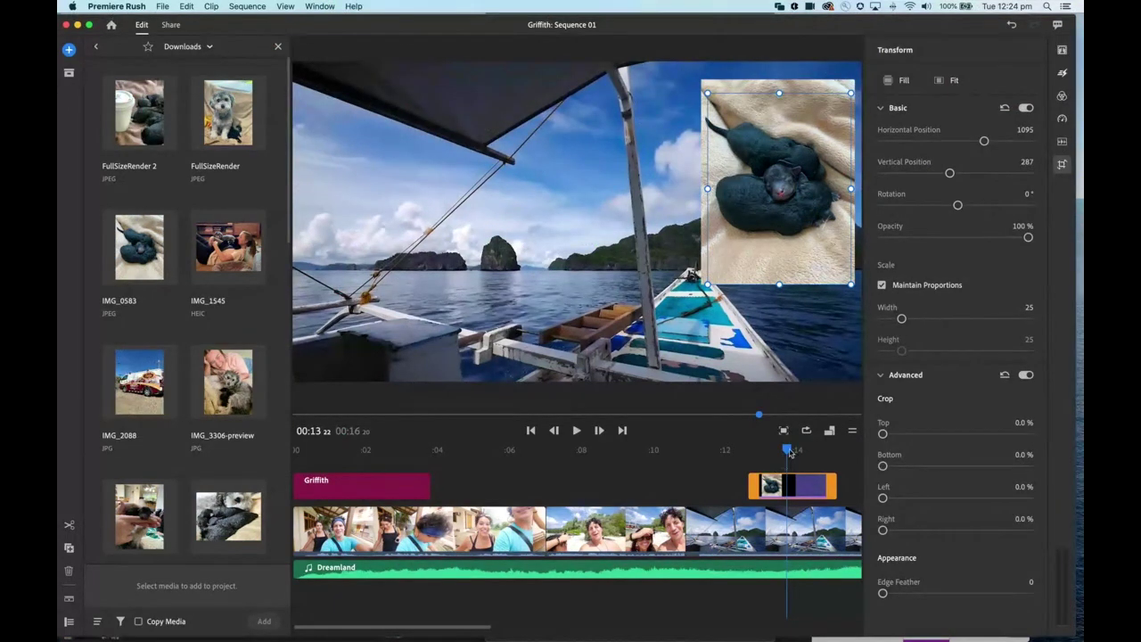
{"action": "left_click_drag", "start_coordinate": [791, 450], "coordinate": [792, 452]}
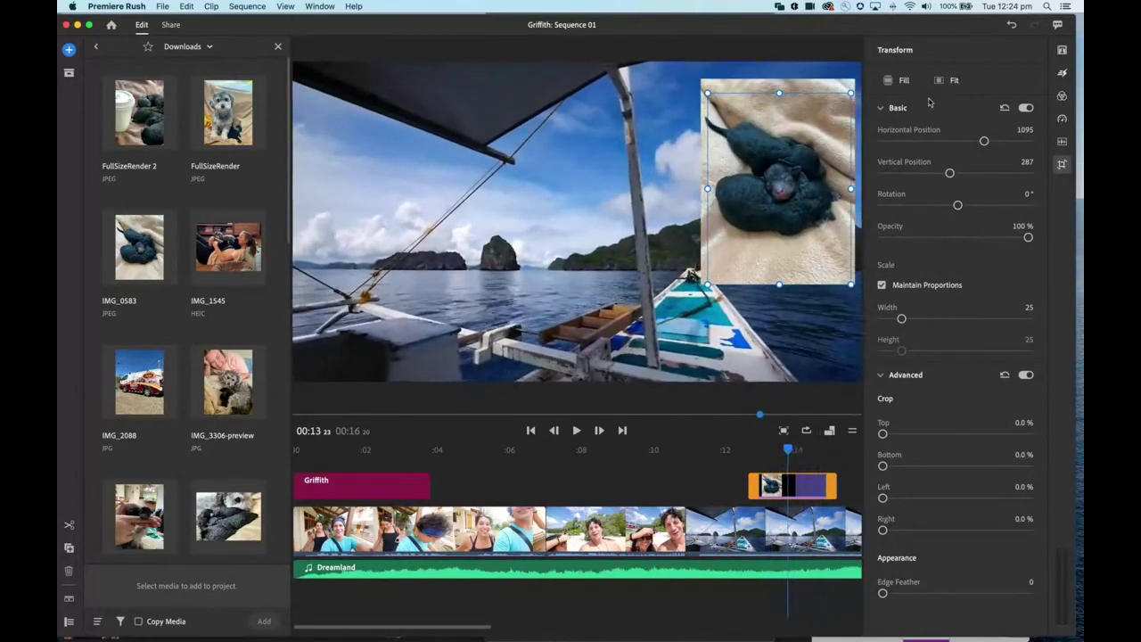
- Review the puppy photo's effects settings and try the SL Fuji, SL Noir 1, SL Night and SL Gold colour presets on it
{"action": "left_click", "coordinate": [1061, 74]}
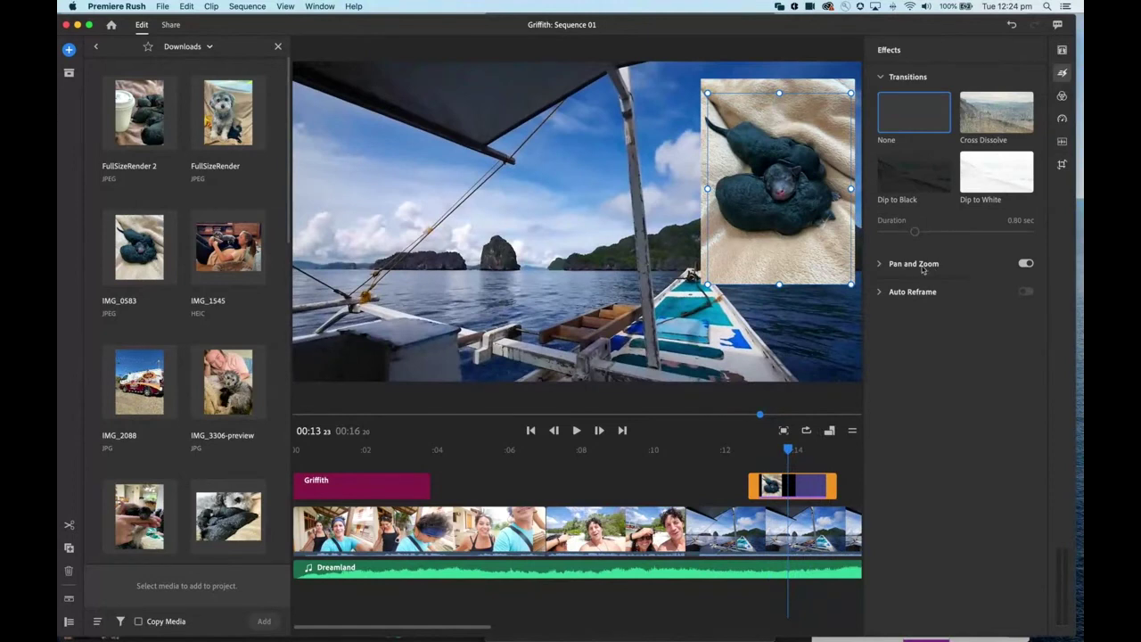
{"action": "mouse_move", "coordinate": [927, 272]}
{"action": "mouse_move", "coordinate": [923, 296]}
{"action": "left_click", "coordinate": [1063, 97]}
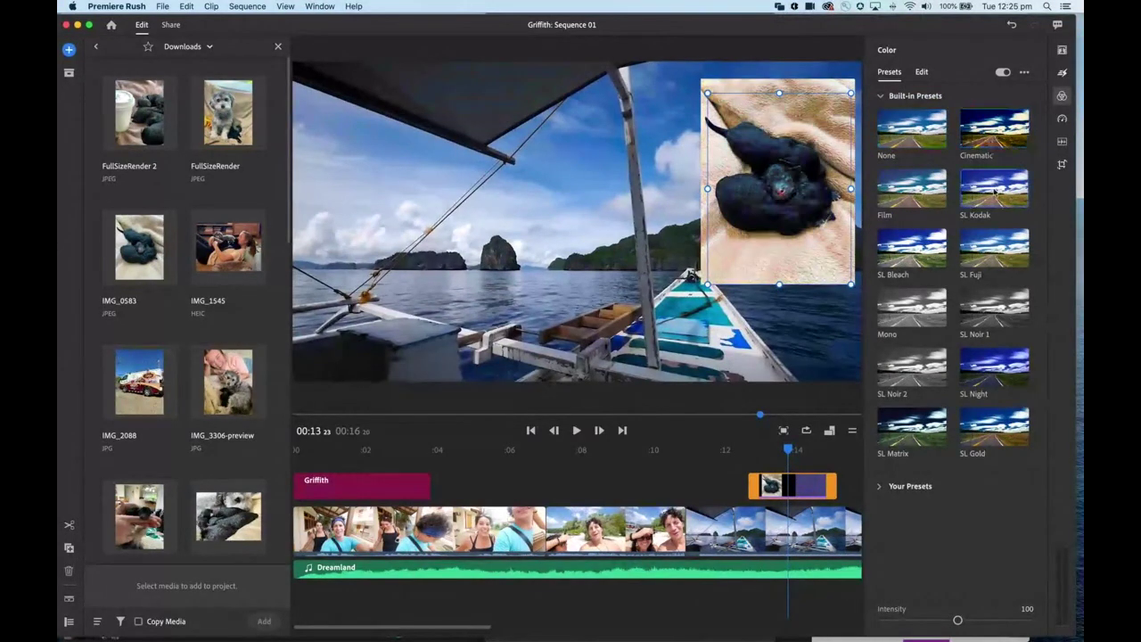
{"action": "left_click", "coordinate": [997, 253]}
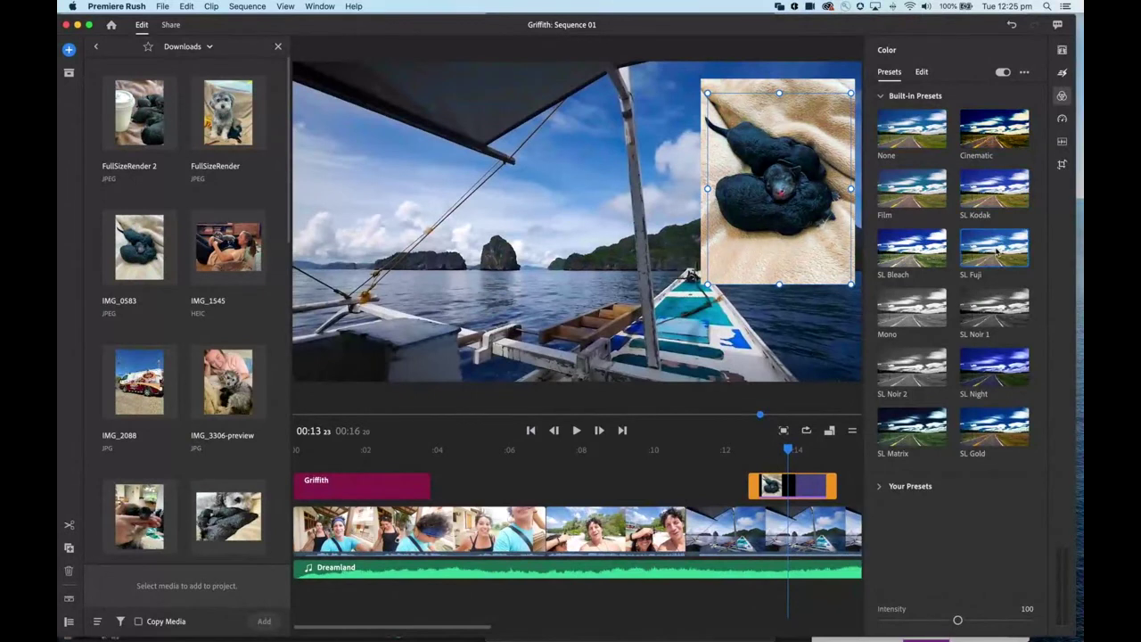
{"action": "left_click", "coordinate": [996, 312]}
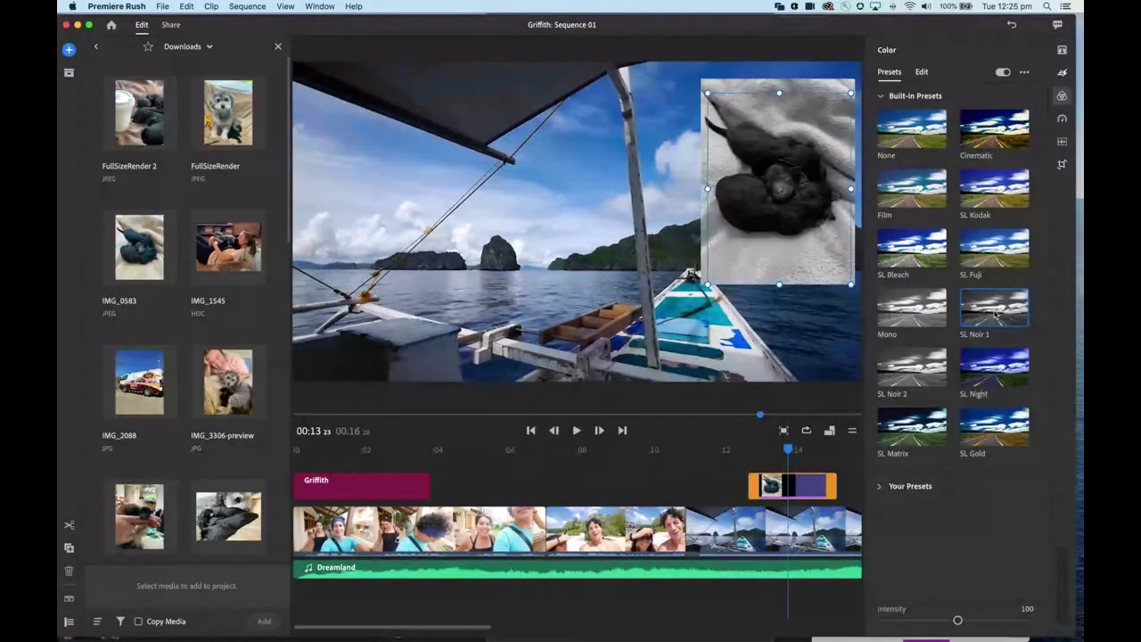
{"action": "left_click", "coordinate": [1002, 374]}
{"action": "left_click", "coordinate": [997, 441]}
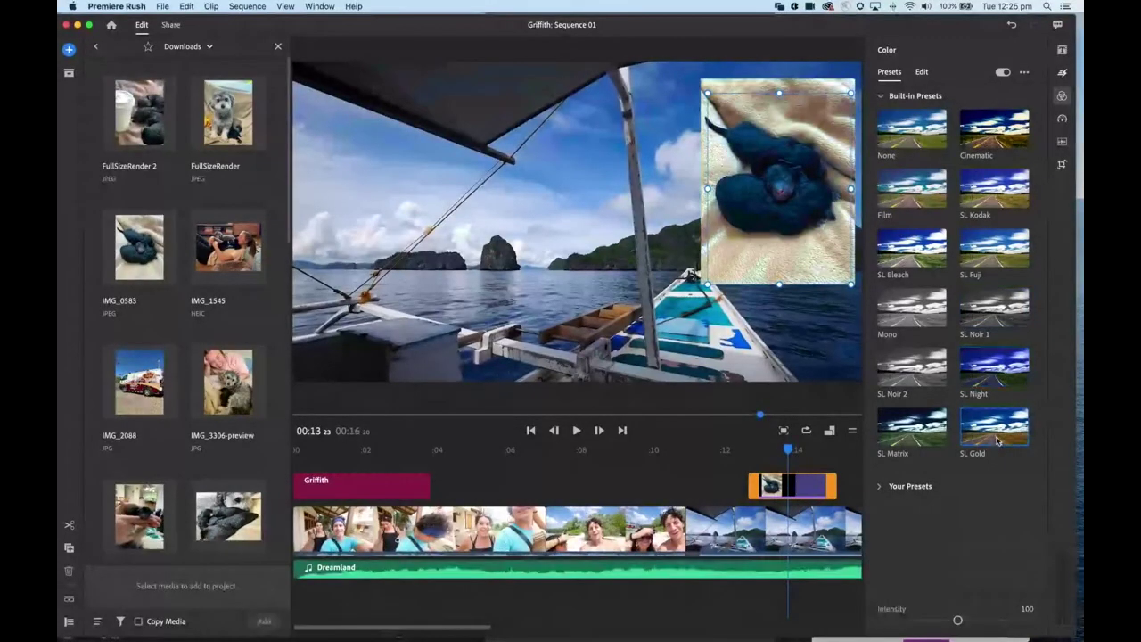
- Examine the basic, advanced and vignette colour adjustments and the preset list for the puppy photo
{"action": "left_click", "coordinate": [923, 73]}
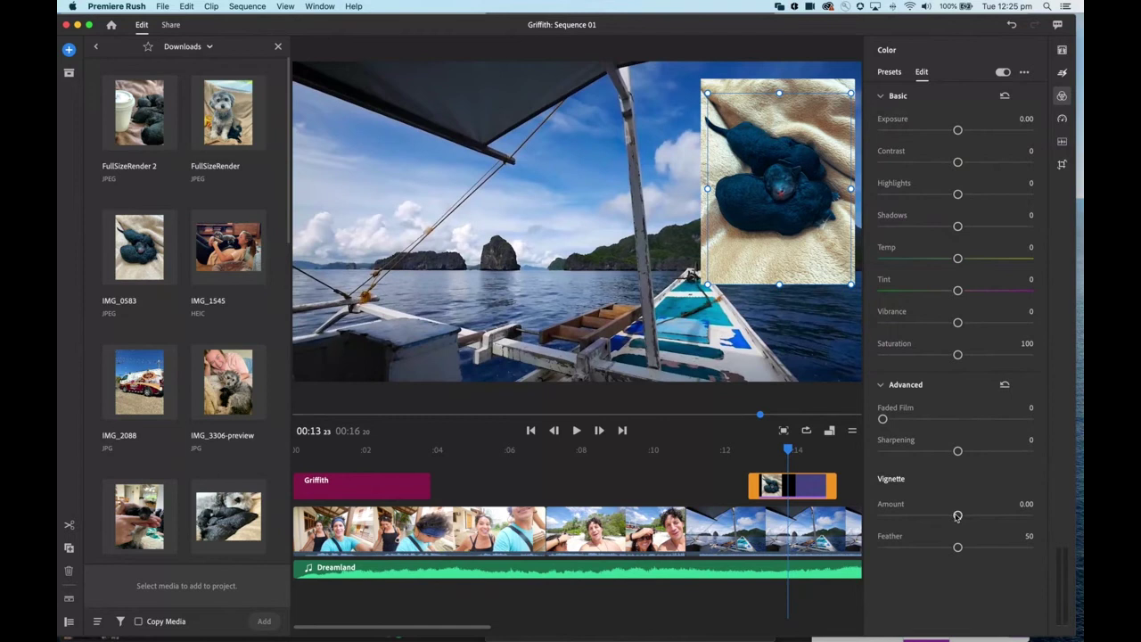
{"action": "left_click", "coordinate": [1063, 97]}
{"action": "left_click", "coordinate": [1062, 95]}
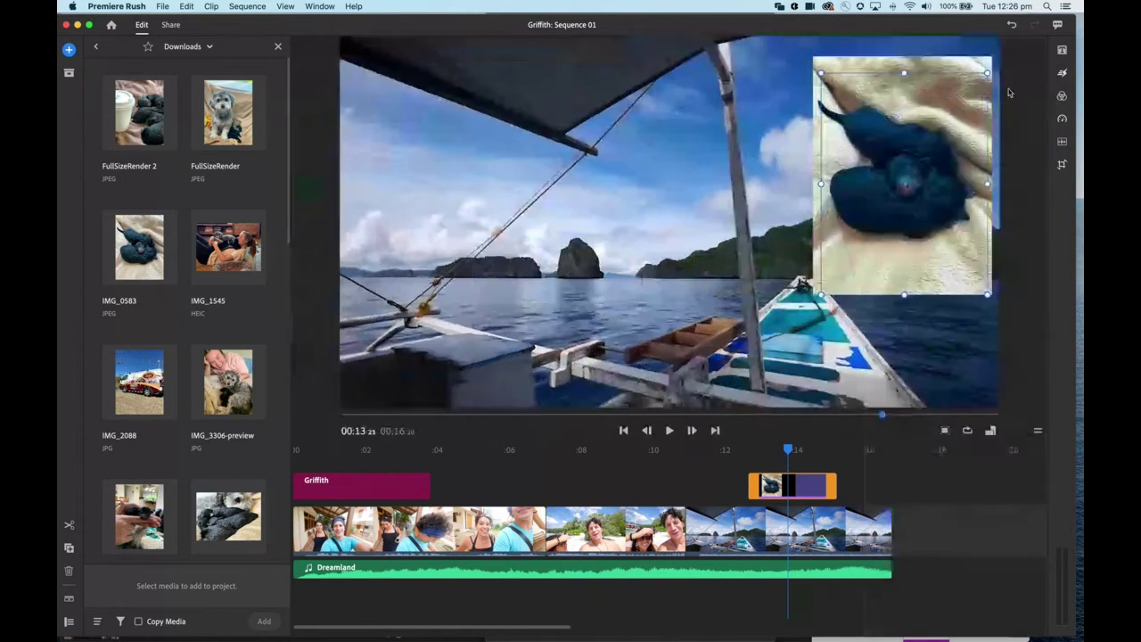
{"action": "left_click", "coordinate": [1062, 96]}
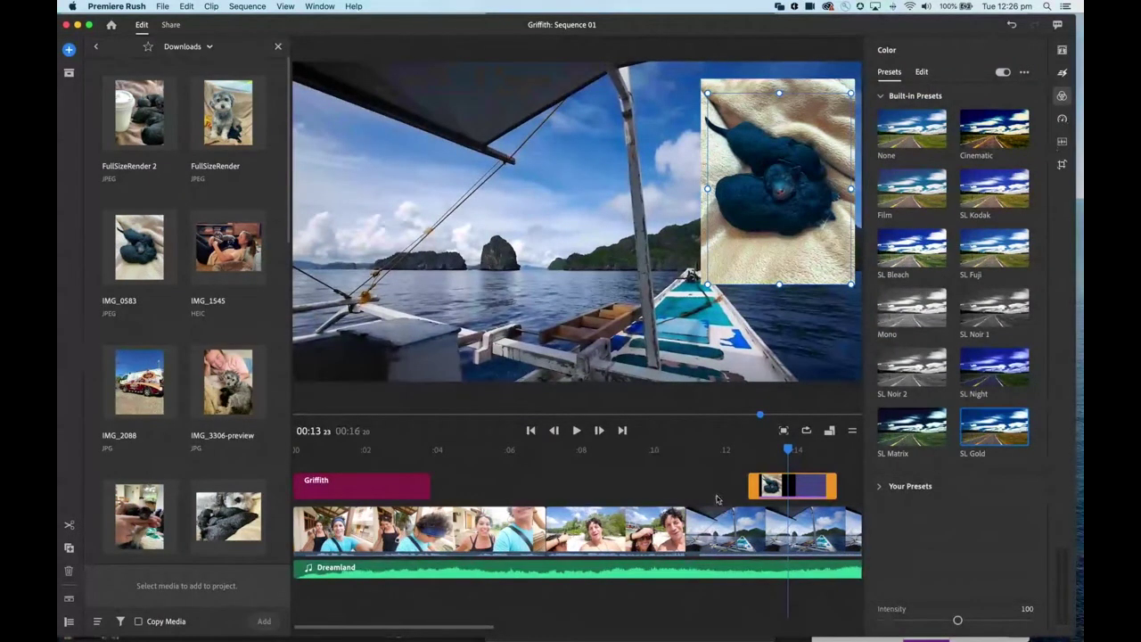
- Delete the puppy photo overlay from the track above the boat clip
{"action": "left_click", "coordinate": [586, 460]}
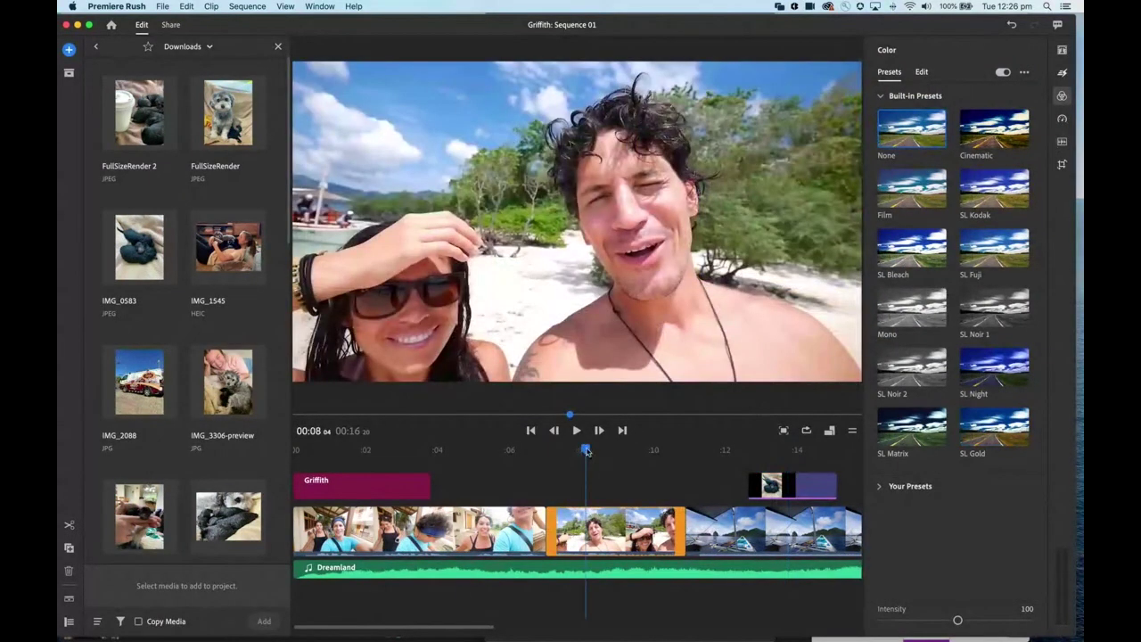
{"action": "left_click_drag", "start_coordinate": [585, 451], "coordinate": [701, 459]}
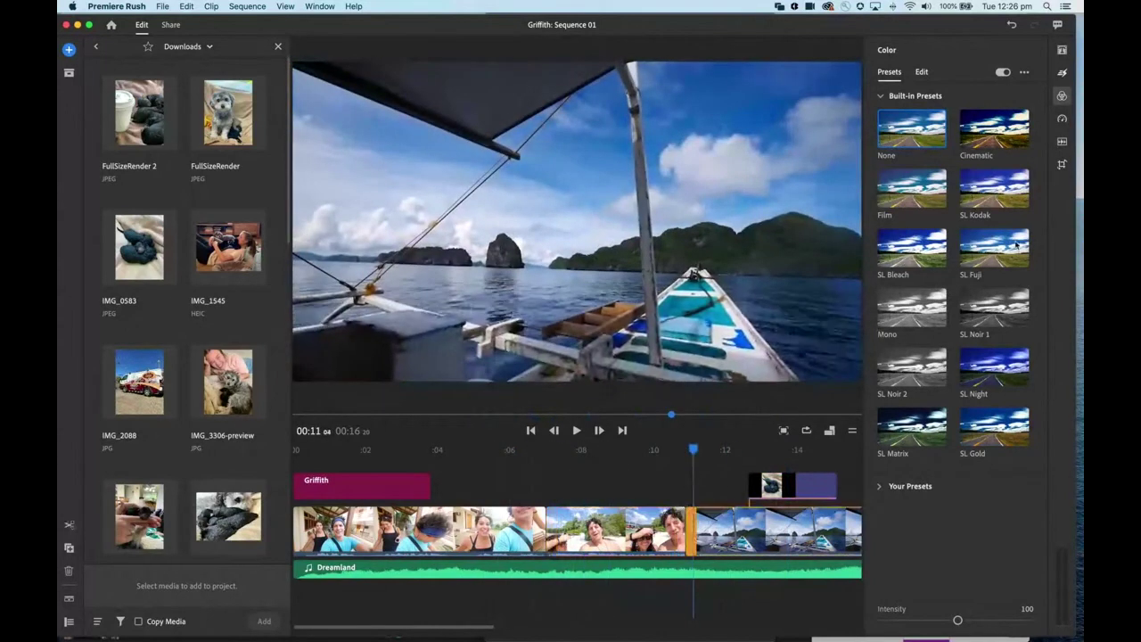
{"action": "left_click", "coordinate": [1062, 119]}
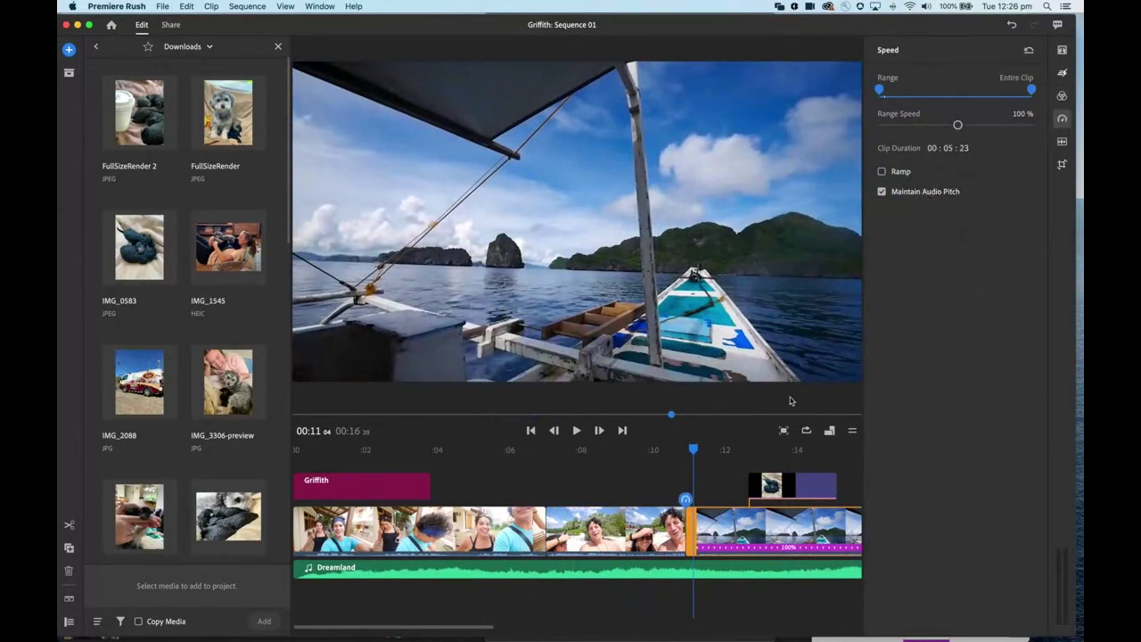
{"action": "left_click", "coordinate": [798, 485]}
{"action": "key", "text": "Delete"}
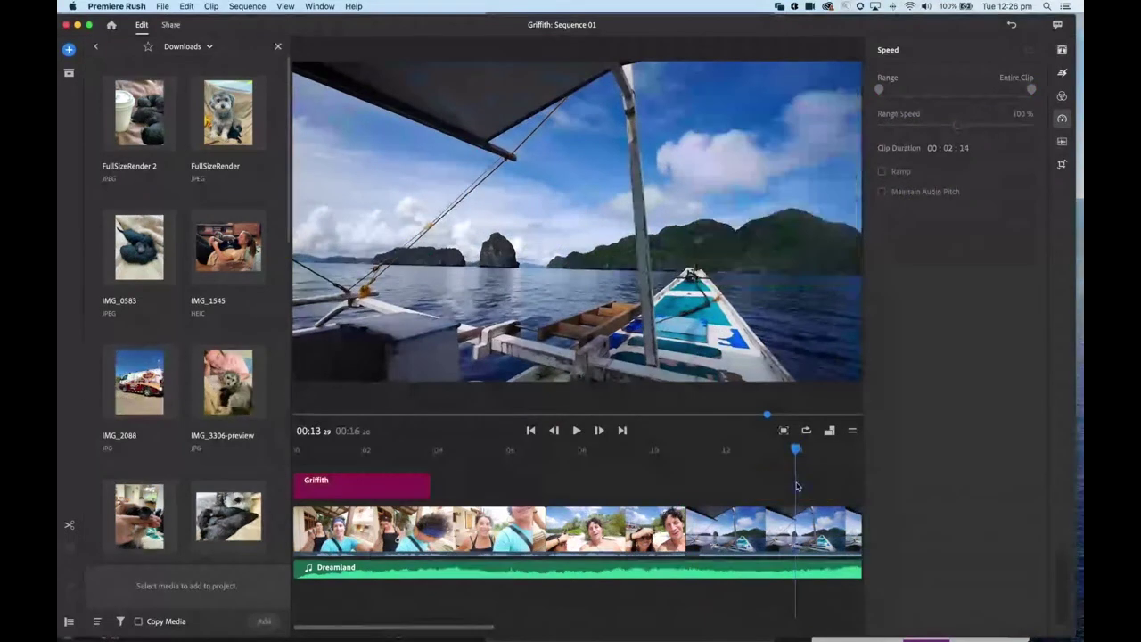
- Pull the end of the boat clip's speed range slightly inward, set the range speed to 158 %, and preview it
{"action": "left_click_drag", "start_coordinate": [798, 451], "coordinate": [695, 450]}
{"action": "left_click", "coordinate": [698, 528]}
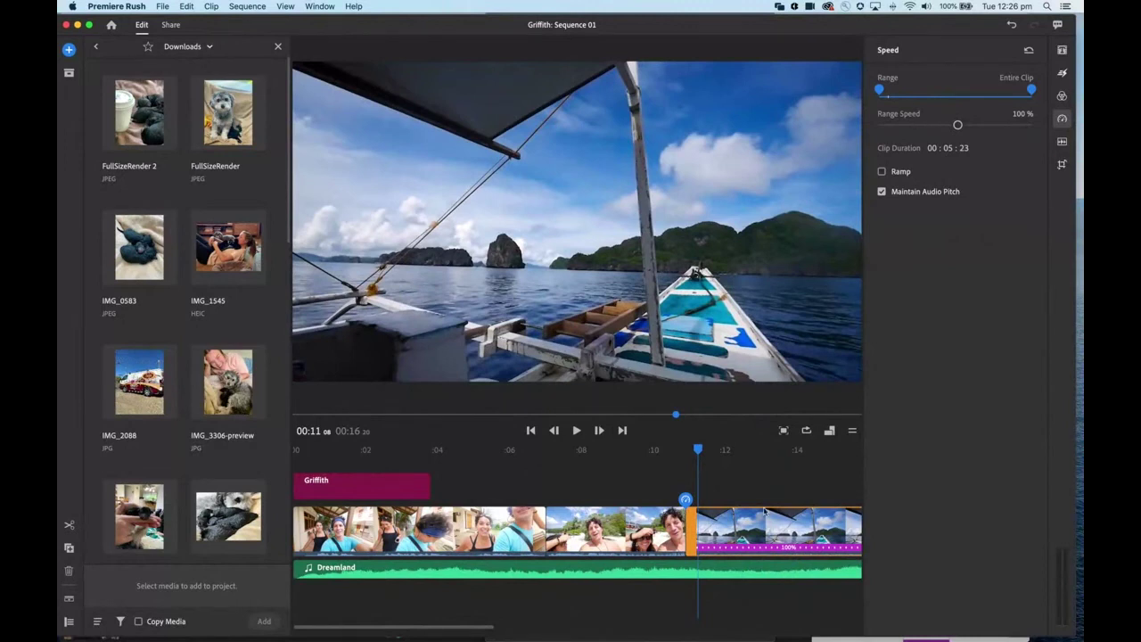
{"action": "scroll", "coordinate": [811, 503], "scroll_direction": "right", "scroll_amount": 2}
{"action": "scroll", "coordinate": [811, 504], "scroll_direction": "right", "scroll_amount": 1}
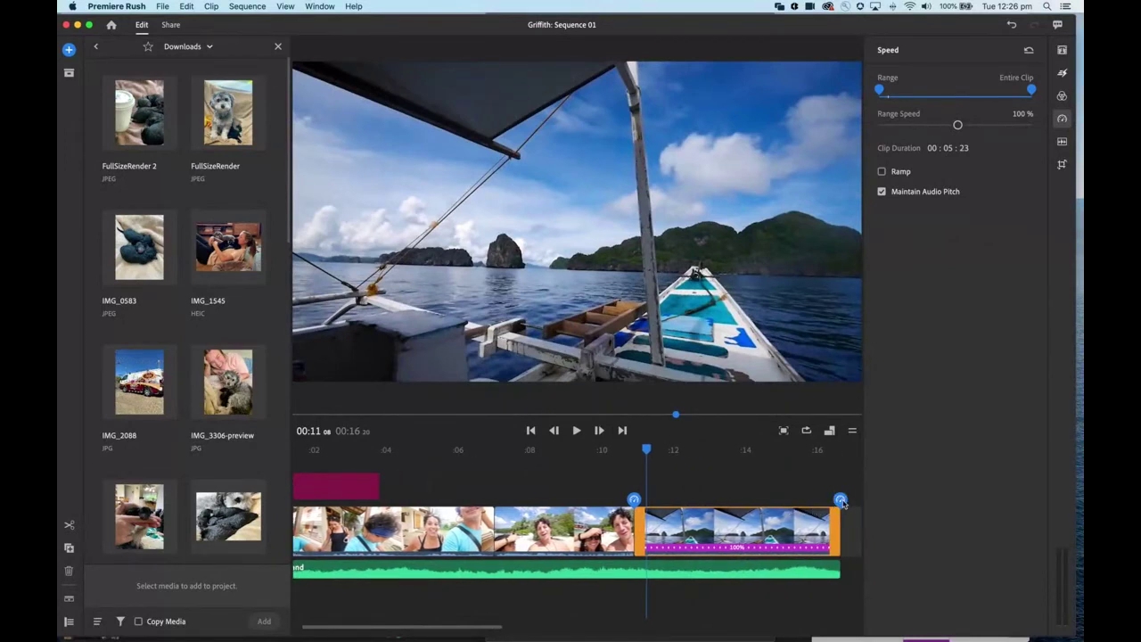
{"action": "left_click_drag", "start_coordinate": [842, 503], "coordinate": [727, 506]}
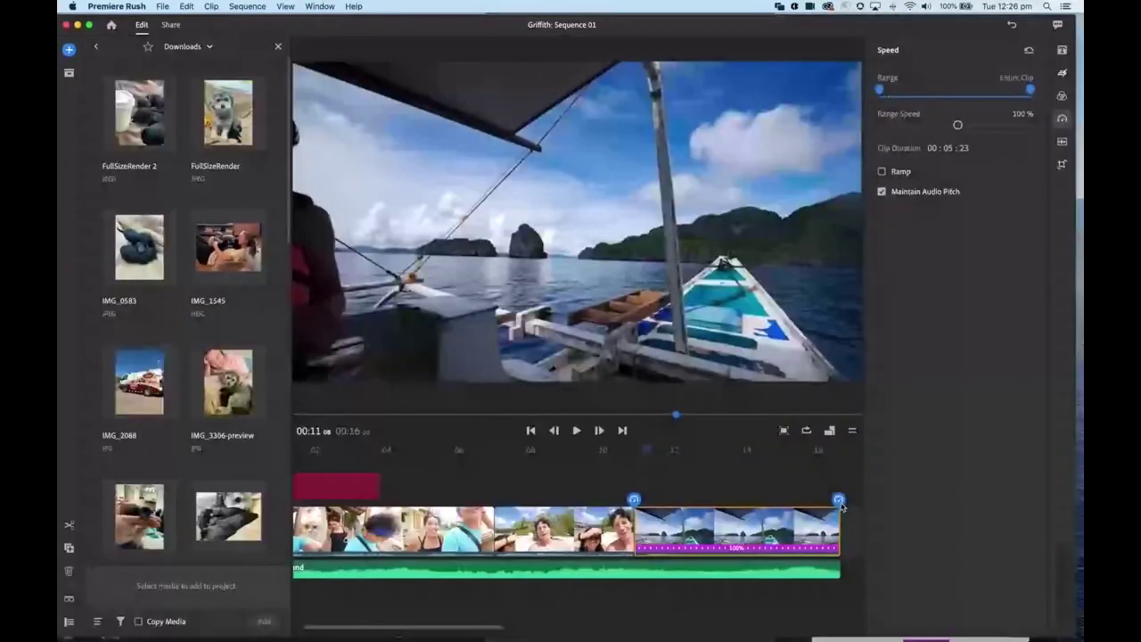
{"action": "left_click_drag", "start_coordinate": [958, 126], "coordinate": [972, 126]}
{"action": "key", "text": "space"}
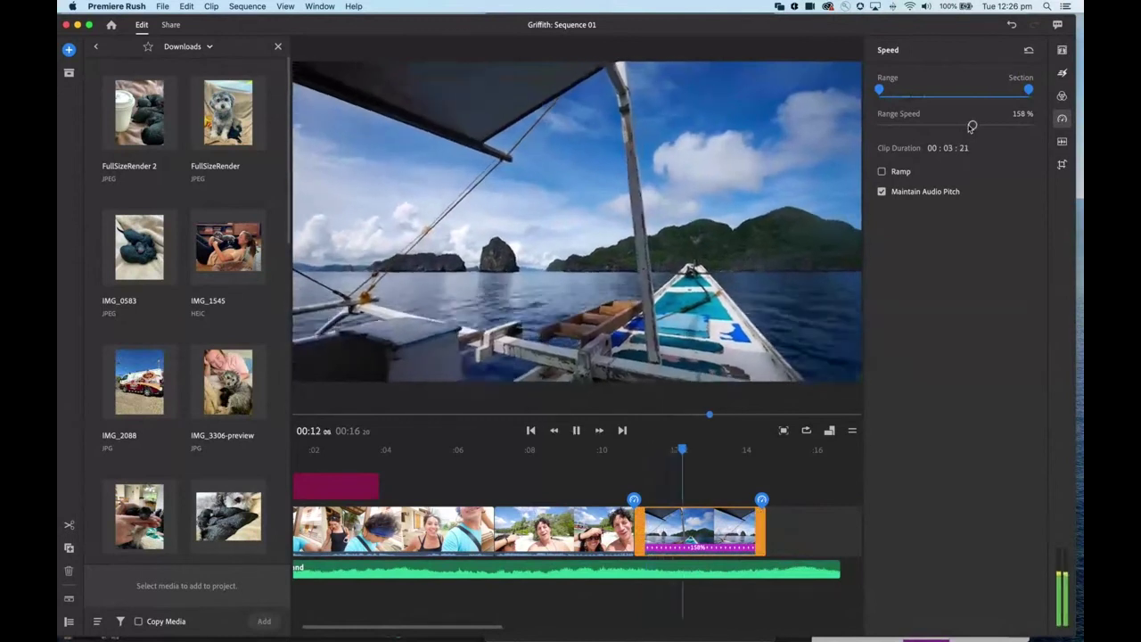
{"action": "key", "text": "space"}
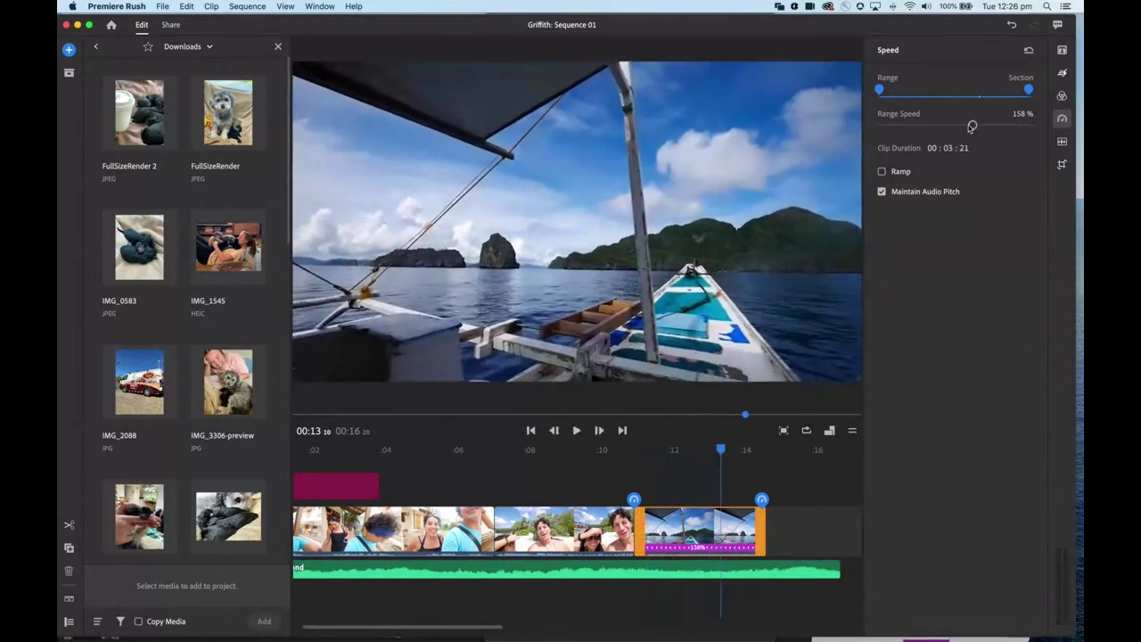
- Slow the boat clip's speed range to 64 %, preview it, and enable Ramp
{"action": "left_click_drag", "start_coordinate": [973, 125], "coordinate": [942, 126]}
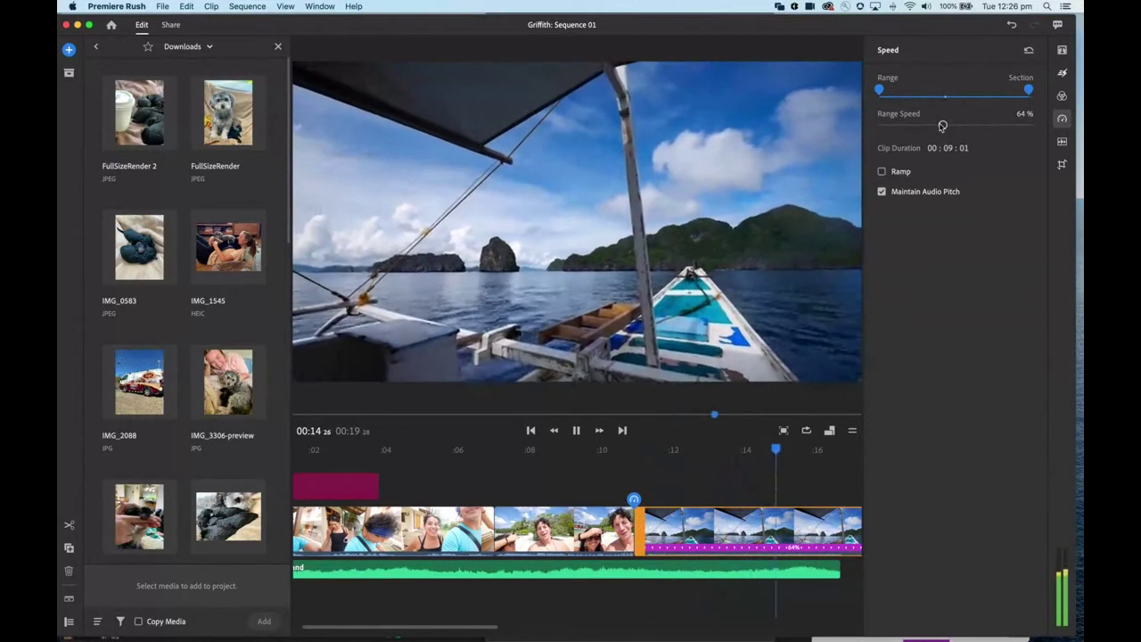
{"action": "key", "text": "space"}
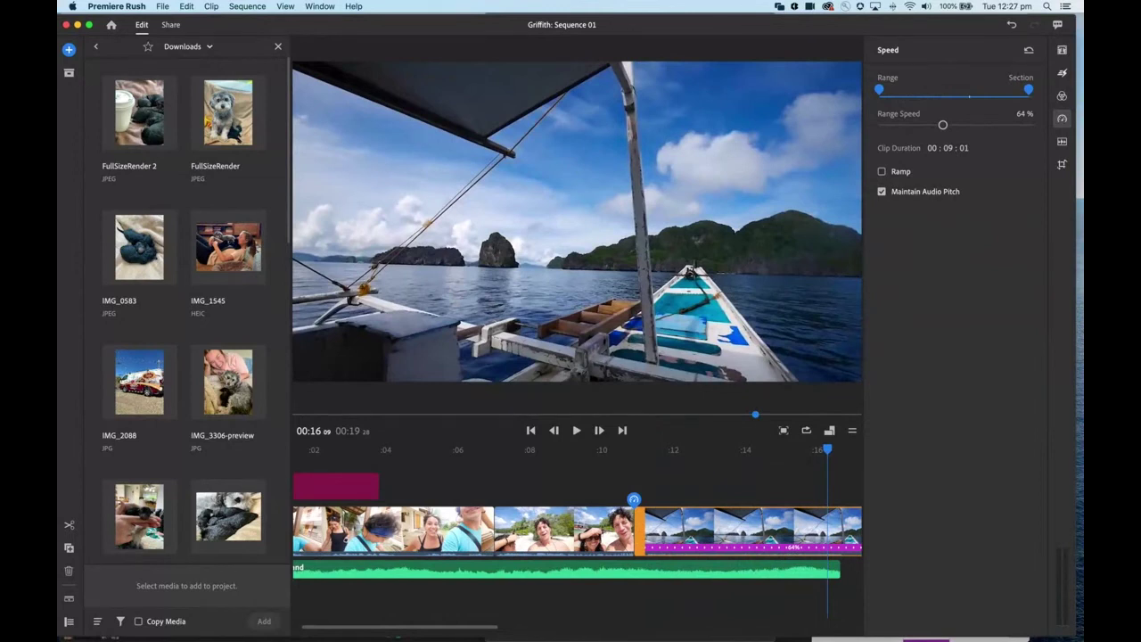
{"action": "left_click", "coordinate": [898, 174]}
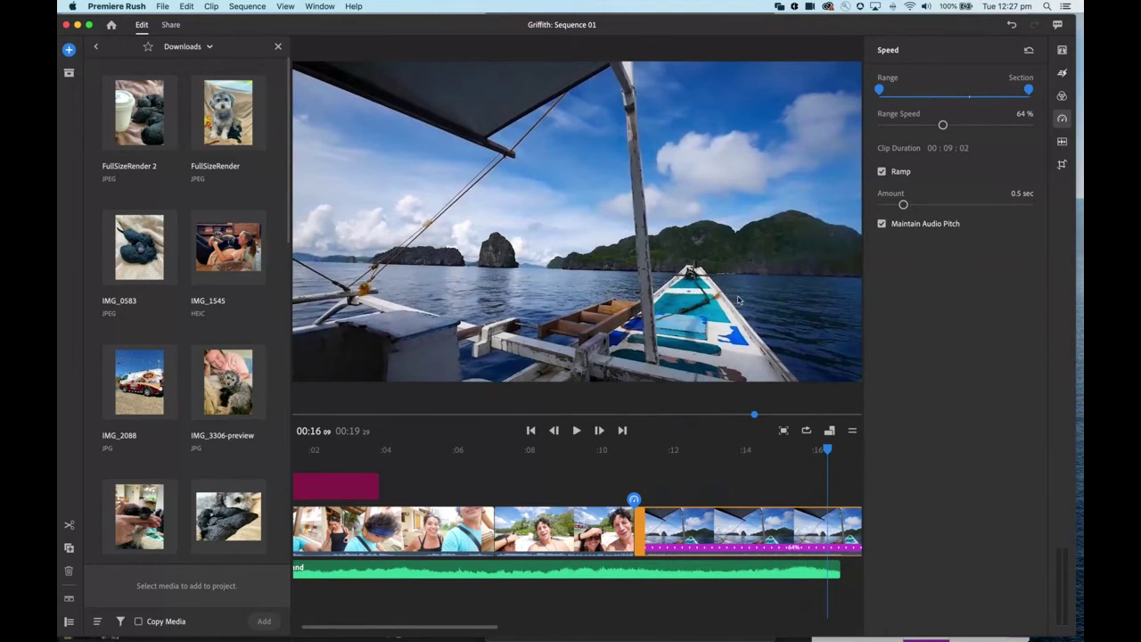
- Bring up the audio settings for the first video clip, with the timeline zoomed out from the sequence start
{"action": "left_click", "coordinate": [1062, 143]}
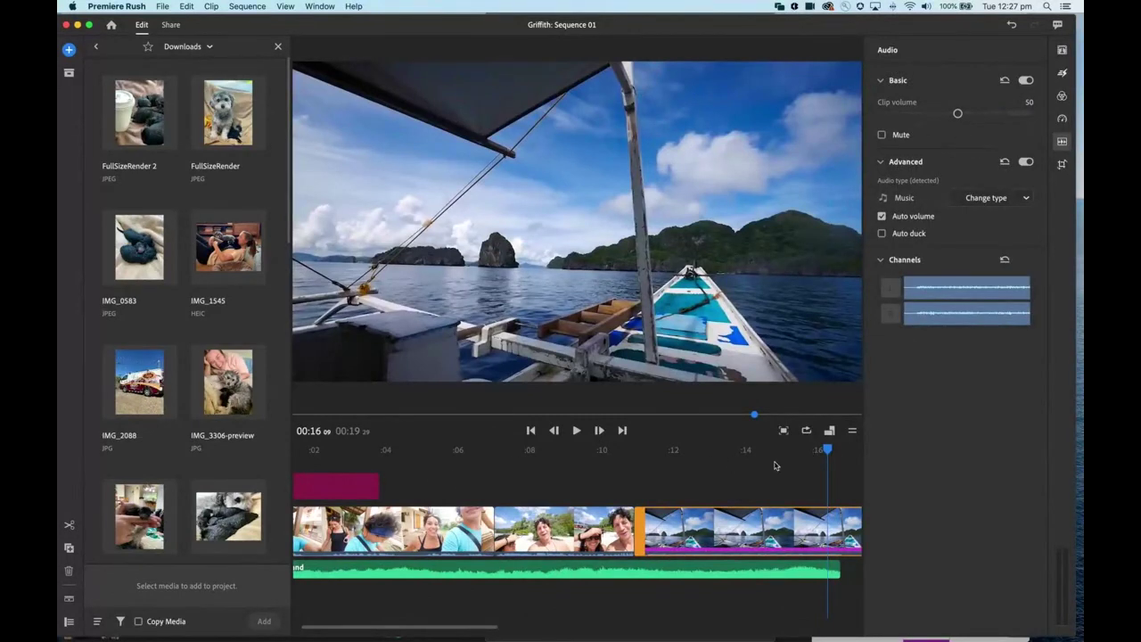
{"action": "left_click_drag", "start_coordinate": [829, 451], "coordinate": [330, 451]}
{"action": "left_click", "coordinate": [357, 486]}
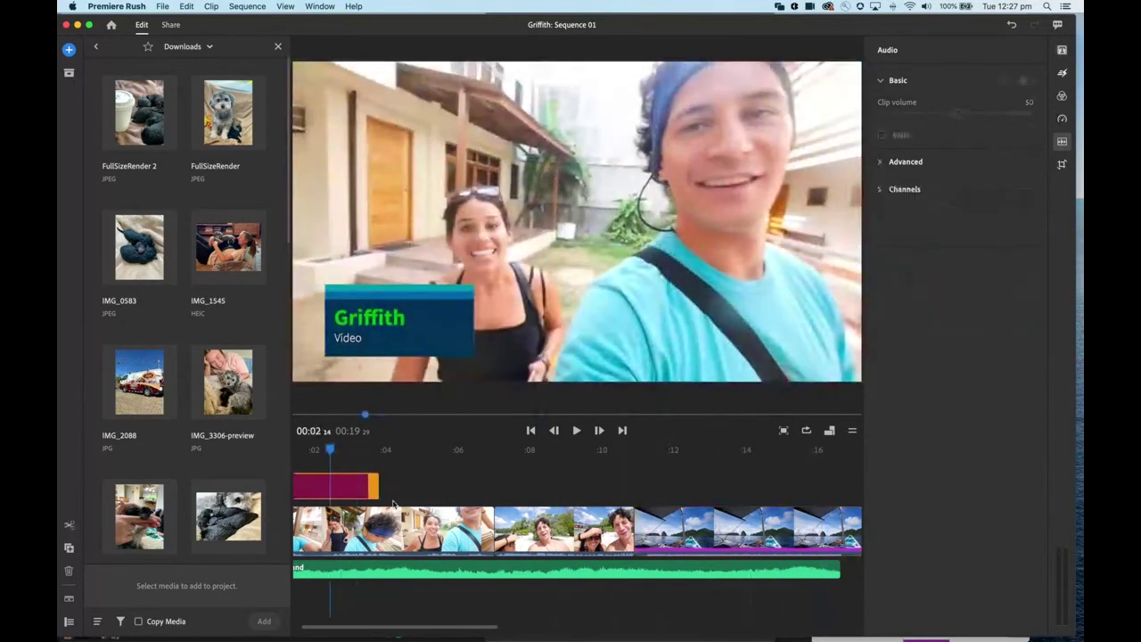
{"action": "left_click_drag", "start_coordinate": [383, 628], "coordinate": [334, 631]}
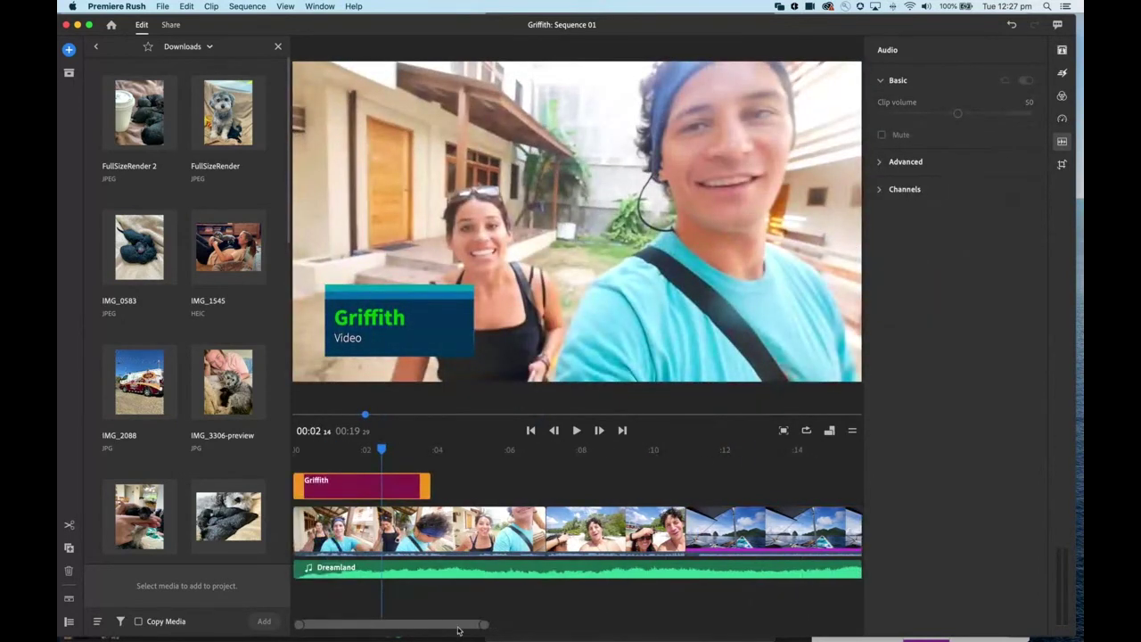
{"action": "left_click_drag", "start_coordinate": [484, 624], "coordinate": [512, 626]}
{"action": "left_click", "coordinate": [457, 533]}
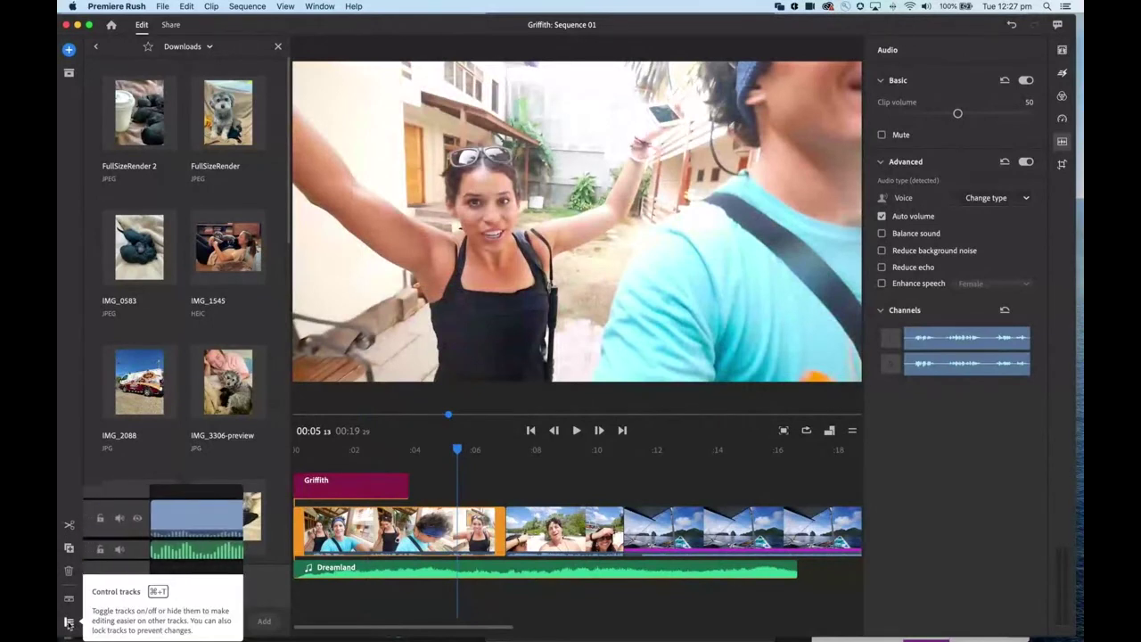
- Show the track controls, expand the clips' audio waveforms, and fit the whole sequence in the timeline
{"action": "left_click", "coordinate": [69, 622]}
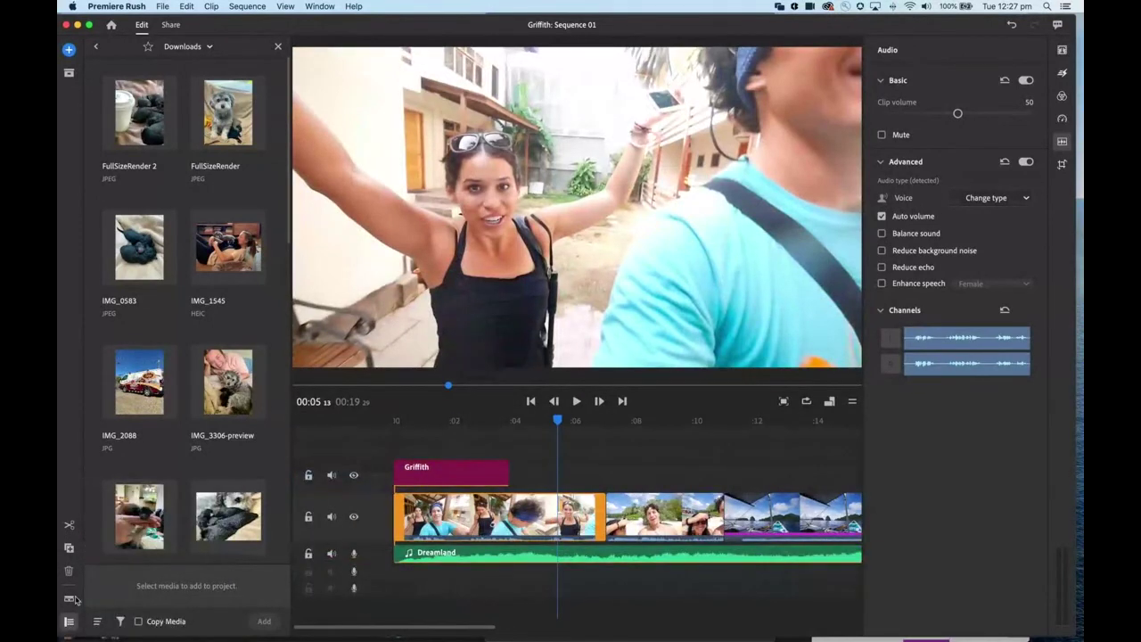
{"action": "left_click", "coordinate": [542, 527]}
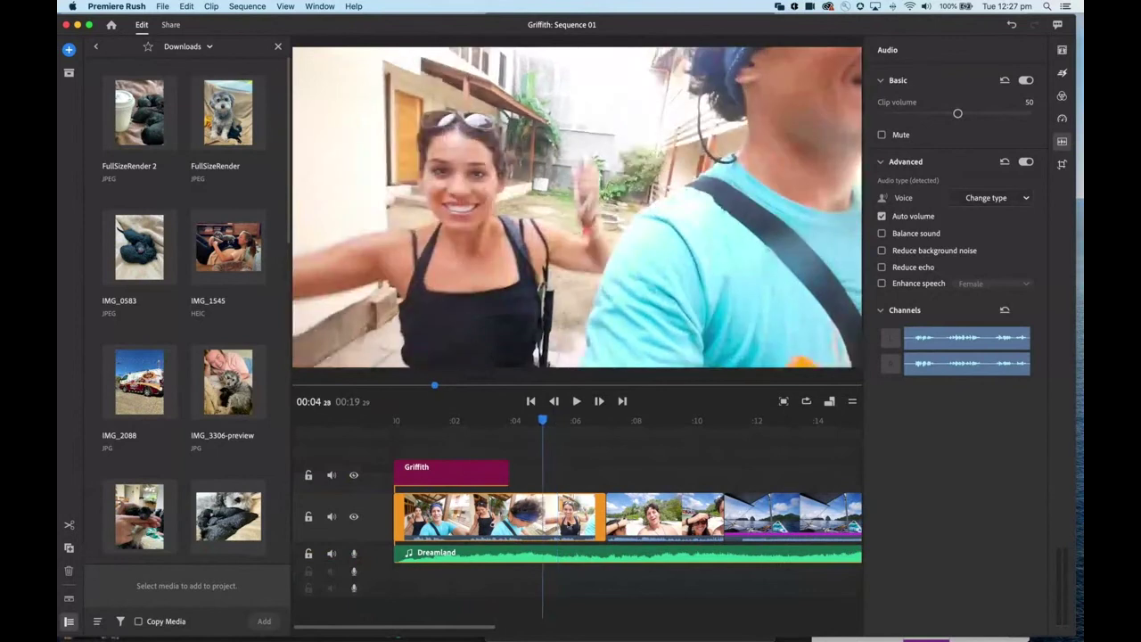
{"action": "left_click", "coordinate": [69, 601]}
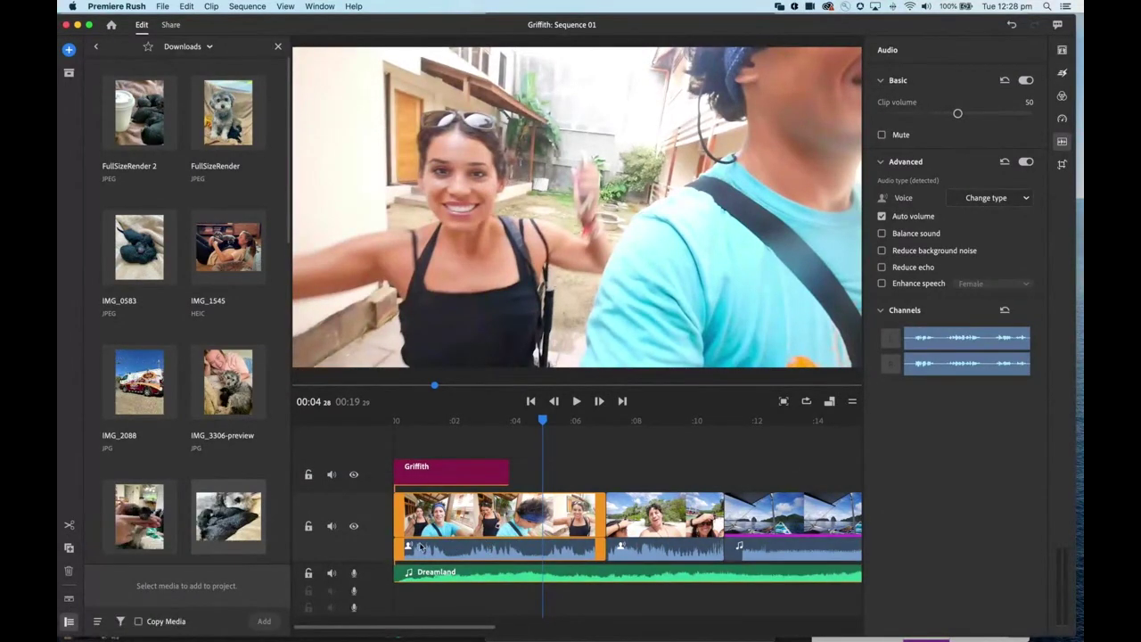
{"action": "scroll", "coordinate": [699, 533], "scroll_direction": "right", "scroll_amount": 2}
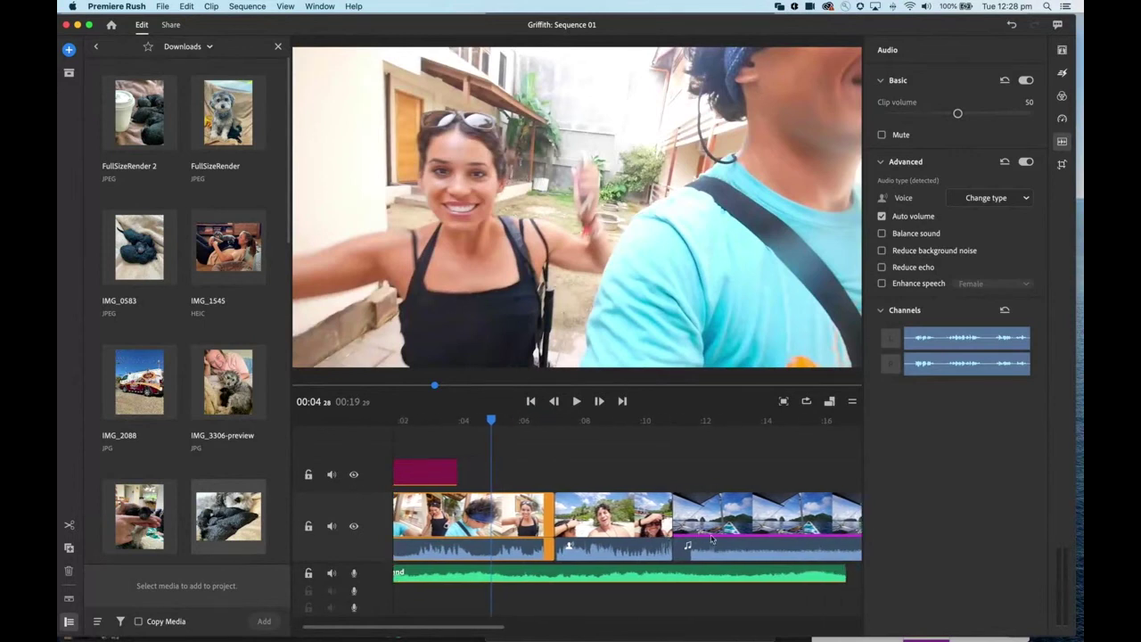
{"action": "left_click_drag", "start_coordinate": [500, 624], "coordinate": [547, 626]}
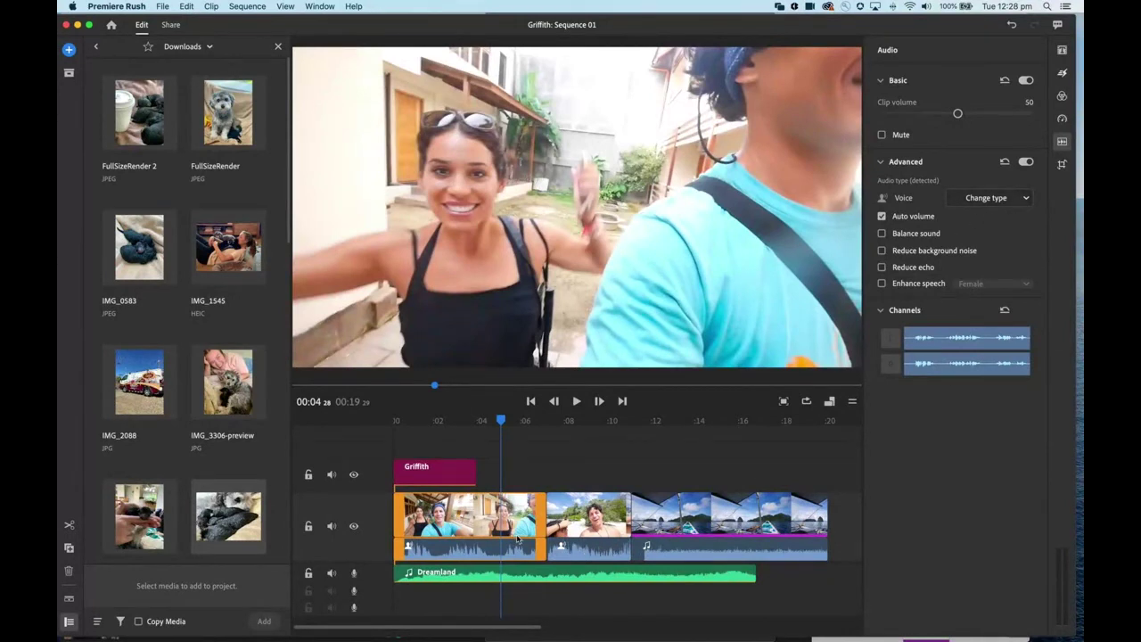
- Examine the audio type choices and the voice enhancement options of the first clip, keeping its type as Voice
{"action": "left_click", "coordinate": [457, 551]}
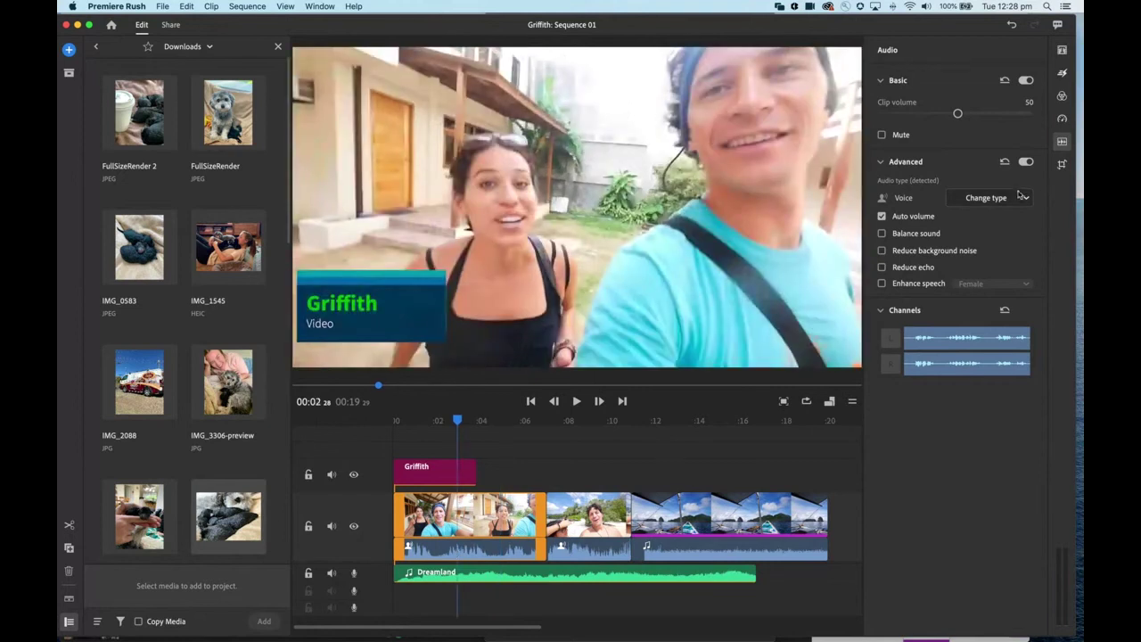
{"action": "left_click", "coordinate": [1025, 198]}
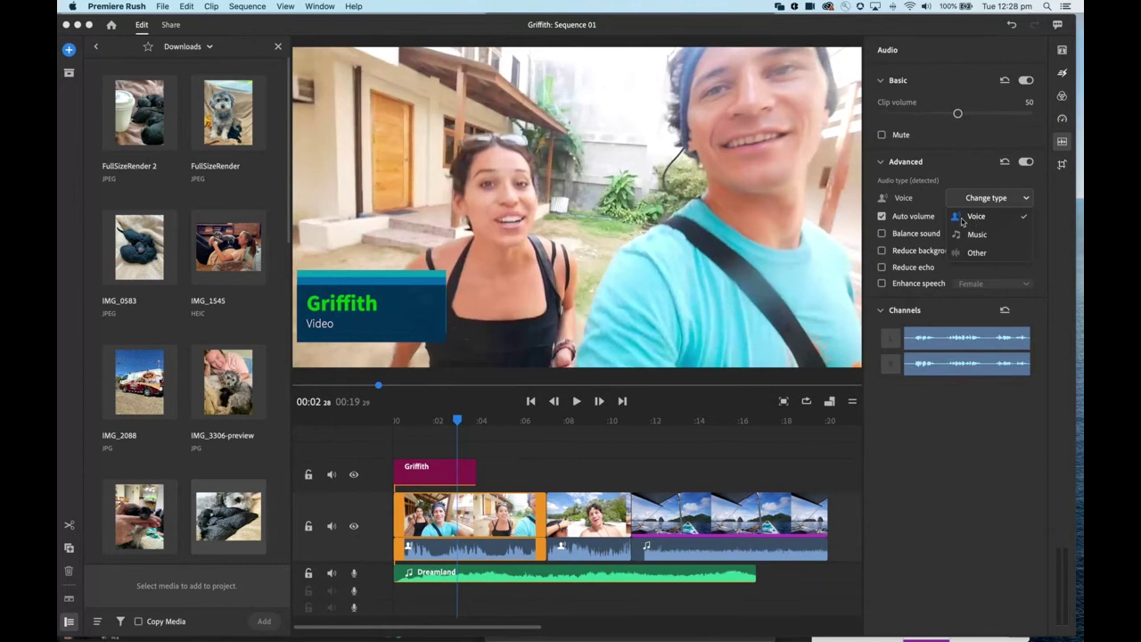
{"action": "left_click", "coordinate": [864, 255]}
{"action": "mouse_move", "coordinate": [911, 255]}
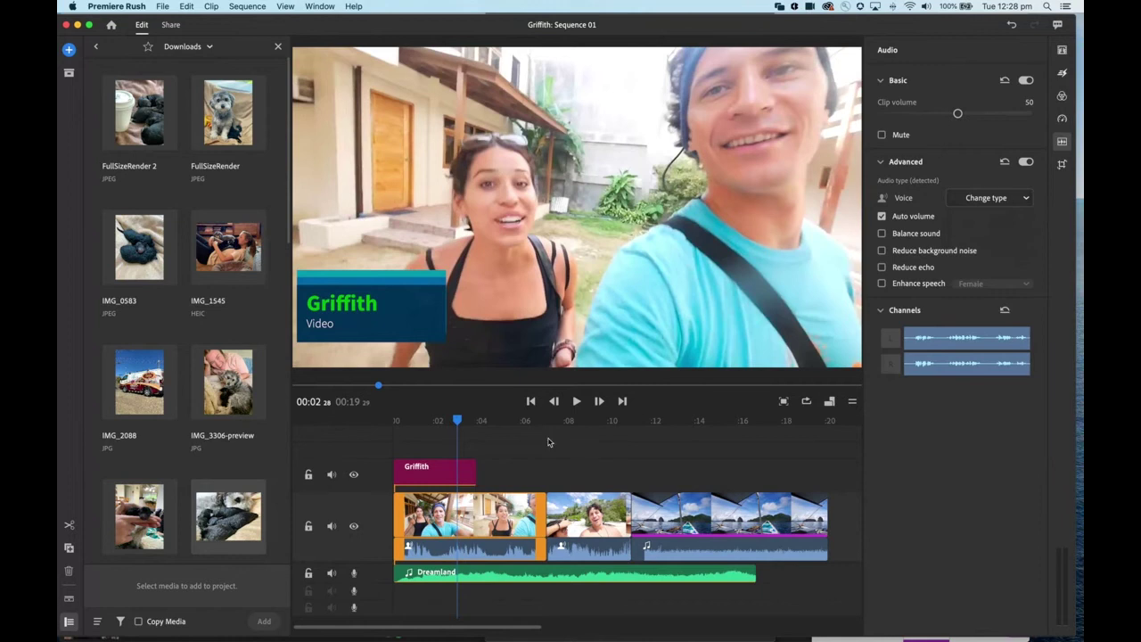
- Play part of the first clip to hear its sound, and bring up the audio settings of the Dreamland music clip
{"action": "left_click_drag", "start_coordinate": [455, 420], "coordinate": [394, 421]}
{"action": "key", "text": "space"}
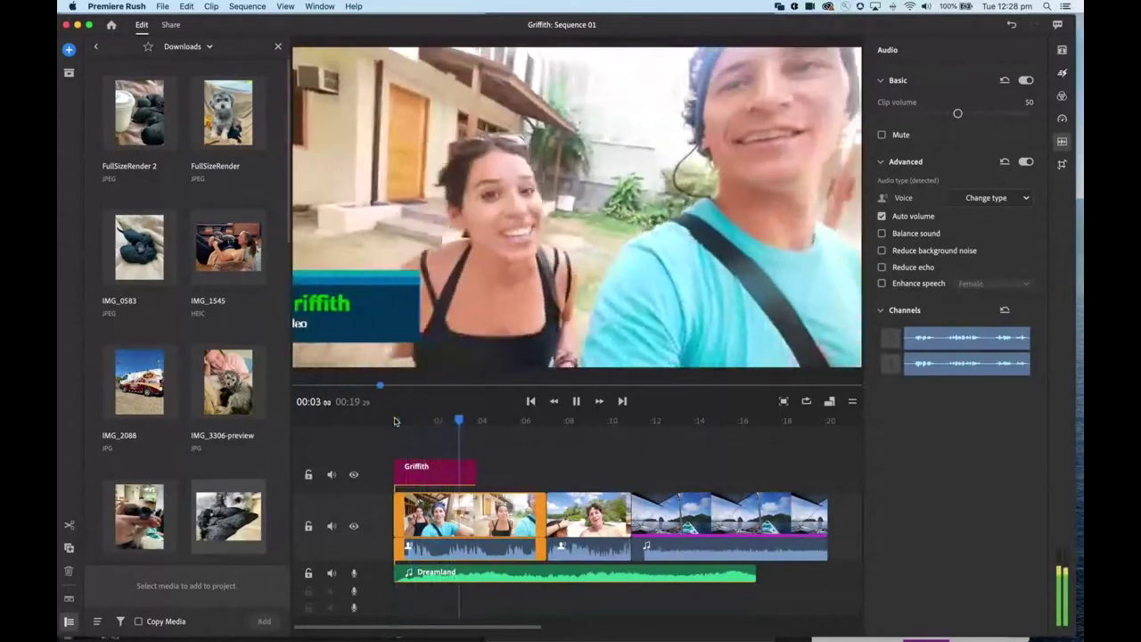
{"action": "key", "text": "space"}
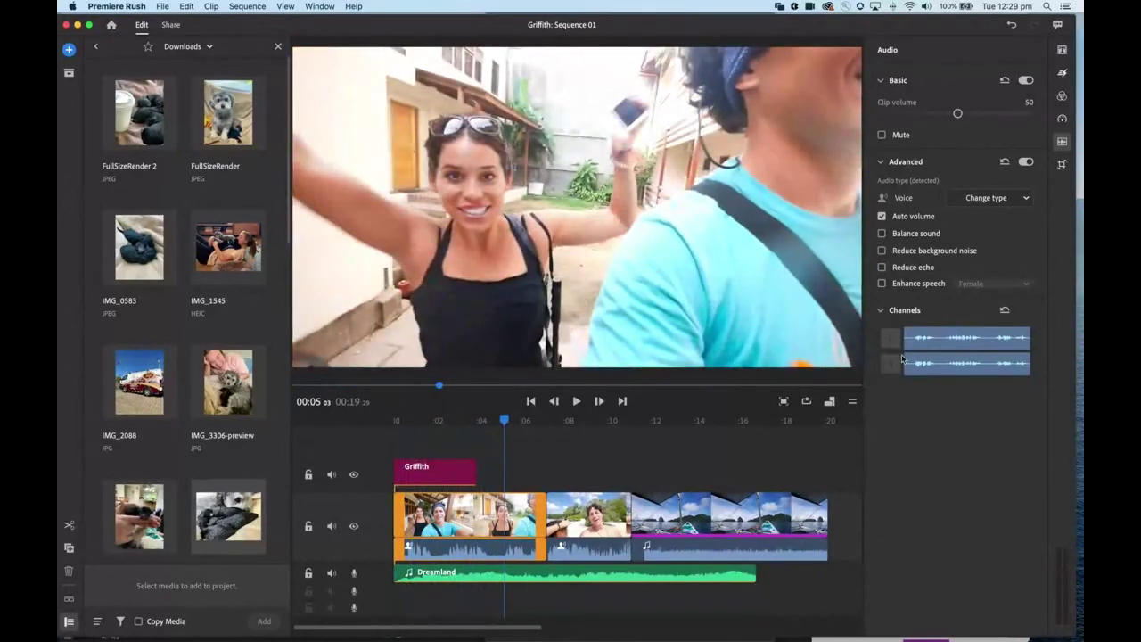
{"action": "left_click", "coordinate": [469, 579]}
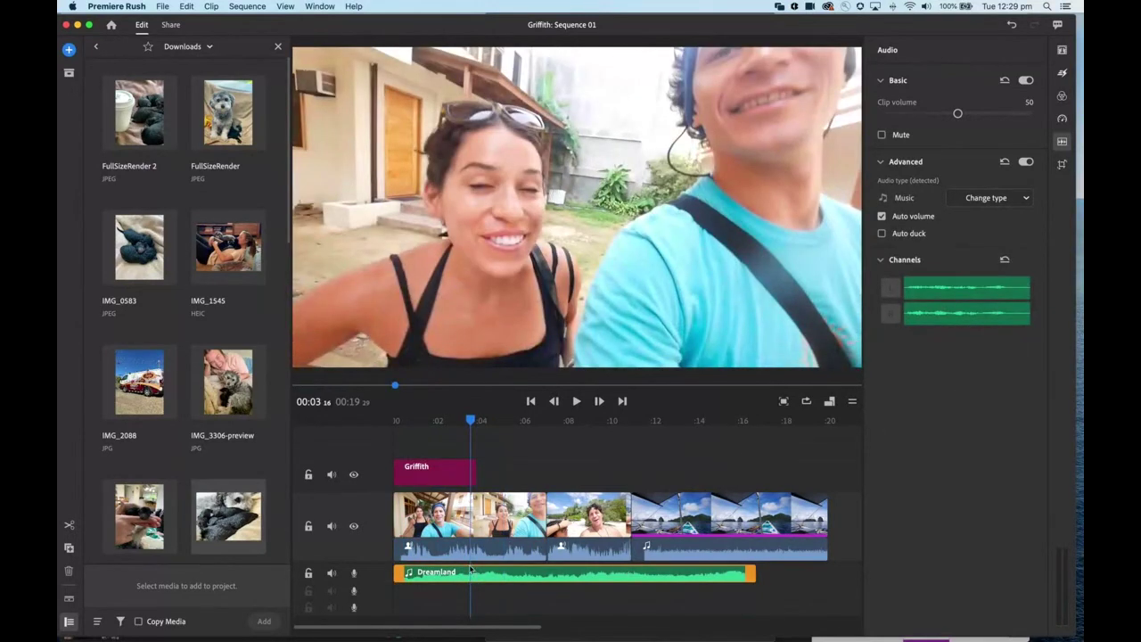
- Collapse the video clips' audio waveforms and turn on Auto duck for the Dreamland music clip
{"action": "left_click", "coordinate": [68, 600]}
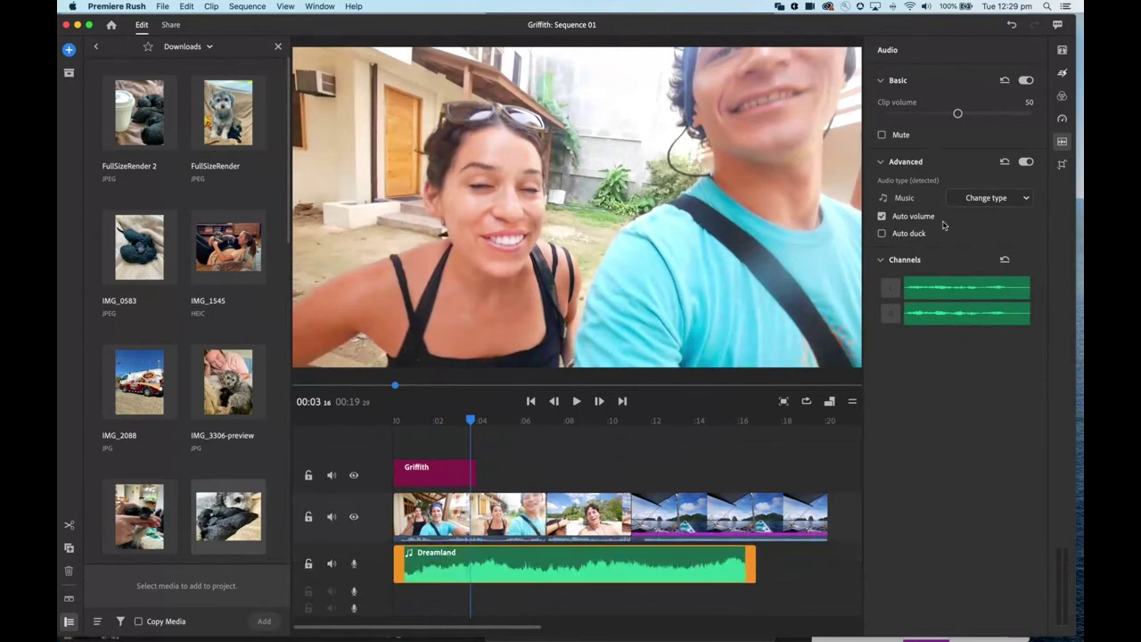
{"action": "mouse_move", "coordinate": [909, 221]}
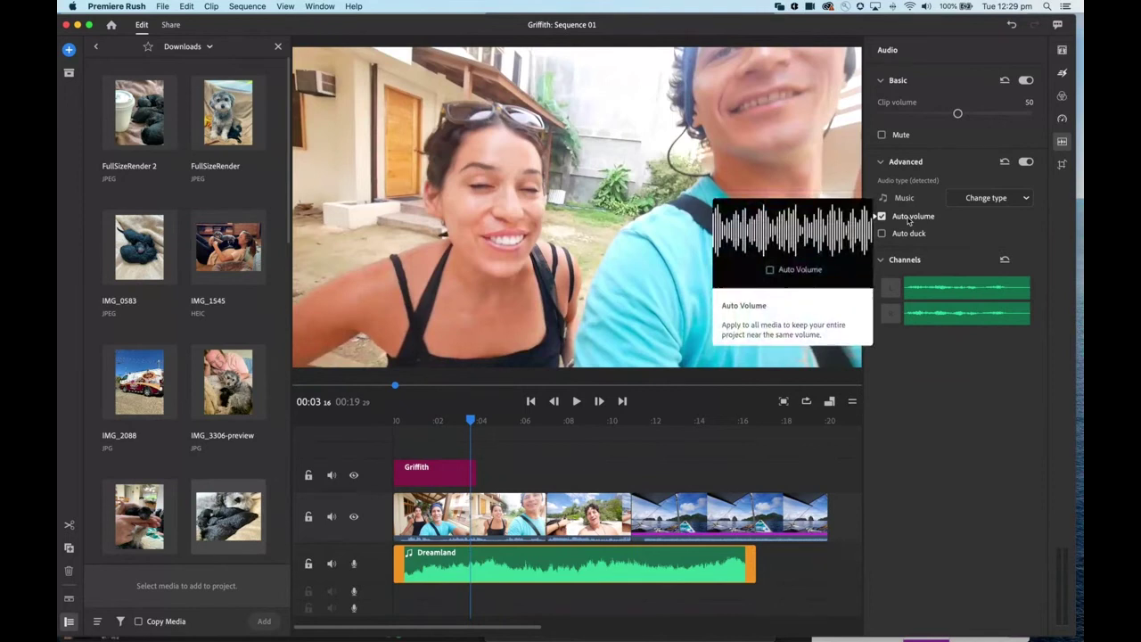
{"action": "mouse_move", "coordinate": [886, 237]}
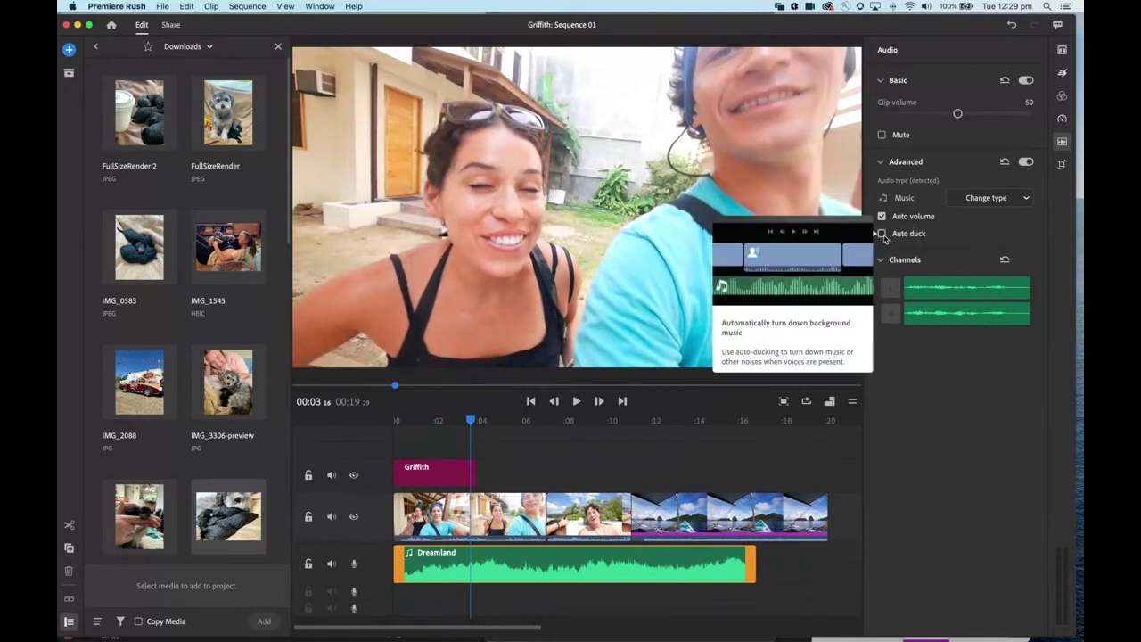
{"action": "left_click", "coordinate": [882, 235]}
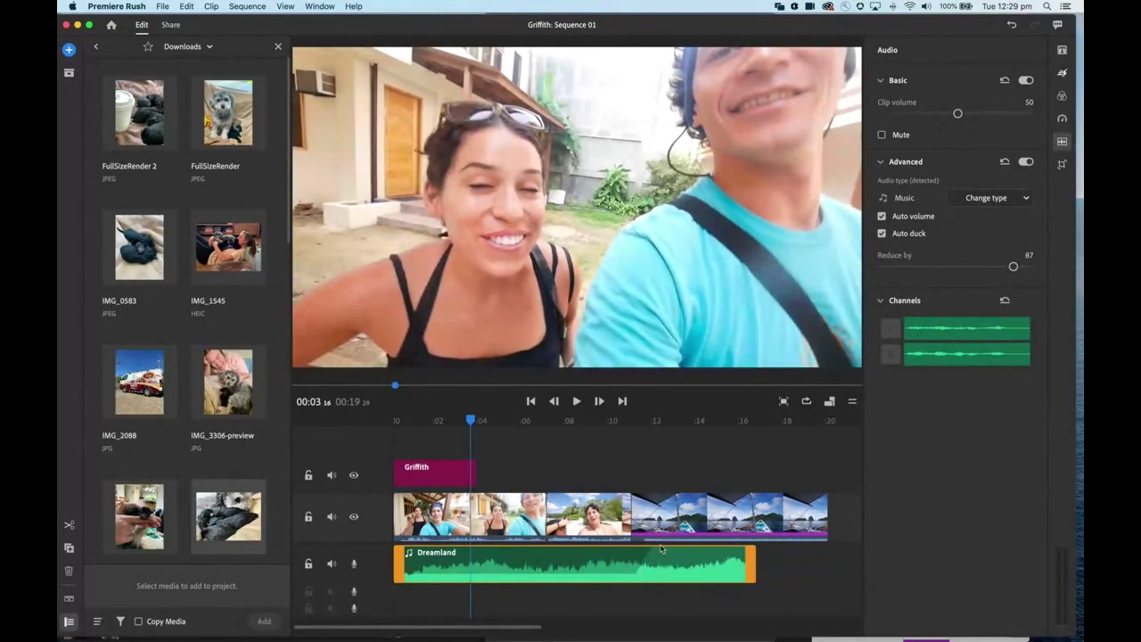
- Expand the video clips' audio waveforms and examine the boat clip's audio type choices, keeping its type as Music
{"action": "left_click", "coordinate": [715, 511]}
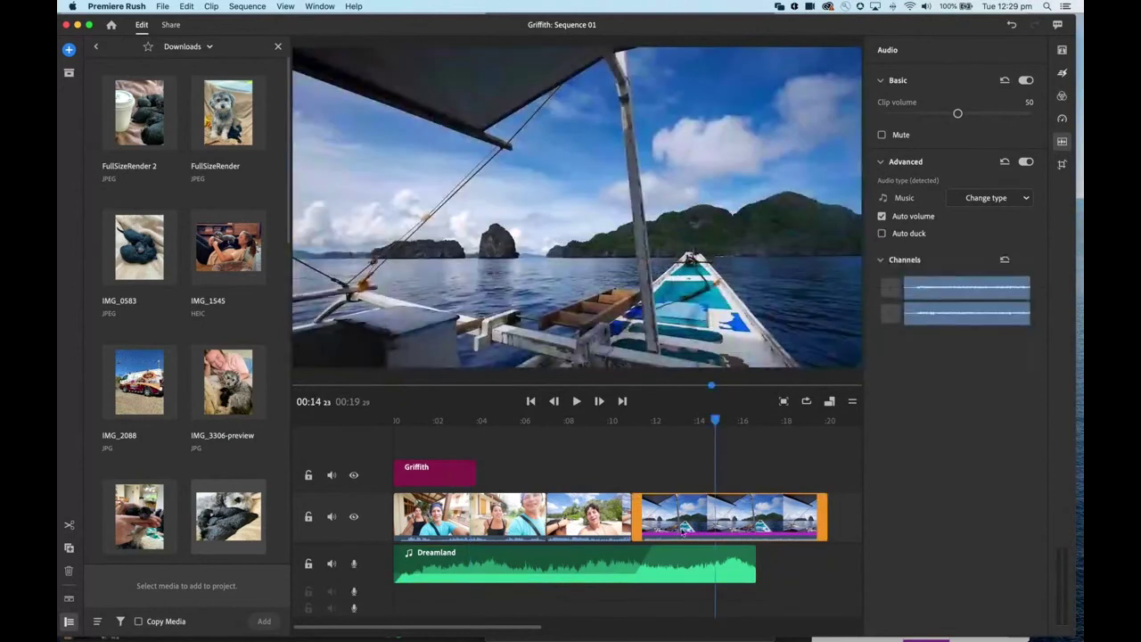
{"action": "left_click", "coordinate": [70, 597]}
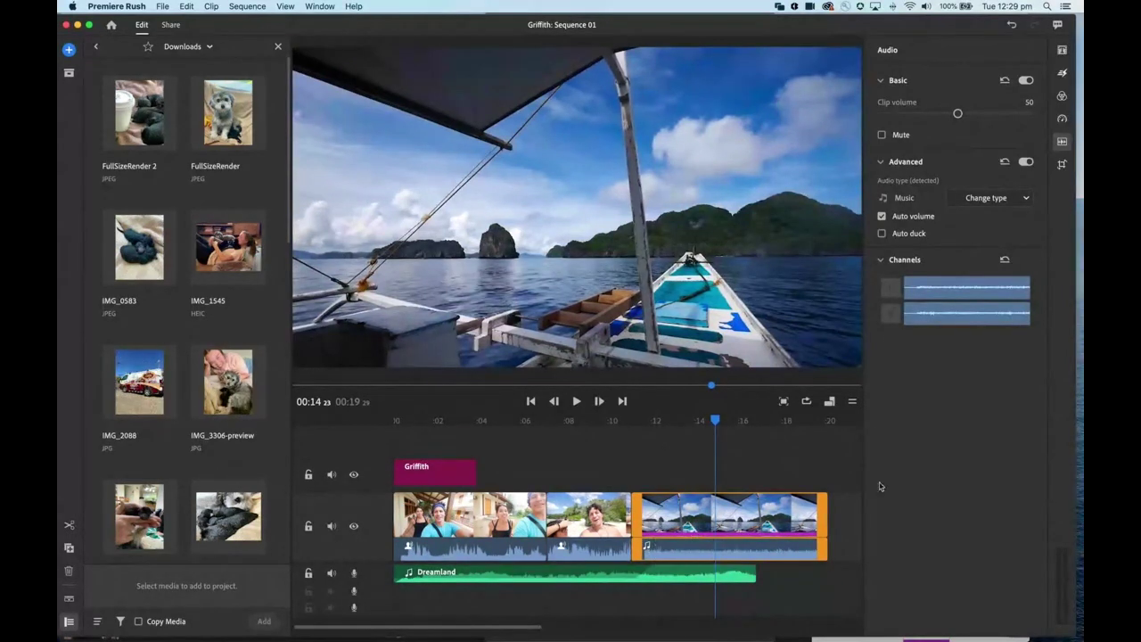
{"action": "left_click", "coordinate": [1027, 199]}
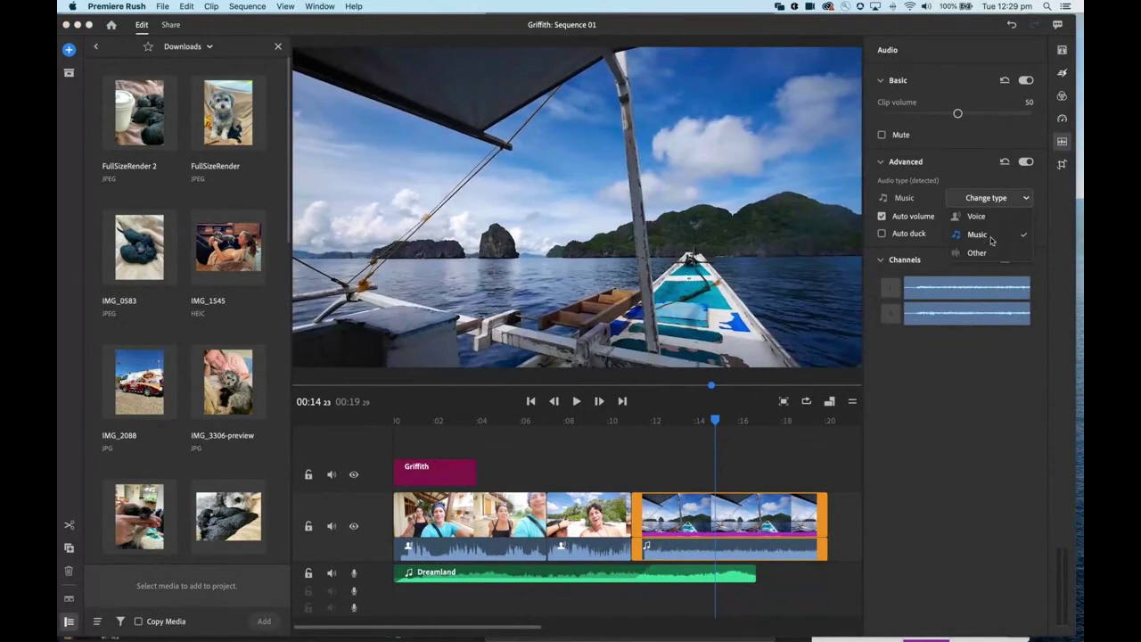
{"action": "left_click", "coordinate": [960, 447]}
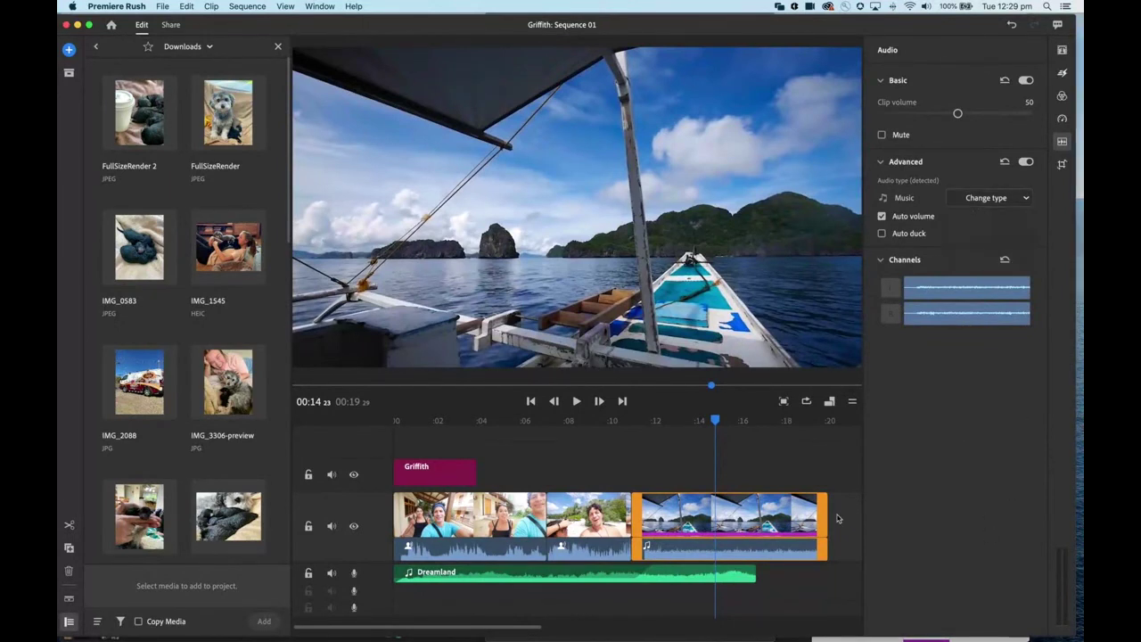
- Revisit the Dreamland clip's audio settings and bring up the transform settings for the boat clip
{"action": "left_click", "coordinate": [628, 577]}
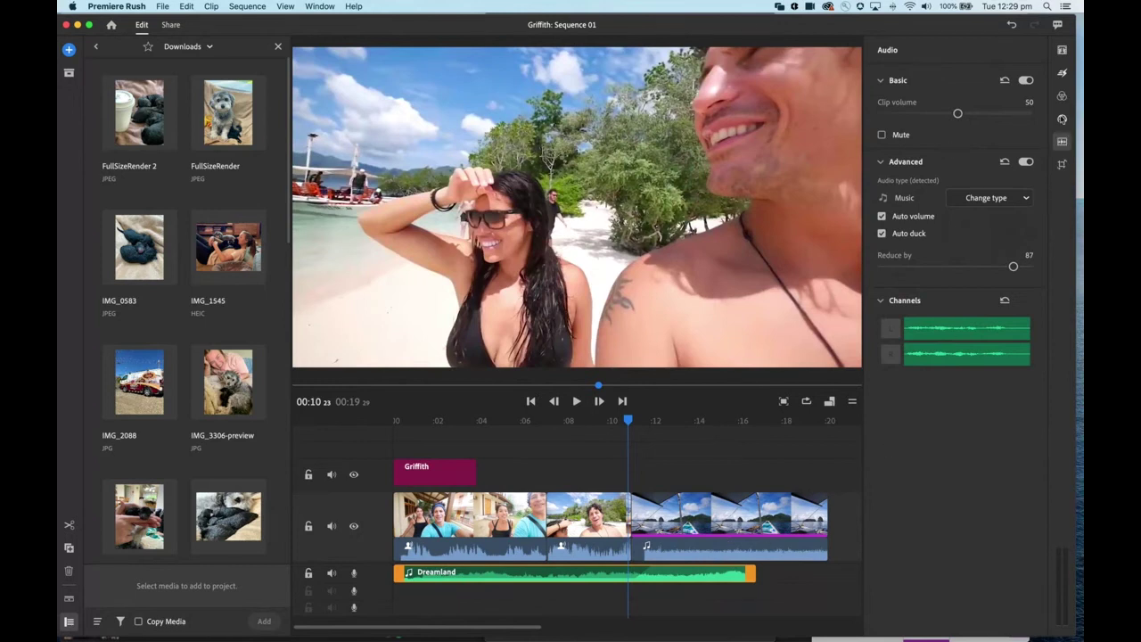
{"action": "left_click", "coordinate": [1061, 166]}
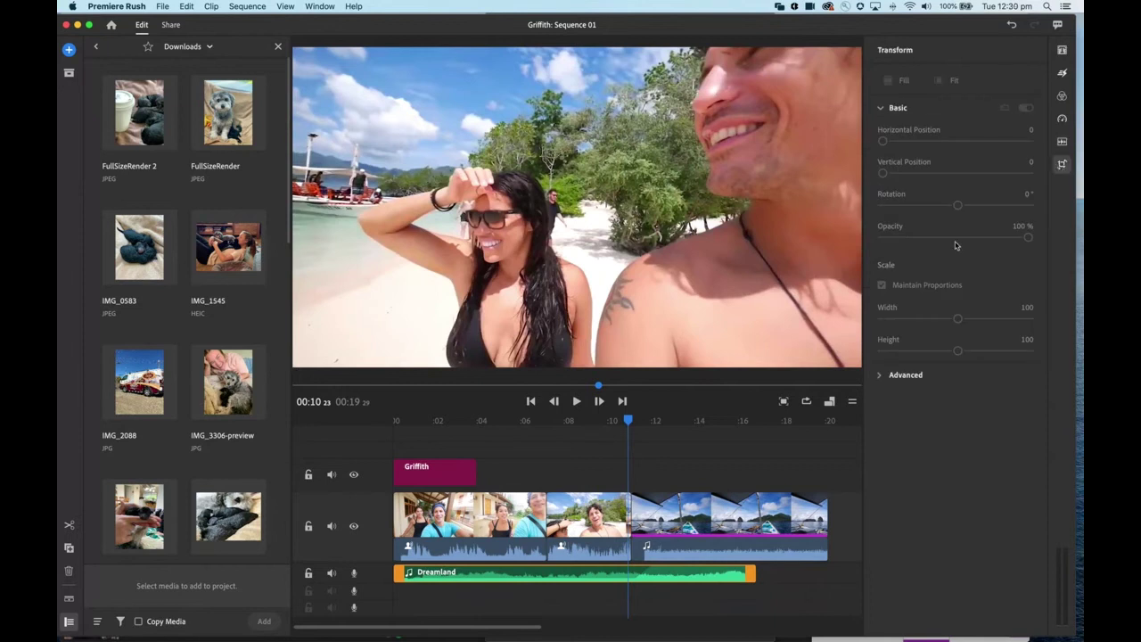
{"action": "left_click", "coordinate": [693, 524]}
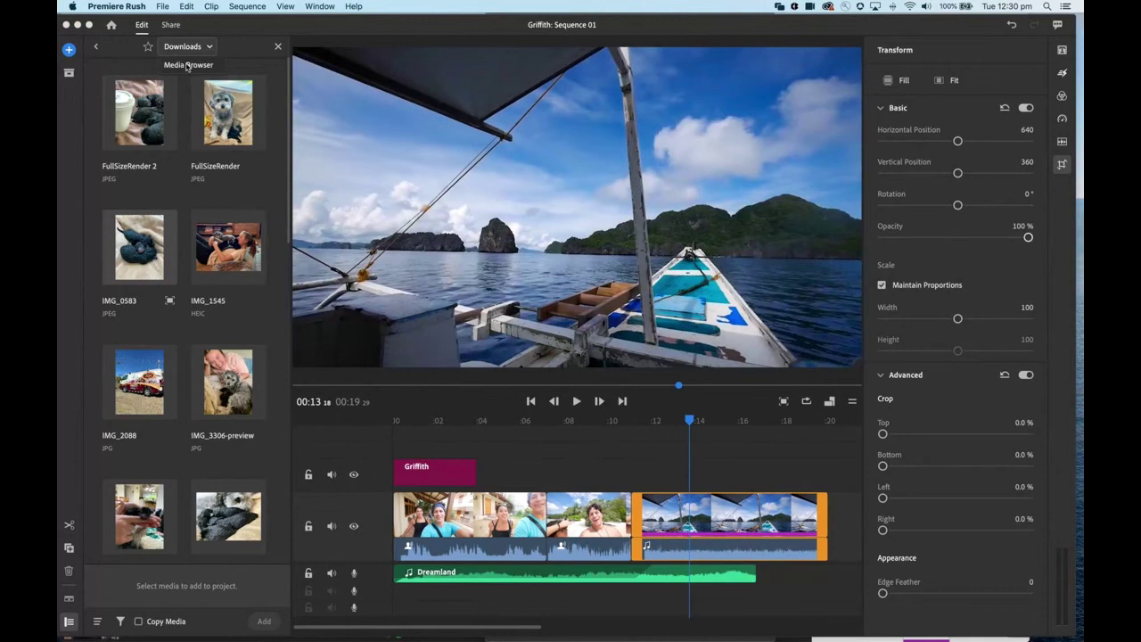
- Switch the media browser from Downloads to the Creative Cloud Files location, checking Documents on the way
{"action": "left_click", "coordinate": [210, 49]}
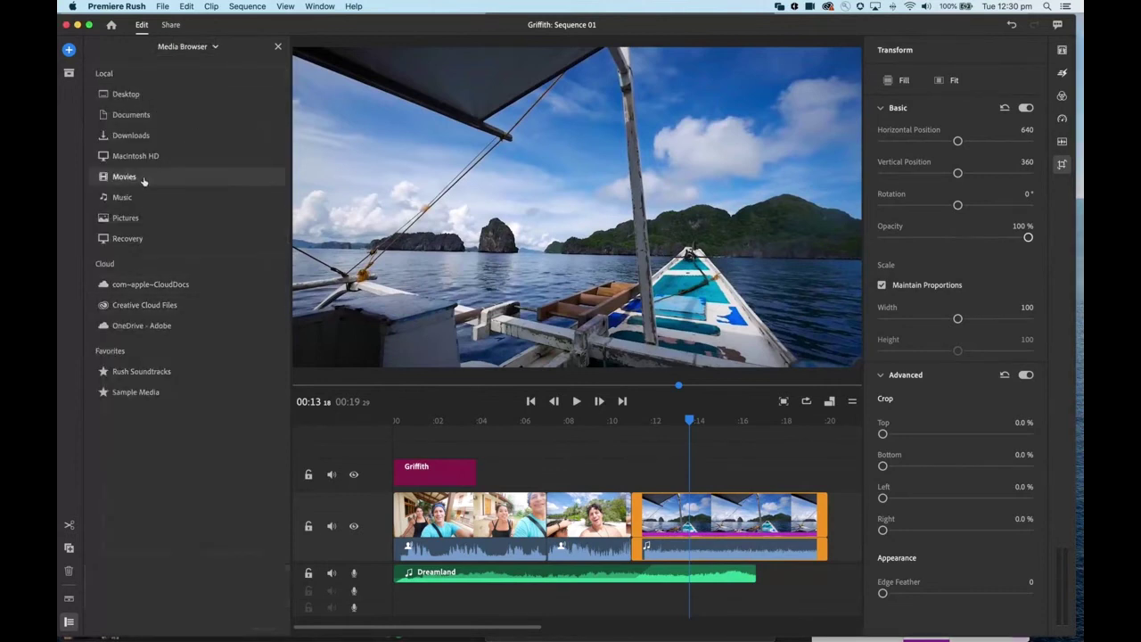
{"action": "left_click", "coordinate": [122, 118]}
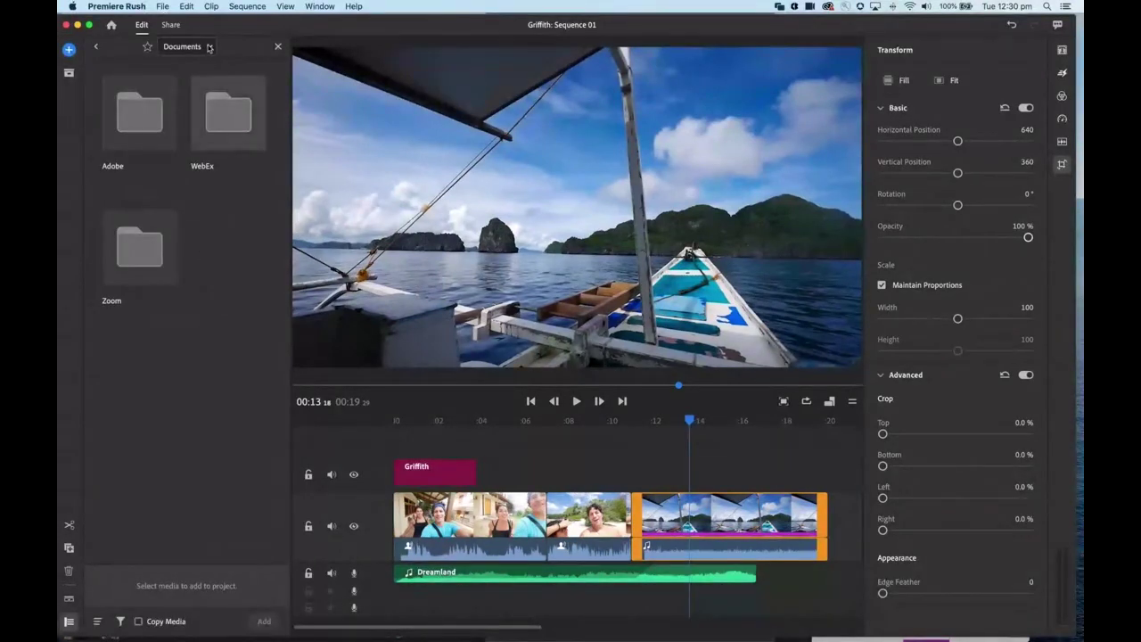
{"action": "left_click", "coordinate": [188, 66]}
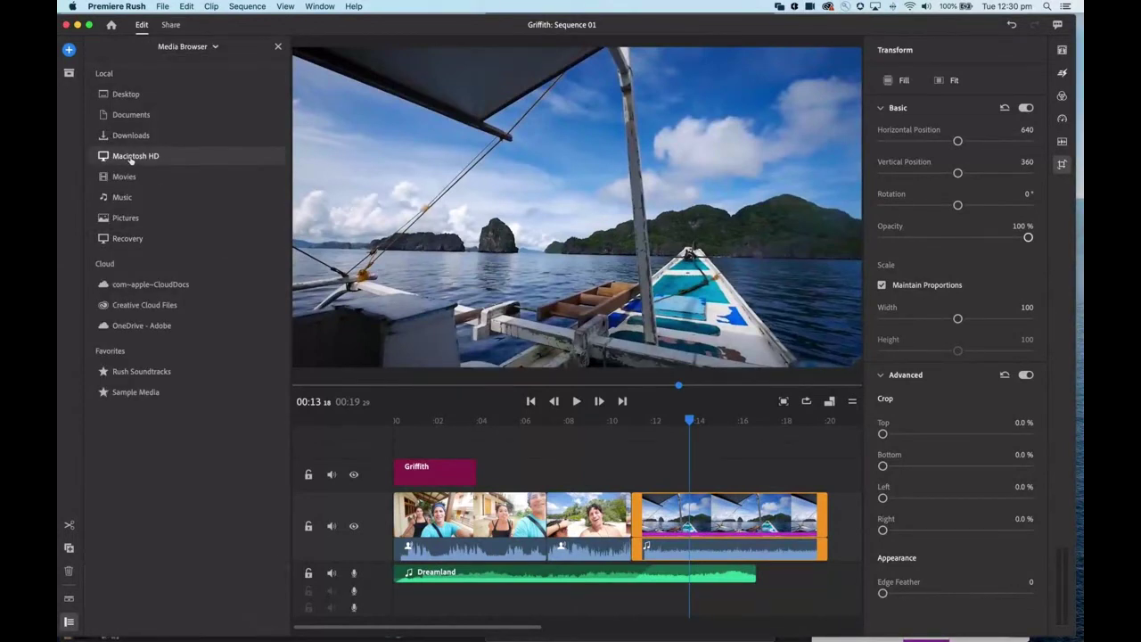
{"action": "left_click", "coordinate": [147, 305]}
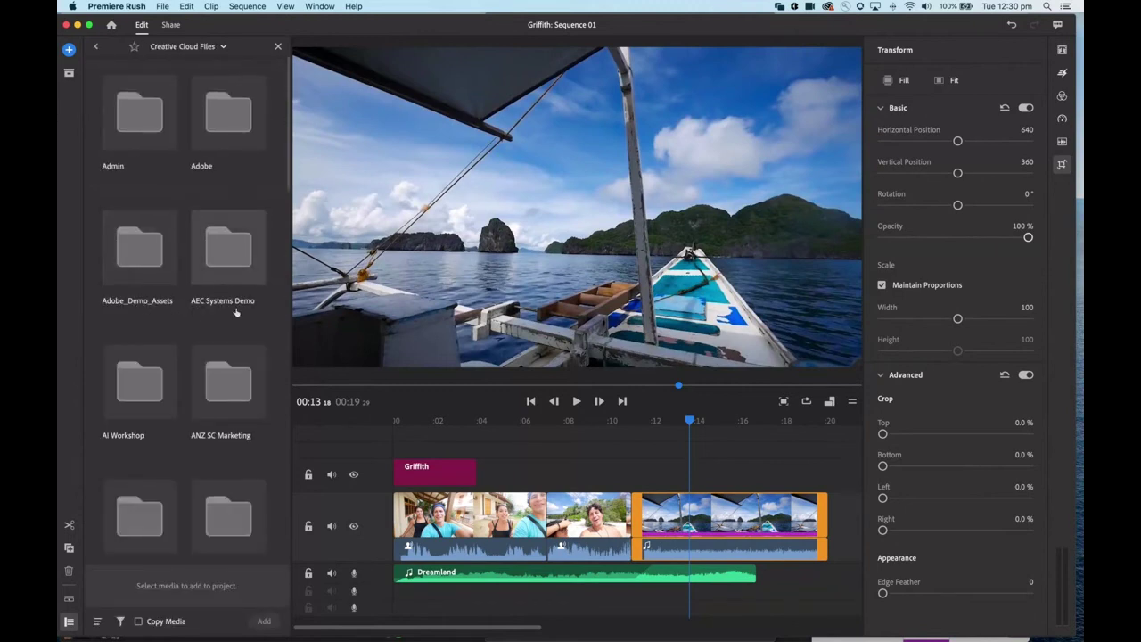
- Find the Demo Files folder in Creative Cloud Files and open its Rush subfolder
{"action": "scroll", "coordinate": [233, 321], "scroll_direction": "down", "scroll_amount": 10}
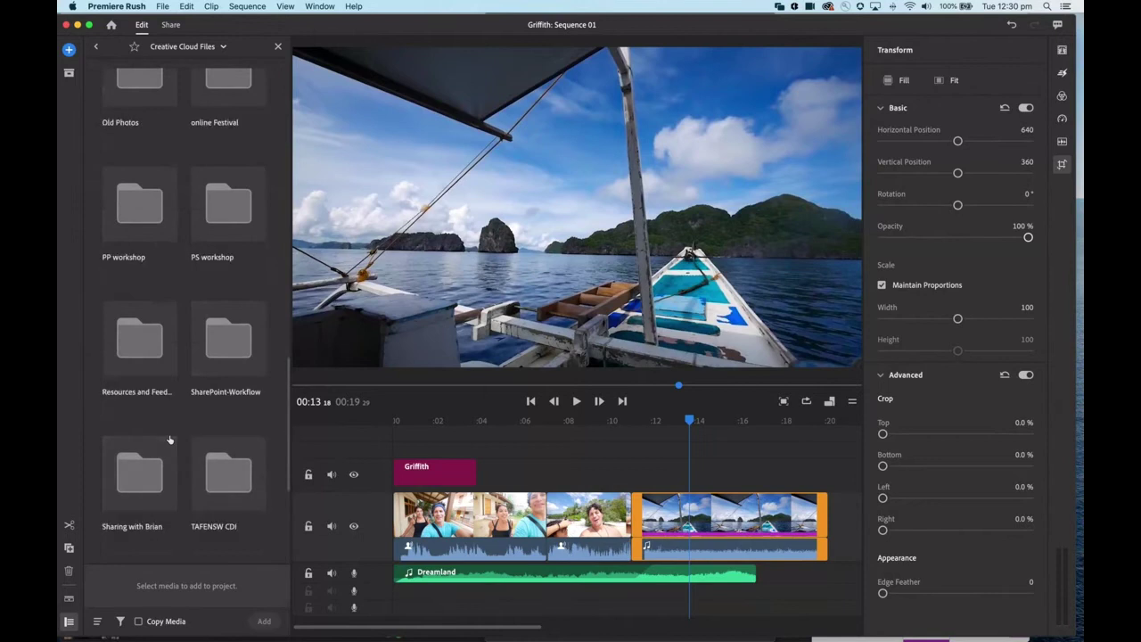
{"action": "scroll", "coordinate": [169, 440], "scroll_direction": "up", "scroll_amount": 10}
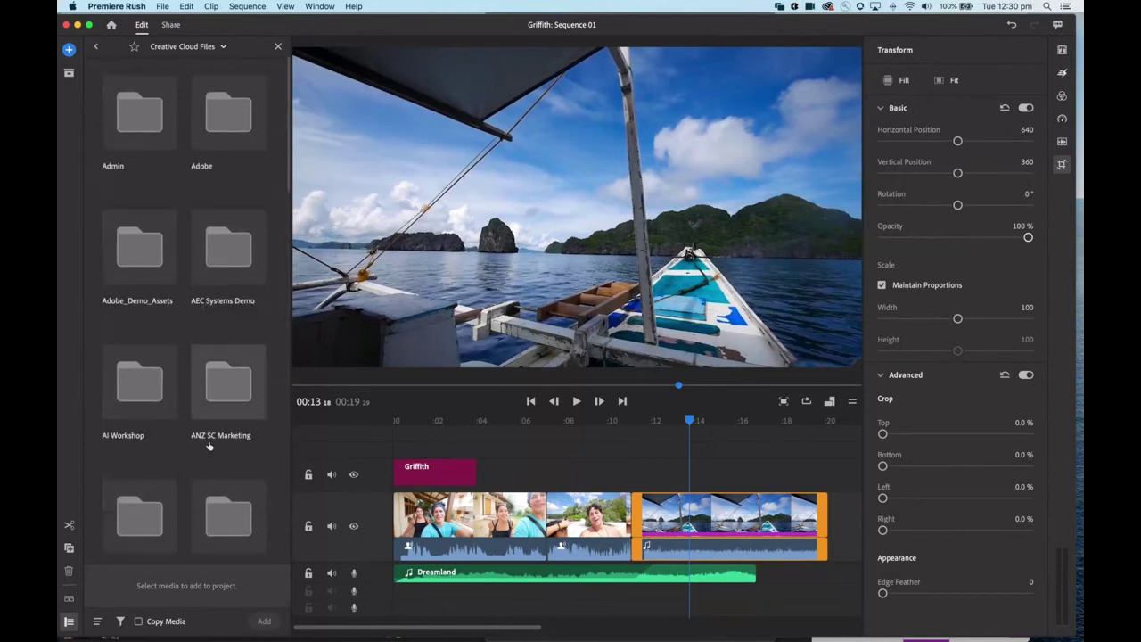
{"action": "scroll", "coordinate": [209, 427], "scroll_direction": "down", "scroll_amount": 4}
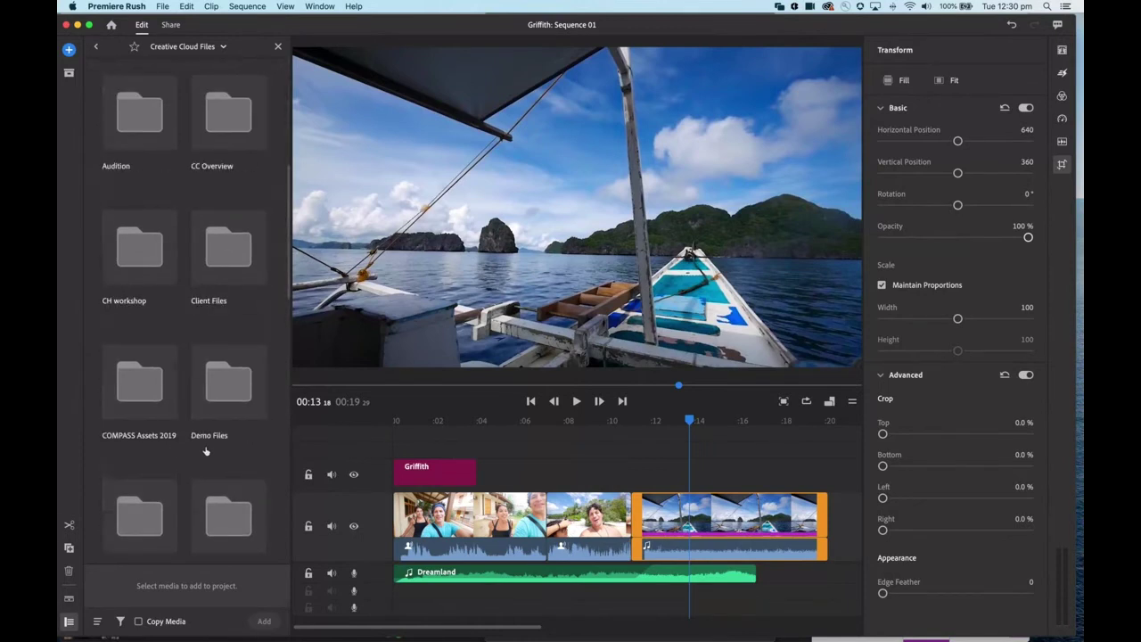
{"action": "left_click", "coordinate": [223, 384]}
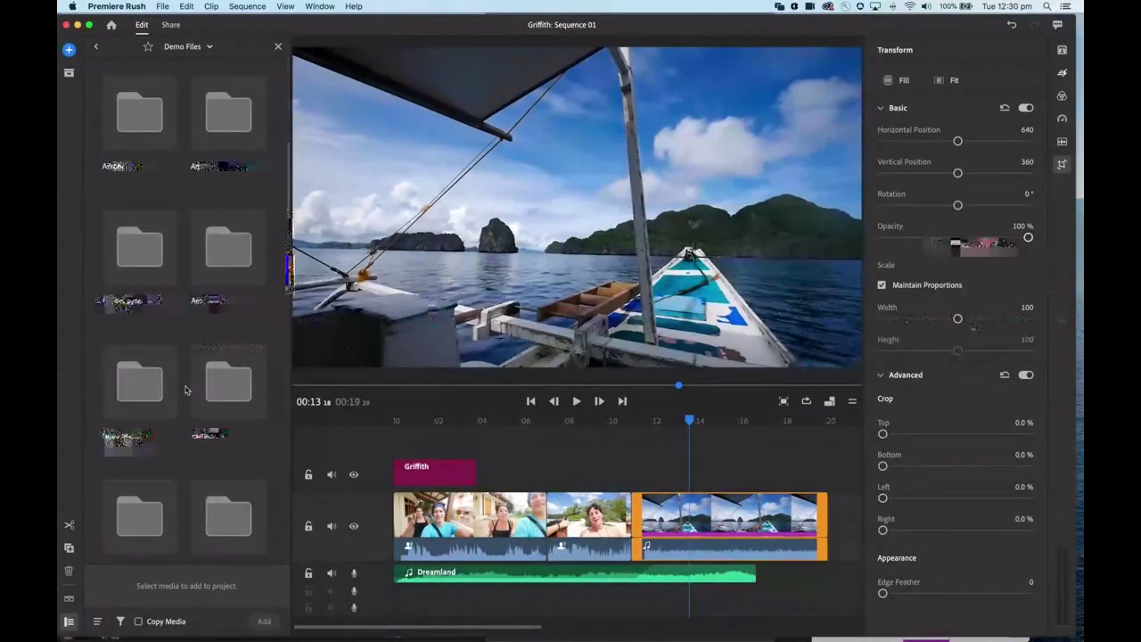
{"action": "scroll", "coordinate": [189, 390], "scroll_direction": "down", "scroll_amount": 3}
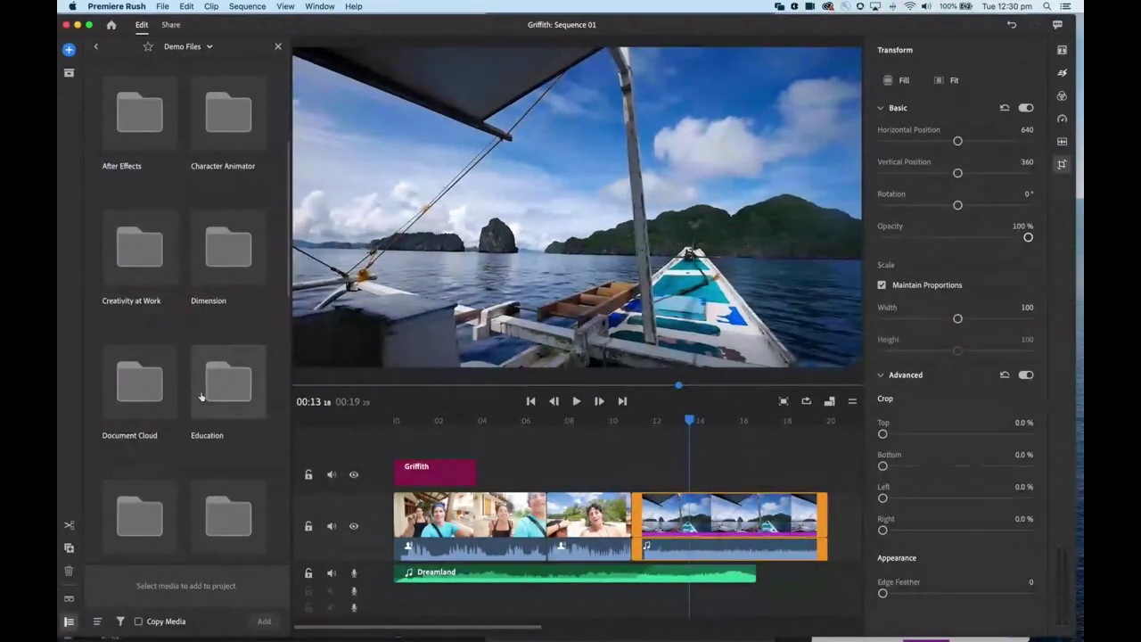
{"action": "scroll", "coordinate": [202, 396], "scroll_direction": "down", "scroll_amount": 4}
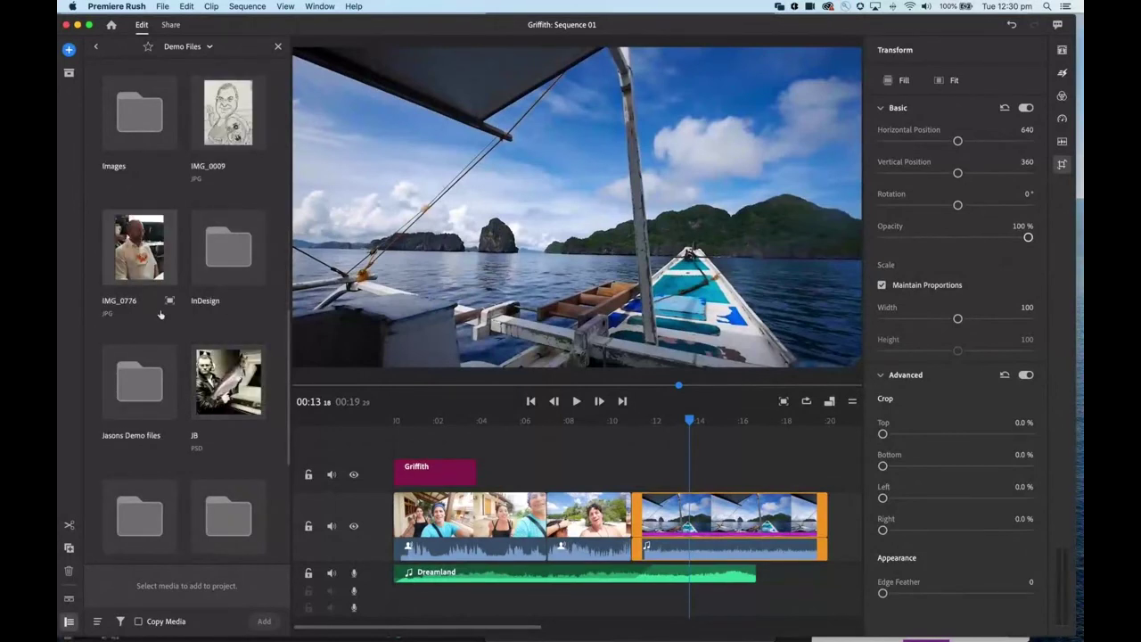
{"action": "scroll", "coordinate": [179, 356], "scroll_direction": "down", "scroll_amount": 2}
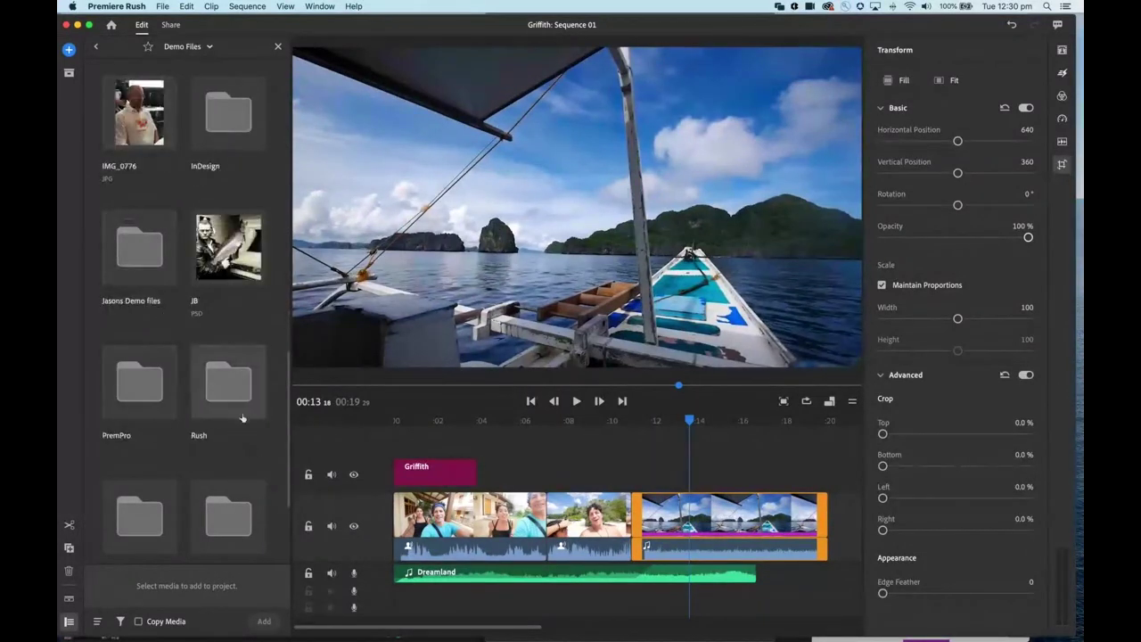
{"action": "double_click", "coordinate": [220, 390]}
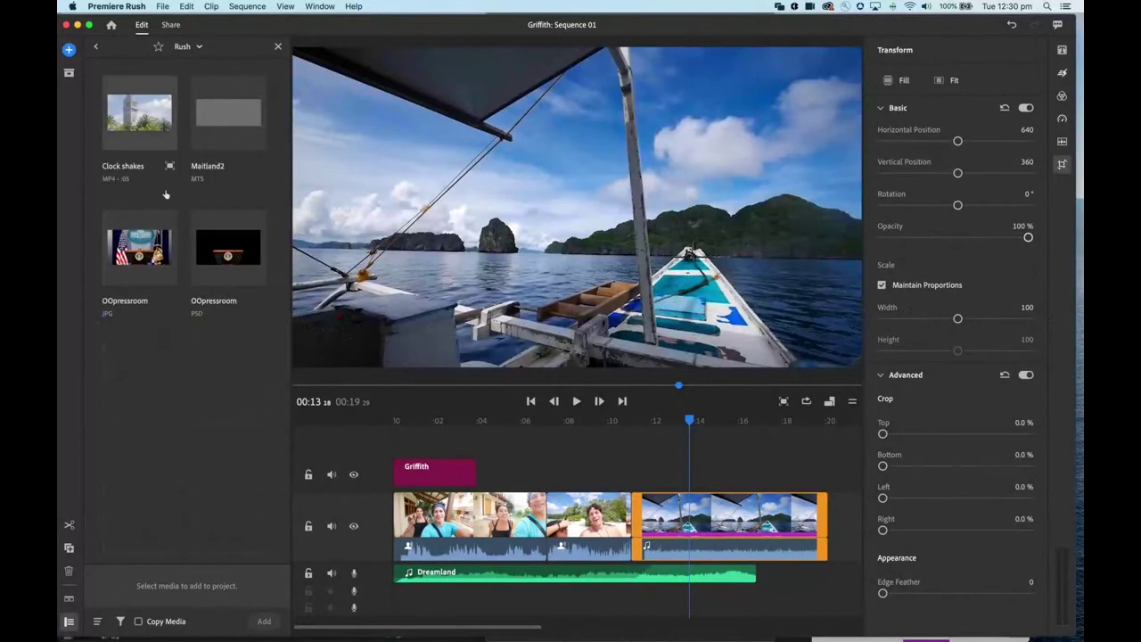
- Add the Clock shakes and Maitland2 clips from the Rush folder to the end of the sequence
{"action": "left_click", "coordinate": [134, 134]}
{"action": "left_click", "coordinate": [227, 112]}
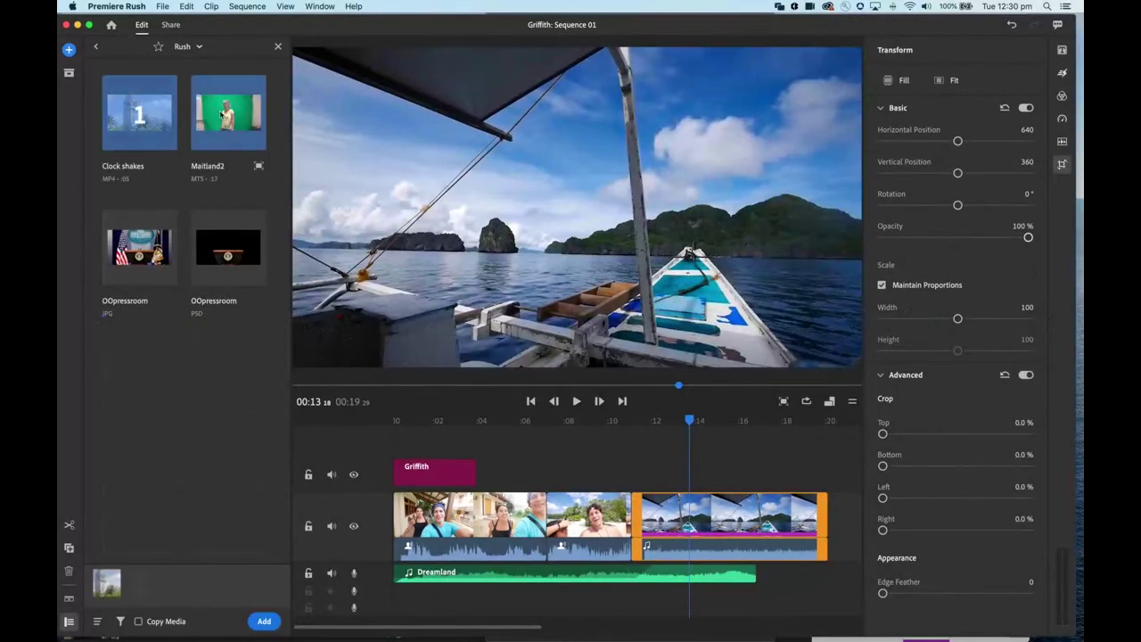
{"action": "left_click", "coordinate": [265, 622]}
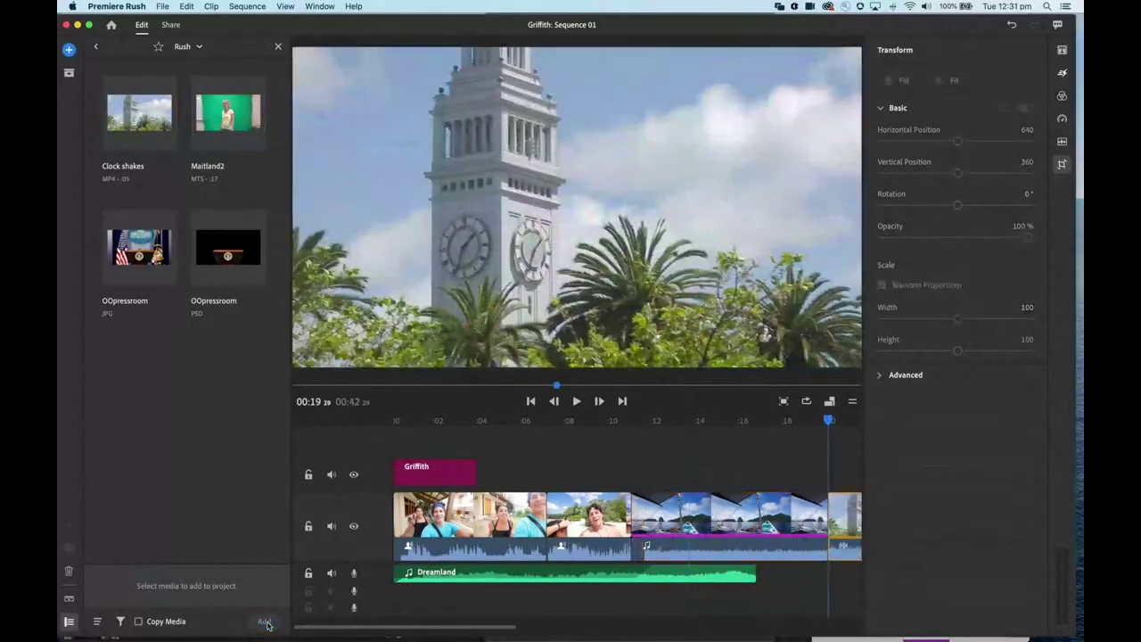
- Play part of the clock tower clip from about 00:20 to check its camera movement
{"action": "mouse_move", "coordinate": [356, 635]}
{"action": "scroll", "coordinate": [767, 604], "scroll_direction": "right", "scroll_amount": 5}
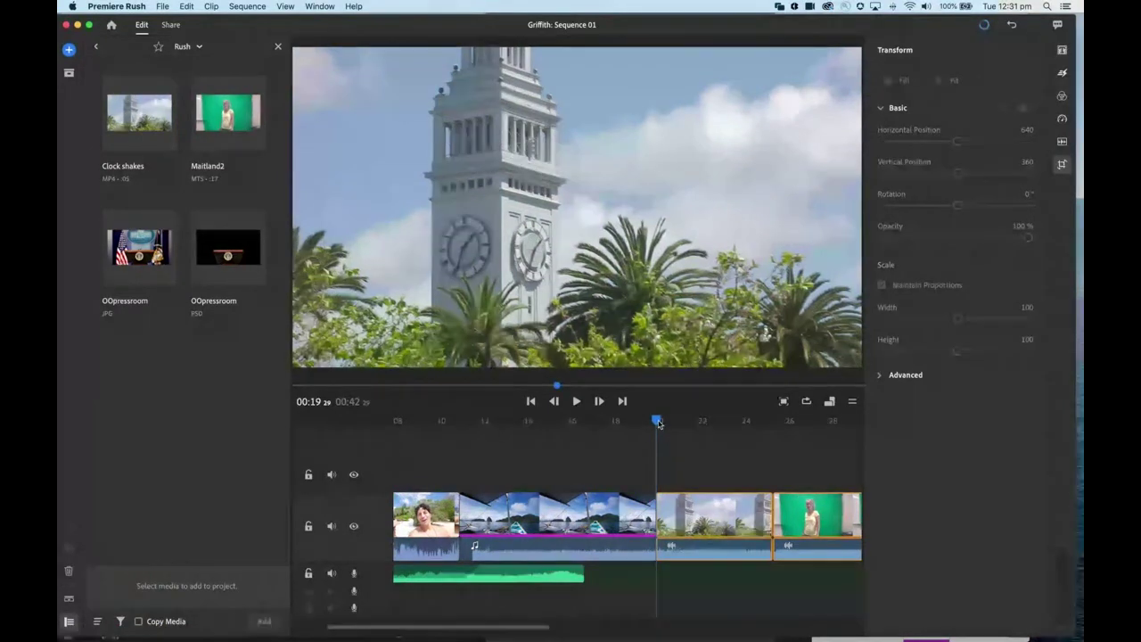
{"action": "key", "text": "Left"}
{"action": "left_click_drag", "start_coordinate": [658, 423], "coordinate": [661, 424]}
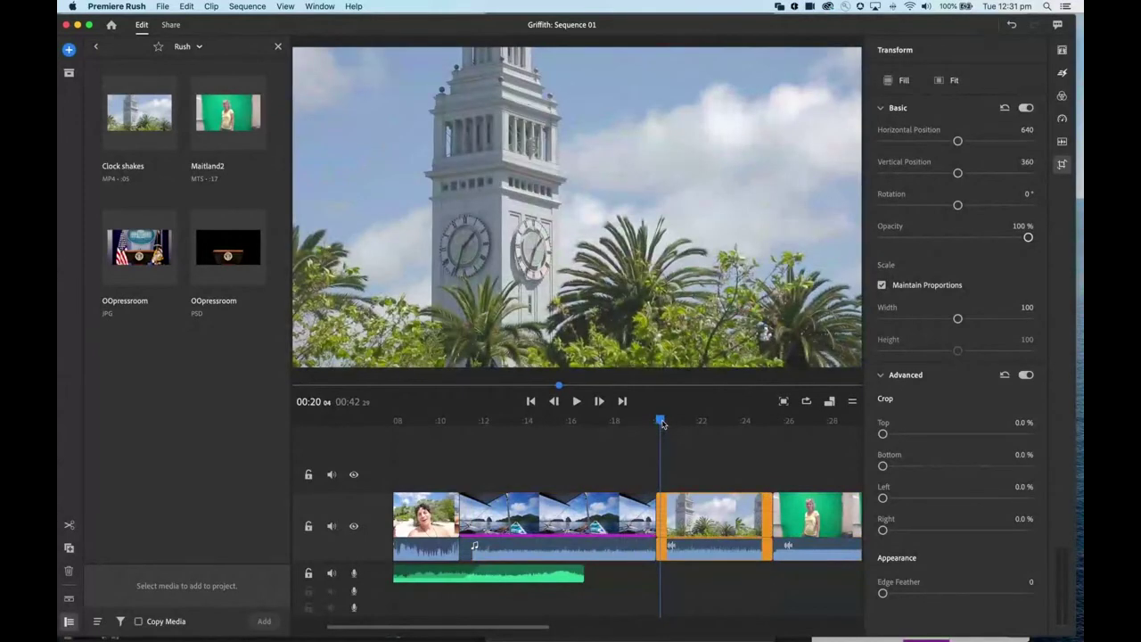
{"action": "key", "text": "space"}
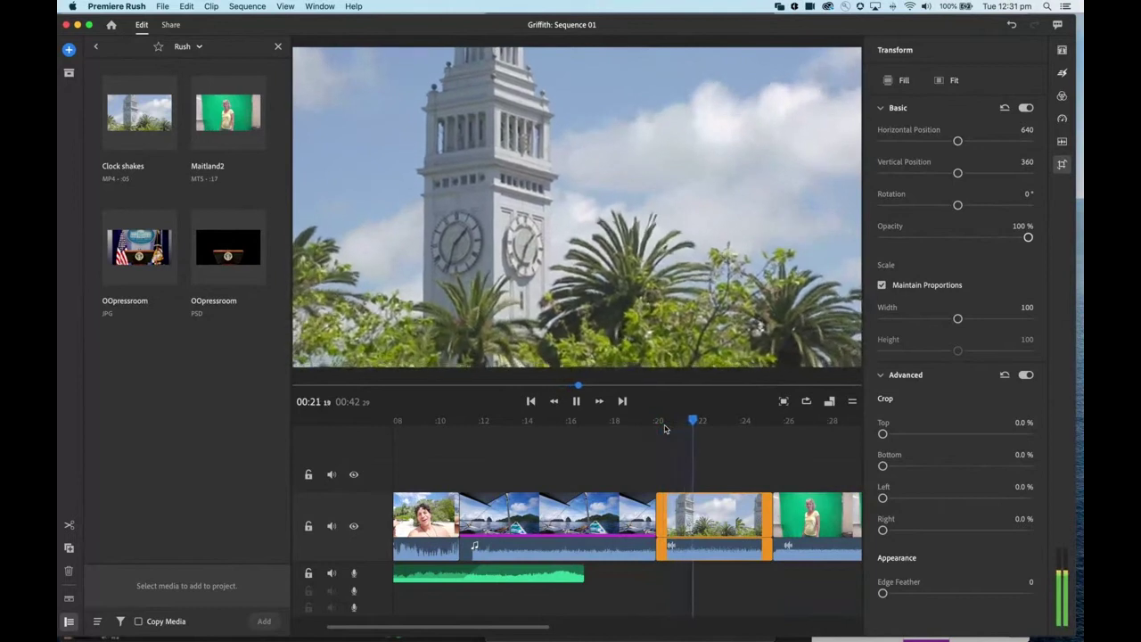
{"action": "key", "text": "space"}
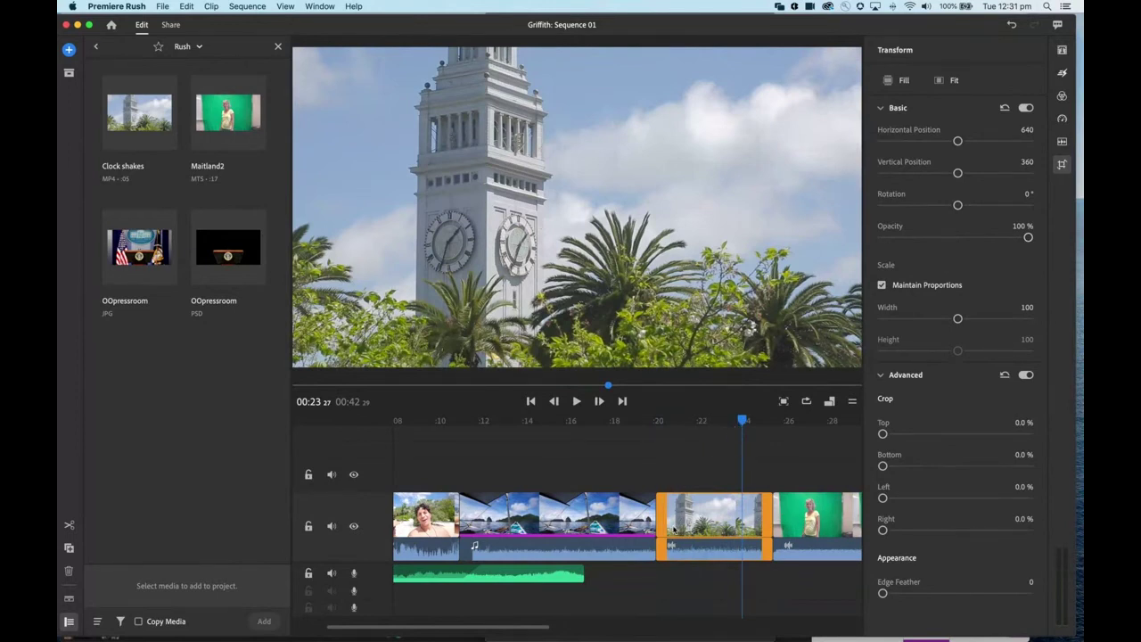
- Extend the end of the Dreamland music clip to about 35 seconds on the timeline
{"action": "left_click_drag", "start_coordinate": [583, 574], "coordinate": [881, 581]}
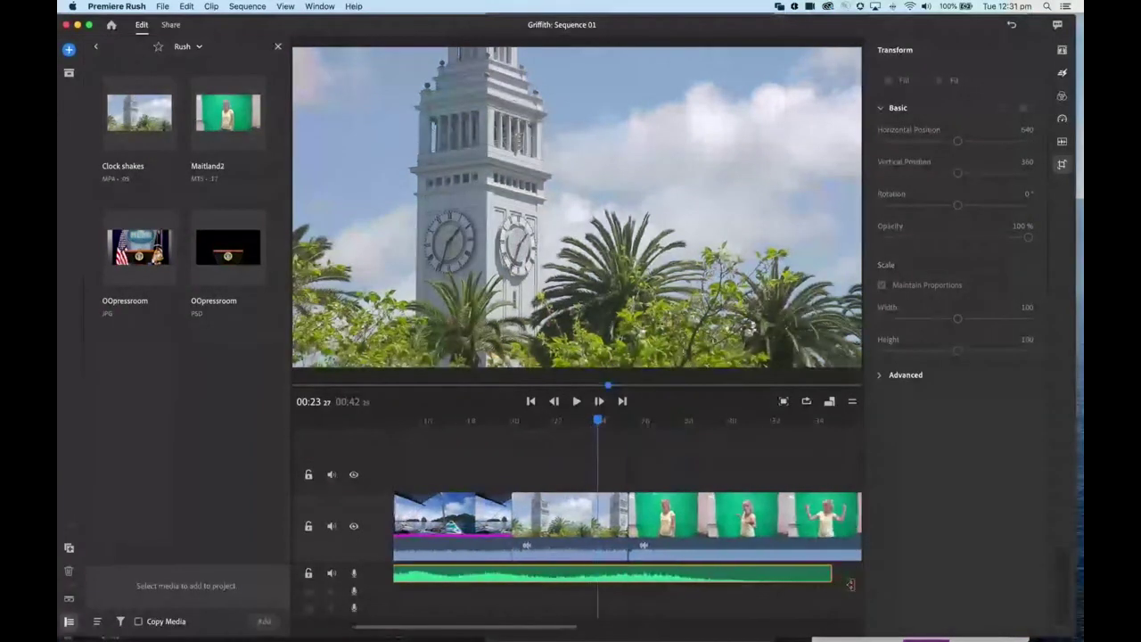
{"action": "left_click_drag", "start_coordinate": [849, 584], "coordinate": [838, 579]}
- Move the green-screen clip above the boat clip, starting near 12 seconds, trim both ends to leave about 6 seconds, and preview it at about 00:14
{"action": "scroll", "coordinate": [684, 513], "scroll_direction": "left", "scroll_amount": 5}
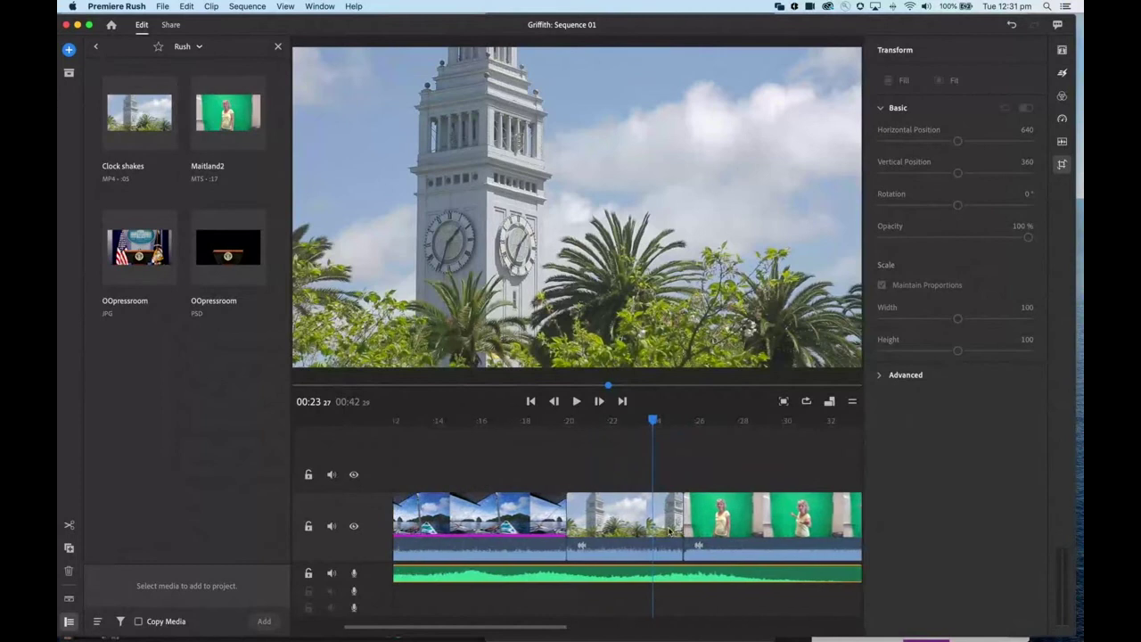
{"action": "left_click_drag", "start_coordinate": [743, 517], "coordinate": [475, 483]}
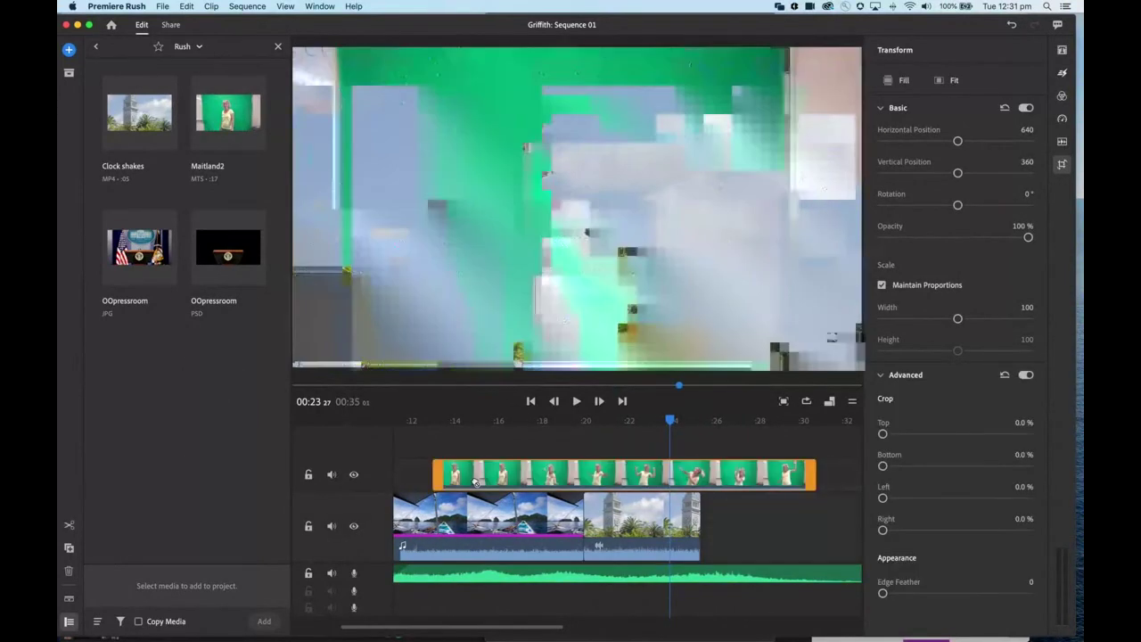
{"action": "left_click_drag", "start_coordinate": [437, 474], "coordinate": [488, 474]}
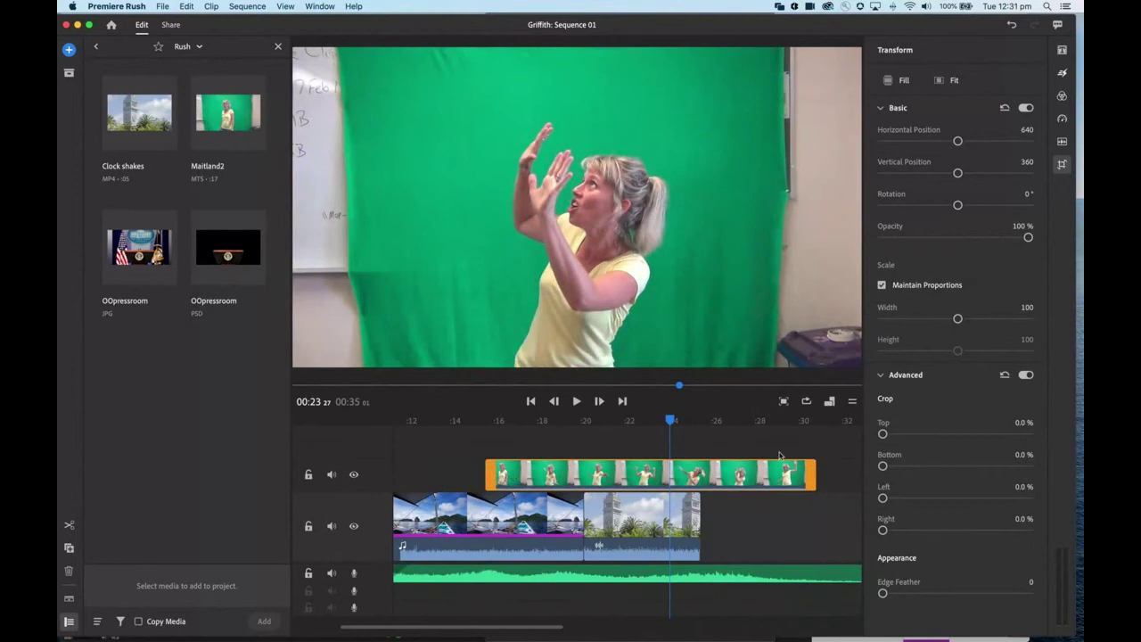
{"action": "left_click_drag", "start_coordinate": [808, 472], "coordinate": [481, 479]}
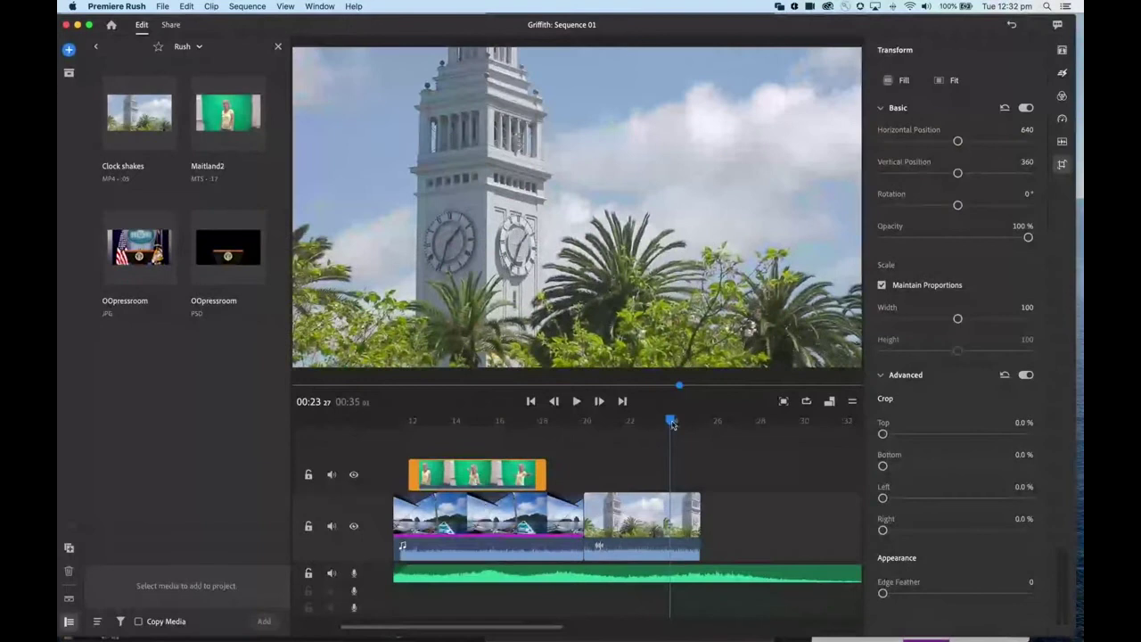
{"action": "left_click", "coordinate": [462, 422]}
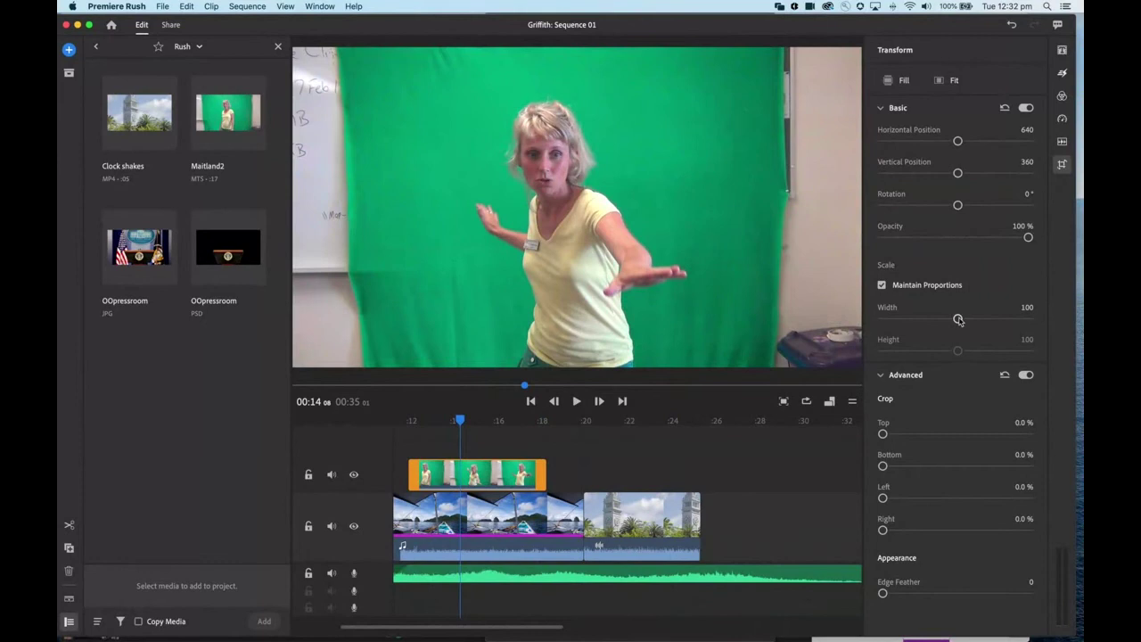
- Scale the green-screen clip to 82 and reposition it over the boat at about 793 horizontal, 442 vertical, then preview it at 00:15
{"action": "mouse_move", "coordinate": [957, 316]}
{"action": "left_mouse_down"}
{"action": "mouse_move", "coordinate": [935, 323]}
{"action": "mouse_move", "coordinate": [944, 318]}
{"action": "left_mouse_up"}
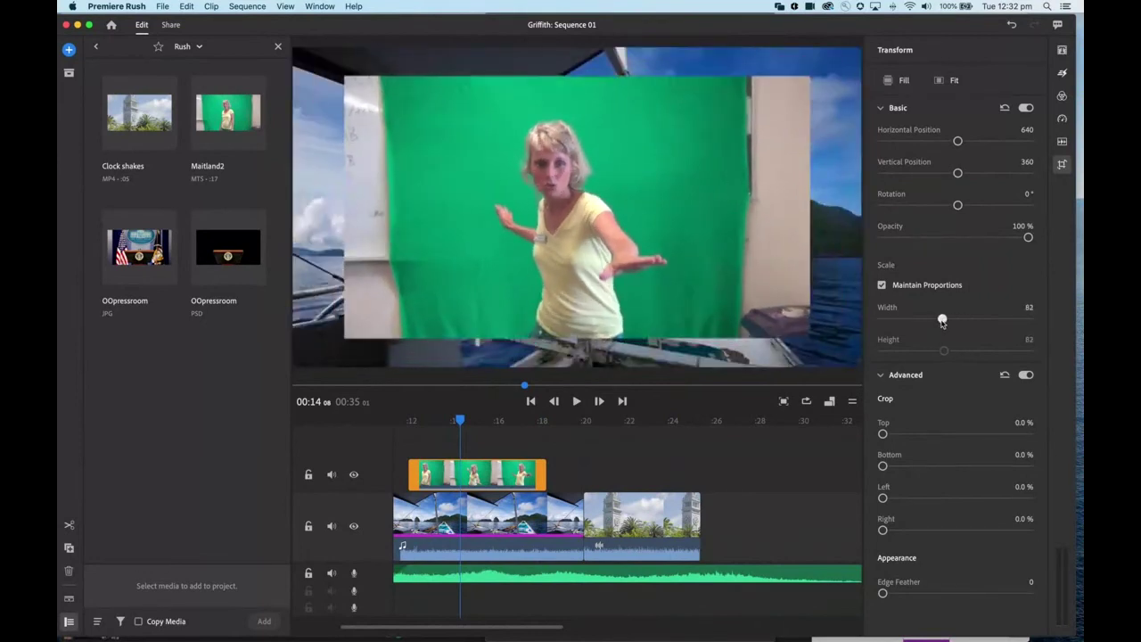
{"action": "left_click_drag", "start_coordinate": [695, 303], "coordinate": [758, 338]}
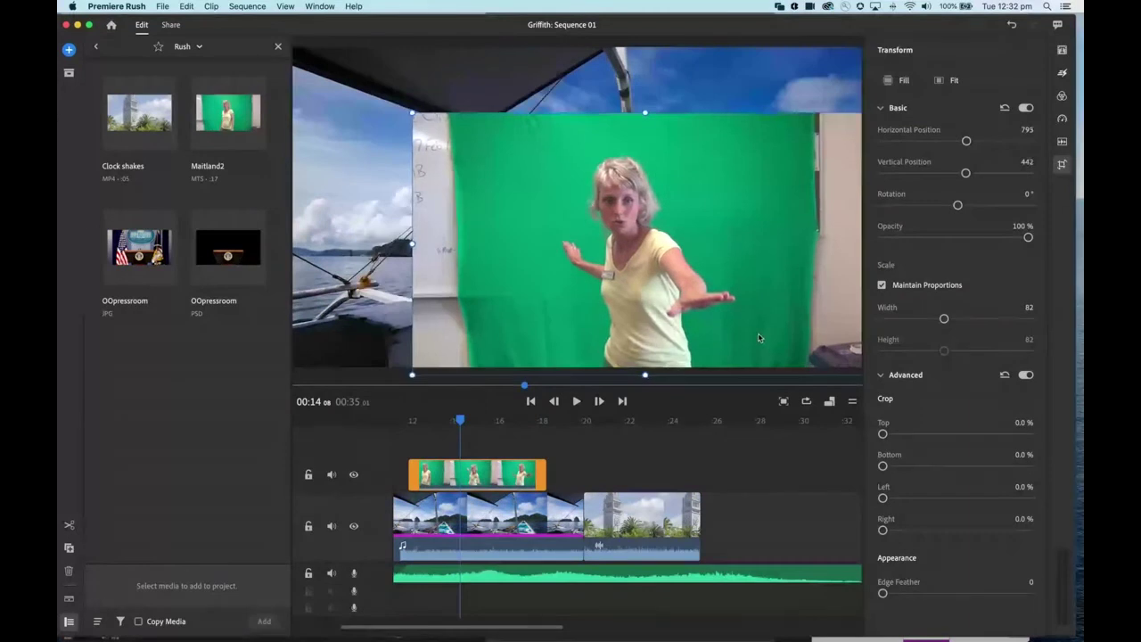
{"action": "left_click", "coordinate": [667, 474]}
{"action": "left_click", "coordinate": [479, 441]}
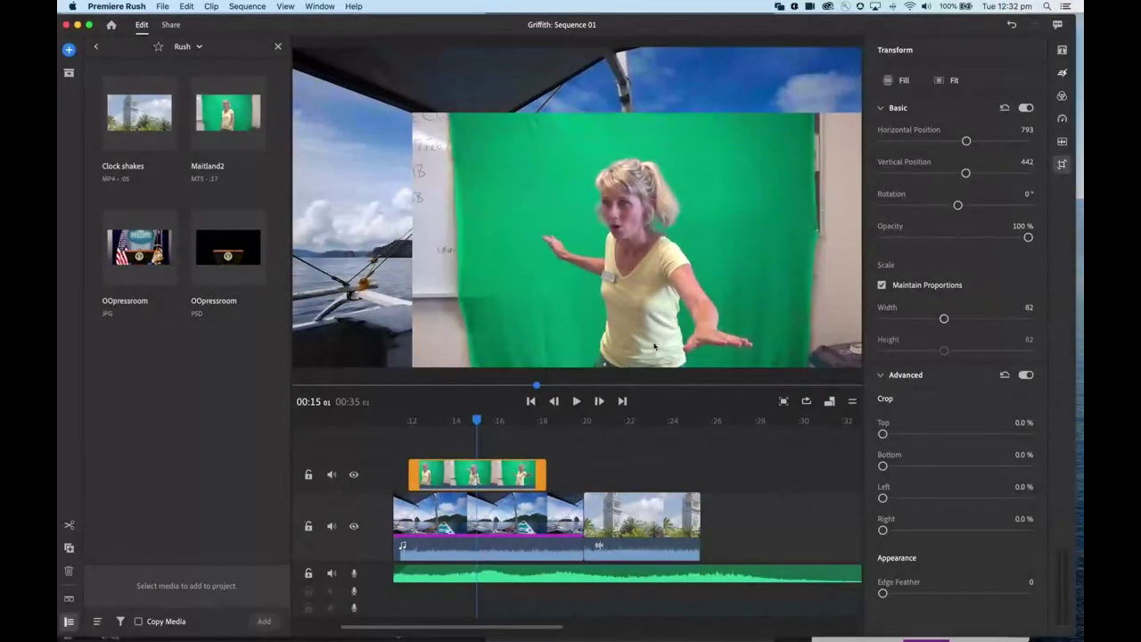
- Select the clock tower clip and play it from about 00:21 to examine the camera shake
{"action": "left_click", "coordinate": [642, 522]}
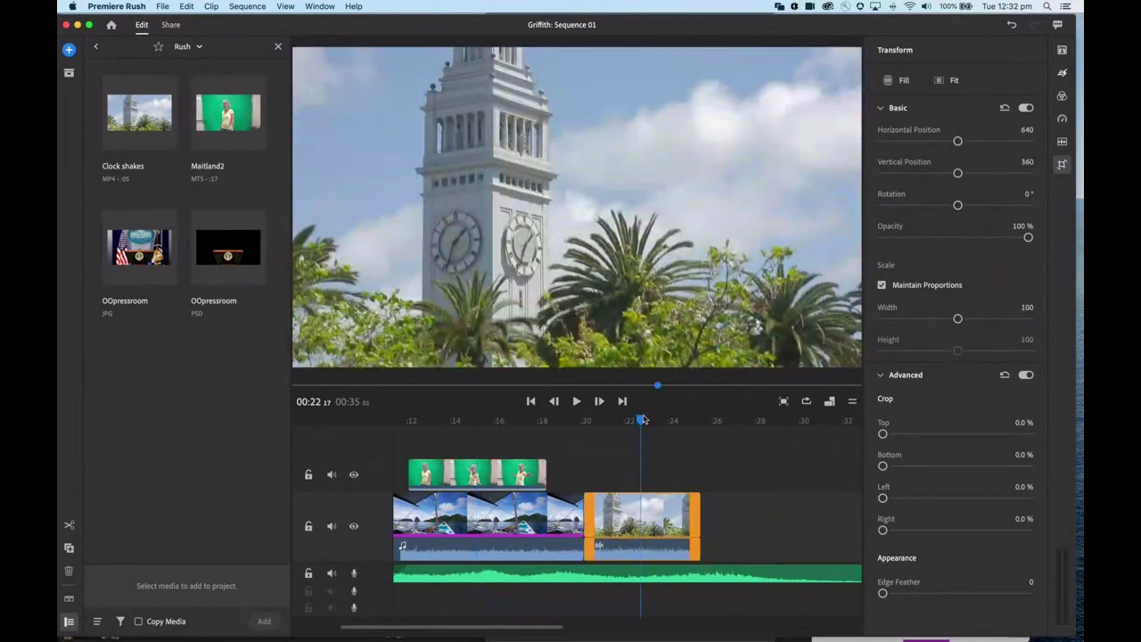
{"action": "key", "text": "space"}
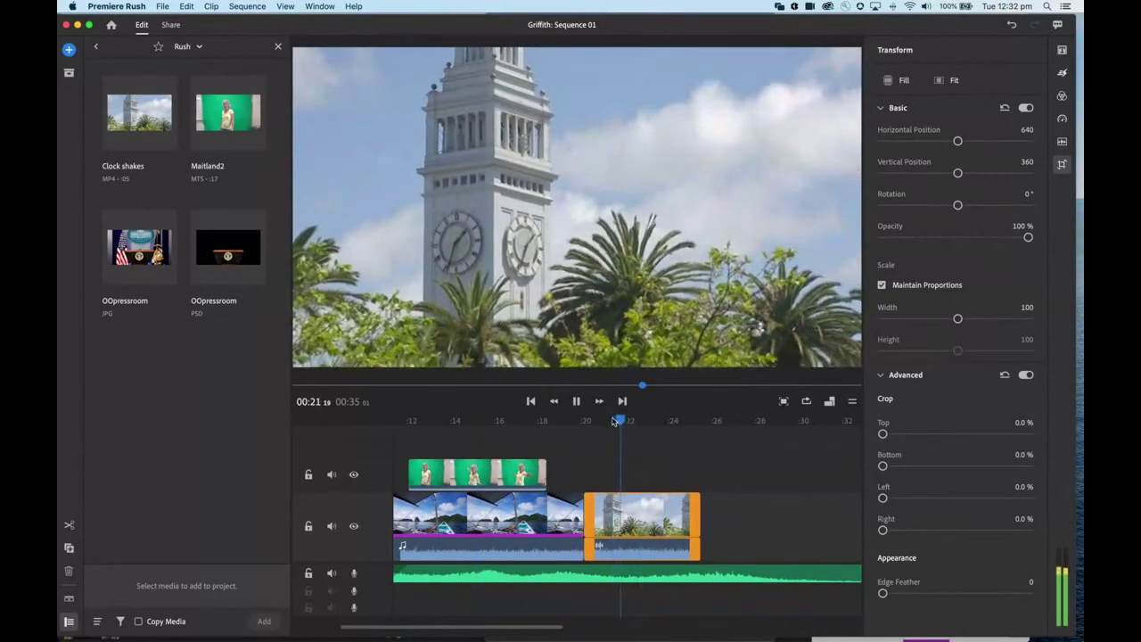
{"action": "key", "text": "space"}
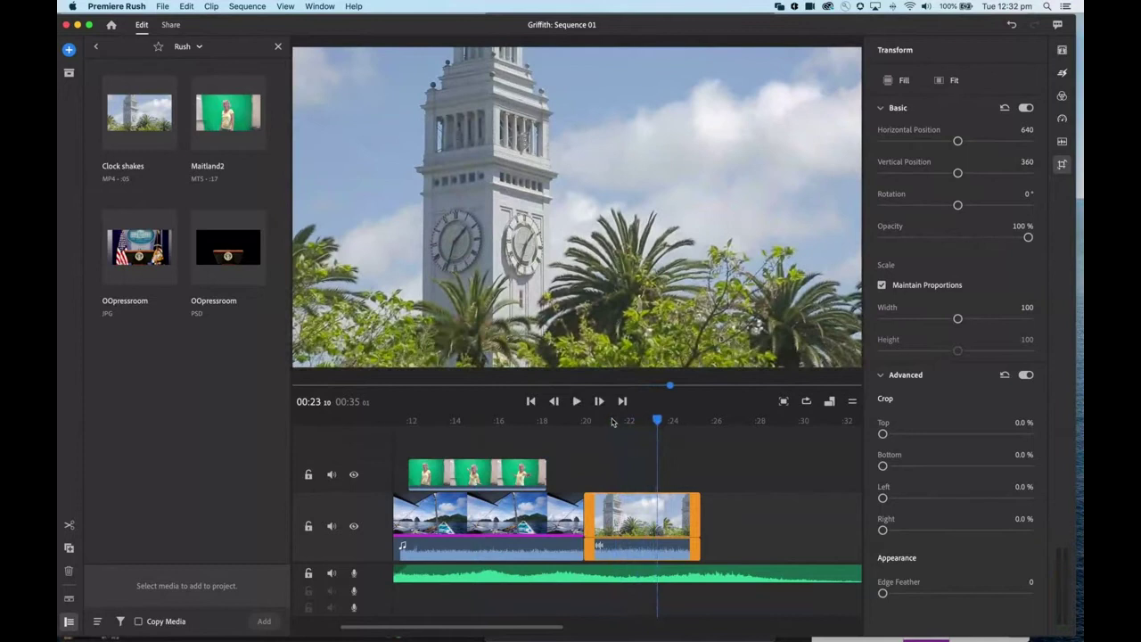
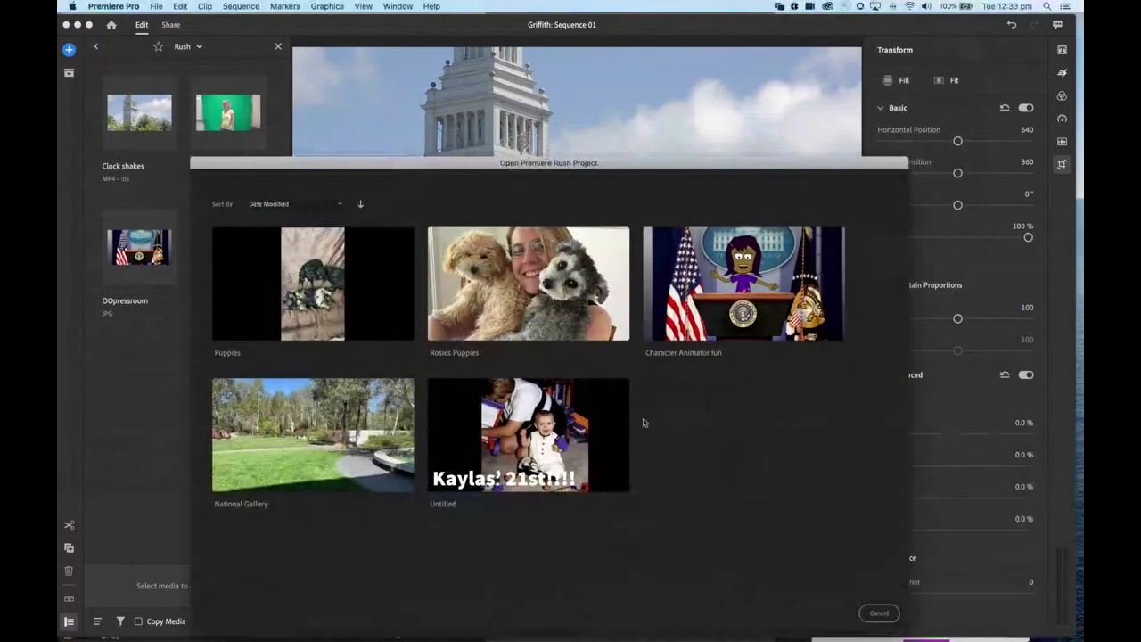
- Close the Griffith project in Premiere Rush and open it as a Rush project in Premiere Pro
{"action": "left_click", "coordinate": [879, 612]}
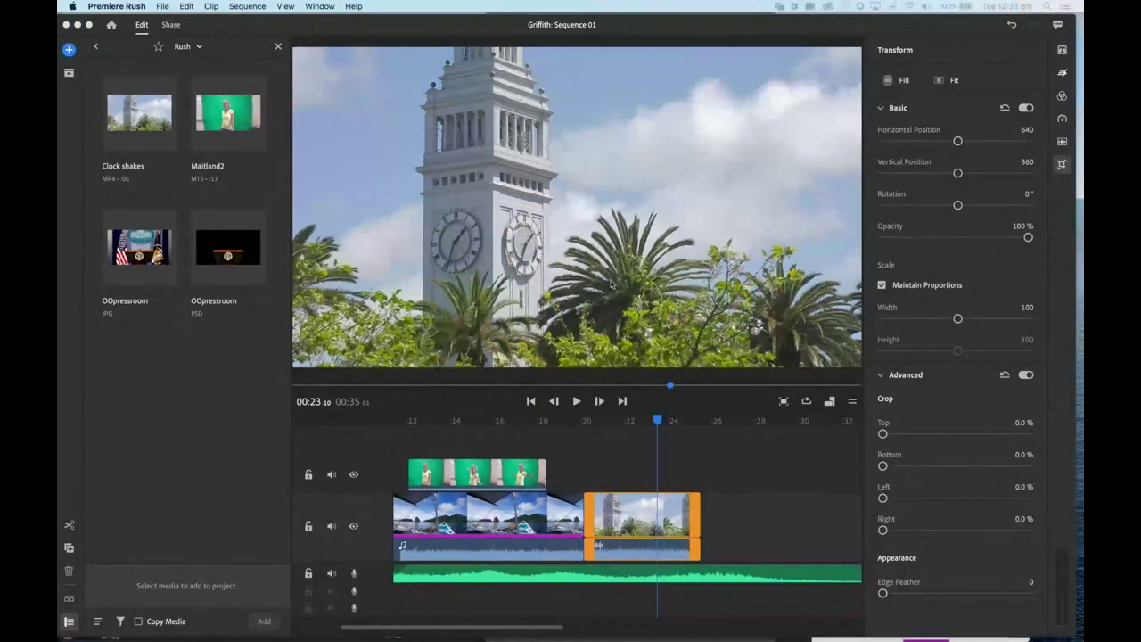
{"action": "left_click", "coordinate": [113, 27]}
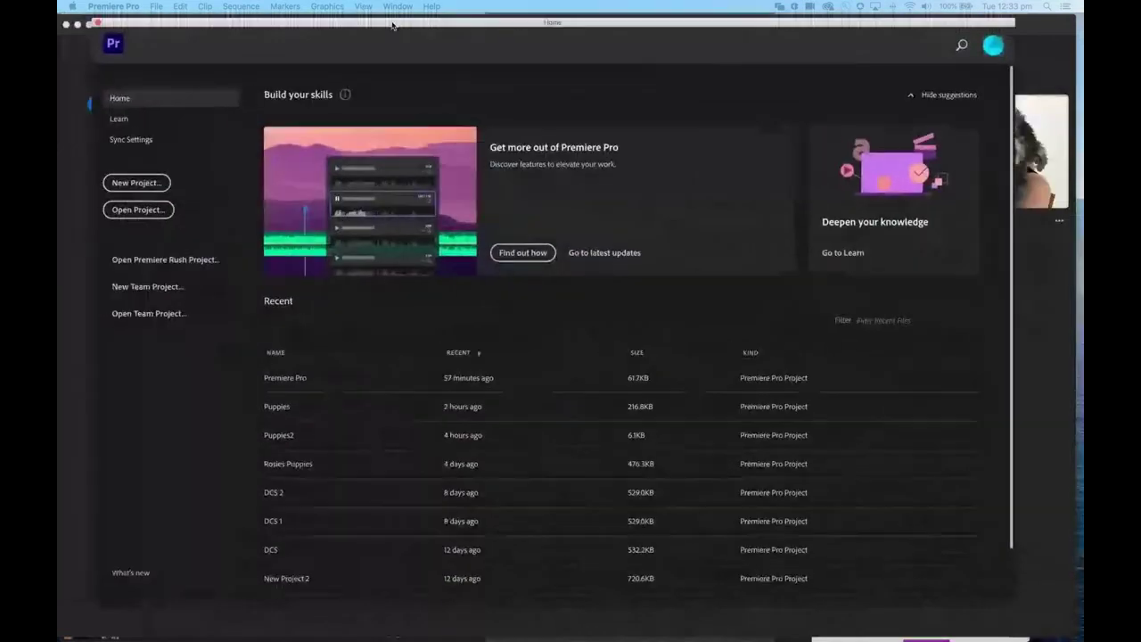
{"action": "left_click_drag", "start_coordinate": [392, 25], "coordinate": [367, 31]}
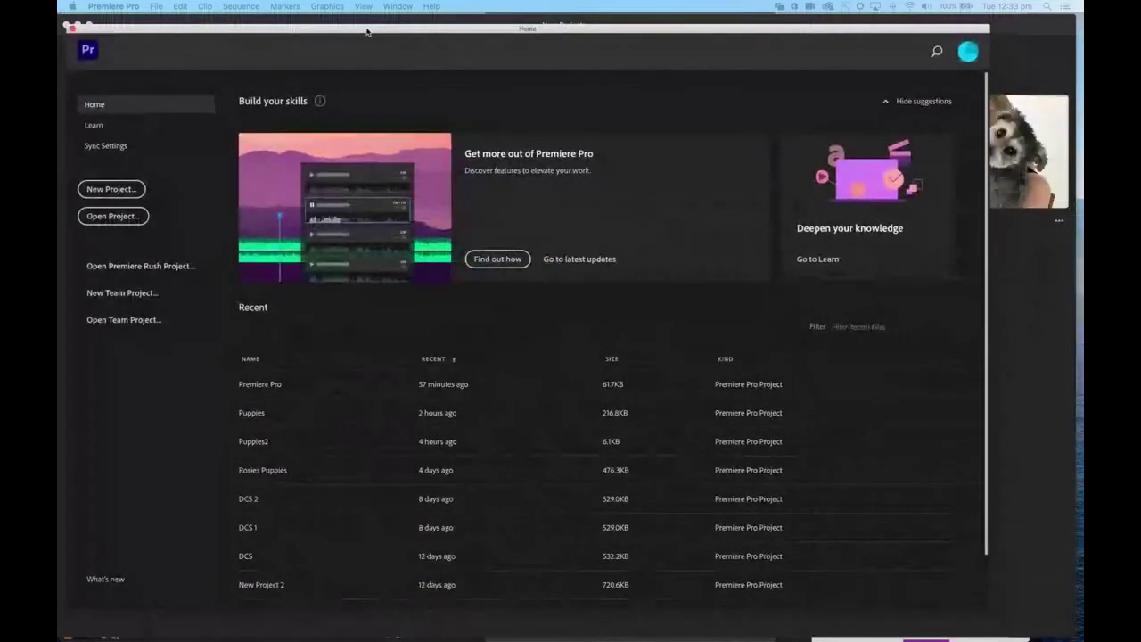
{"action": "left_click", "coordinate": [127, 269]}
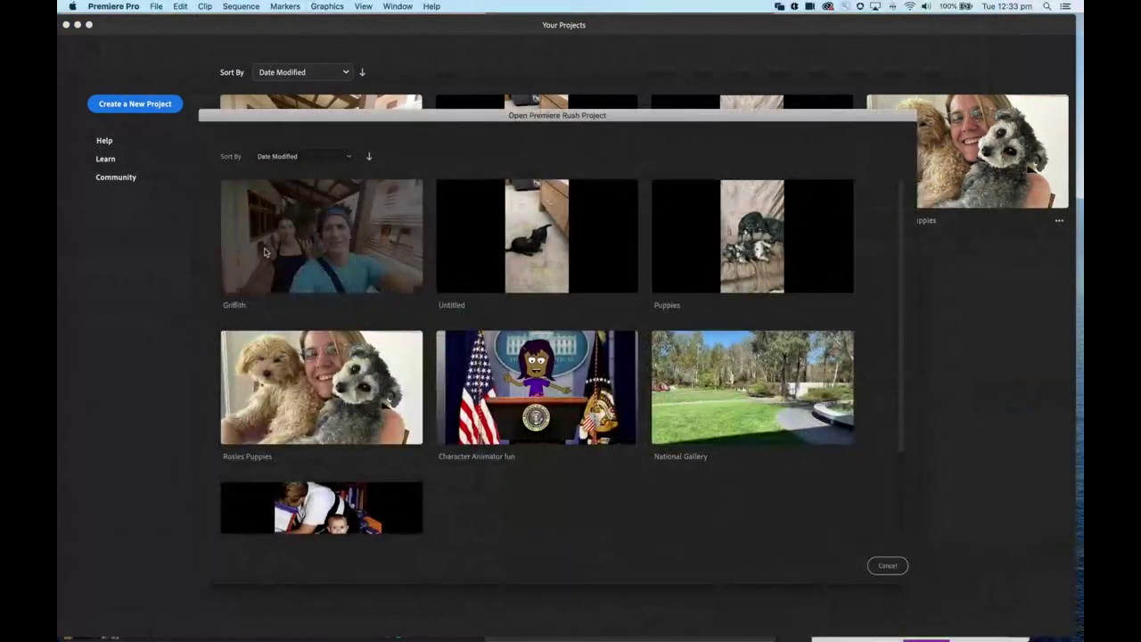
{"action": "left_click", "coordinate": [320, 253]}
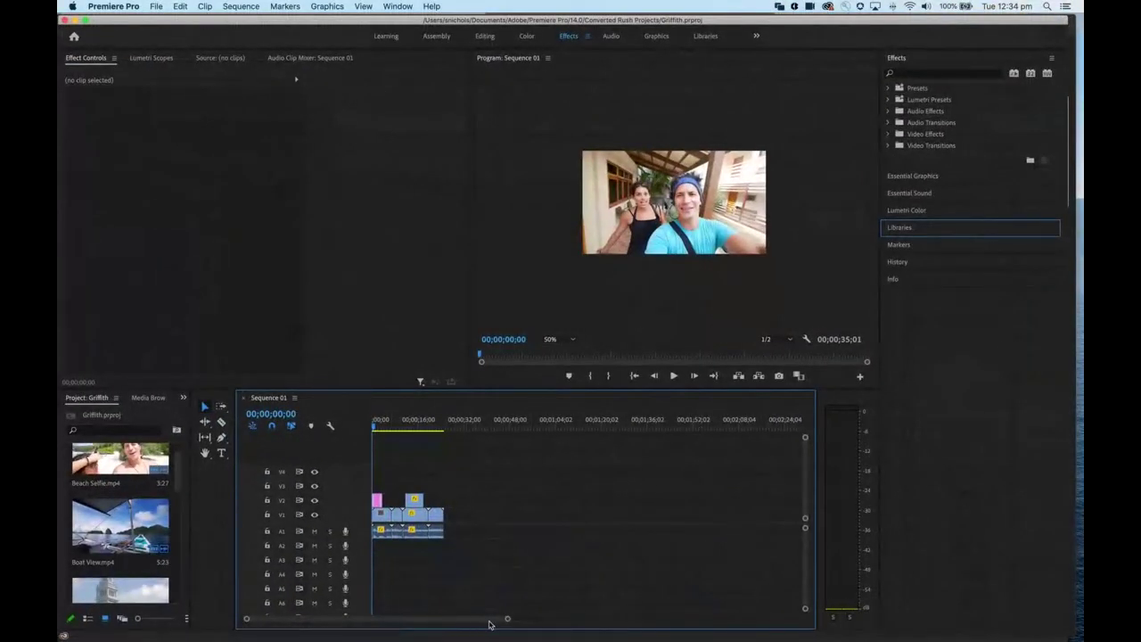
- Set the program preview to Fit and go to about 00;00;12;25, where the green-screen clip overlaps the boat
{"action": "left_click_drag", "start_coordinate": [508, 620], "coordinate": [433, 620]}
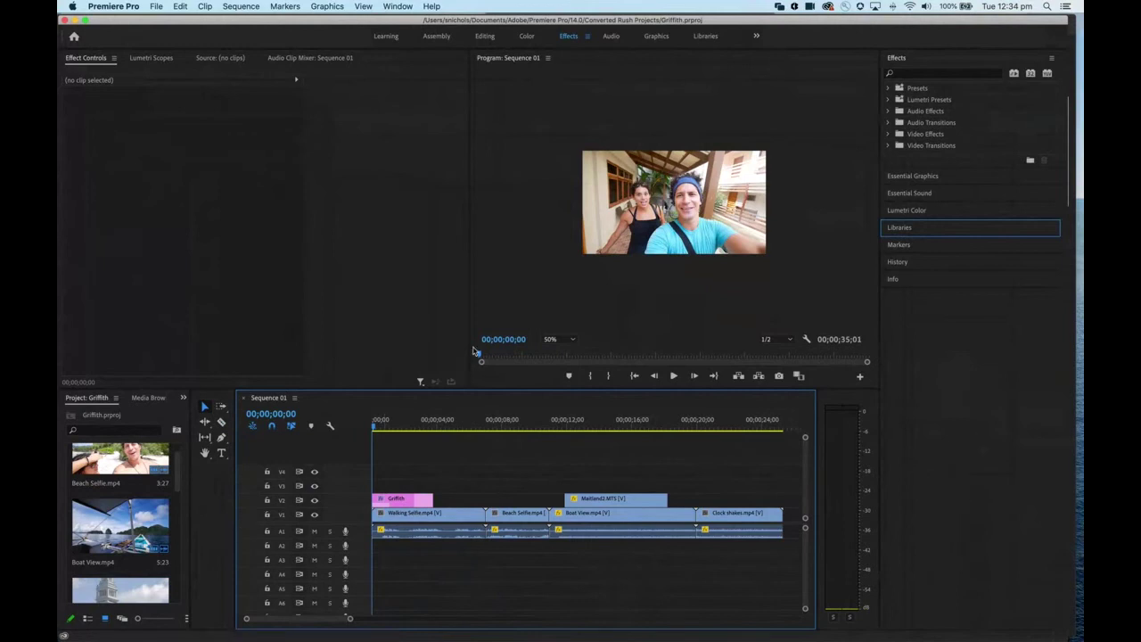
{"action": "left_click", "coordinate": [573, 340]}
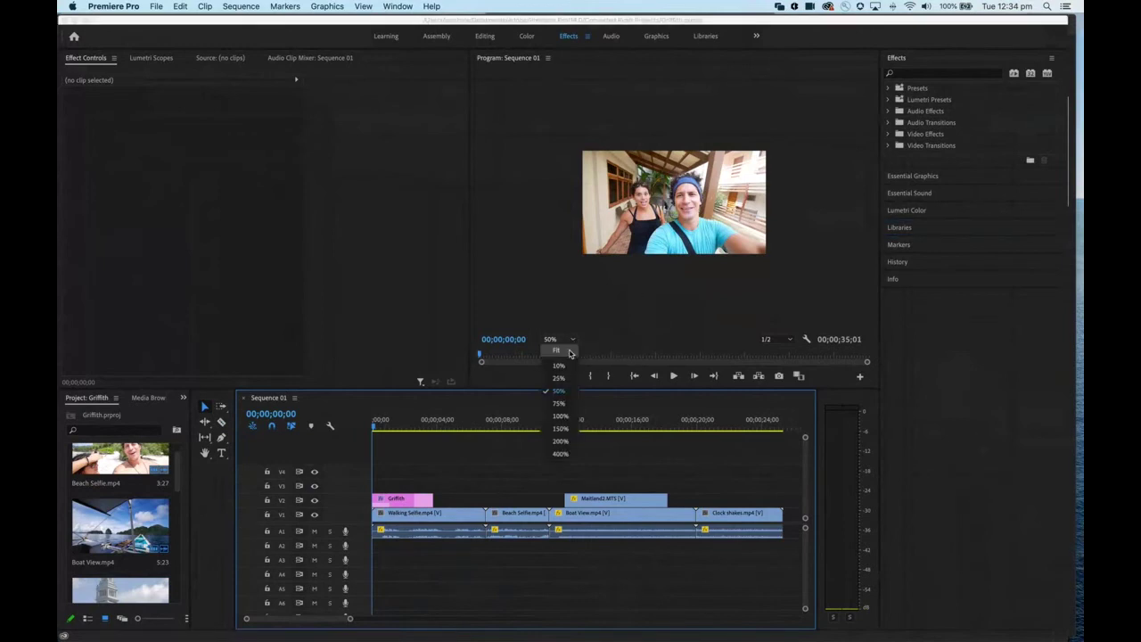
{"action": "left_click", "coordinate": [568, 350]}
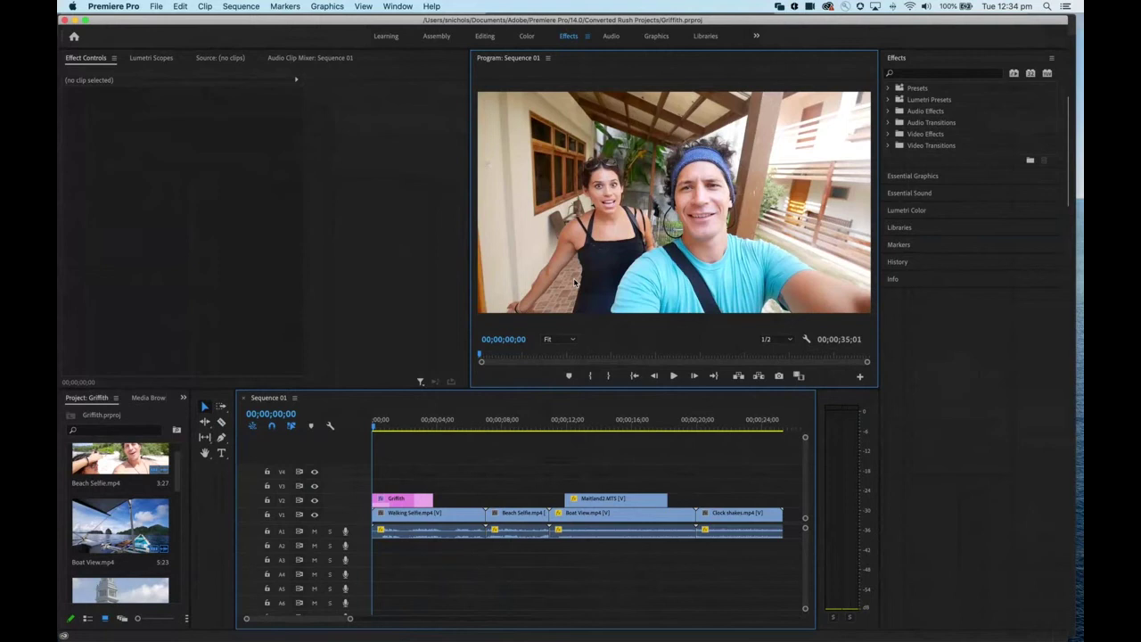
{"action": "left_click", "coordinate": [599, 415]}
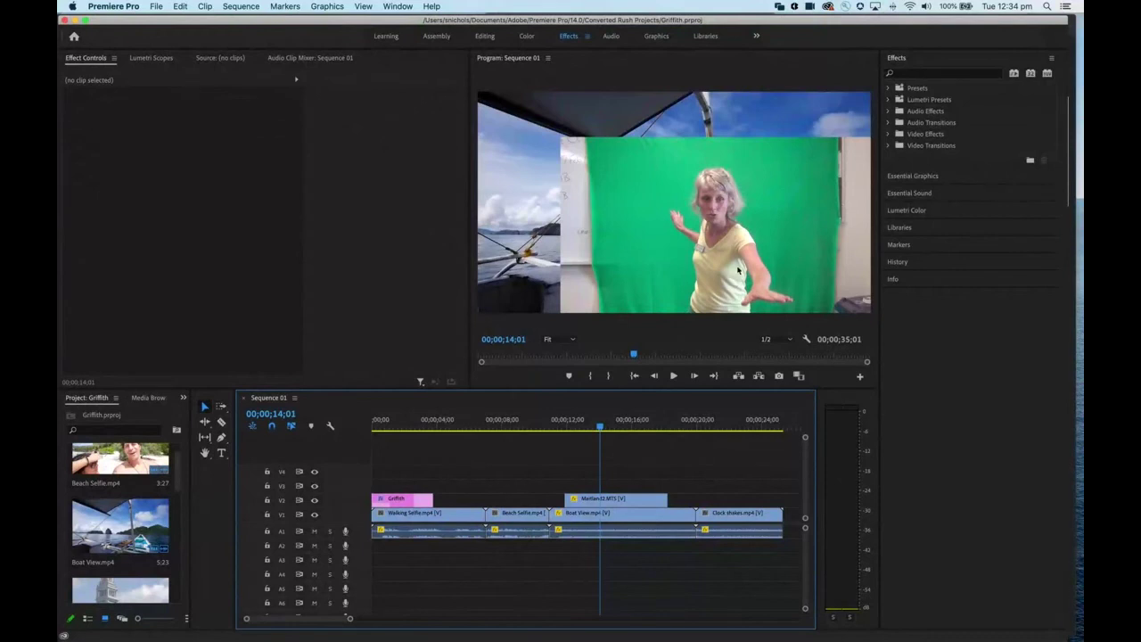
{"action": "left_click_drag", "start_coordinate": [599, 427], "coordinate": [581, 432]}
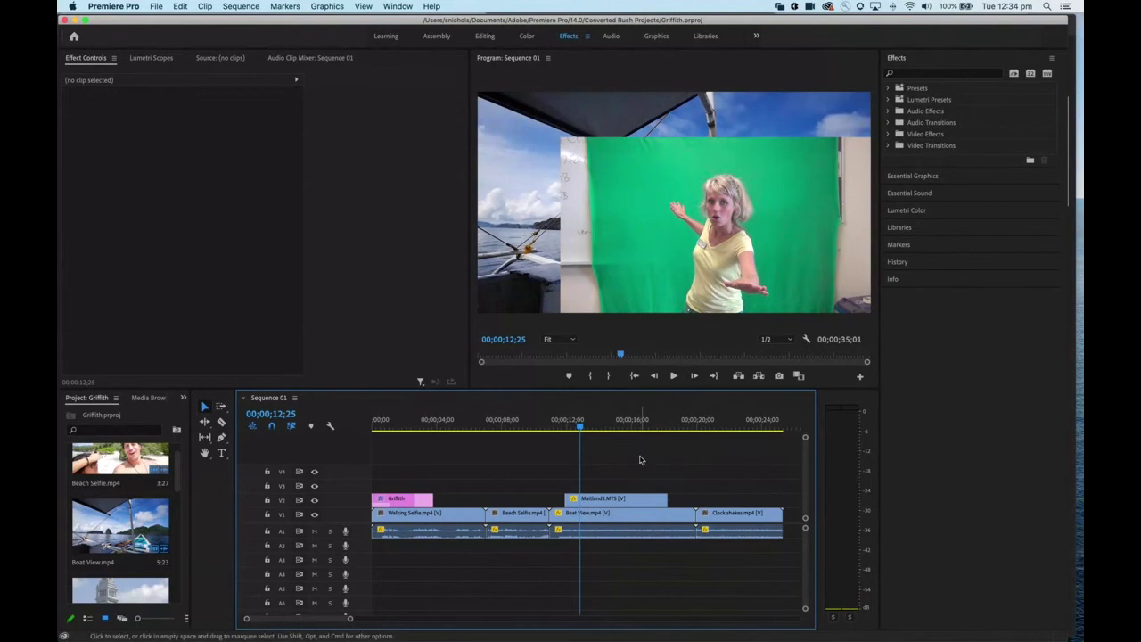
- Find the keying effects with the search term "key" and apply Ultra Key to the Maitland2 clip
{"action": "left_click", "coordinate": [619, 500]}
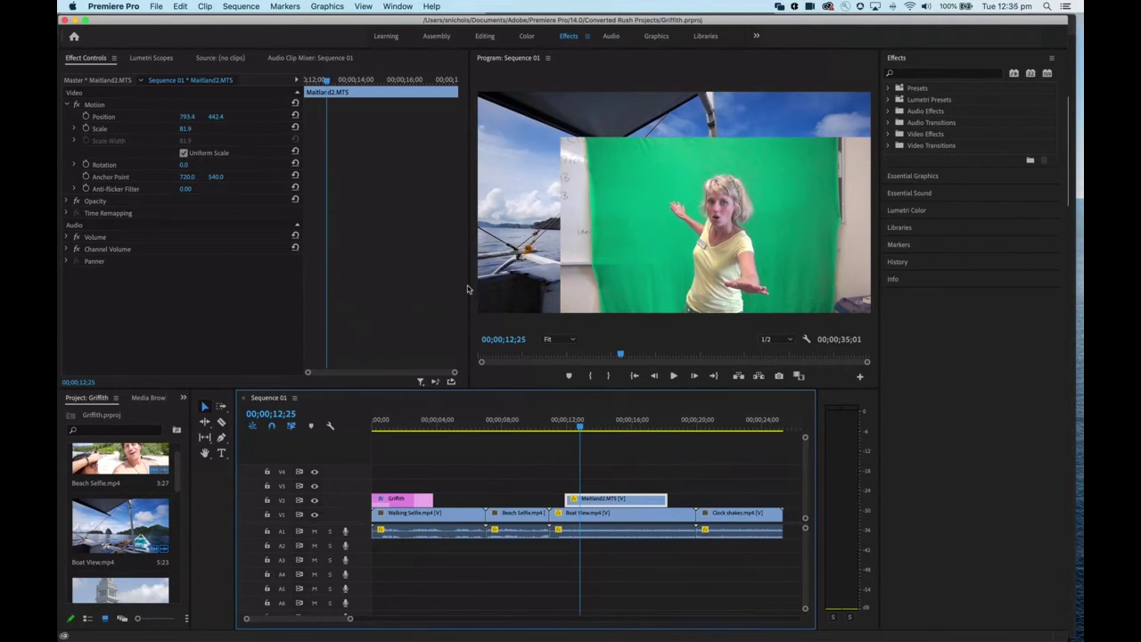
{"action": "key", "text": "space"}
{"action": "key", "text": "space"}
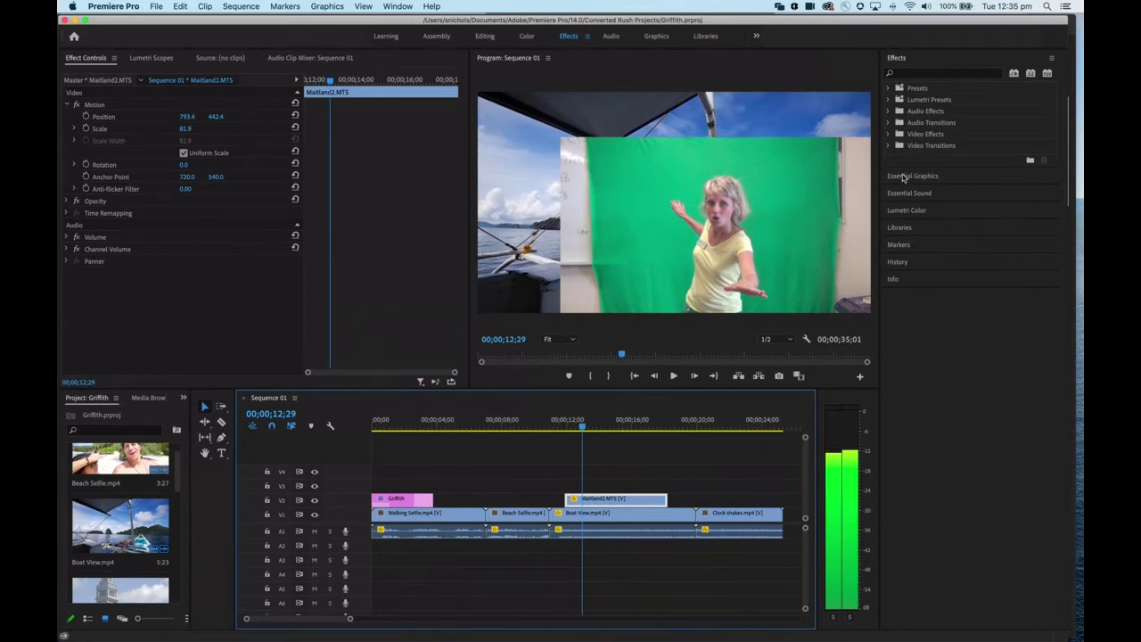
{"action": "left_click", "coordinate": [929, 73]}
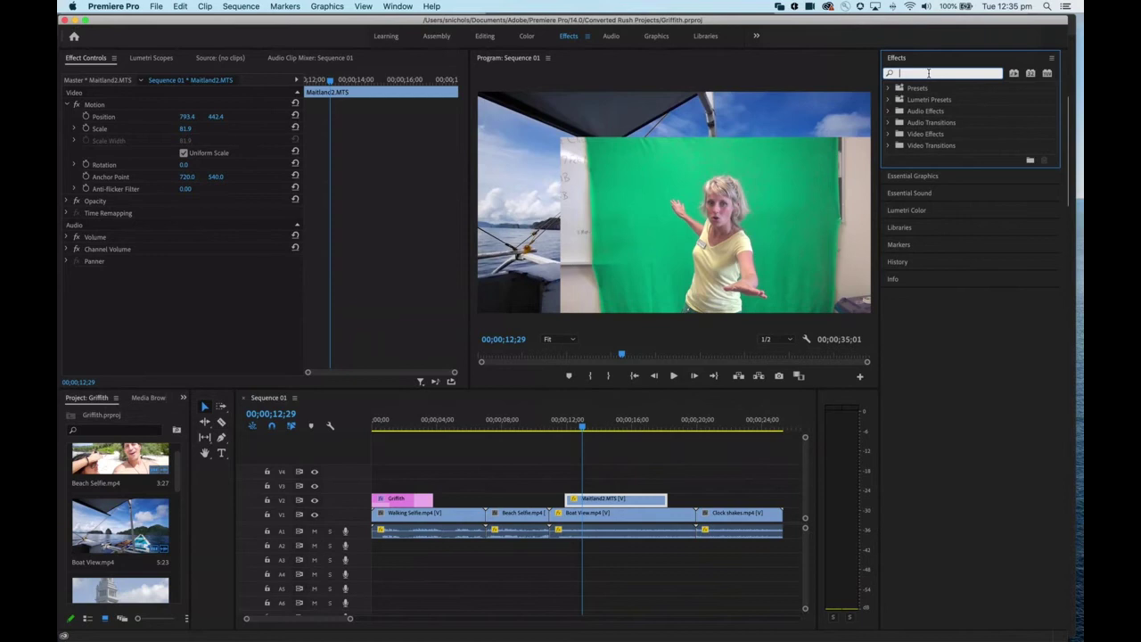
{"action": "type", "text": "key"}
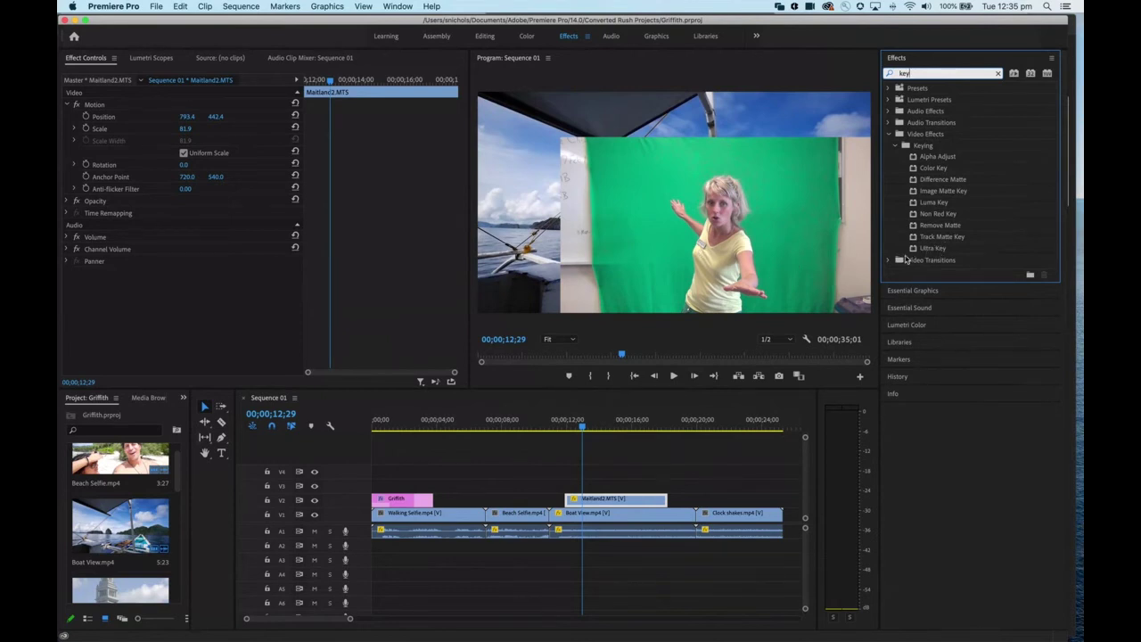
{"action": "left_click", "coordinate": [932, 249]}
{"action": "double_click", "coordinate": [930, 250]}
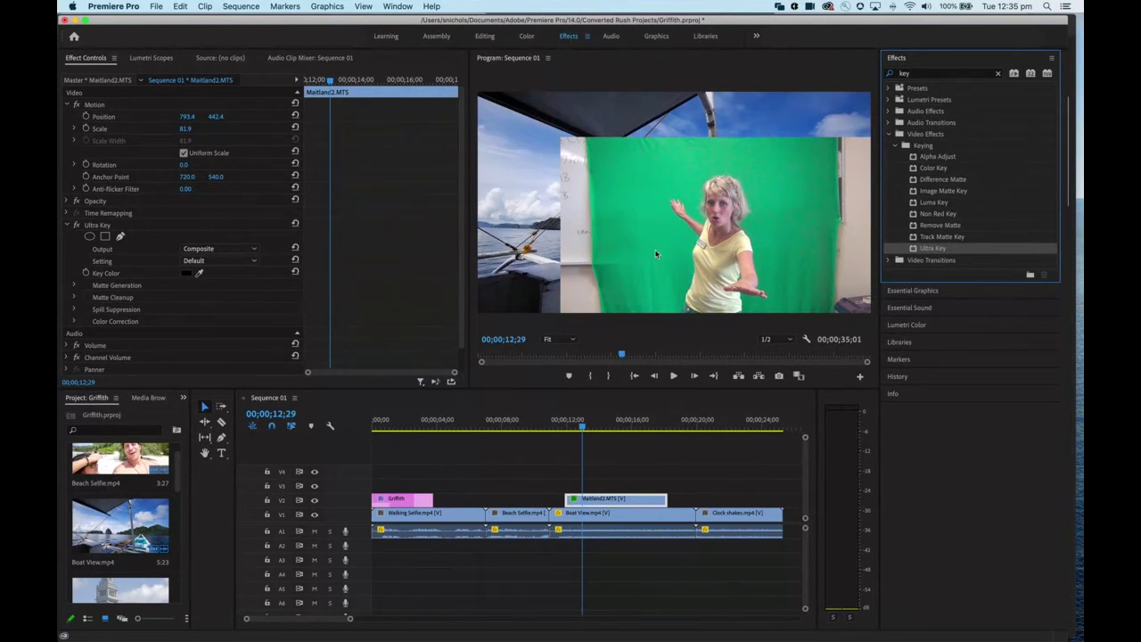
- Sample the green backdrop as the Ultra Key key colour for the Maitland2 clip in the Effects workspace
{"action": "left_click", "coordinate": [481, 36]}
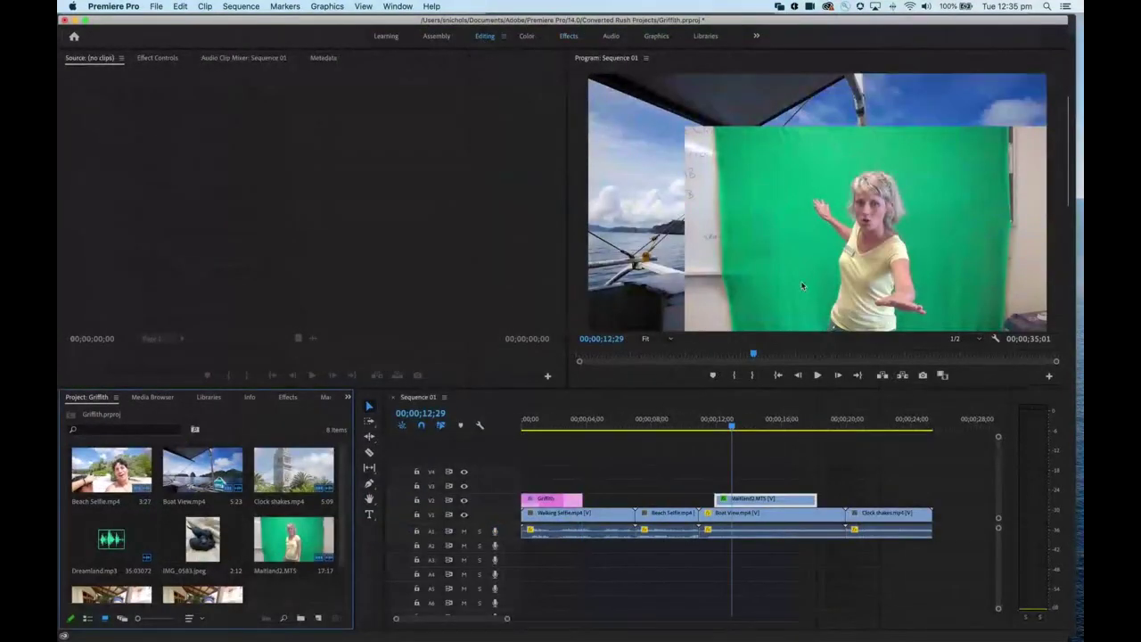
{"action": "left_click", "coordinate": [569, 37]}
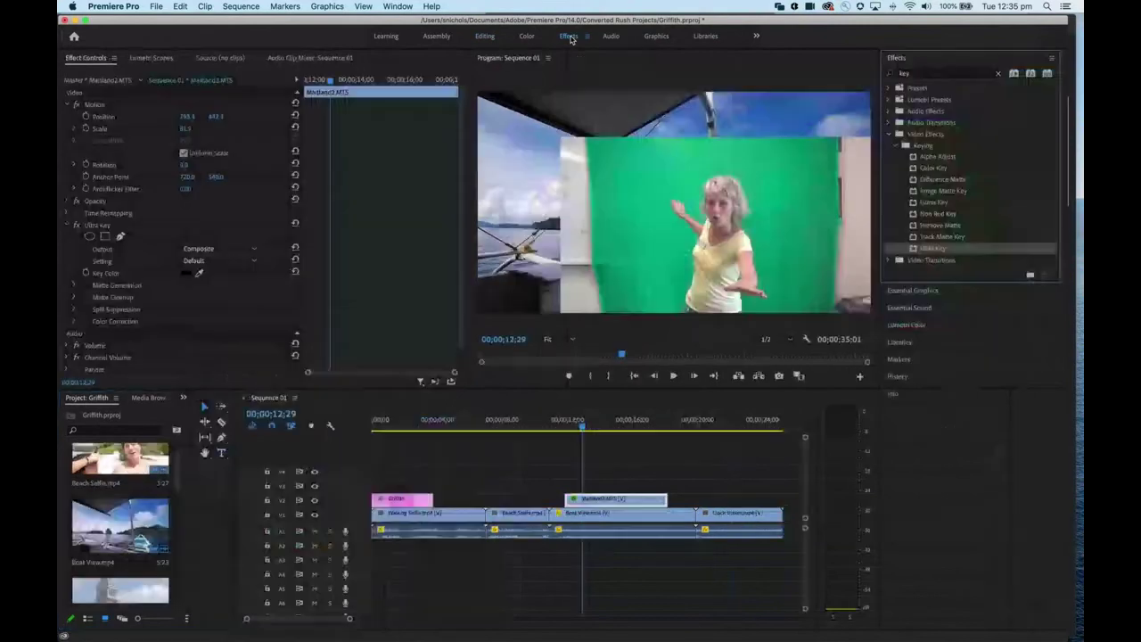
{"action": "left_click", "coordinate": [609, 502]}
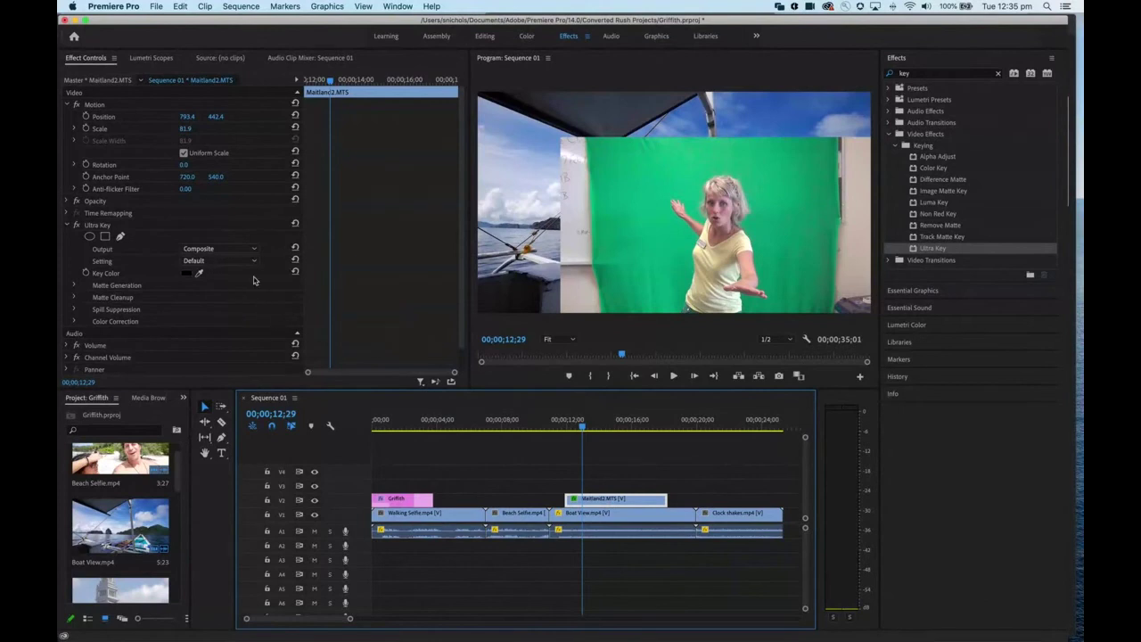
{"action": "left_click", "coordinate": [198, 275]}
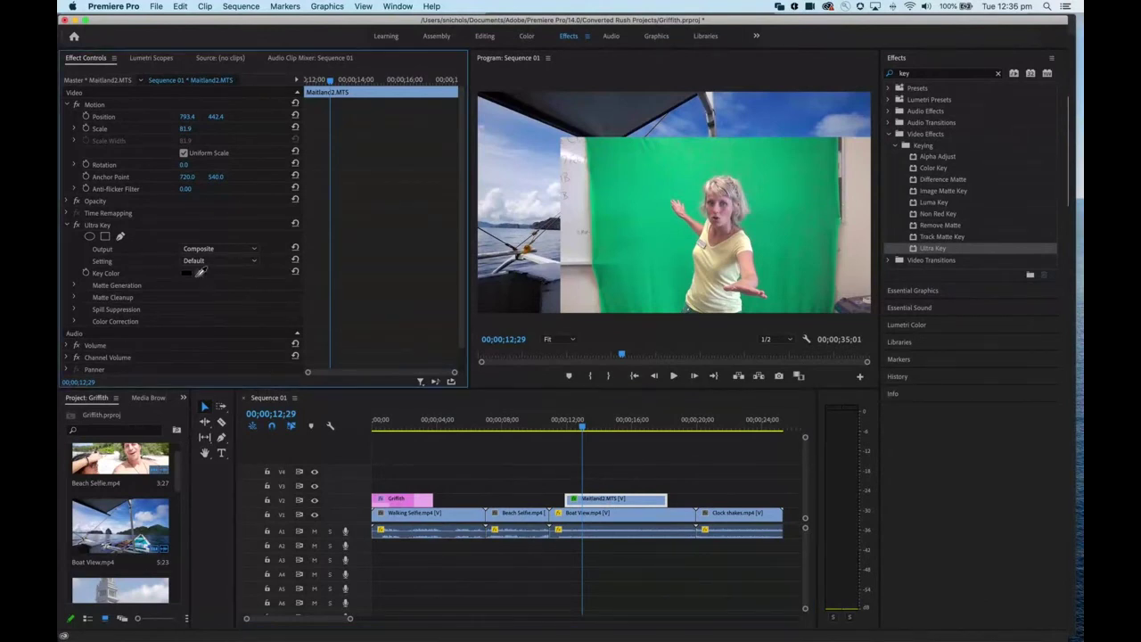
{"action": "left_click", "coordinate": [631, 230]}
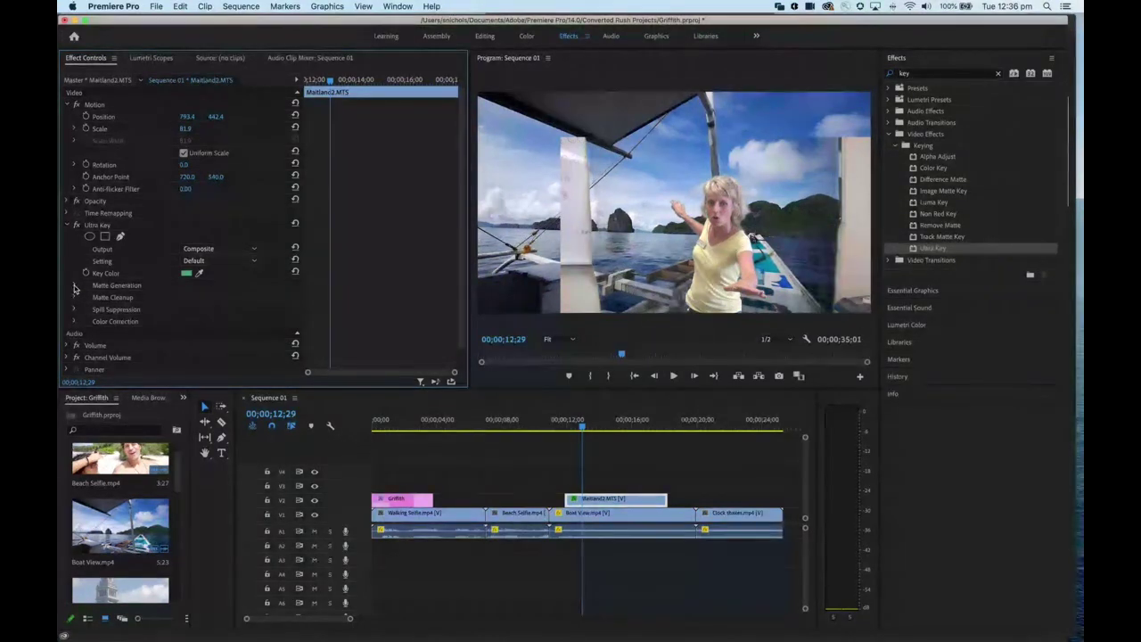
- Adjust the Soften amount in Ultra Key's Matte Cleanup settings and collapse the effect
{"action": "left_click", "coordinate": [74, 286]}
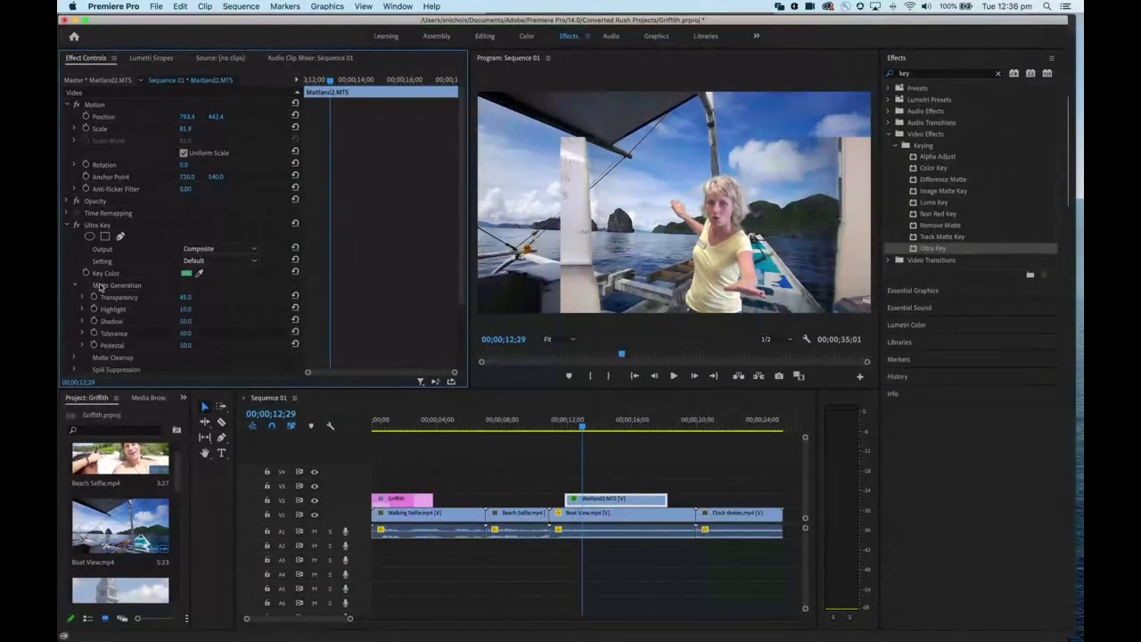
{"action": "scroll", "coordinate": [79, 275], "scroll_direction": "down", "scroll_amount": 1}
{"action": "scroll", "coordinate": [78, 274], "scroll_direction": "down", "scroll_amount": 1}
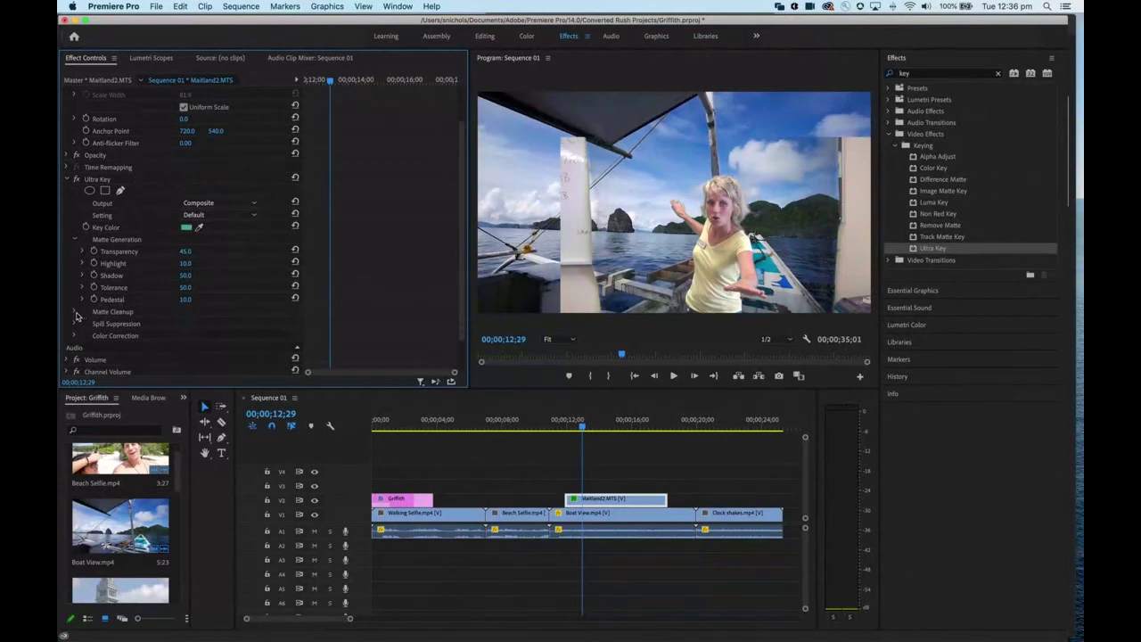
{"action": "left_click", "coordinate": [74, 312]}
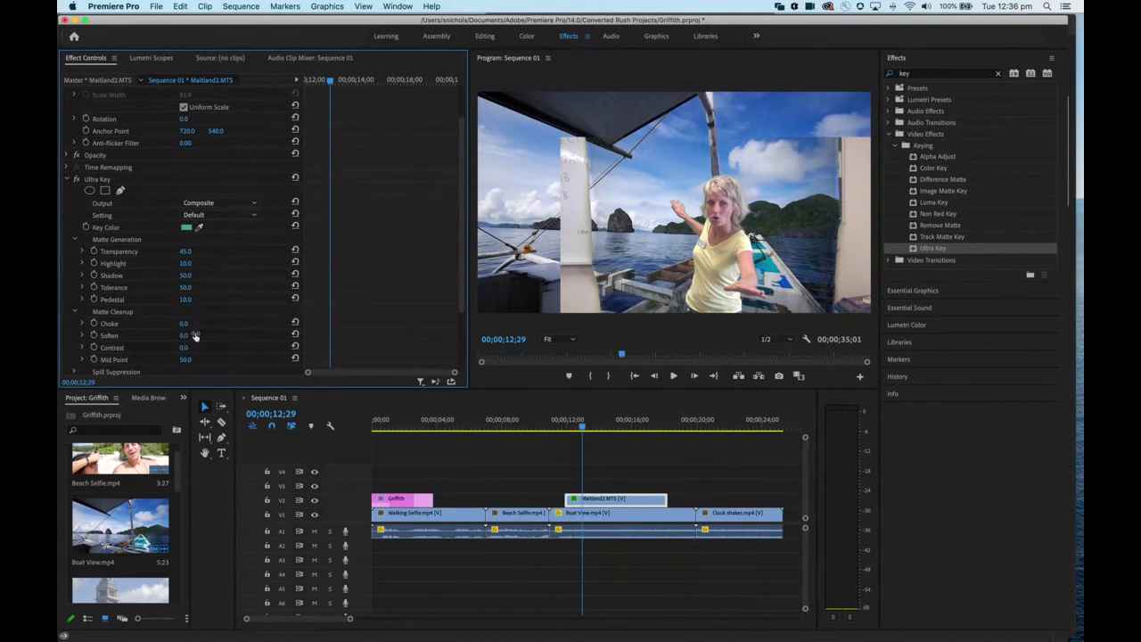
{"action": "left_click_drag", "start_coordinate": [184, 336], "coordinate": [196, 336]}
{"action": "left_click", "coordinate": [68, 180]}
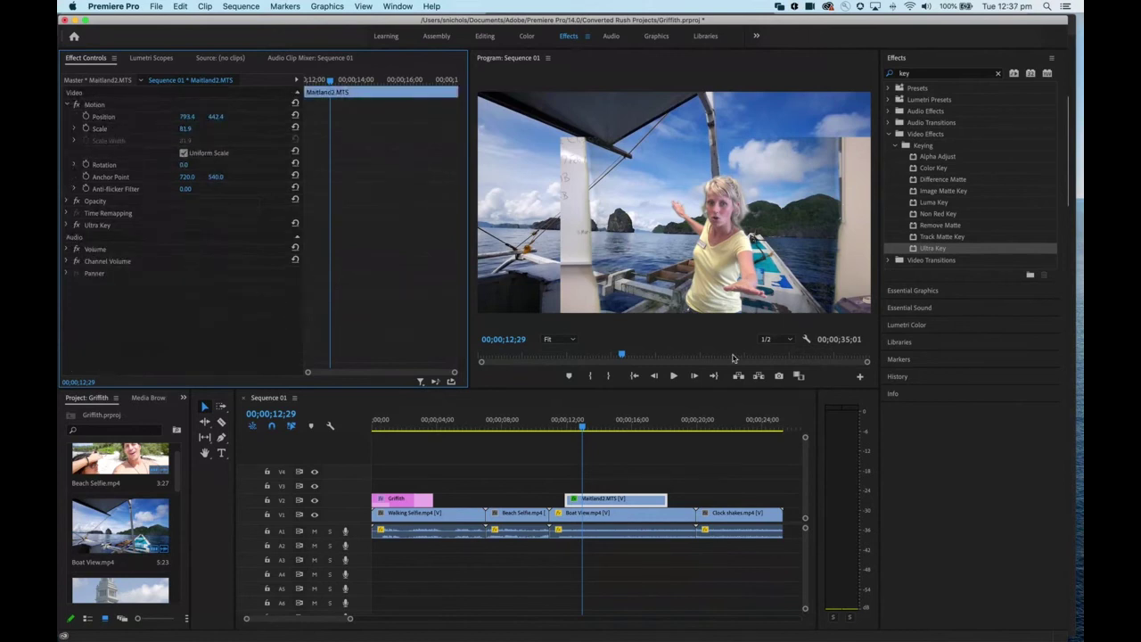
- Apply the Crop effect to the Maitland2 clip and set its left crop to 32%
{"action": "left_click", "coordinate": [939, 74]}
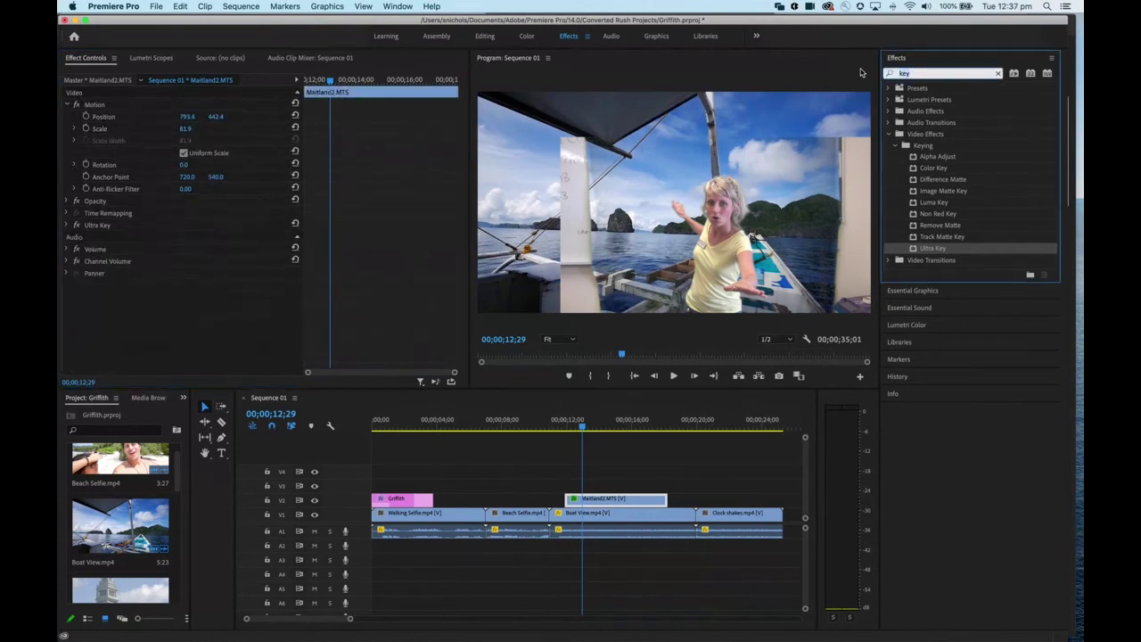
{"action": "type", "text": "crop"}
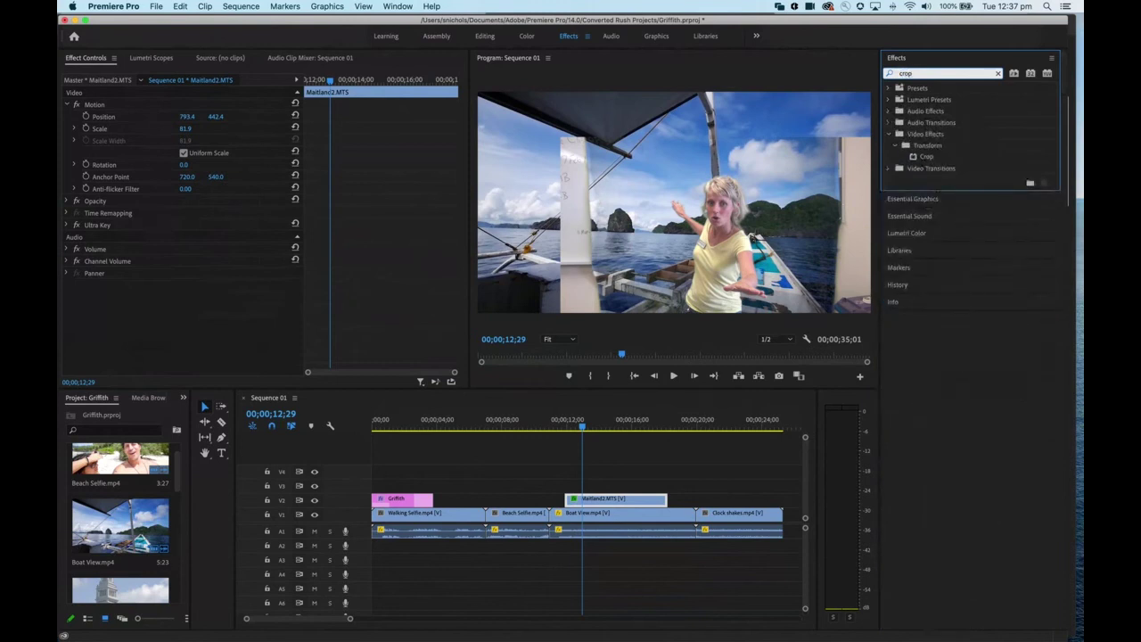
{"action": "double_click", "coordinate": [925, 157]}
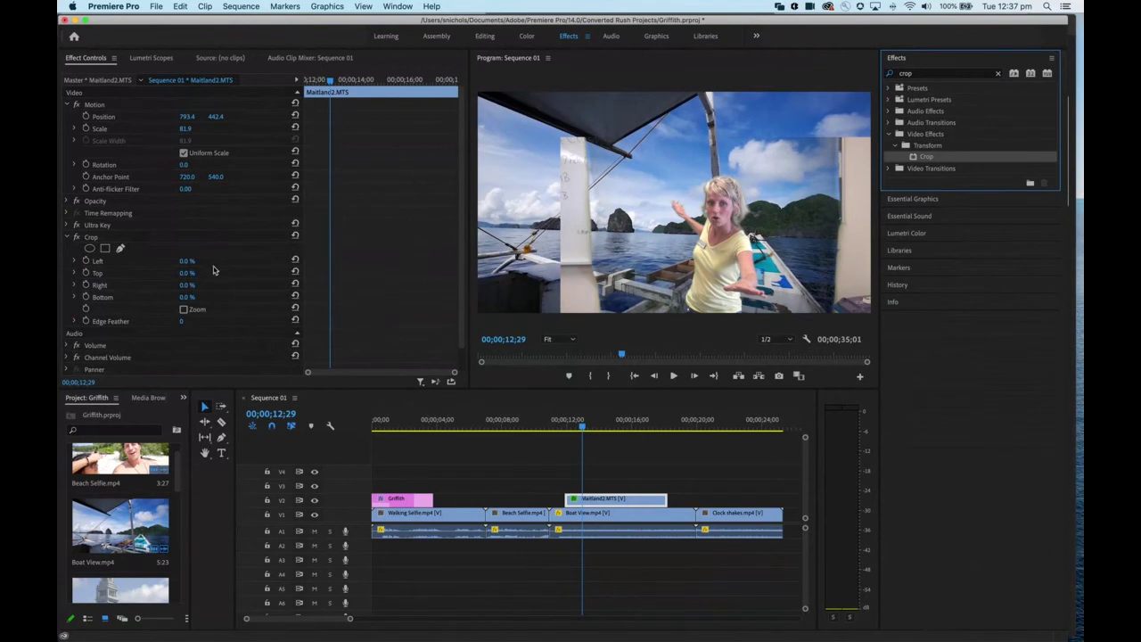
{"action": "left_click", "coordinate": [181, 261]}
{"action": "type", "text": "32"}
{"action": "key", "text": "Return"}
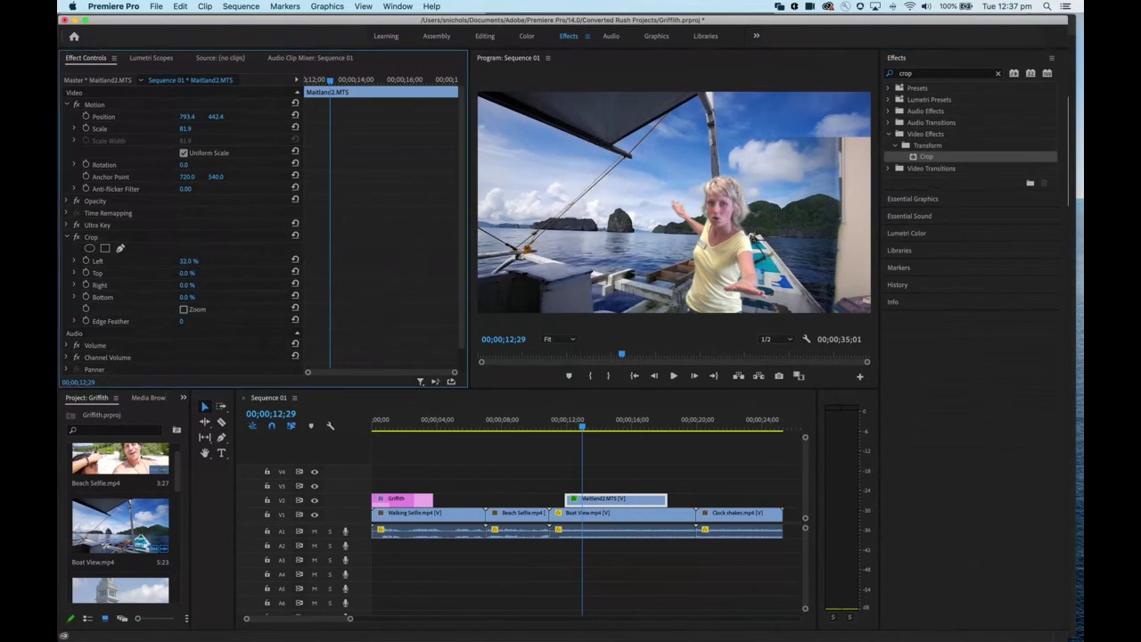
- Set the Maitland2 clip's crop to 21% on the left and 24% on the right, and check the composite further along the clip
{"action": "left_click_drag", "start_coordinate": [188, 261], "coordinate": [185, 261]}
{"action": "left_click_drag", "start_coordinate": [188, 284], "coordinate": [210, 284]}
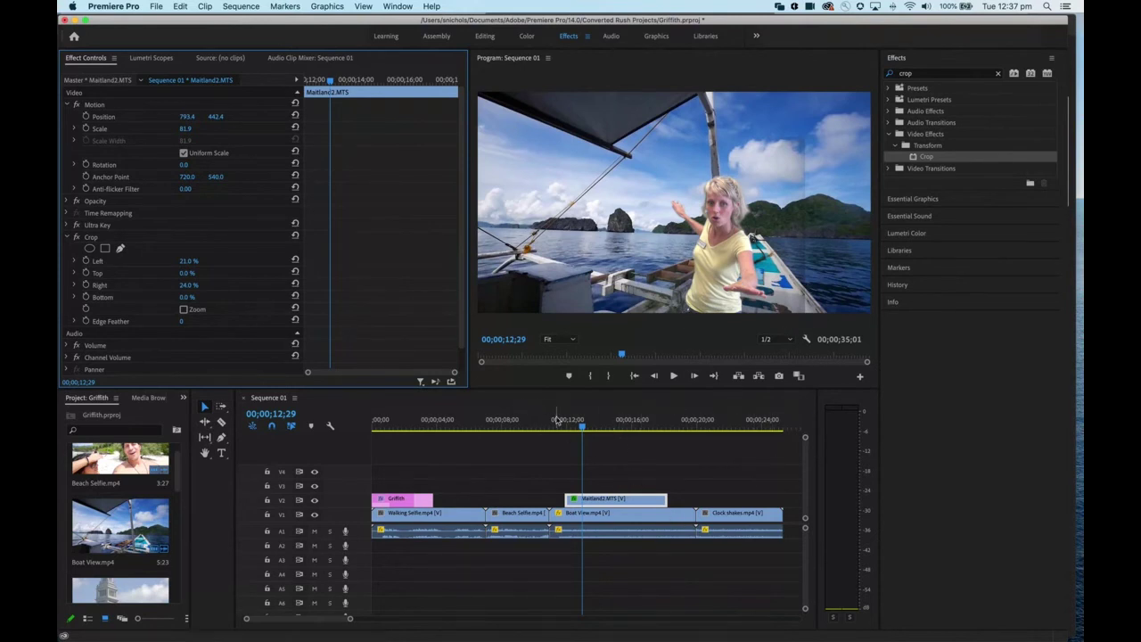
{"action": "left_click", "coordinate": [584, 428]}
{"action": "left_click_drag", "start_coordinate": [584, 429], "coordinate": [627, 431]}
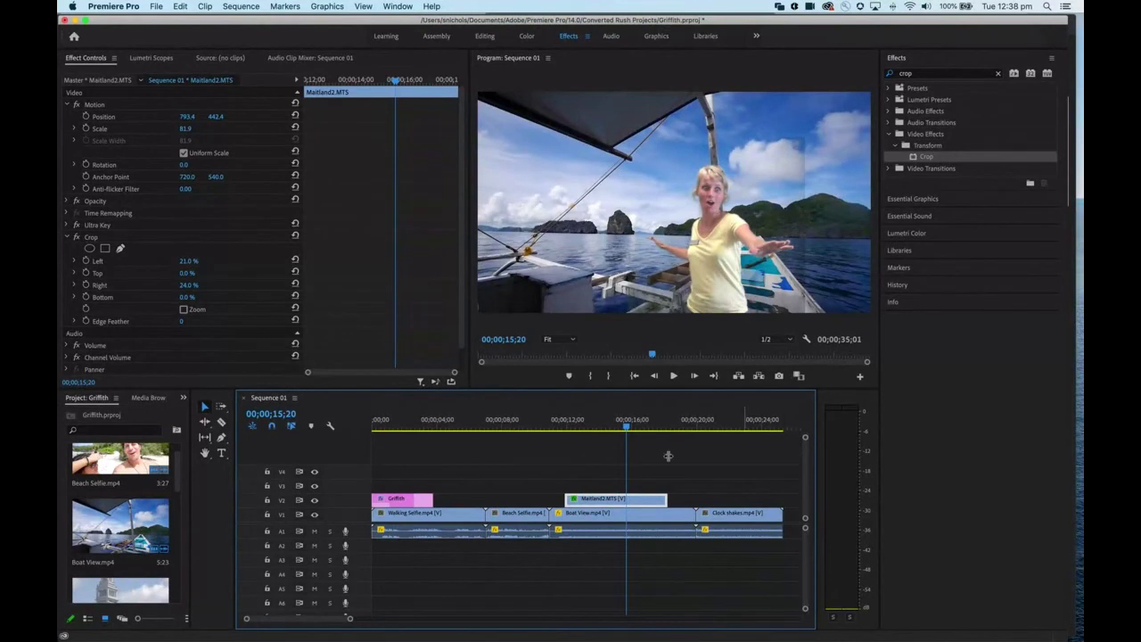
- Select the Clock shakes clip in the timeline and play it to examine its camera shake
{"action": "left_click", "coordinate": [893, 77]}
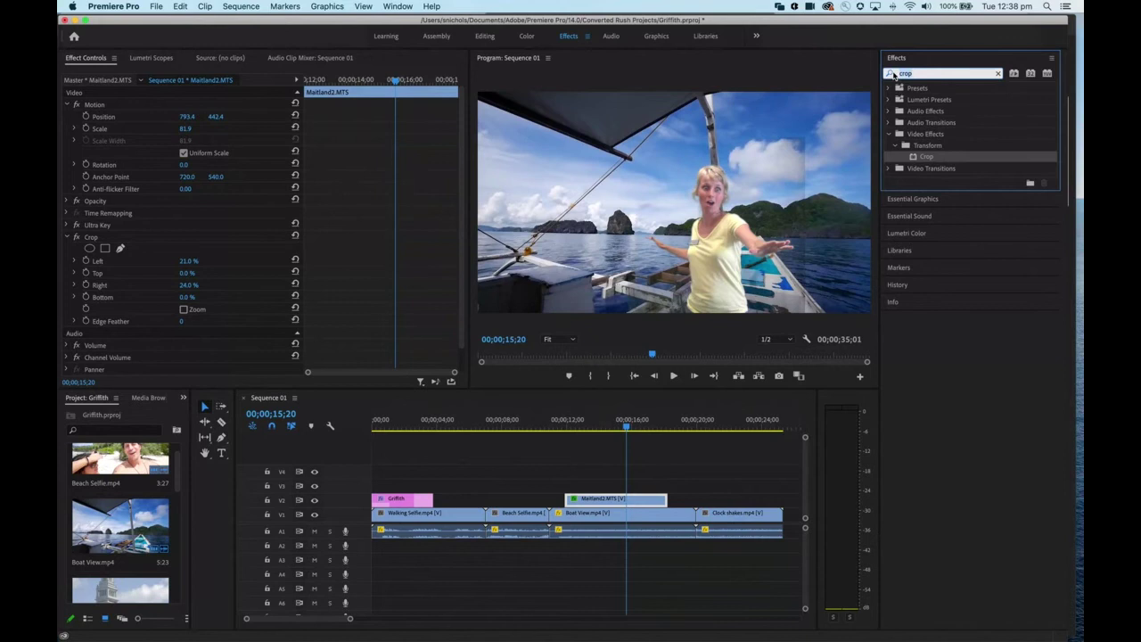
{"action": "left_click", "coordinate": [722, 427]}
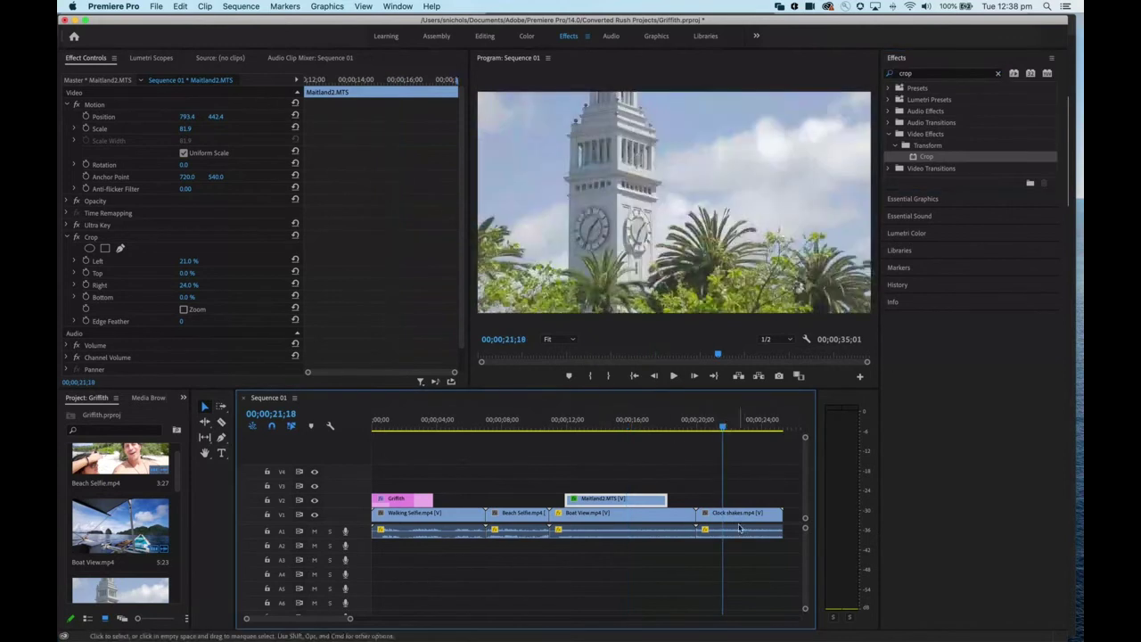
{"action": "left_click", "coordinate": [745, 524]}
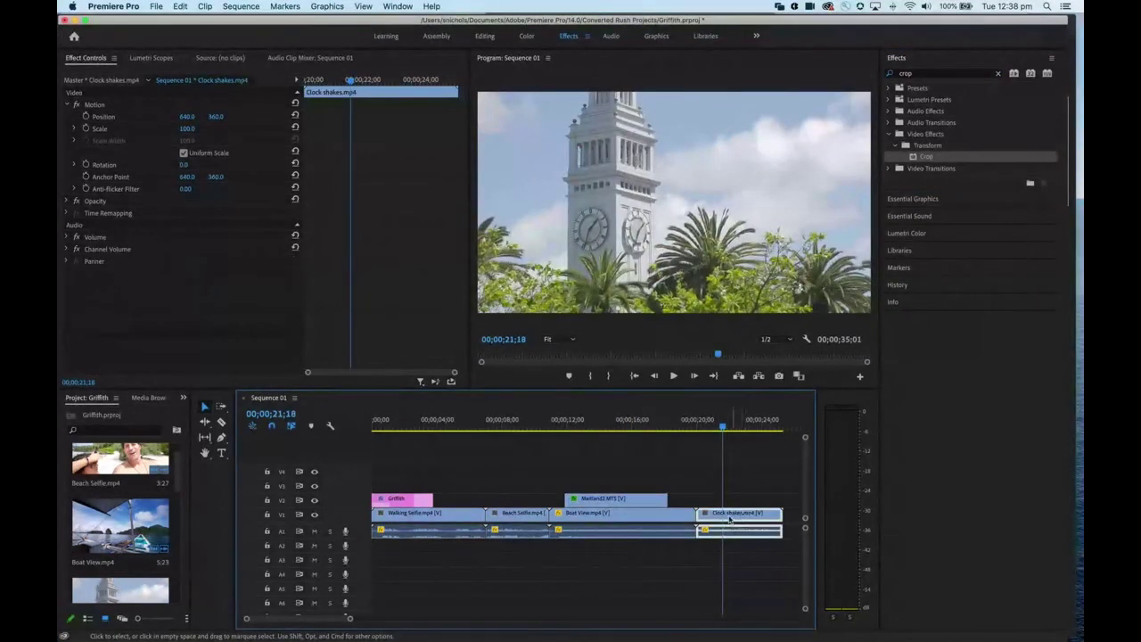
{"action": "left_click", "coordinate": [714, 430]}
{"action": "key", "text": "space"}
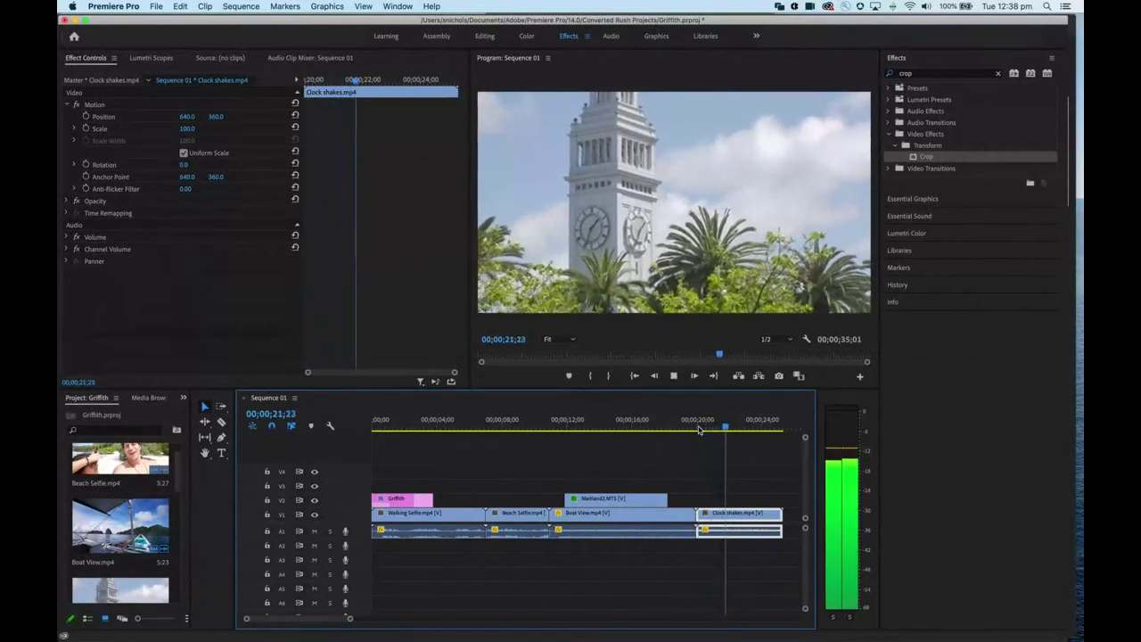
{"action": "key", "text": "space"}
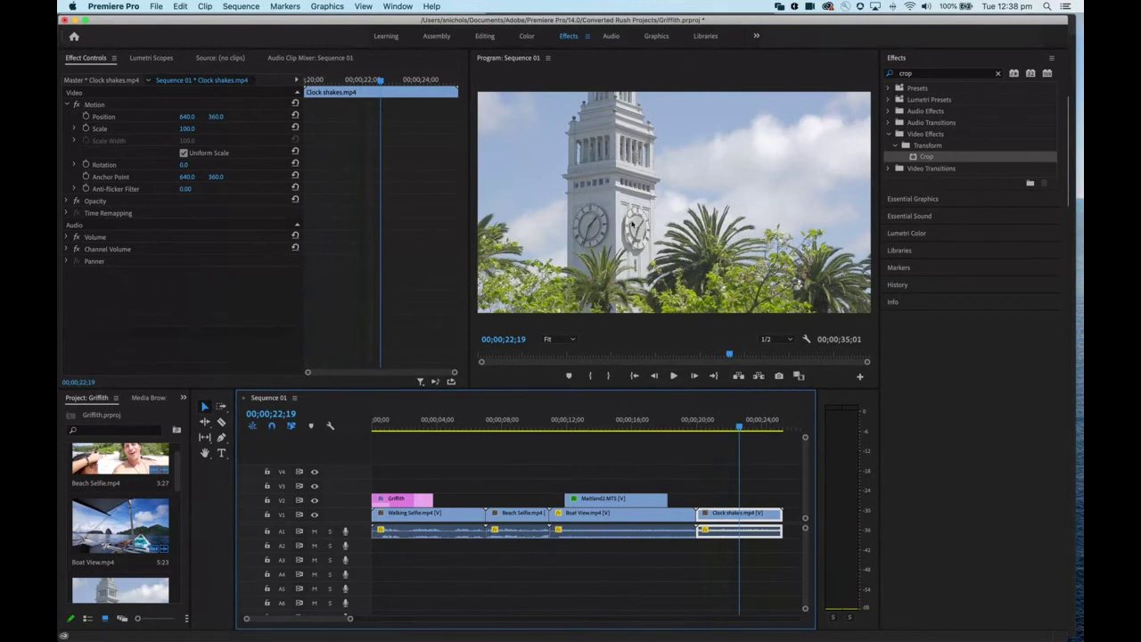
- Find the stabilizing effect with the search term "stab", apply Warp Stabilizer to the Clock shakes clip and play back the result
{"action": "left_click", "coordinate": [900, 75]}
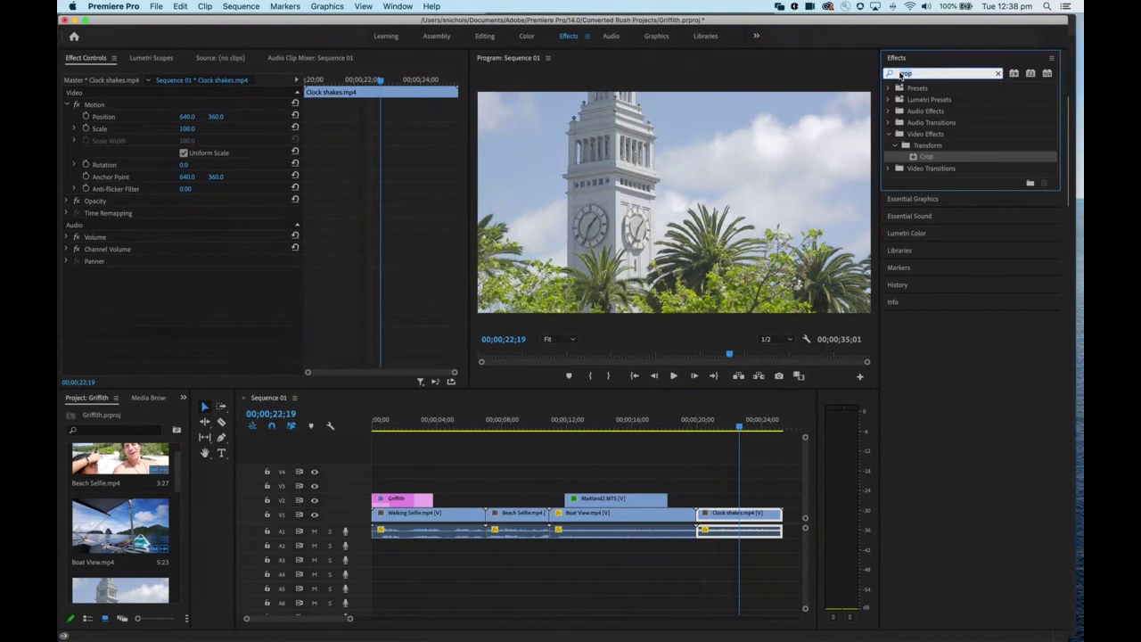
{"action": "type", "text": "stab"}
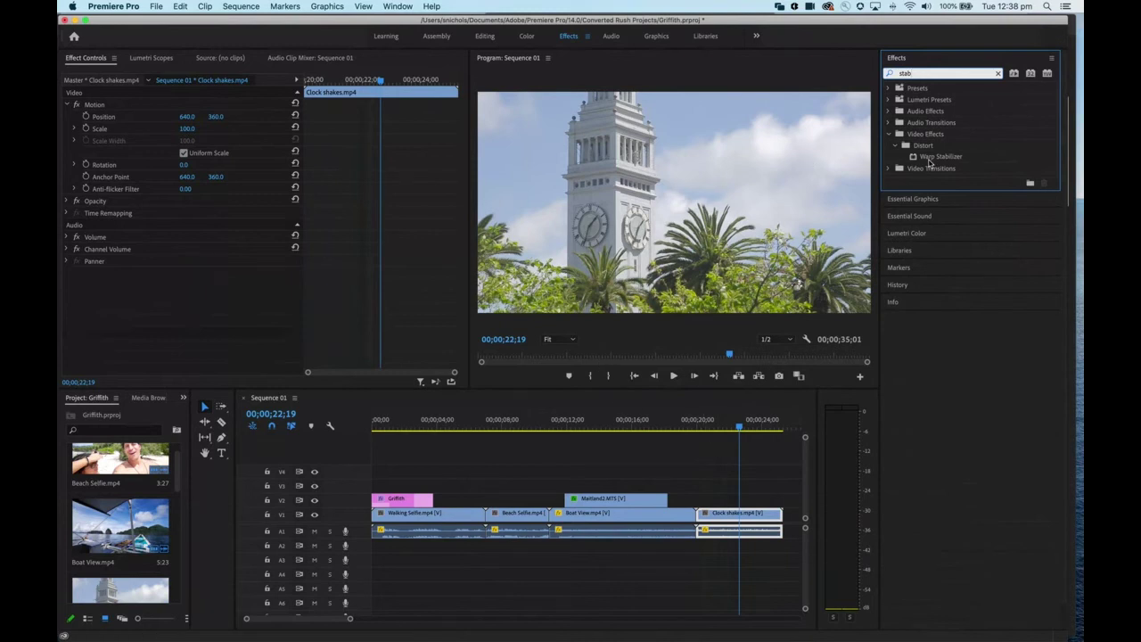
{"action": "double_click", "coordinate": [928, 161]}
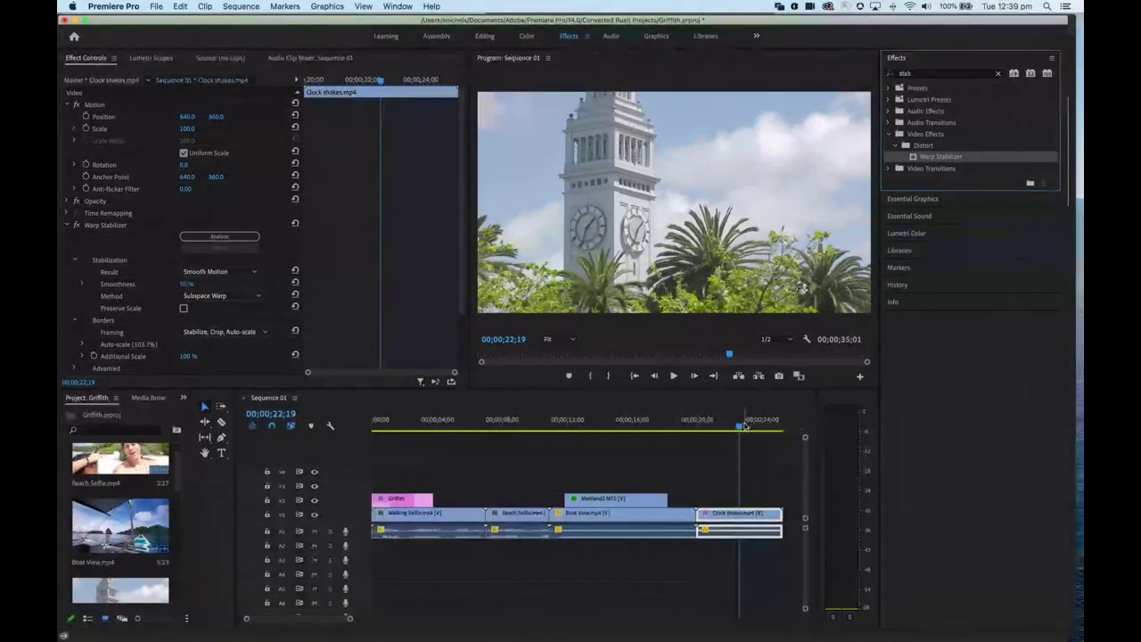
{"action": "mouse_move", "coordinate": [738, 429]}
{"action": "left_mouse_down"}
{"action": "mouse_move", "coordinate": [695, 433]}
{"action": "mouse_move", "coordinate": [781, 434]}
{"action": "mouse_move", "coordinate": [746, 433]}
{"action": "left_mouse_up"}
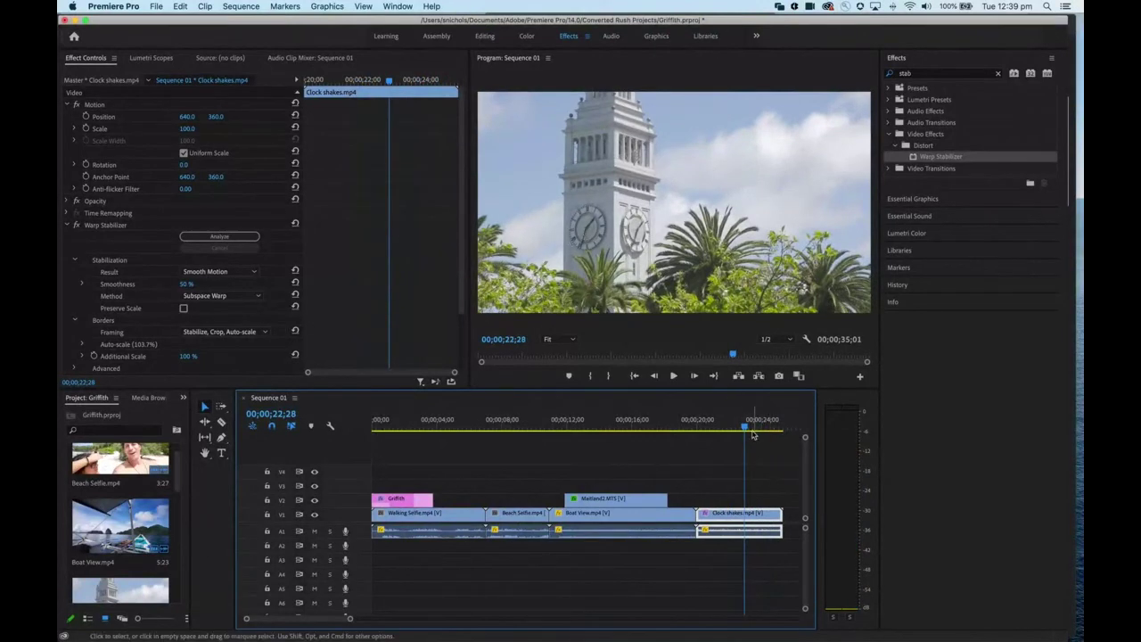
{"action": "left_click", "coordinate": [699, 430]}
{"action": "key", "text": "space"}
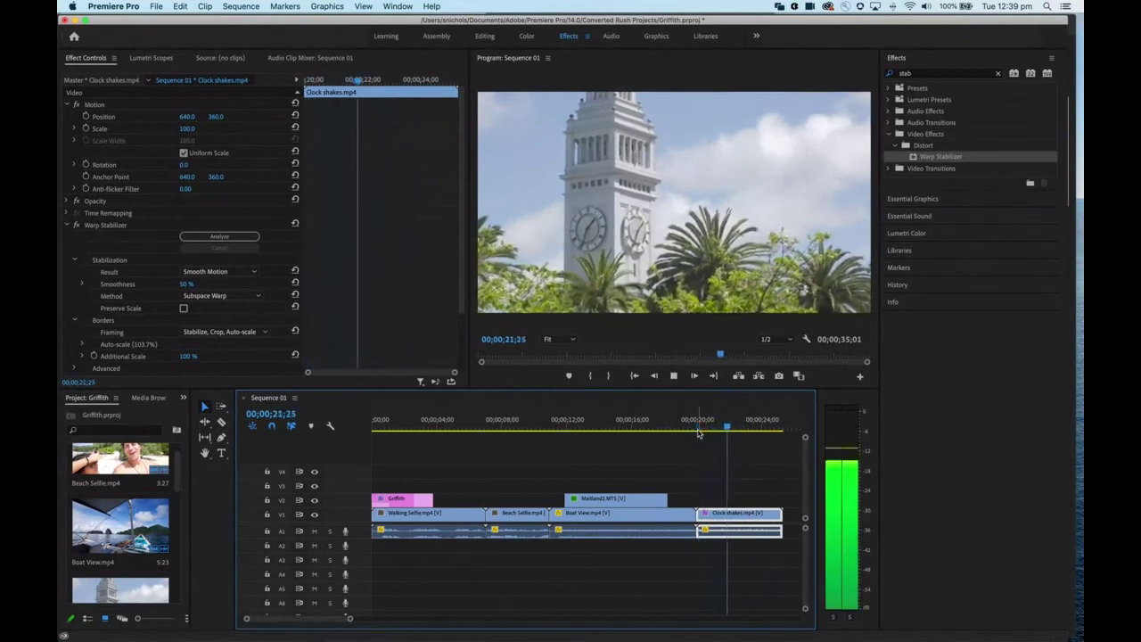
{"action": "key", "text": "space"}
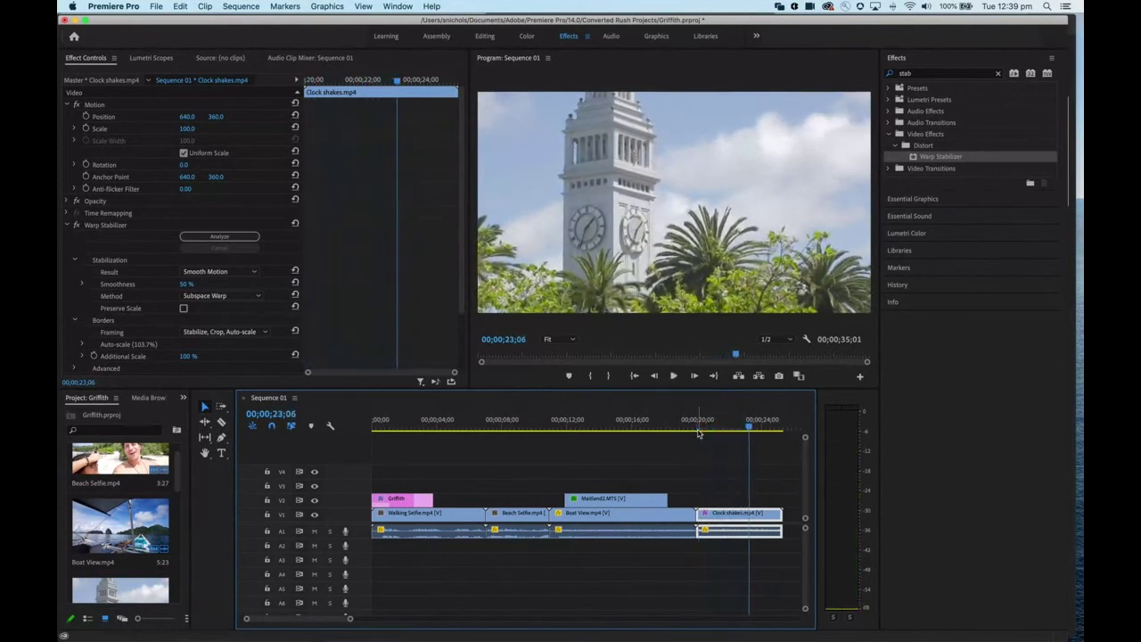
- Set the Warp Stabilizer result to No Motion for the Clock shakes clip and play back the stabilized footage
{"action": "left_click", "coordinate": [254, 271]}
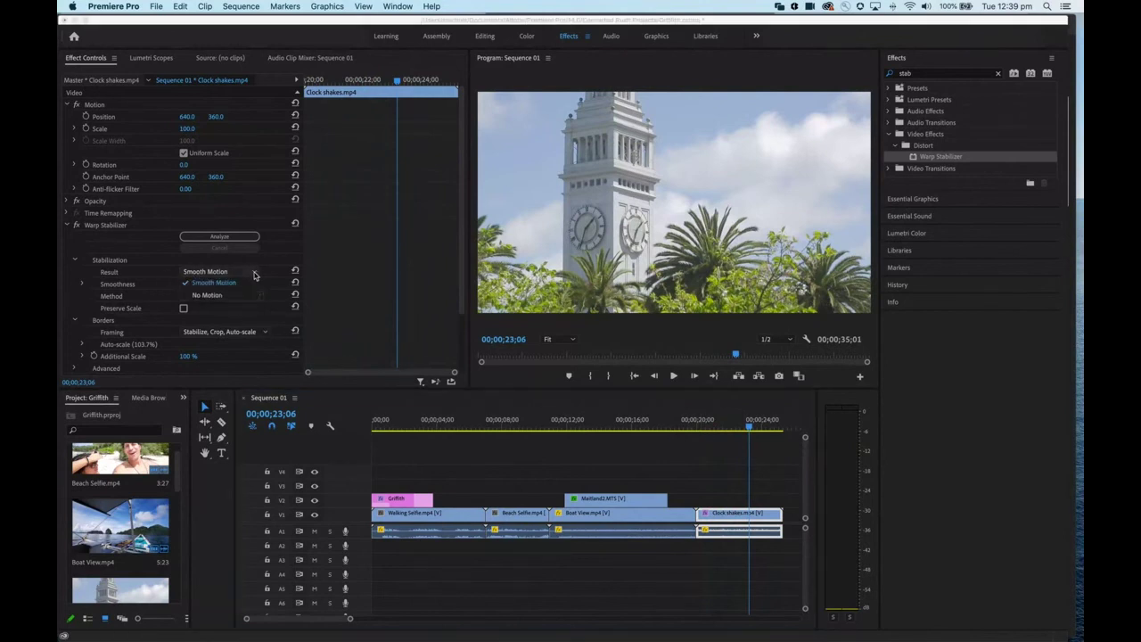
{"action": "left_click", "coordinate": [207, 295]}
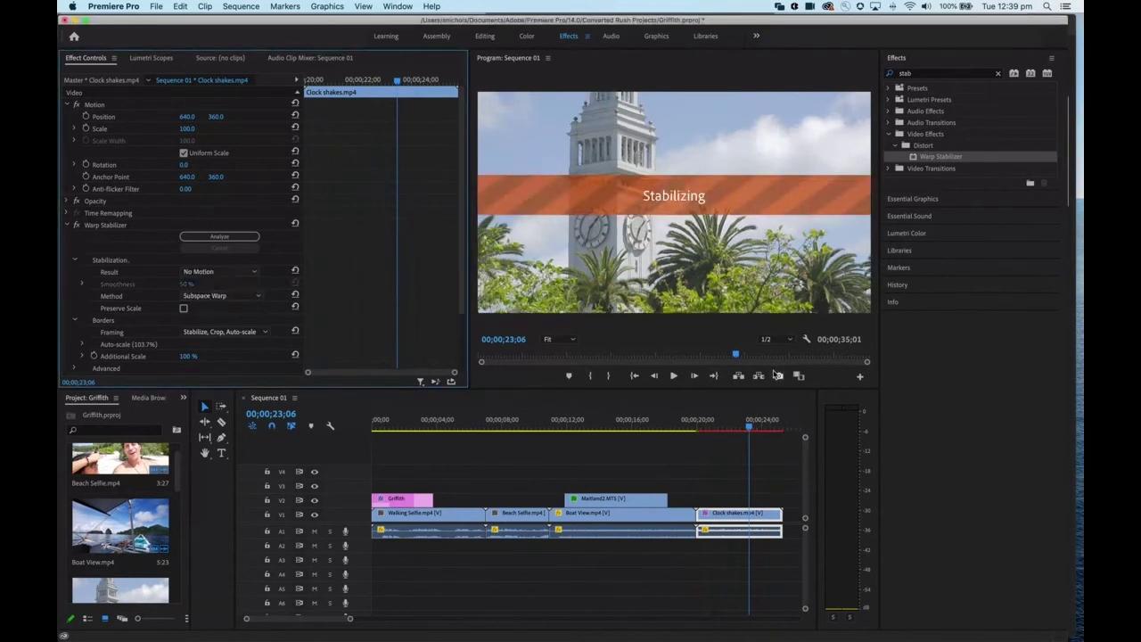
{"action": "left_click", "coordinate": [697, 417]}
{"action": "key", "text": "space"}
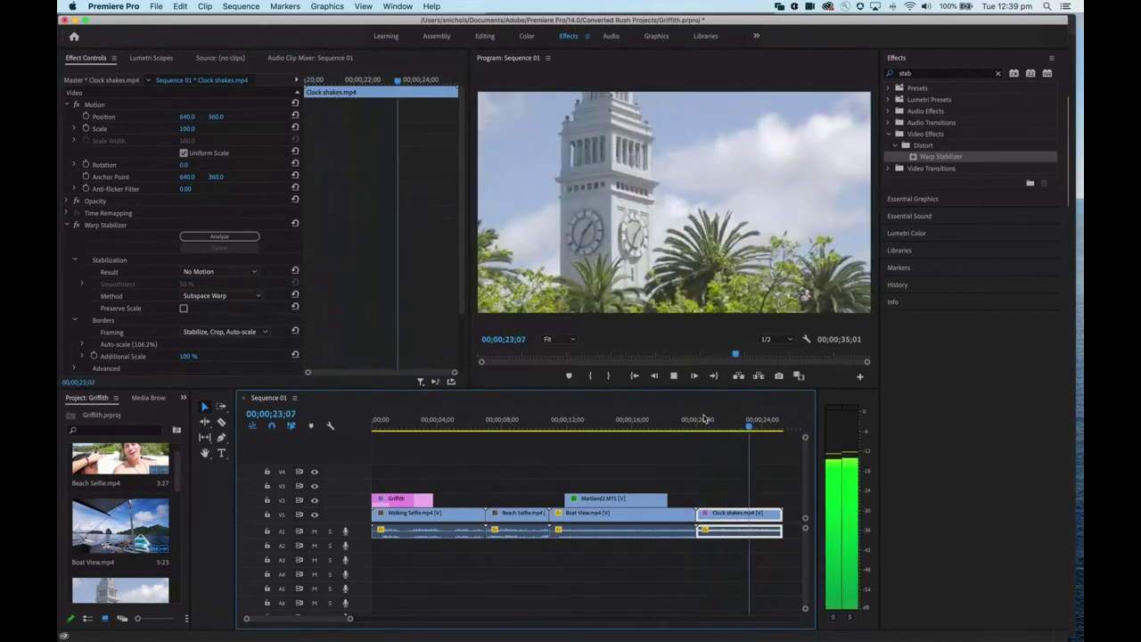
{"action": "key", "text": "space"}
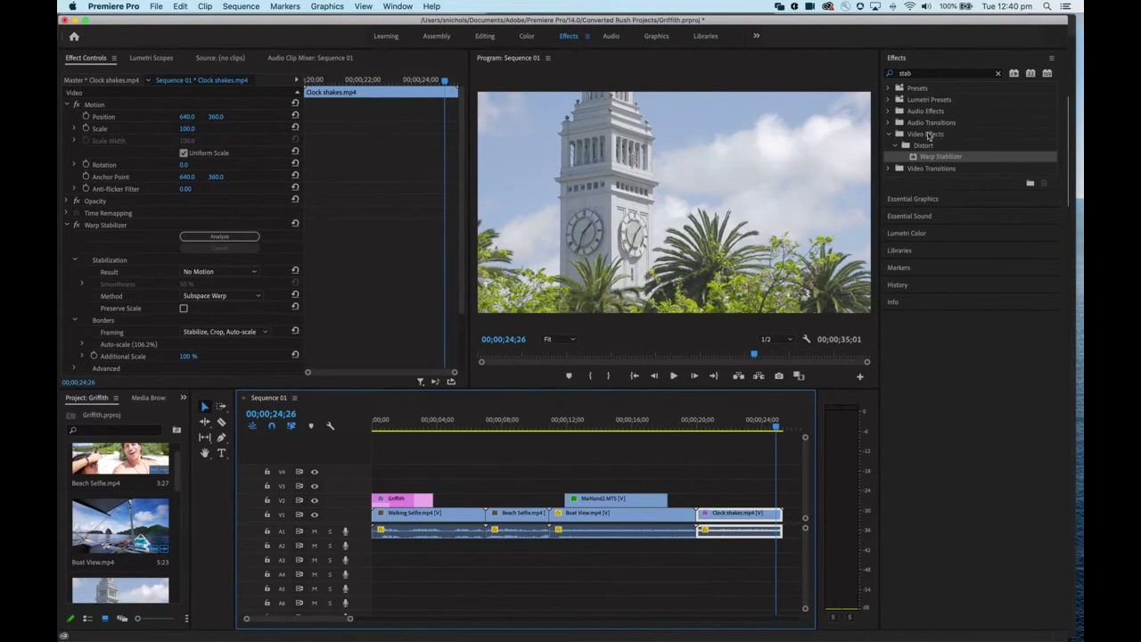
- Clear the effects search and show the full list of Video Effects categories
{"action": "left_click", "coordinate": [887, 91]}
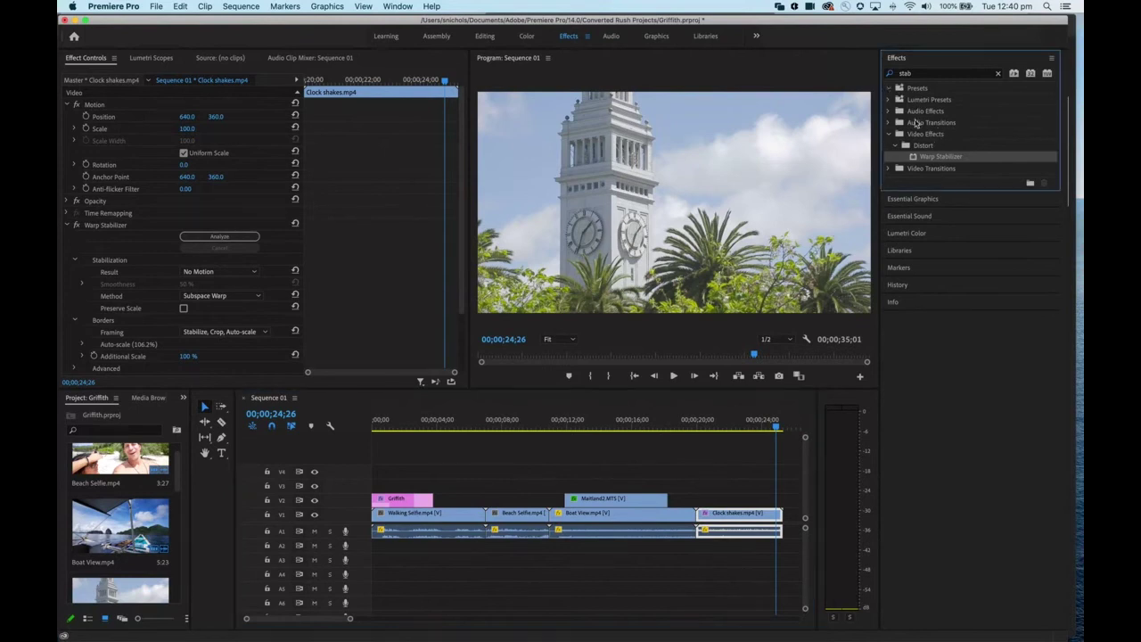
{"action": "left_click", "coordinate": [889, 134]}
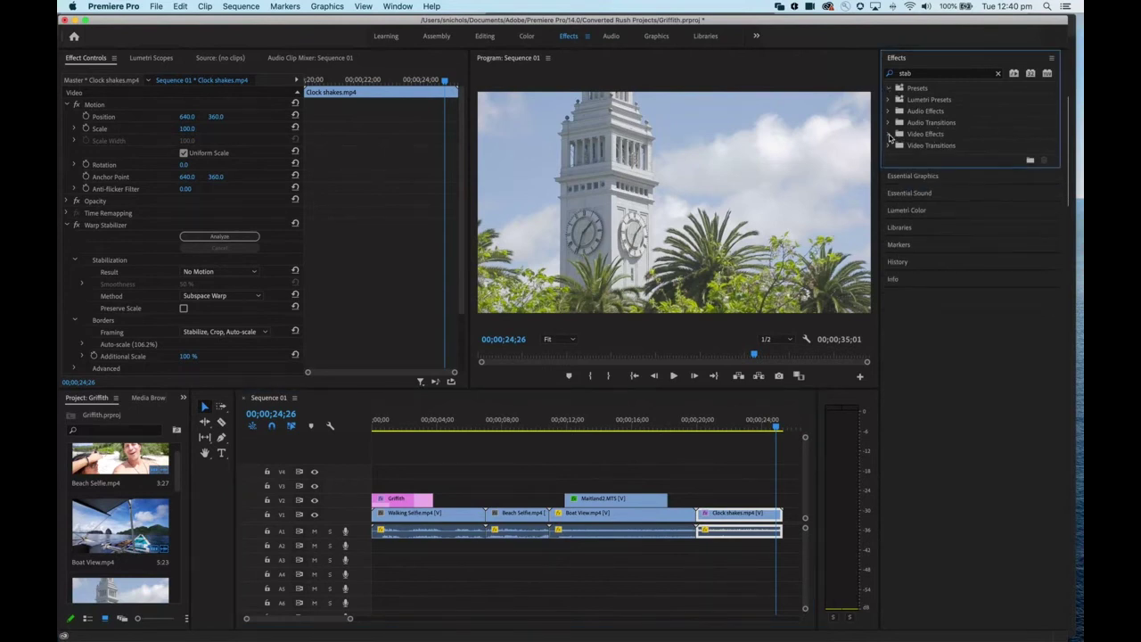
{"action": "left_click", "coordinate": [889, 133]}
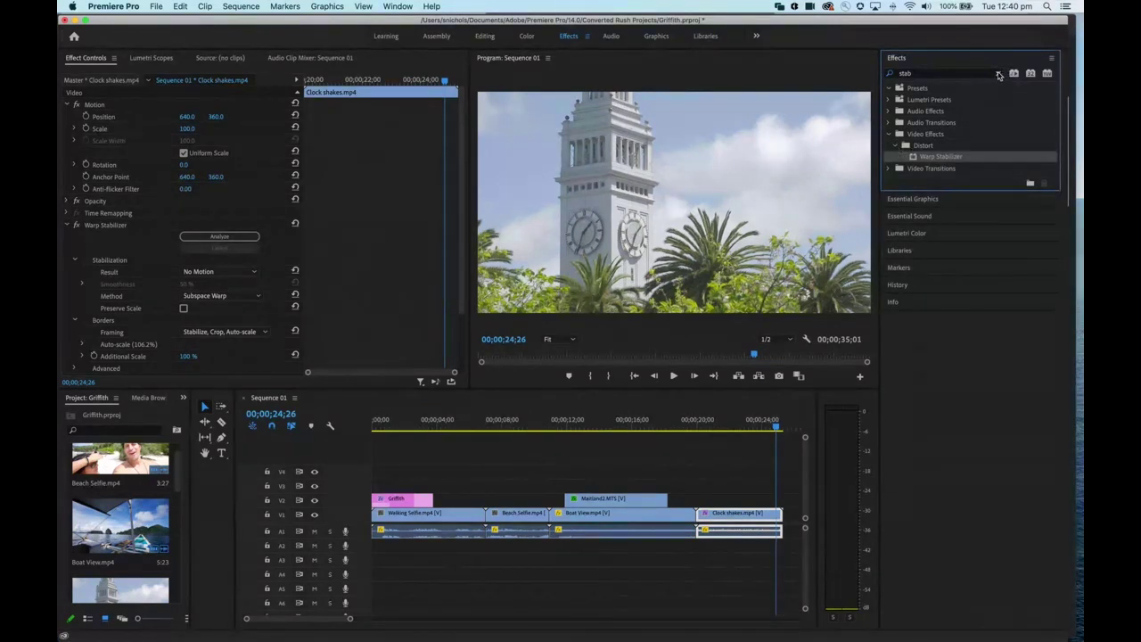
{"action": "left_click", "coordinate": [999, 75]}
{"action": "left_click", "coordinate": [892, 135]}
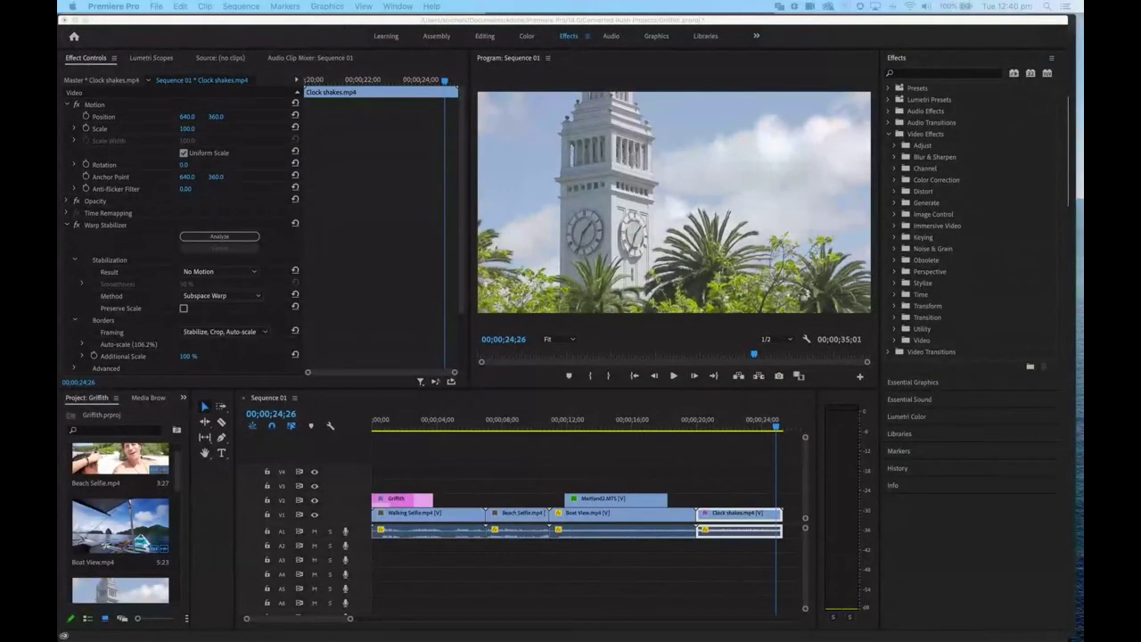
- Open the recent project named Premiere Pro from the Home screen and scrub through its 01_Original Edit sequence
{"action": "left_click", "coordinate": [74, 35]}
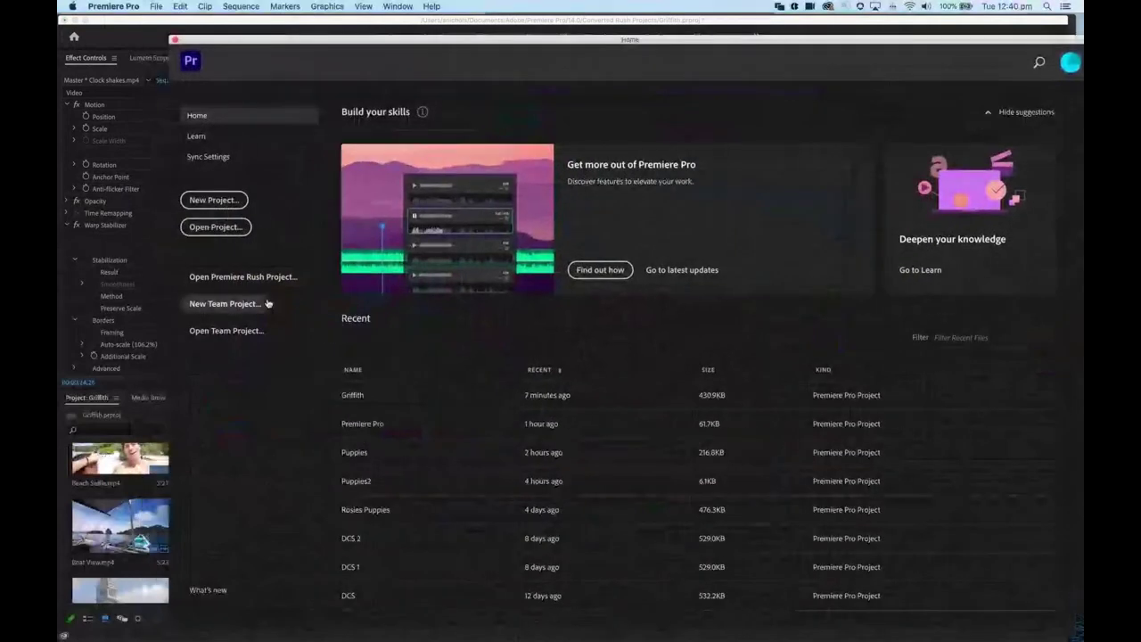
{"action": "left_click", "coordinate": [415, 426]}
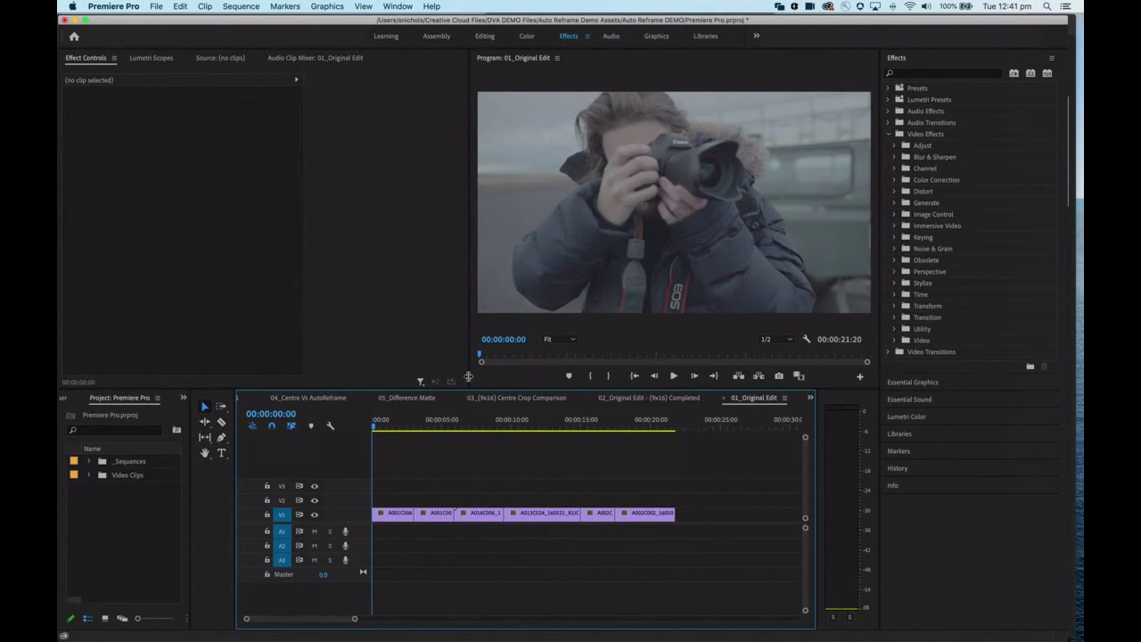
{"action": "left_click_drag", "start_coordinate": [375, 428], "coordinate": [528, 433]}
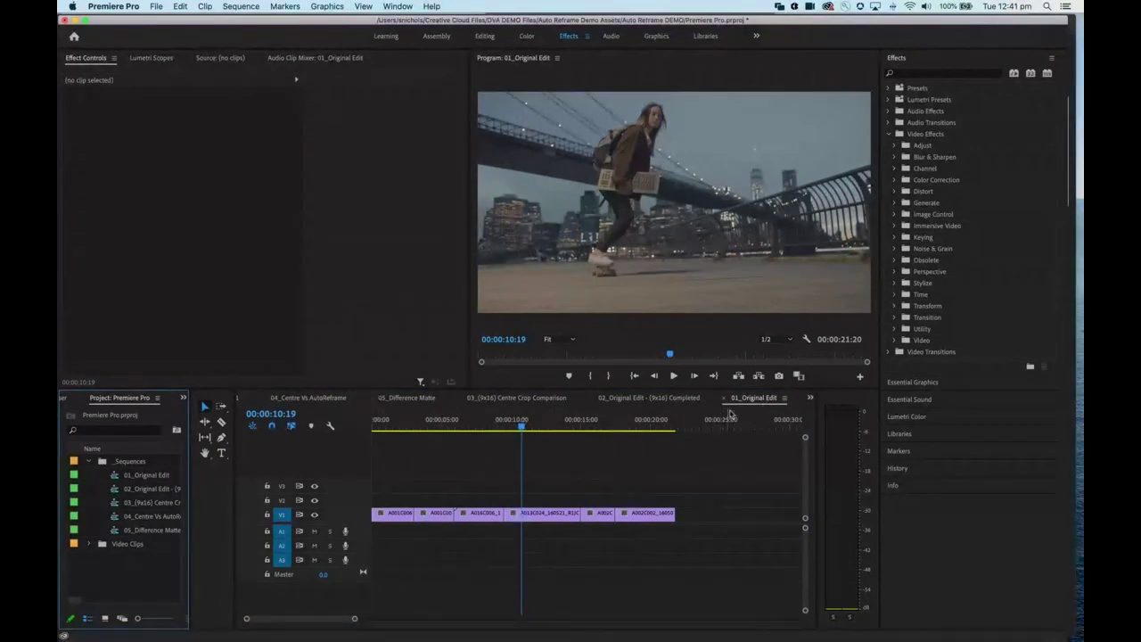
- Create an Auto Reframe copy of the 01_Original Edit sequence with the Square 1:1 target aspect ratio
{"action": "left_click", "coordinate": [139, 479]}
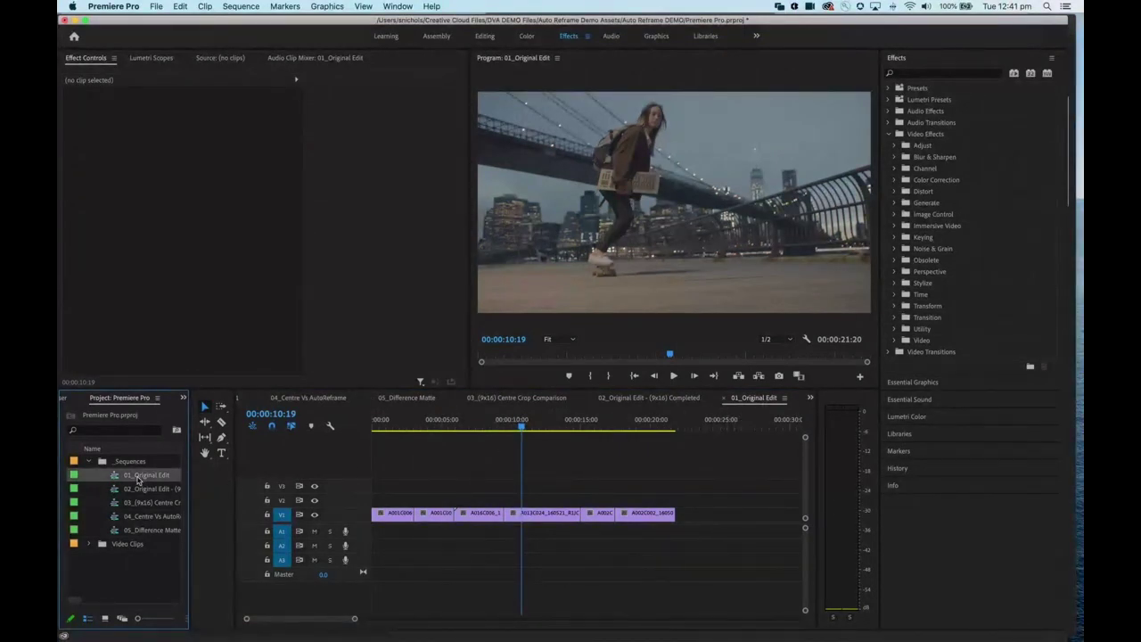
{"action": "right_click", "coordinate": [138, 481]}
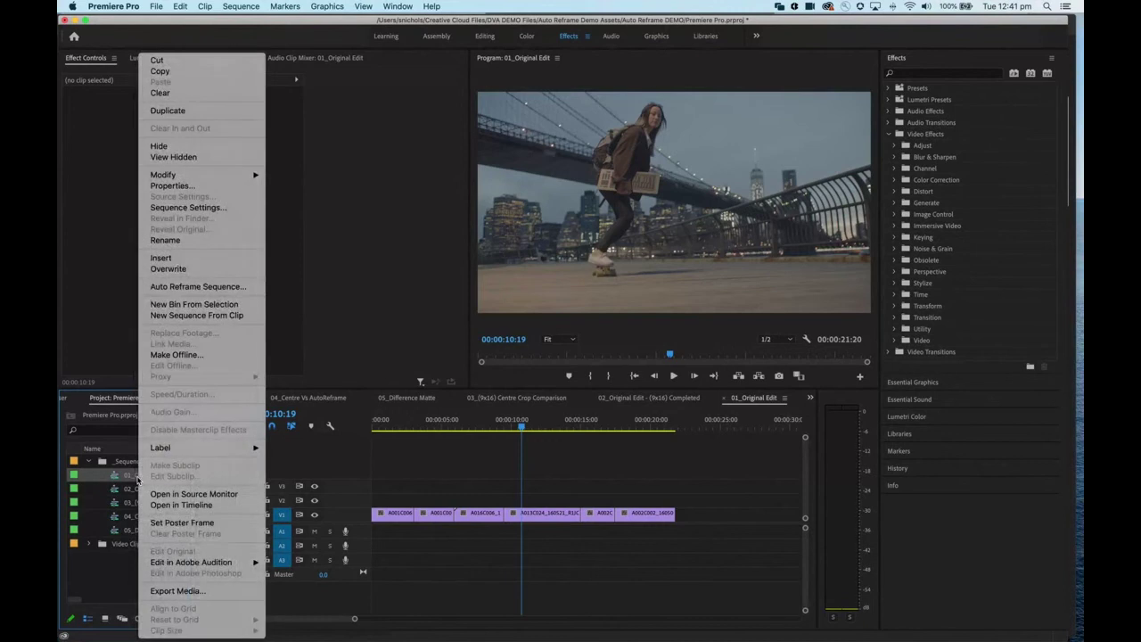
{"action": "left_click", "coordinate": [179, 287]}
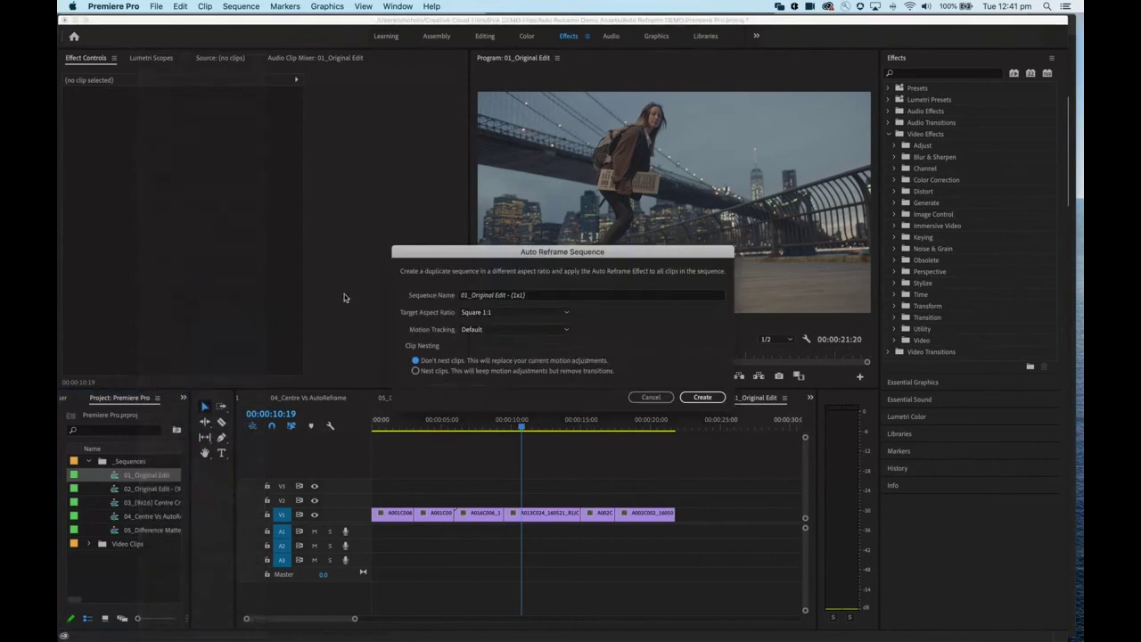
{"action": "left_click", "coordinate": [520, 314]}
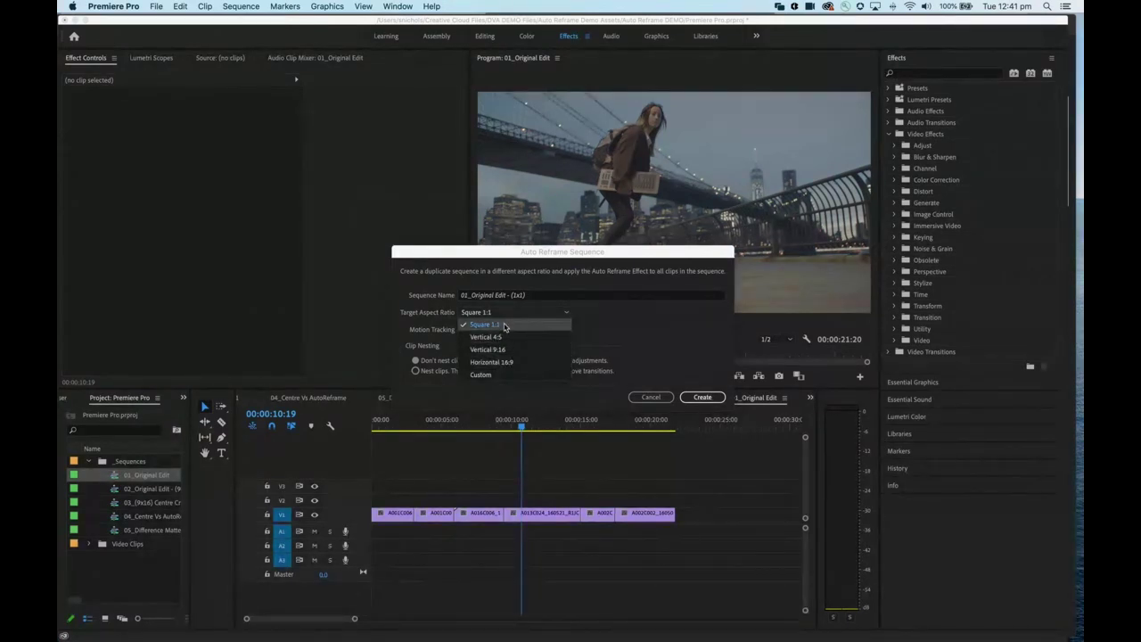
{"action": "left_click", "coordinate": [505, 325]}
{"action": "left_click", "coordinate": [703, 398]}
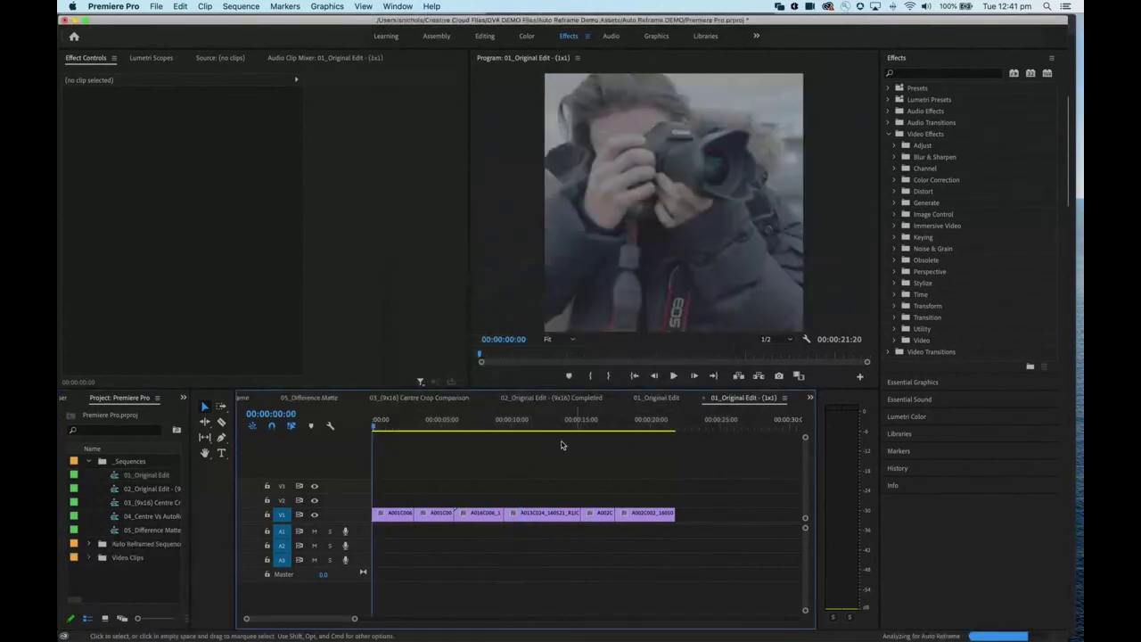
- Scrub through the square sequence and inspect the A013C024 clip's Auto Reframe settings and framing at 50% preview zoom
{"action": "left_click_drag", "start_coordinate": [373, 428], "coordinate": [562, 444]}
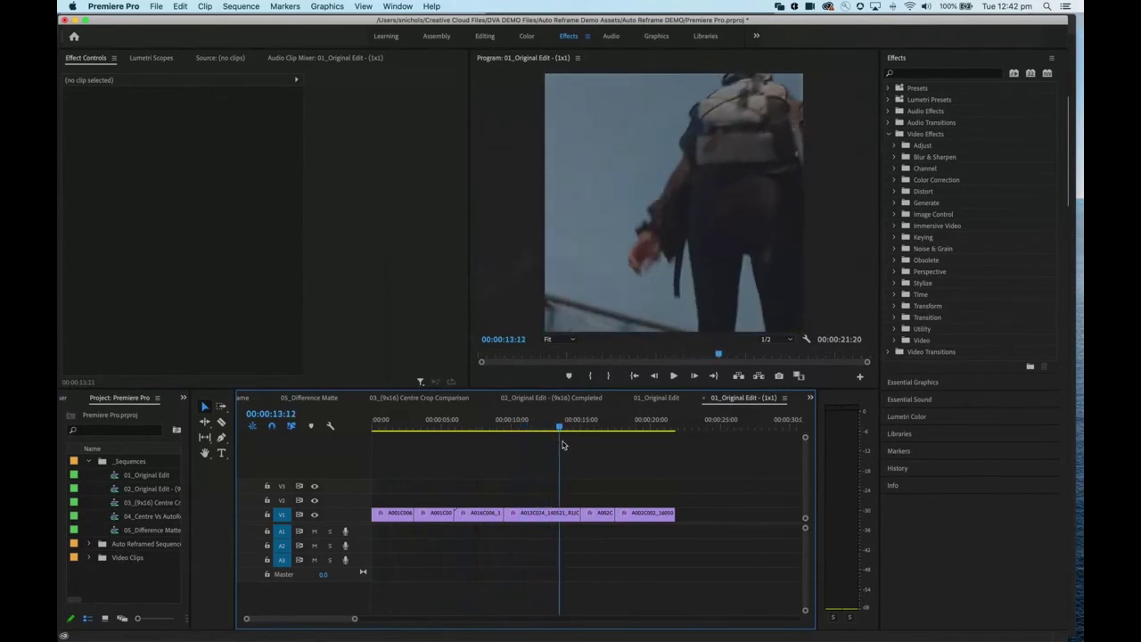
{"action": "left_click", "coordinate": [535, 517]}
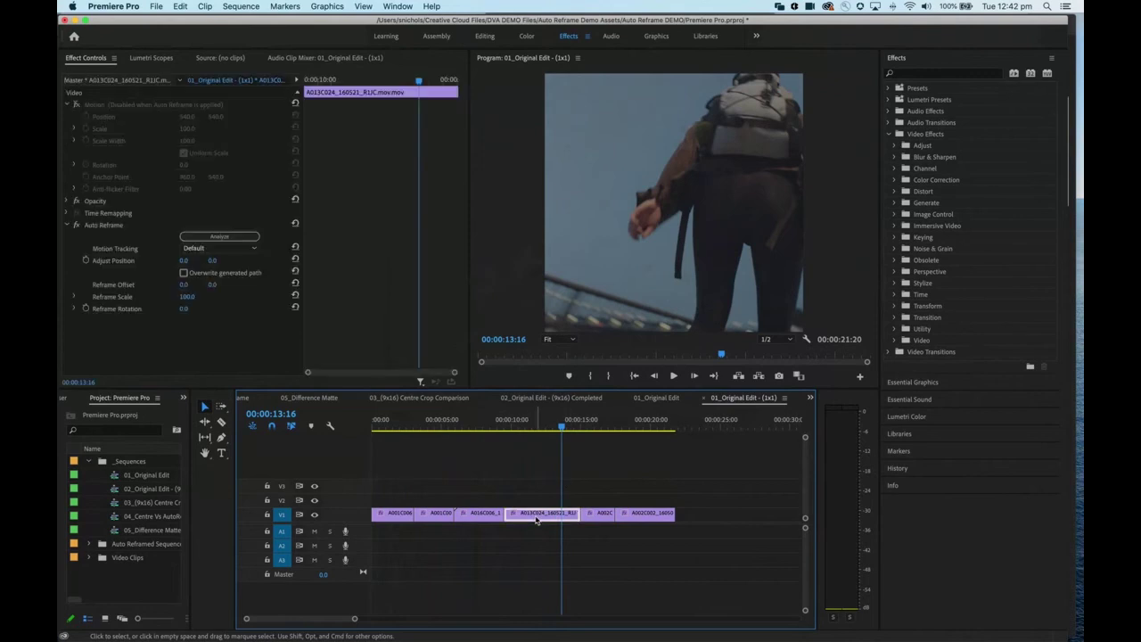
{"action": "left_click", "coordinate": [111, 285]}
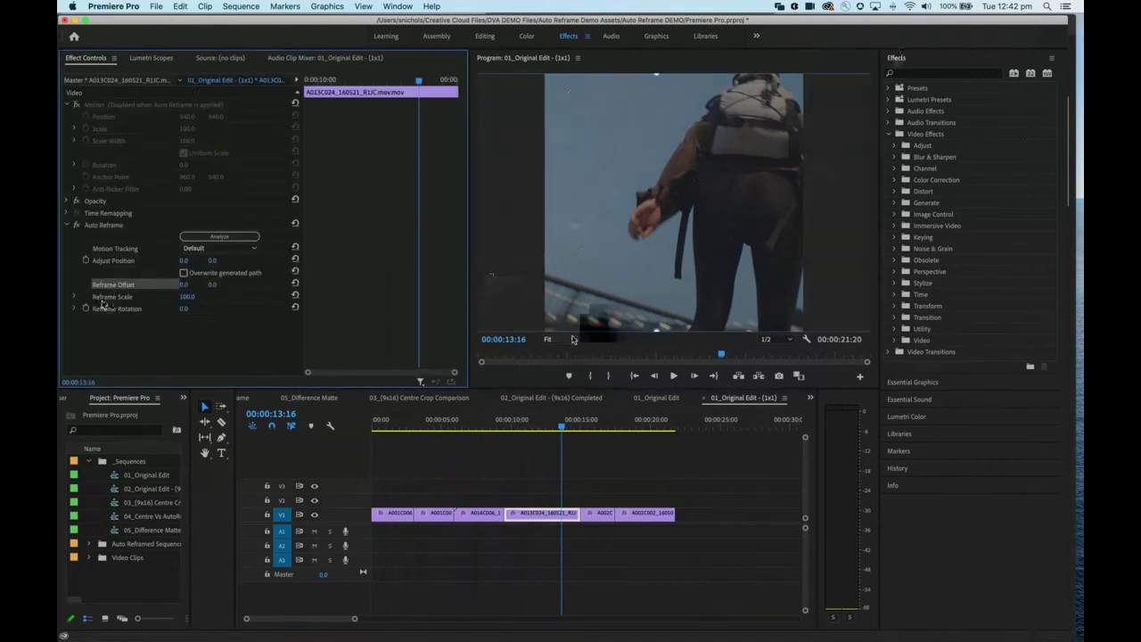
{"action": "left_click", "coordinate": [557, 429]}
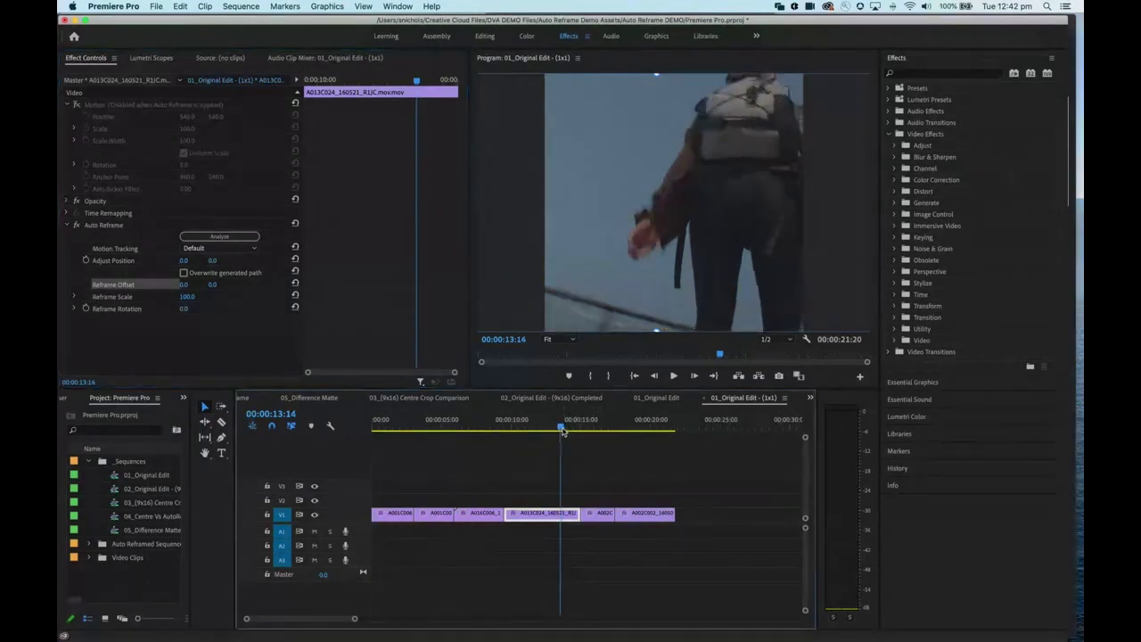
{"action": "left_click_drag", "start_coordinate": [558, 431], "coordinate": [531, 432]}
{"action": "left_click", "coordinate": [574, 340]}
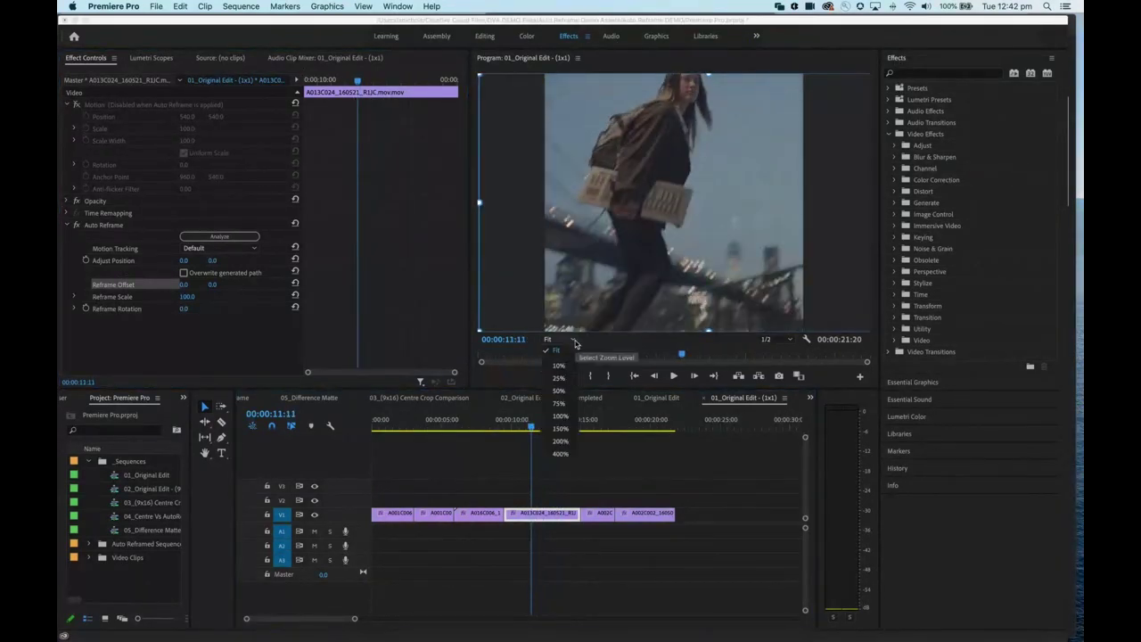
{"action": "left_click", "coordinate": [559, 390]}
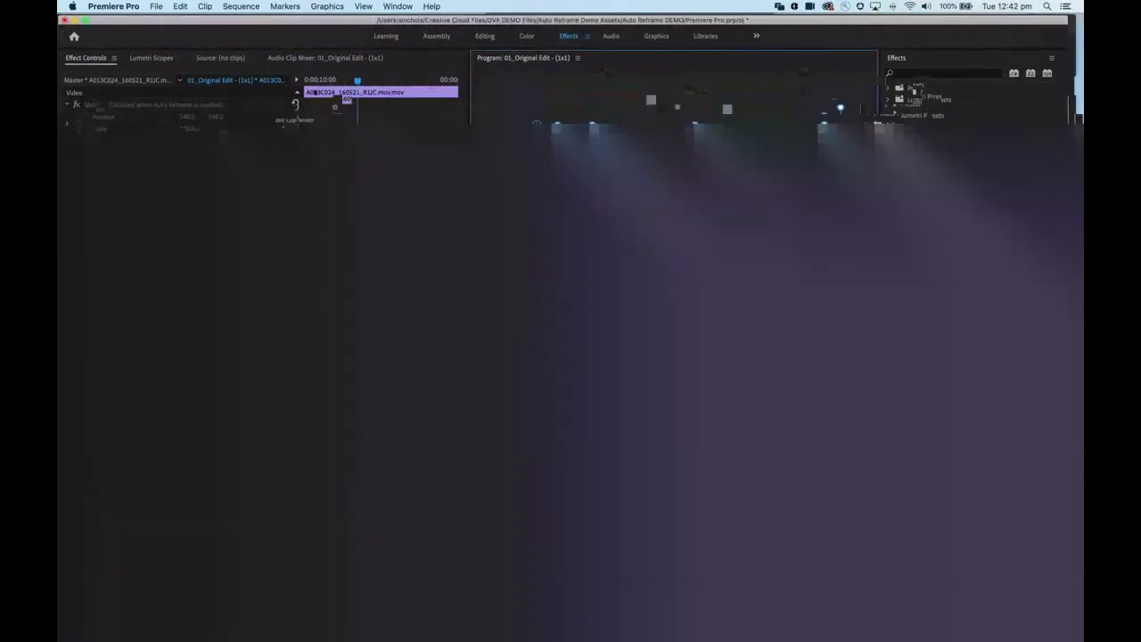
- Scrub the square sequence over the A013C024 clip to check its reframed composition
{"action": "mouse_move", "coordinate": [535, 433]}
{"action": "left_mouse_down"}
{"action": "mouse_move", "coordinate": [592, 429]}
{"action": "mouse_move", "coordinate": [530, 430]}
{"action": "left_mouse_up"}
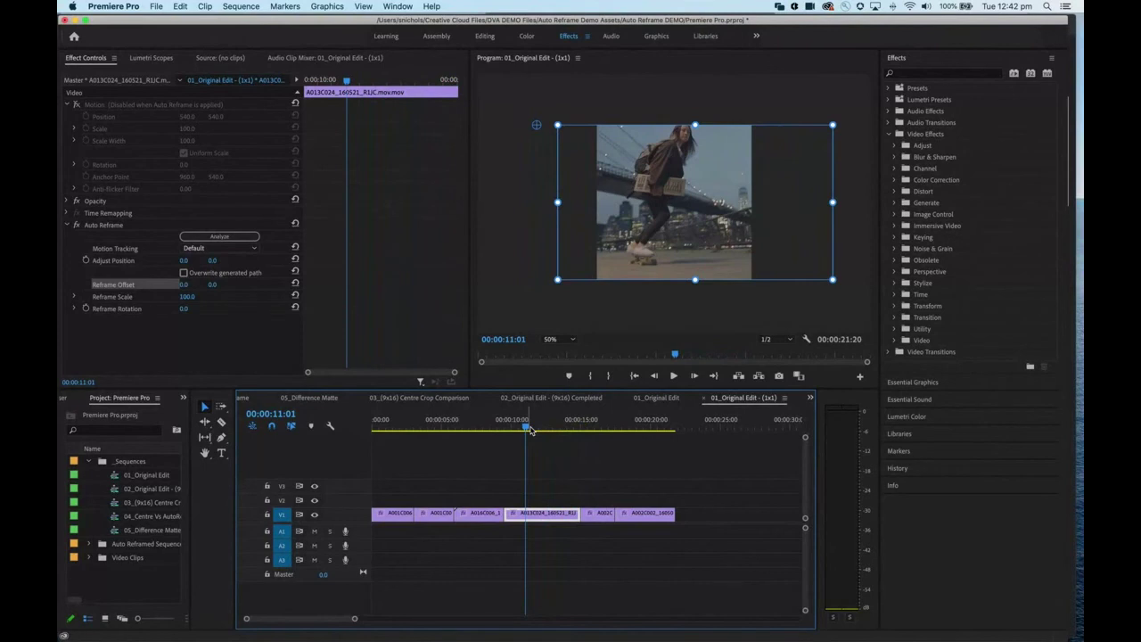
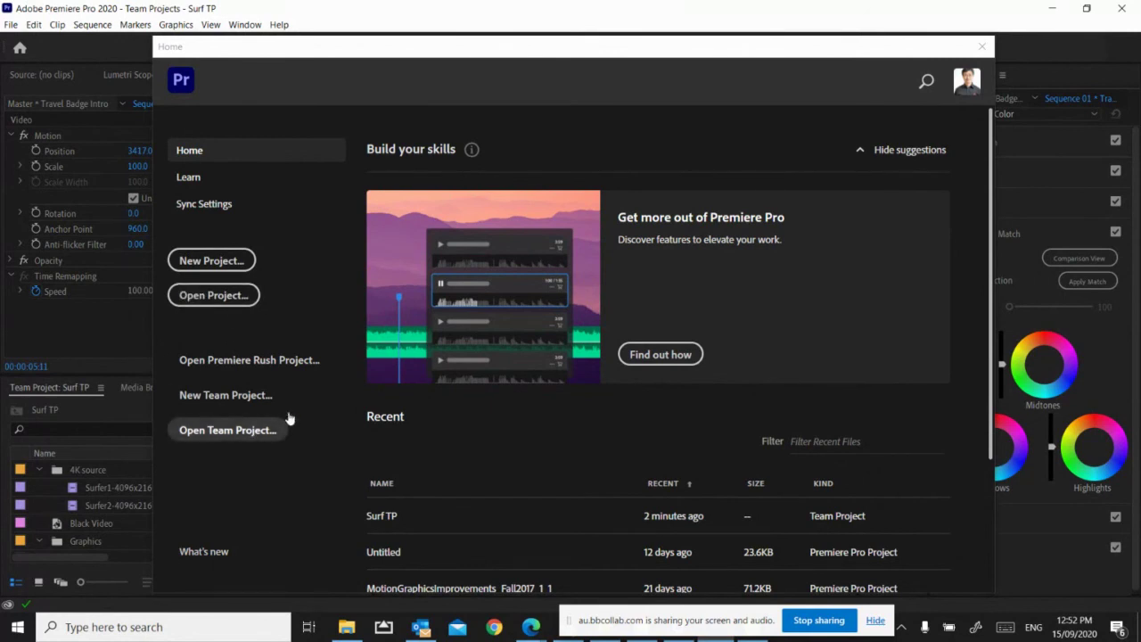
- Dismiss the Home screen and review the collaborator list of the Surf TP team project
{"action": "left_click", "coordinate": [980, 51]}
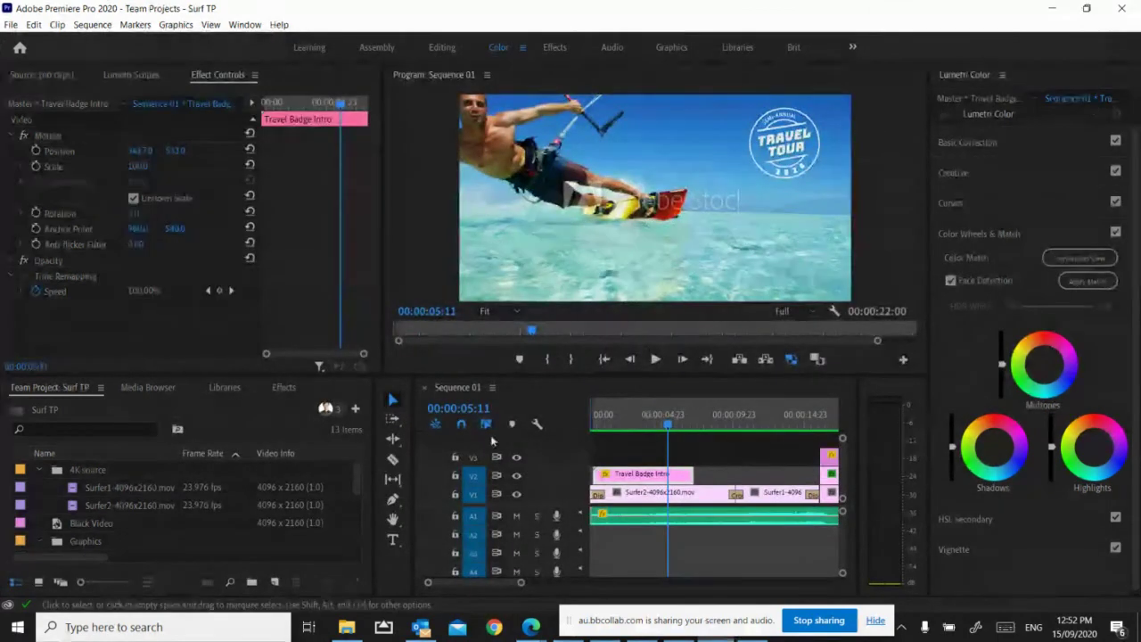
{"action": "left_click", "coordinate": [354, 411]}
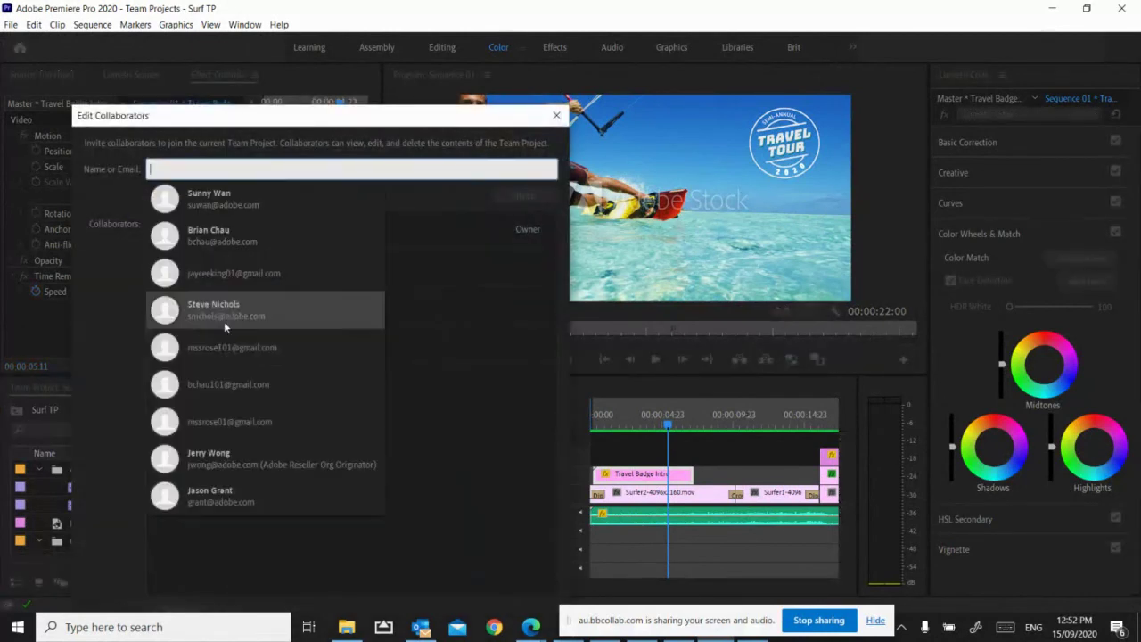
{"action": "left_click", "coordinate": [441, 312]}
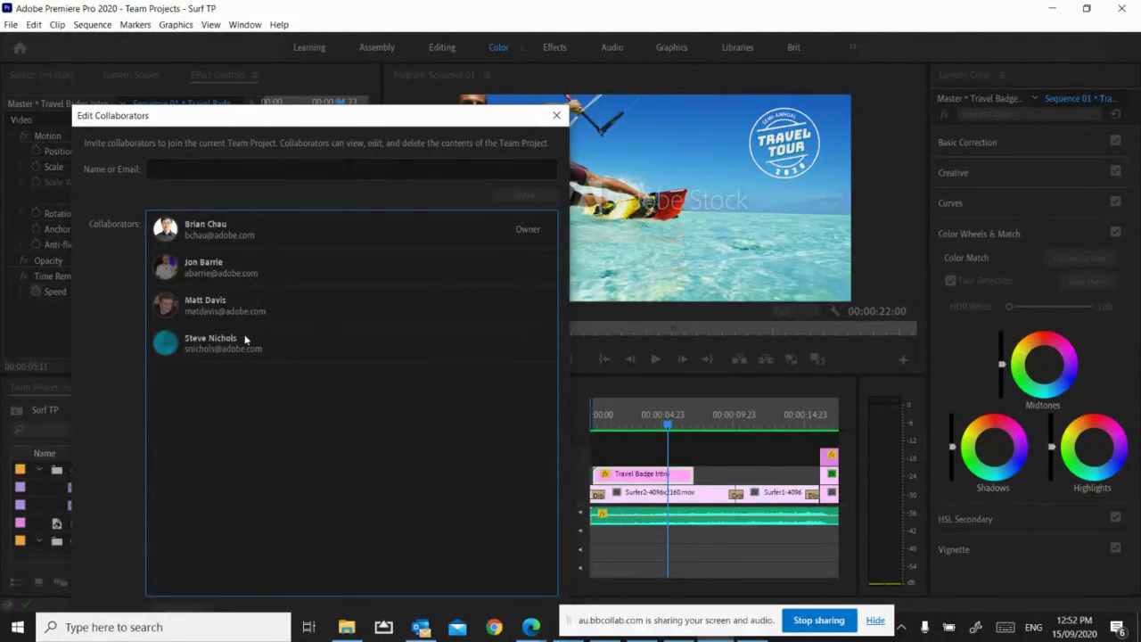
{"action": "left_click", "coordinate": [556, 115]}
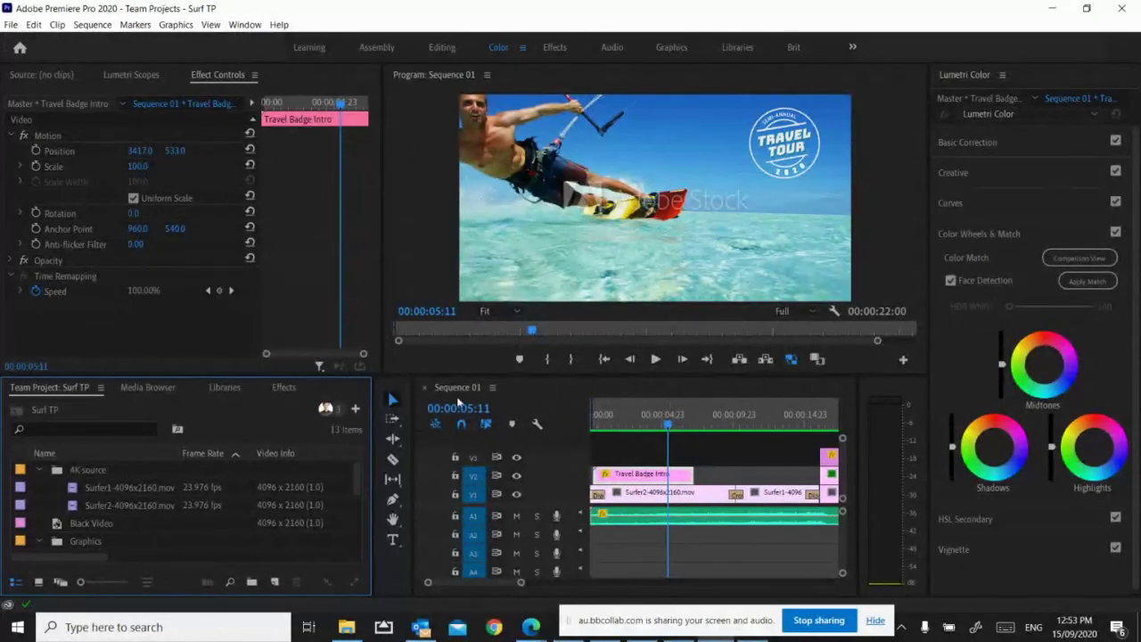
- Examine the Proxy commands available for the Surfer1-4096x2160.mov clip in the 4K source bin
{"action": "left_click", "coordinate": [141, 491]}
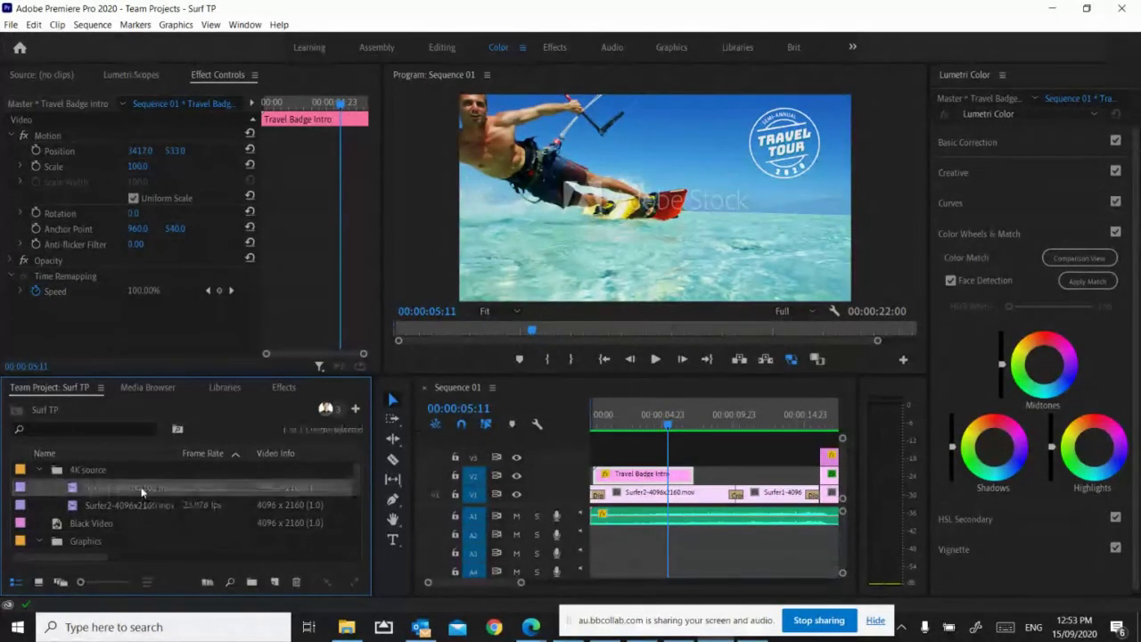
{"action": "left_click", "coordinate": [57, 25]}
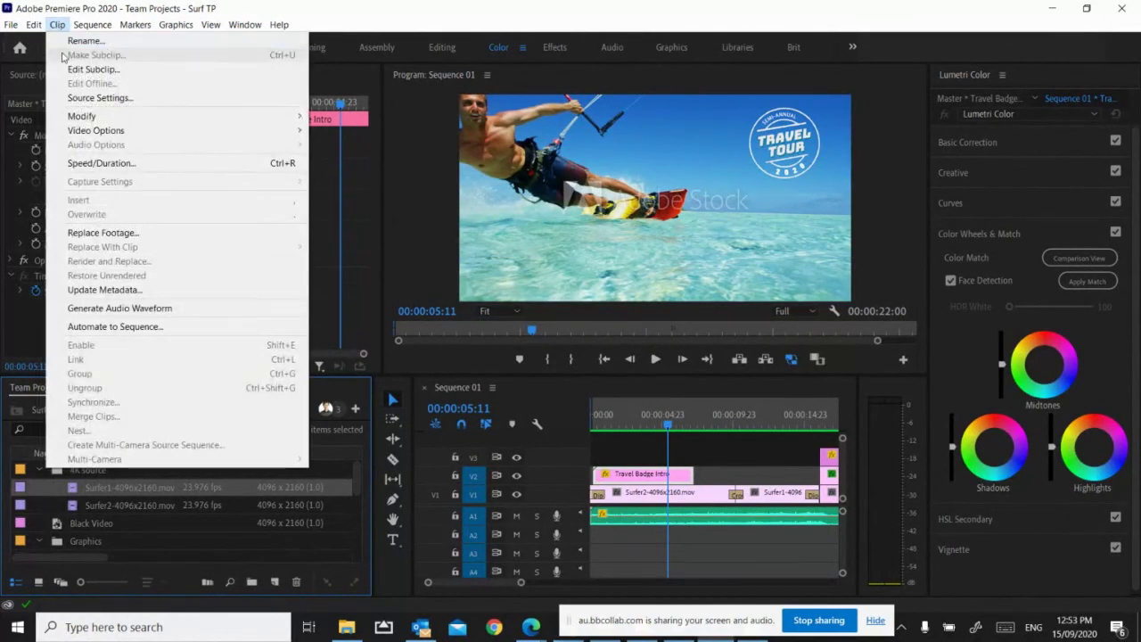
{"action": "mouse_move", "coordinate": [59, 125]}
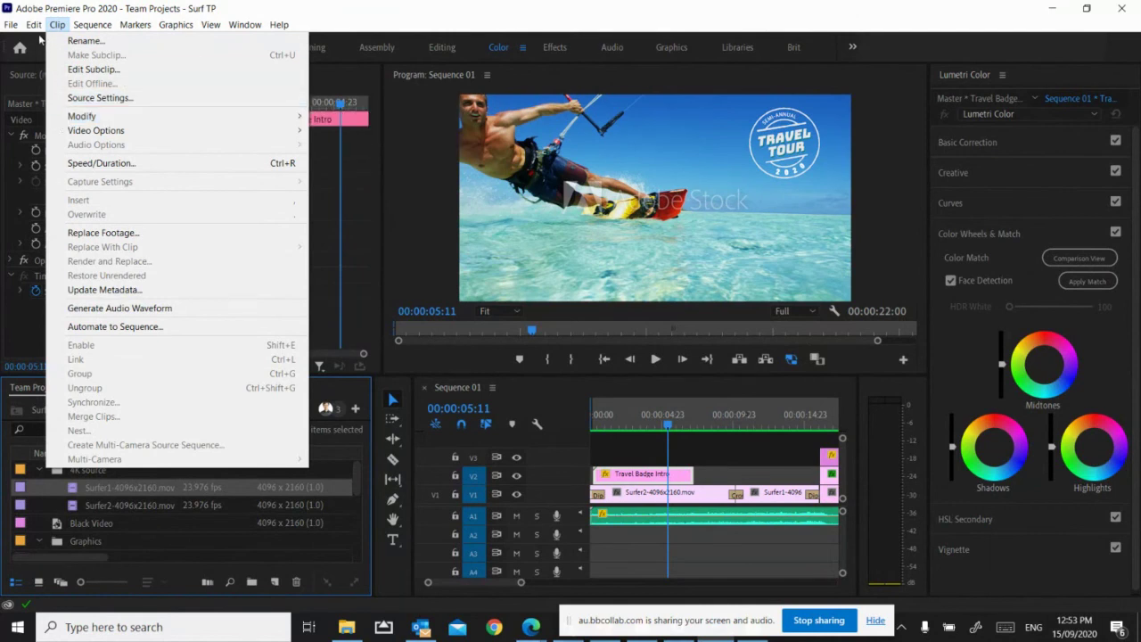
{"action": "left_click", "coordinate": [83, 491]}
{"action": "right_click", "coordinate": [82, 491]}
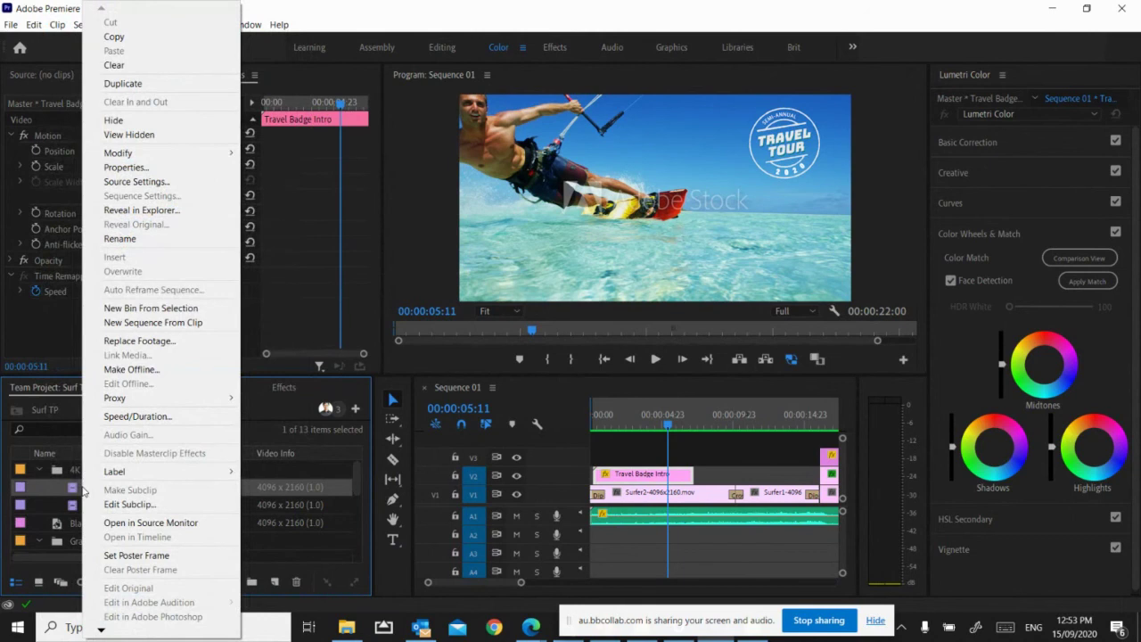
{"action": "mouse_move", "coordinate": [125, 403]}
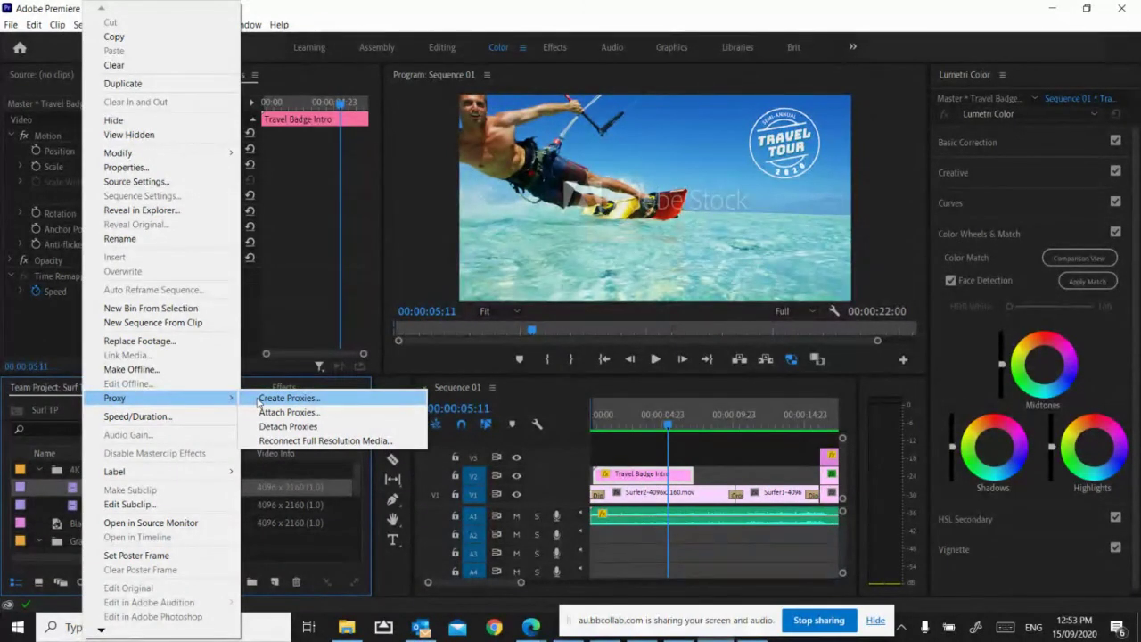
{"action": "left_click", "coordinate": [62, 388]}
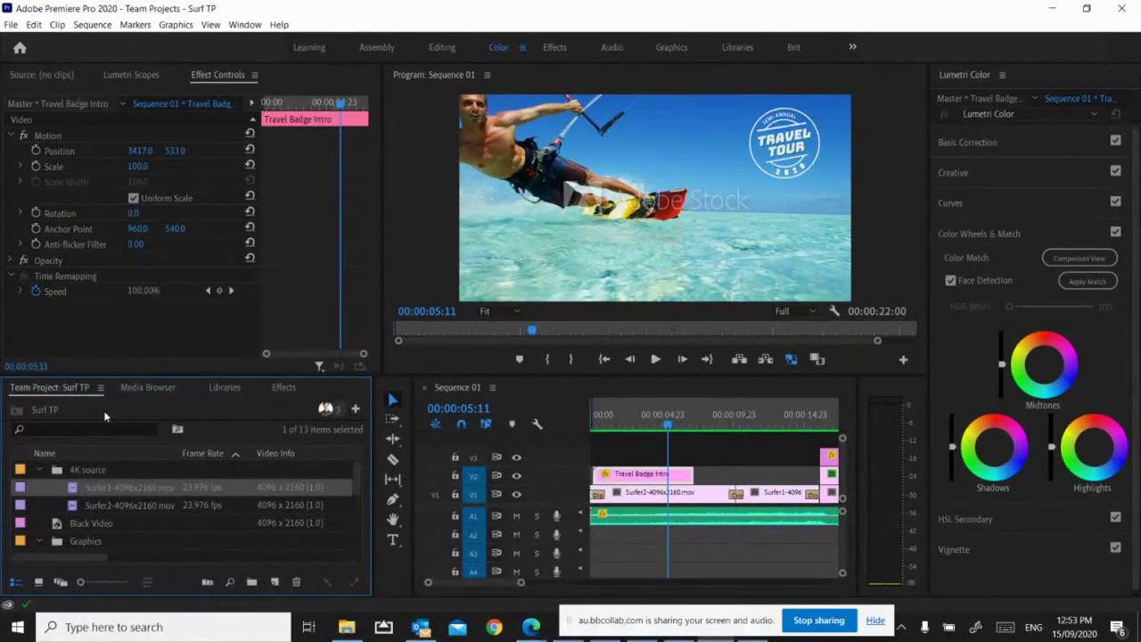
- Temporarily maximize the project listing and narrow its Audio Info column to compare the media file paths and proxy media file paths
{"action": "key", "text": "grave"}
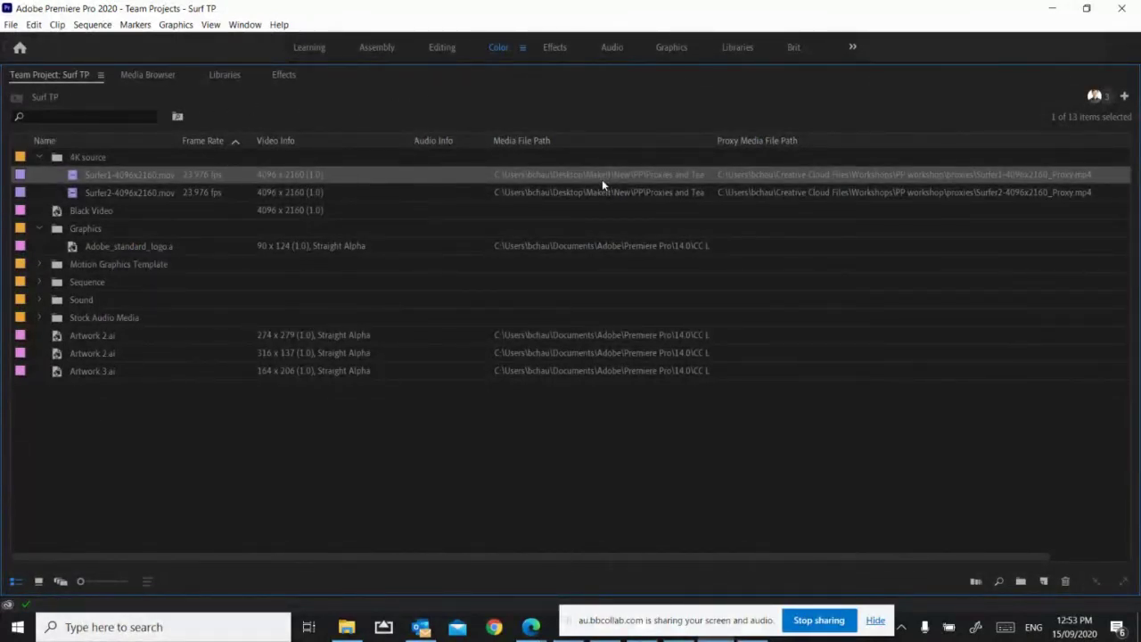
{"action": "left_click_drag", "start_coordinate": [486, 141], "coordinate": [424, 140]}
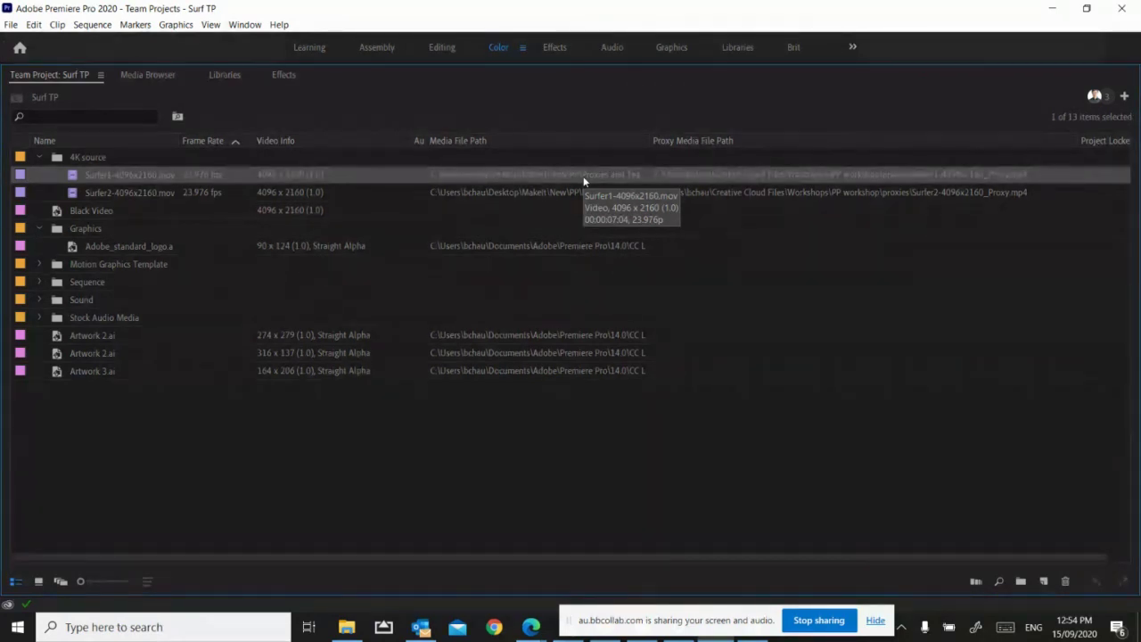
{"action": "key", "text": "grave"}
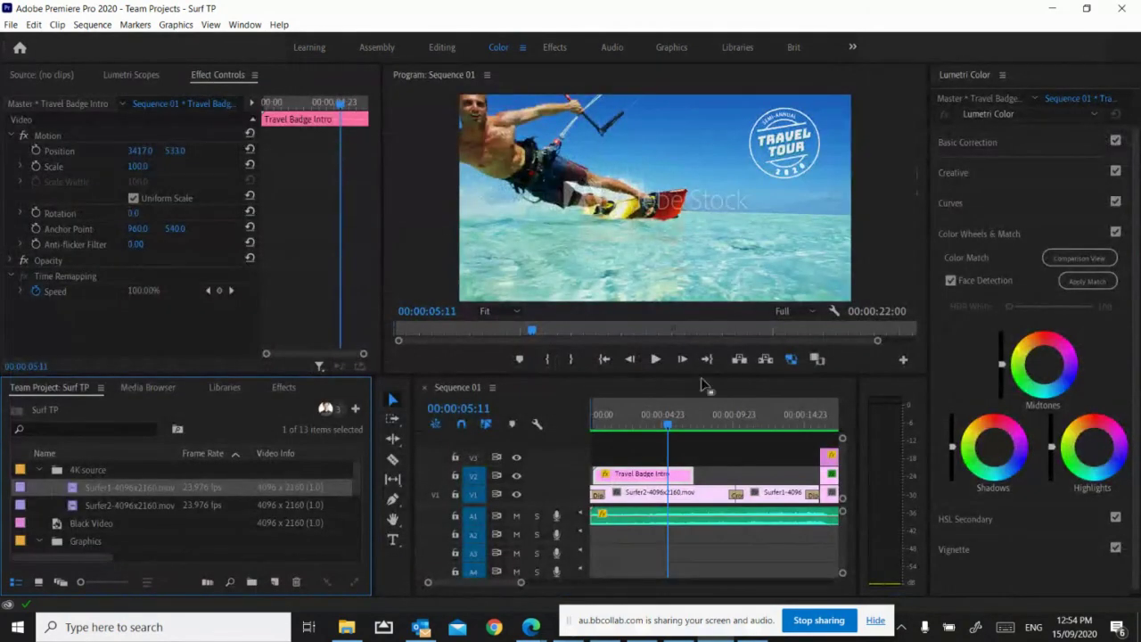
- Play Sequence 01 from 00:00:05:00 through the transition between the Surfer clips and scrub back to the Travel Badge Intro section
{"action": "mouse_move", "coordinate": [668, 429]}
{"action": "left_mouse_down"}
{"action": "mouse_move", "coordinate": [806, 435]}
{"action": "mouse_move", "coordinate": [661, 426]}
{"action": "left_mouse_up"}
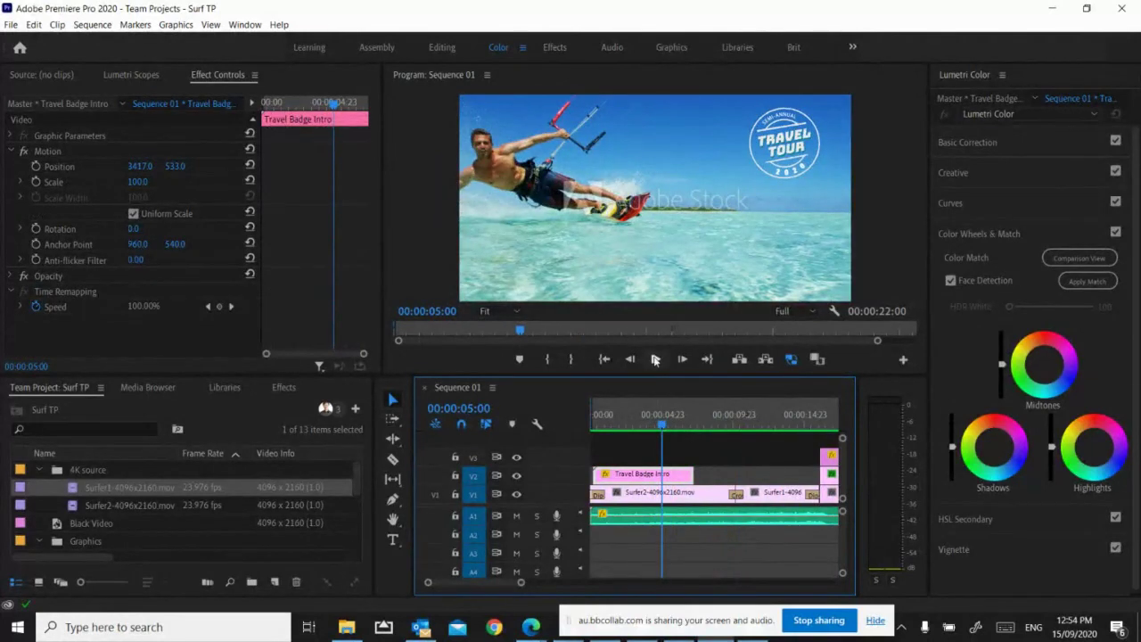
{"action": "left_click", "coordinate": [655, 359]}
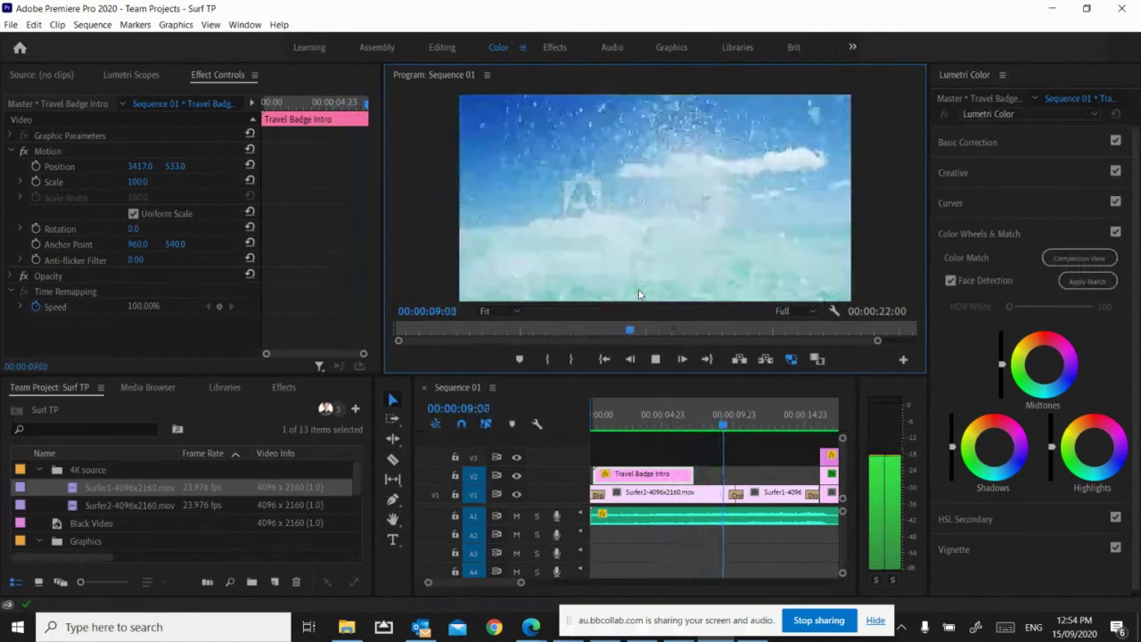
{"action": "key", "text": "space"}
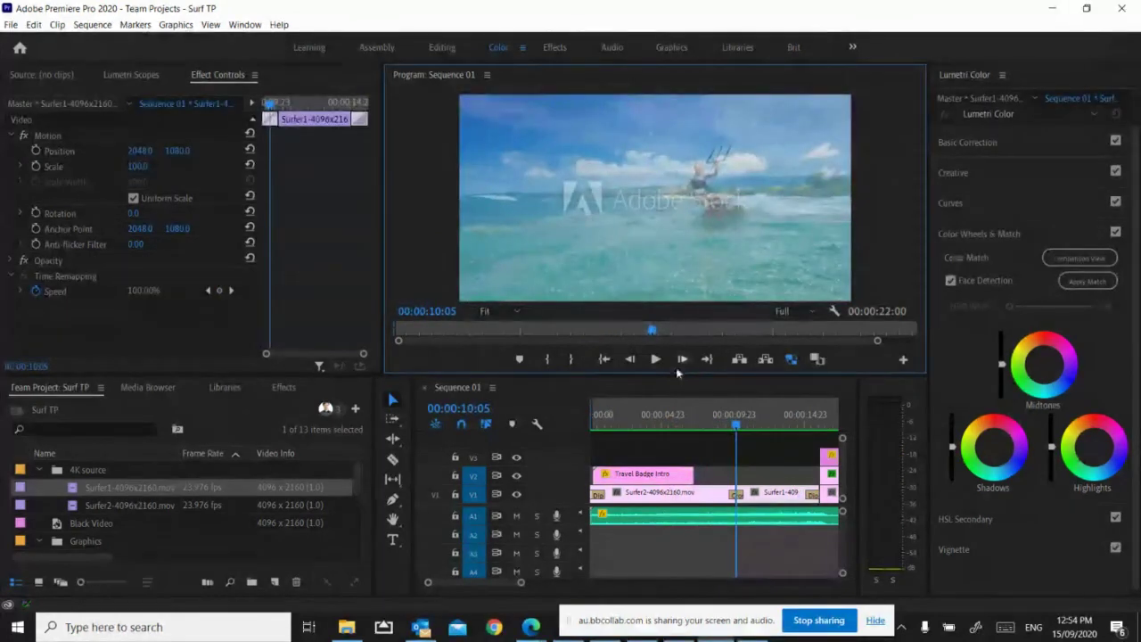
{"action": "left_click_drag", "start_coordinate": [719, 406], "coordinate": [710, 408]}
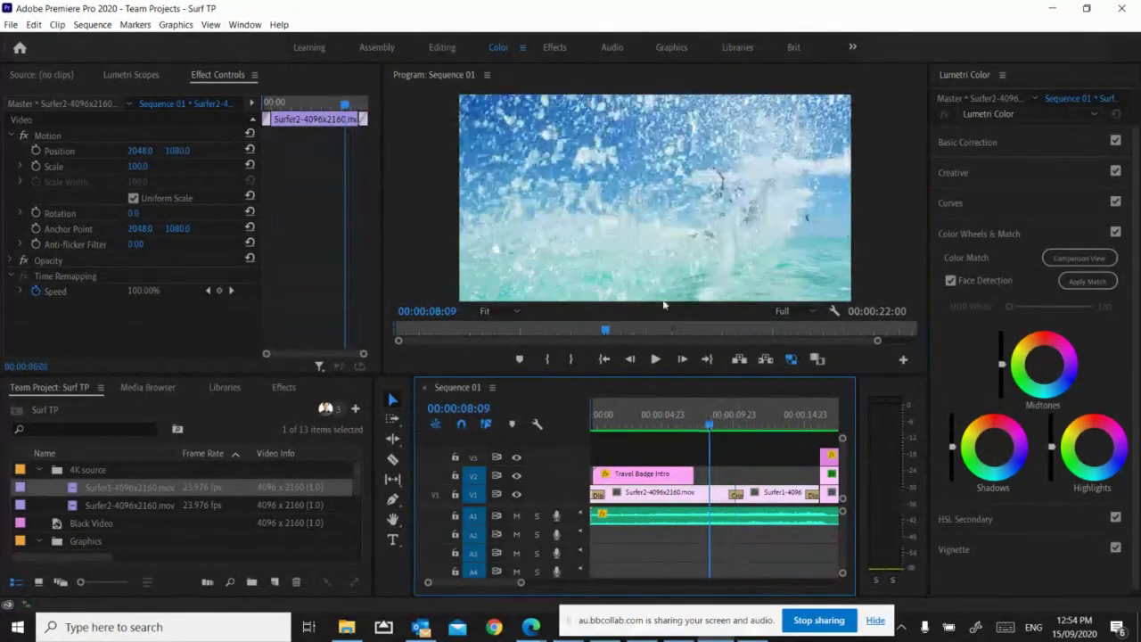
{"action": "left_click", "coordinate": [646, 422]}
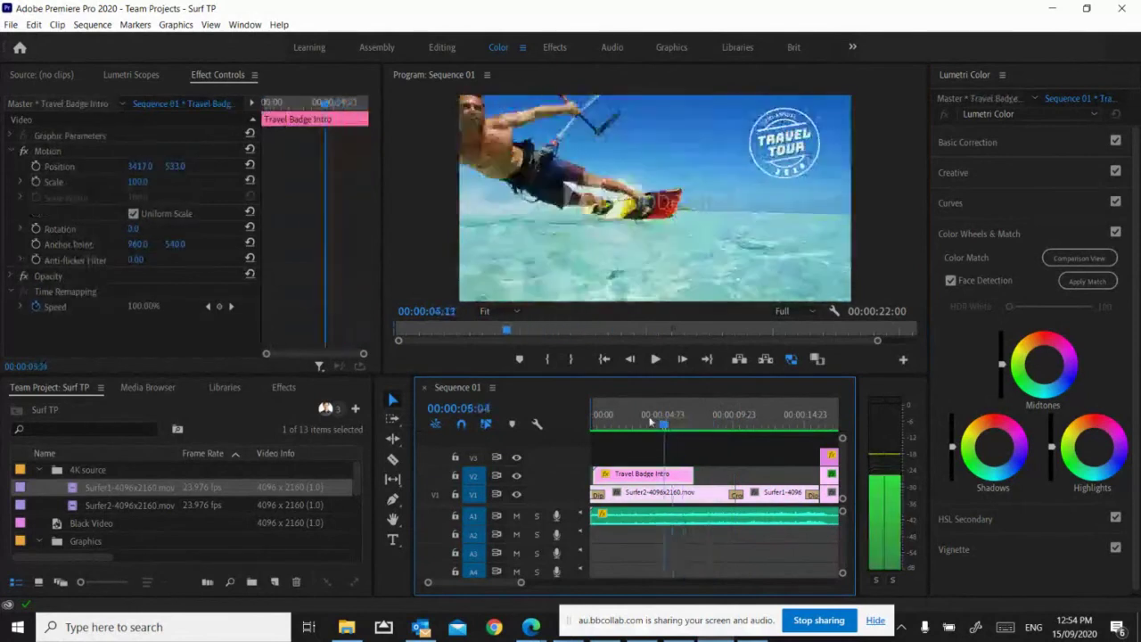
{"action": "left_click_drag", "start_coordinate": [647, 422], "coordinate": [653, 416]}
- Inspect the proxy footage in the maximized Program monitor at 100% zoom while scrubbing, and restore the normal layout with Fit zoom
{"action": "left_click", "coordinate": [409, 213]}
{"action": "key", "text": "grave"}
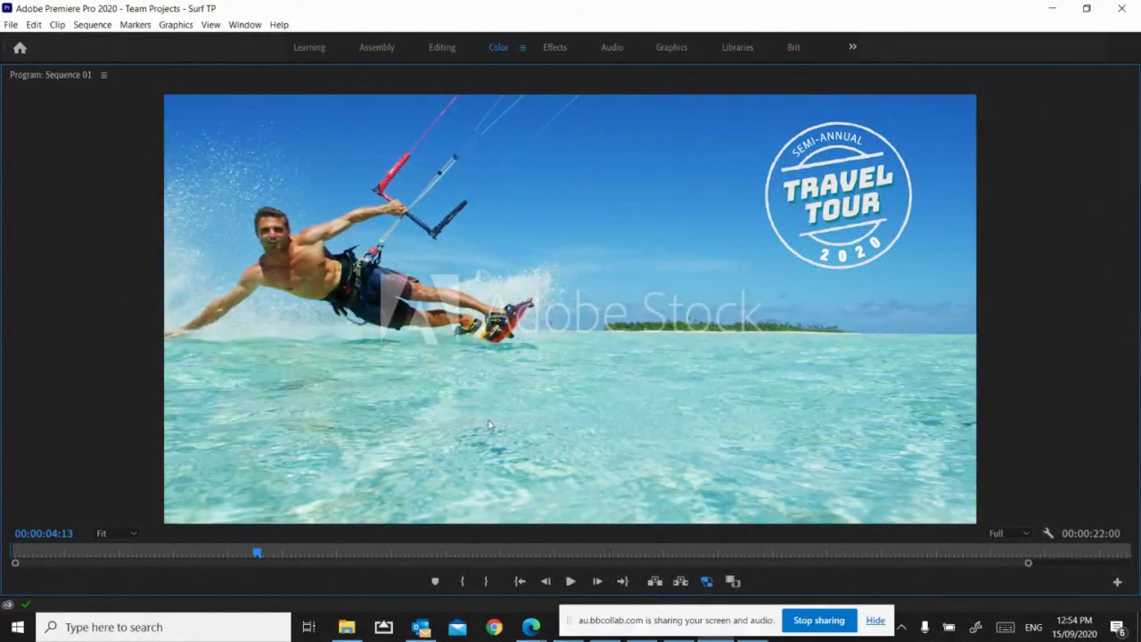
{"action": "left_click", "coordinate": [132, 529]}
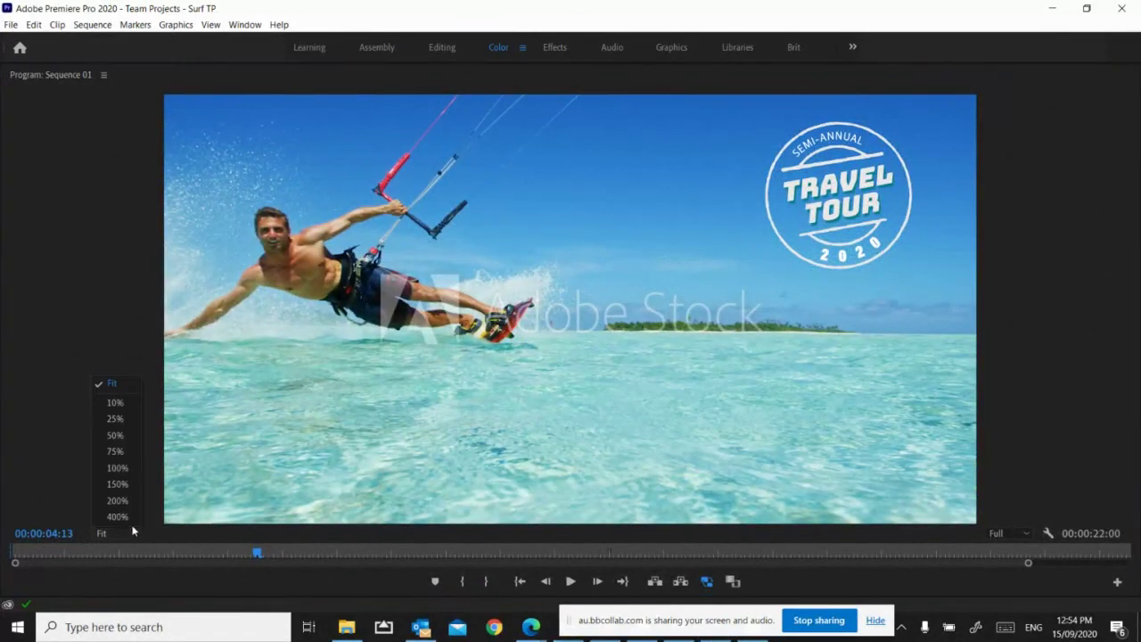
{"action": "left_click", "coordinate": [125, 471]}
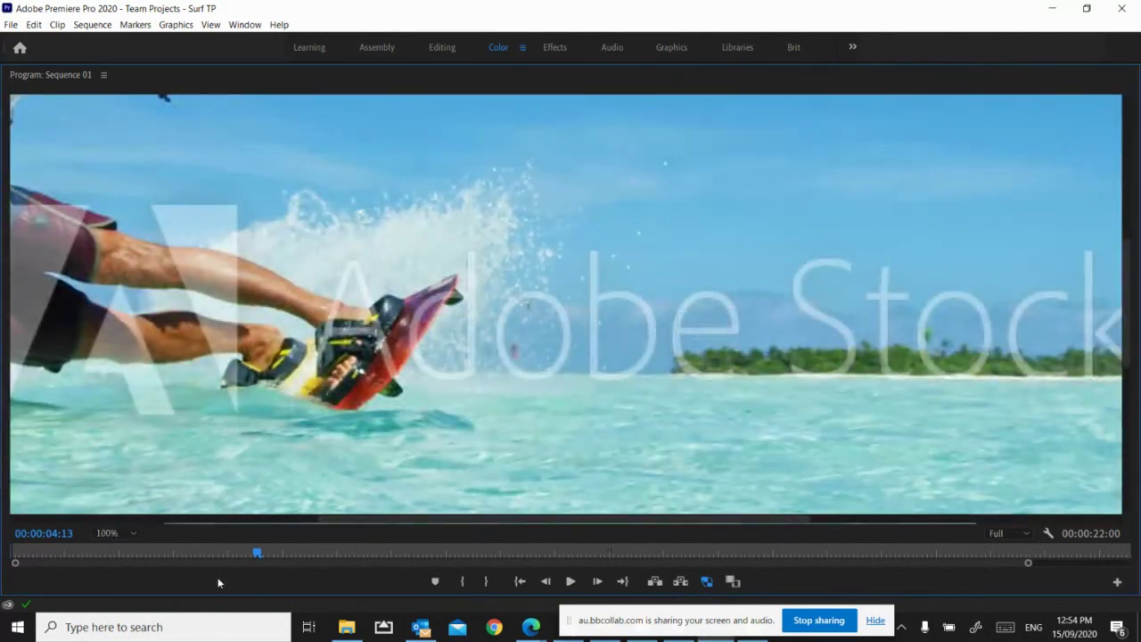
{"action": "left_click_drag", "start_coordinate": [256, 557], "coordinate": [564, 571]}
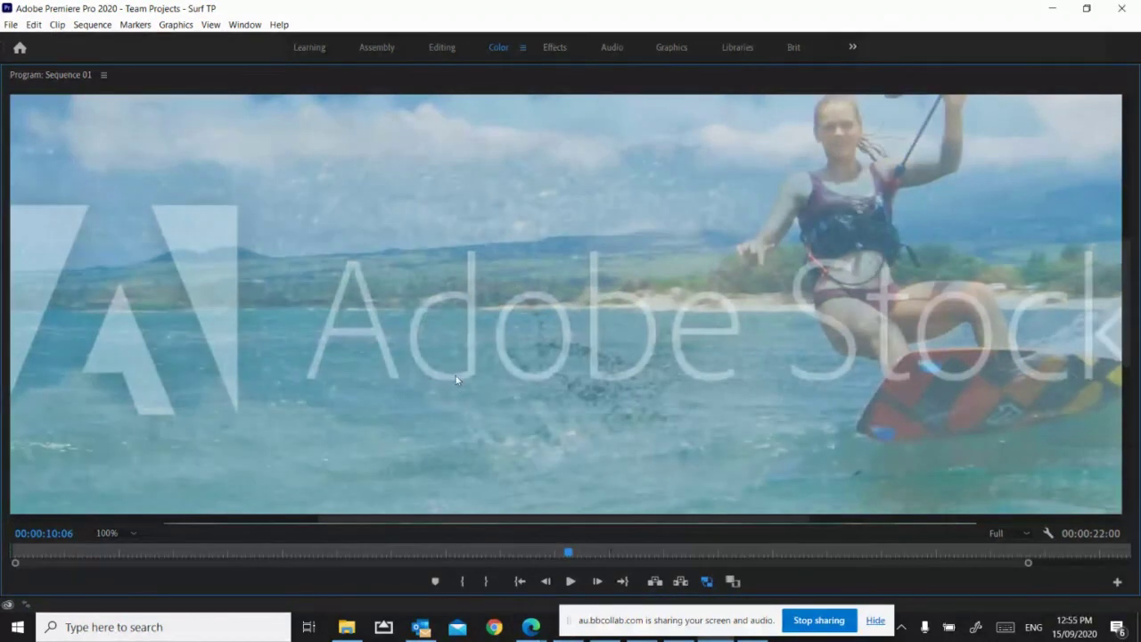
{"action": "left_click_drag", "start_coordinate": [571, 554], "coordinate": [495, 548]}
{"action": "key", "text": "grave"}
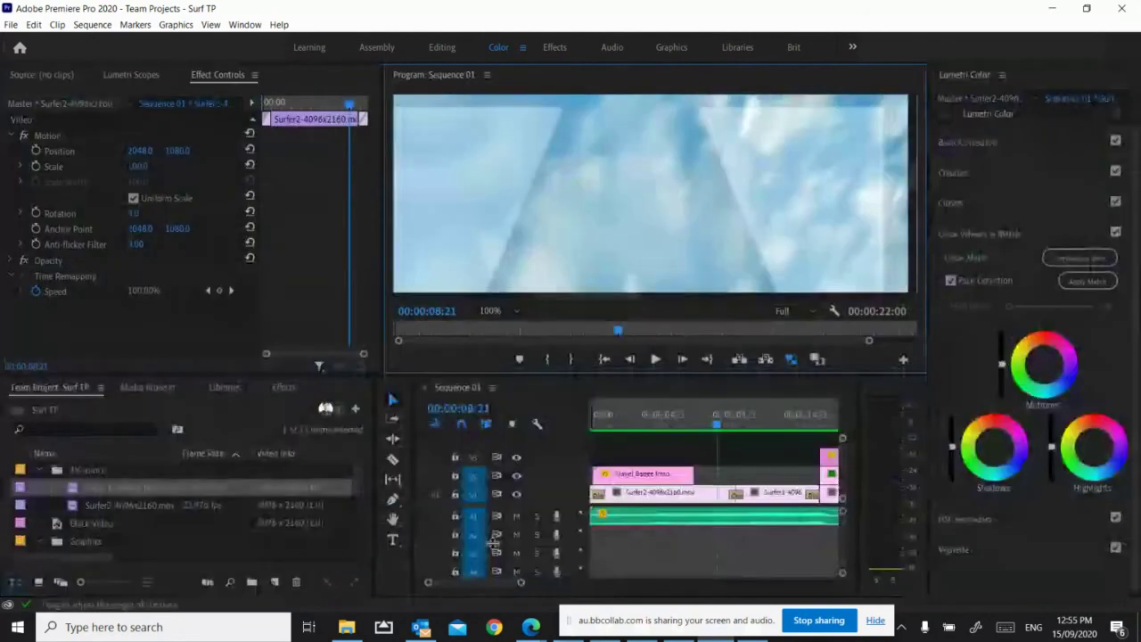
{"action": "left_click", "coordinate": [514, 311]}
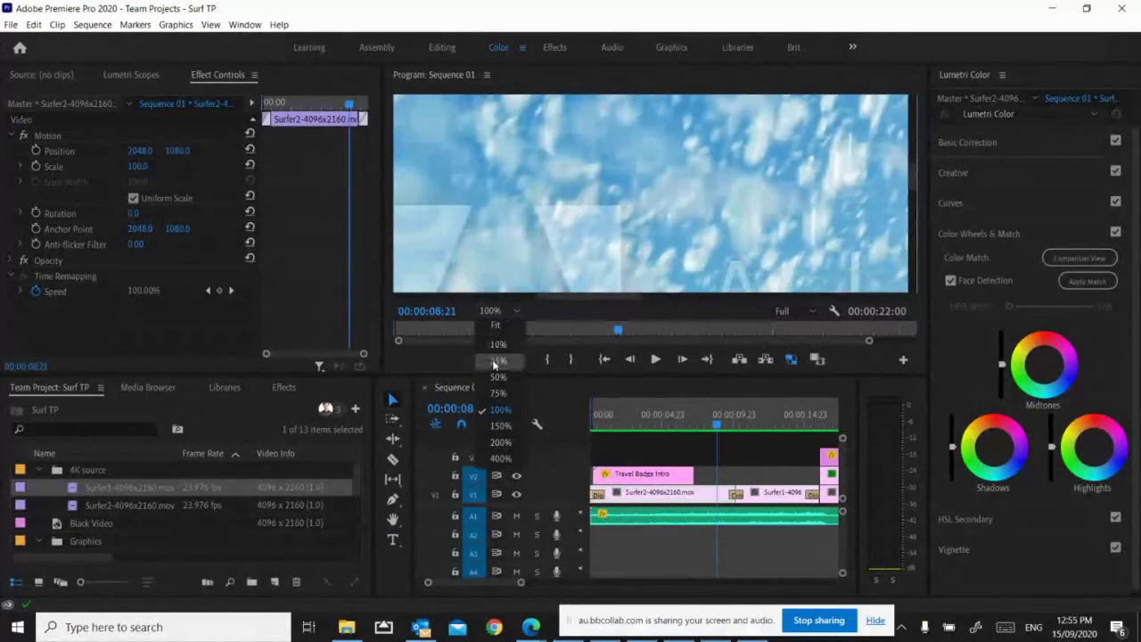
{"action": "left_click", "coordinate": [490, 328]}
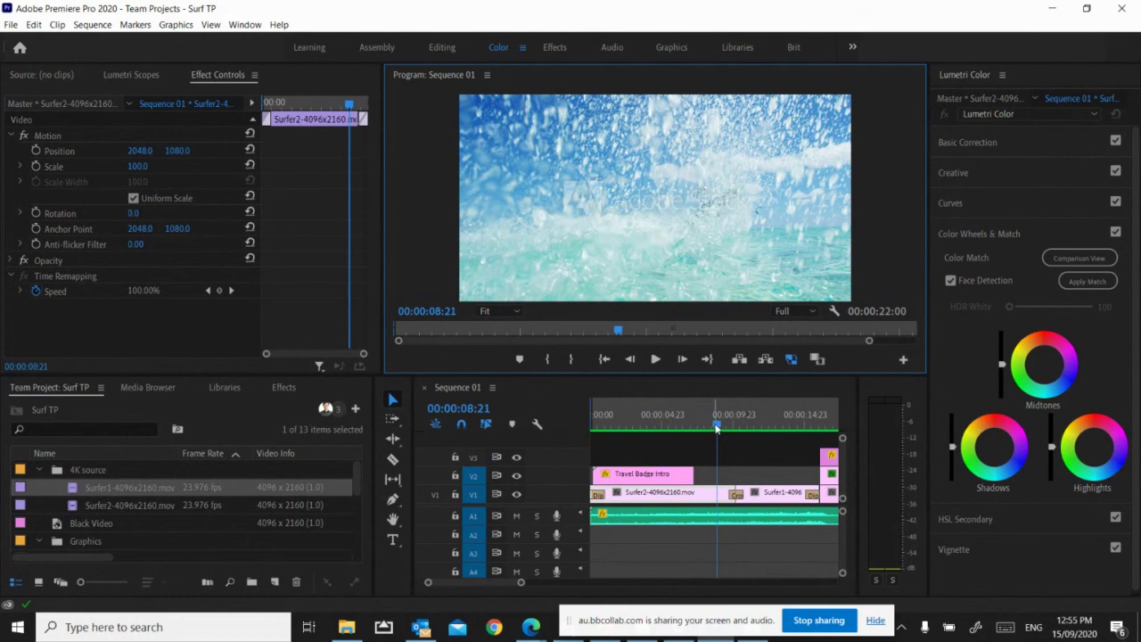
- Scrub Sequence 01 from the end of the Surfer2 clip into the Surfer1 clip at 00:00:11:19
{"action": "left_click_drag", "start_coordinate": [715, 429], "coordinate": [704, 429]}
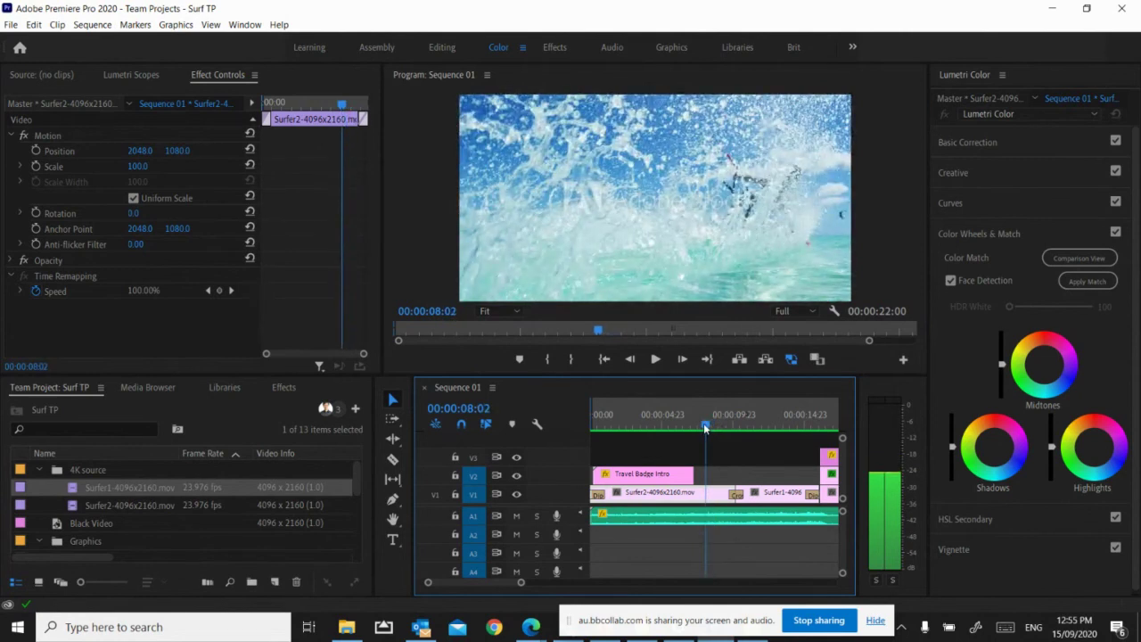
{"action": "left_click_drag", "start_coordinate": [704, 429], "coordinate": [757, 430]}
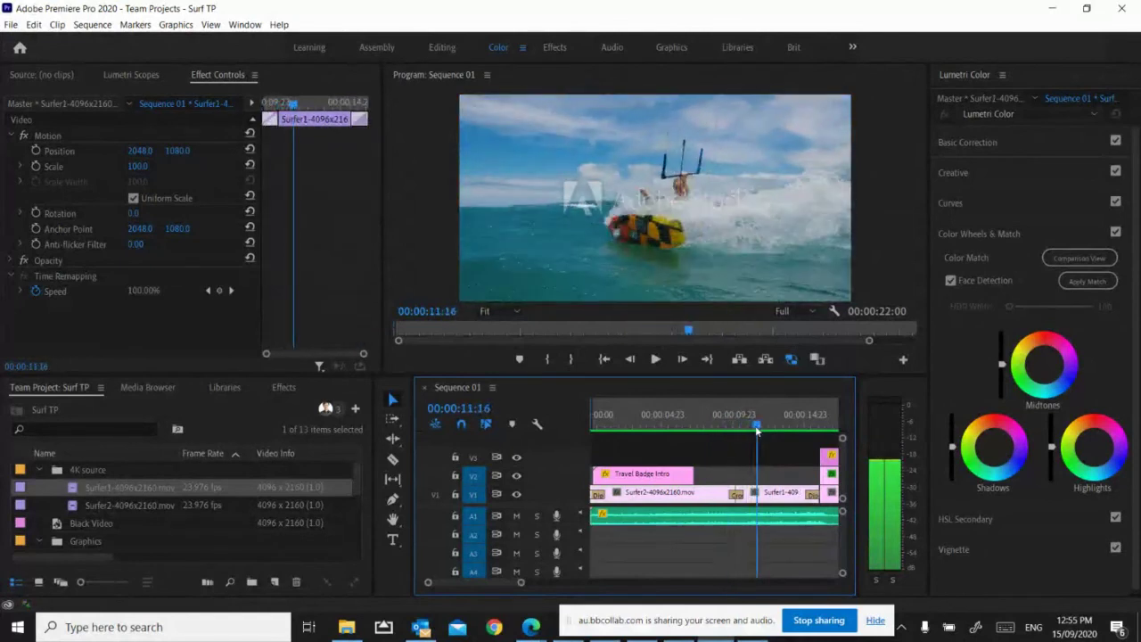
{"action": "left_click_drag", "start_coordinate": [756, 430], "coordinate": [758, 430]}
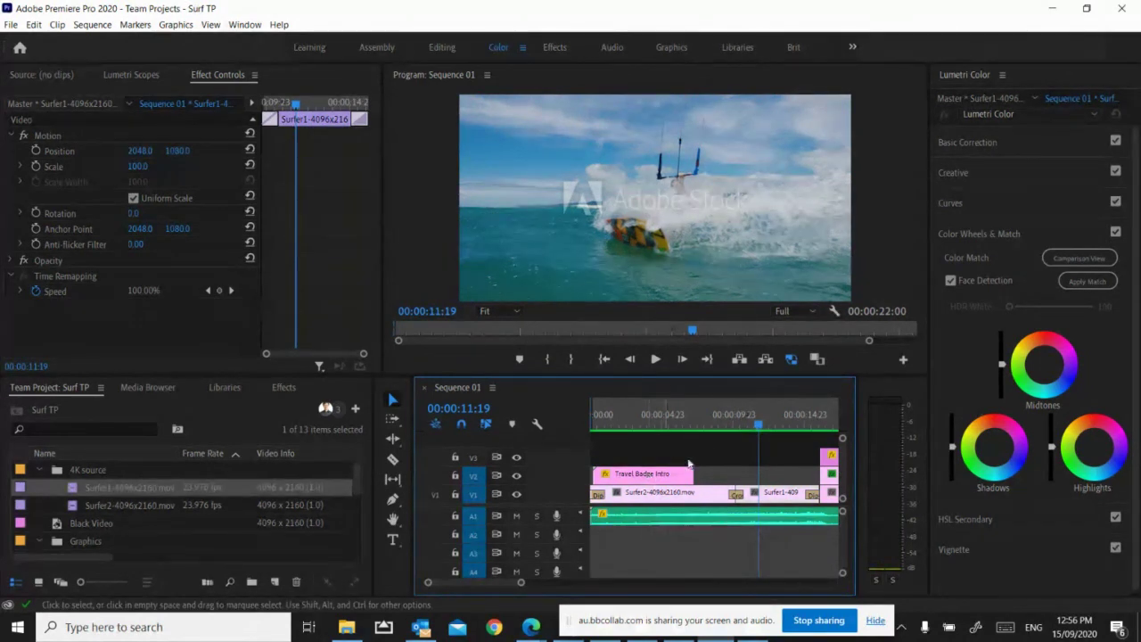
- With the playhead at 00:00:04:04, set the horizontal position of the Travel Badge Intro graphic to 2455
{"action": "left_click_drag", "start_coordinate": [767, 435], "coordinate": [650, 434]}
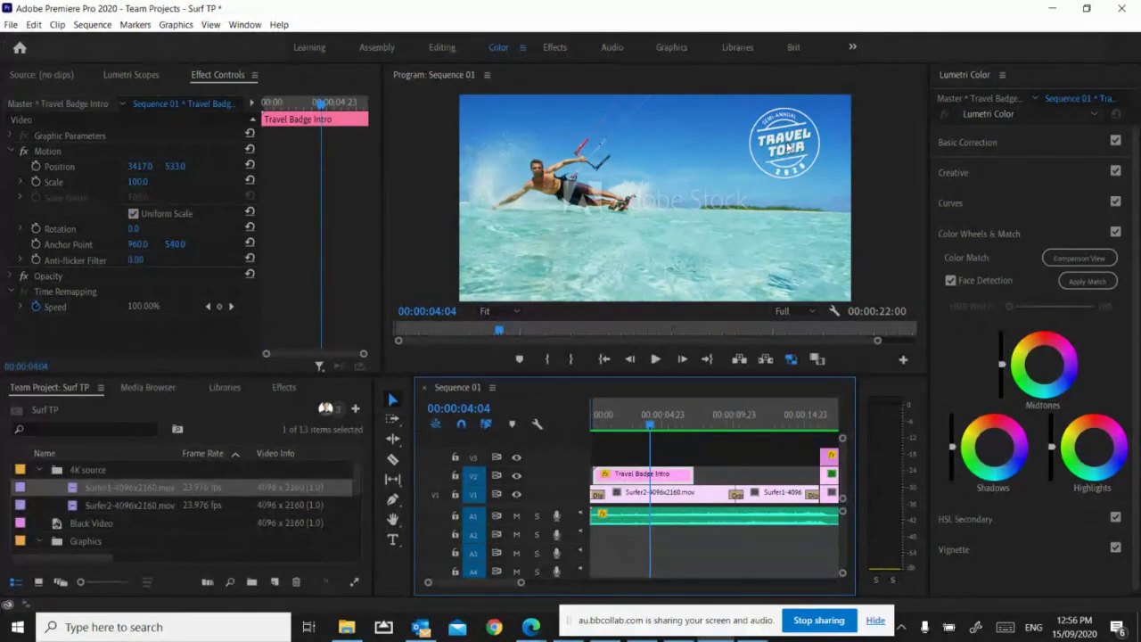
{"action": "left_click", "coordinate": [789, 148]}
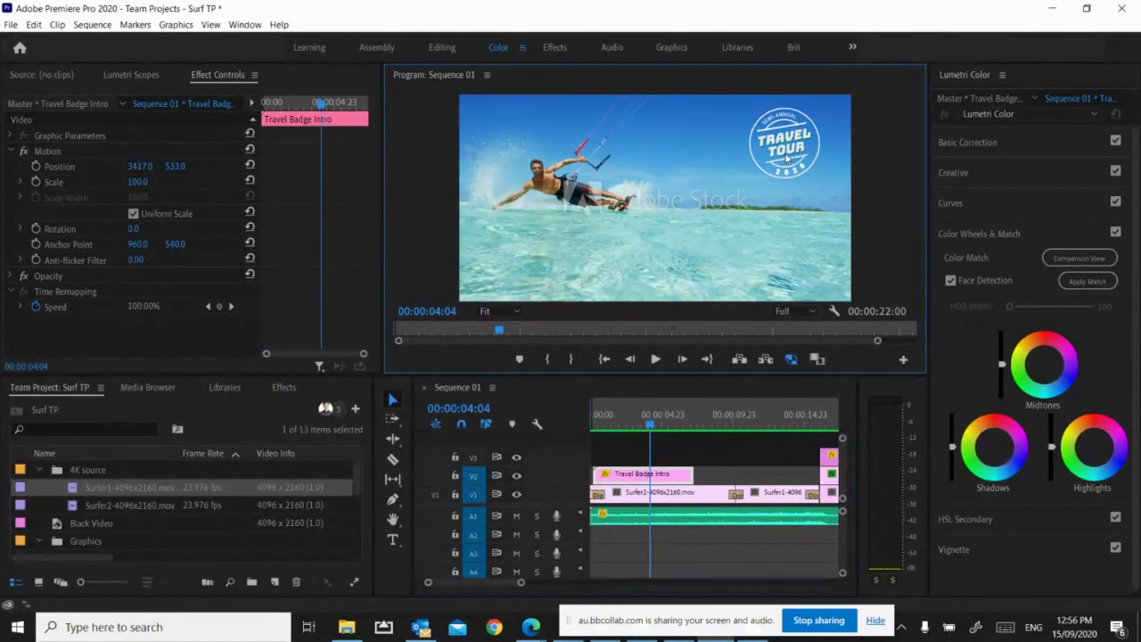
{"action": "left_click", "coordinate": [670, 474]}
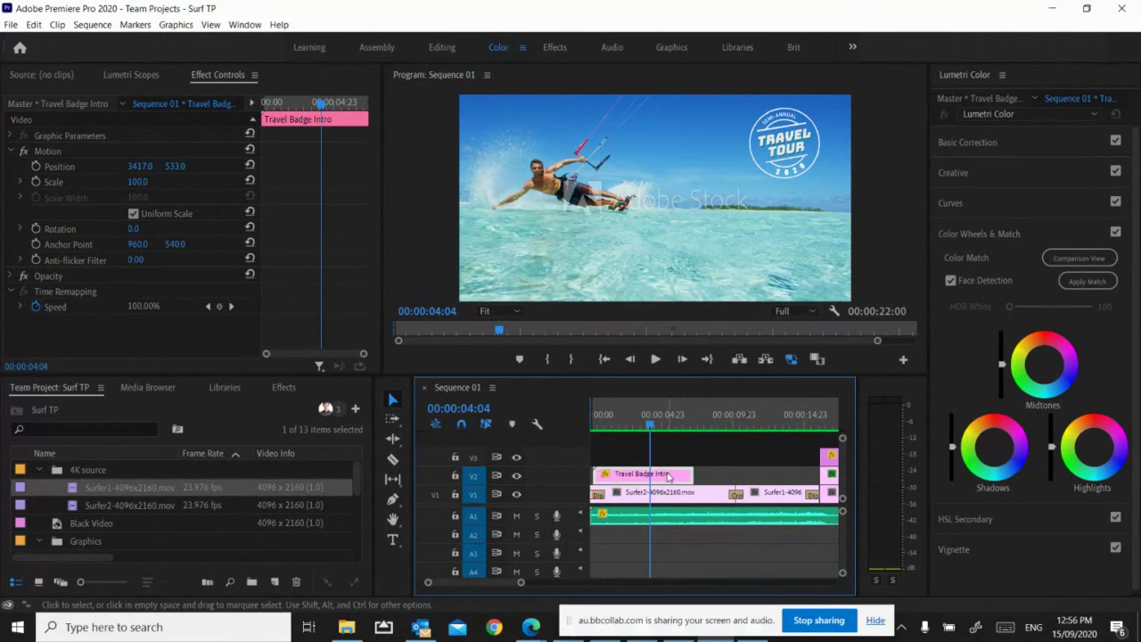
{"action": "left_click", "coordinate": [138, 171]}
{"action": "left_click_drag", "start_coordinate": [119, 169], "coordinate": [54, 173]}
{"action": "left_click_drag", "start_coordinate": [185, 172], "coordinate": [27, 169]}
{"action": "left_click_drag", "start_coordinate": [139, 169], "coordinate": [8, 173]}
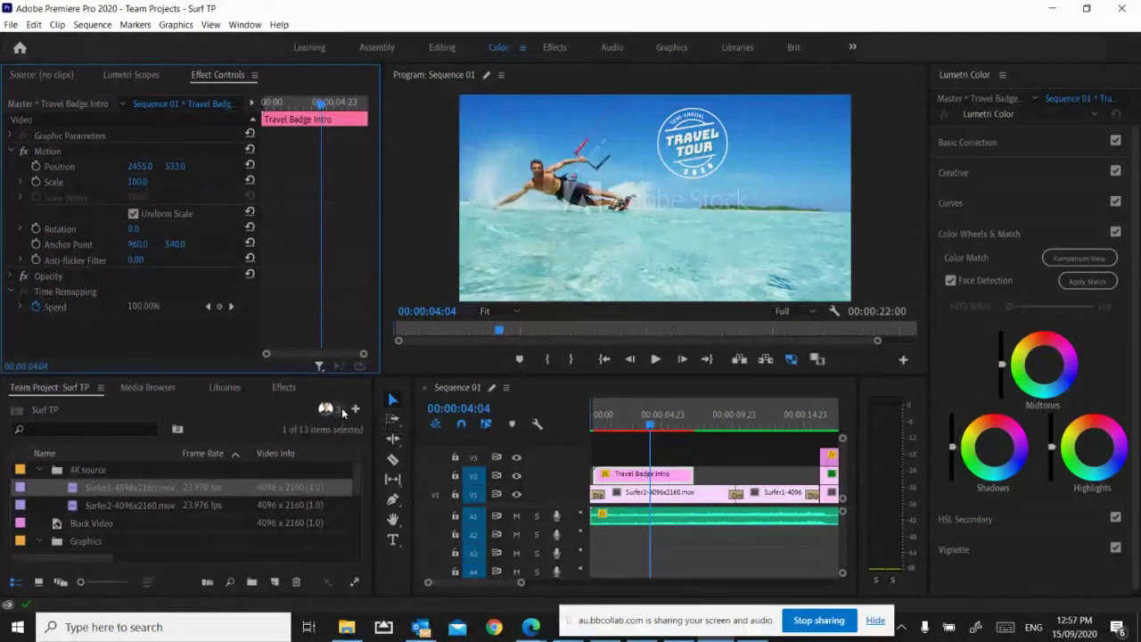
- Share the Sequence 01 edit to the Surf TP team project with the comment "Logo moved to another pos."
{"action": "left_click", "coordinate": [354, 581]}
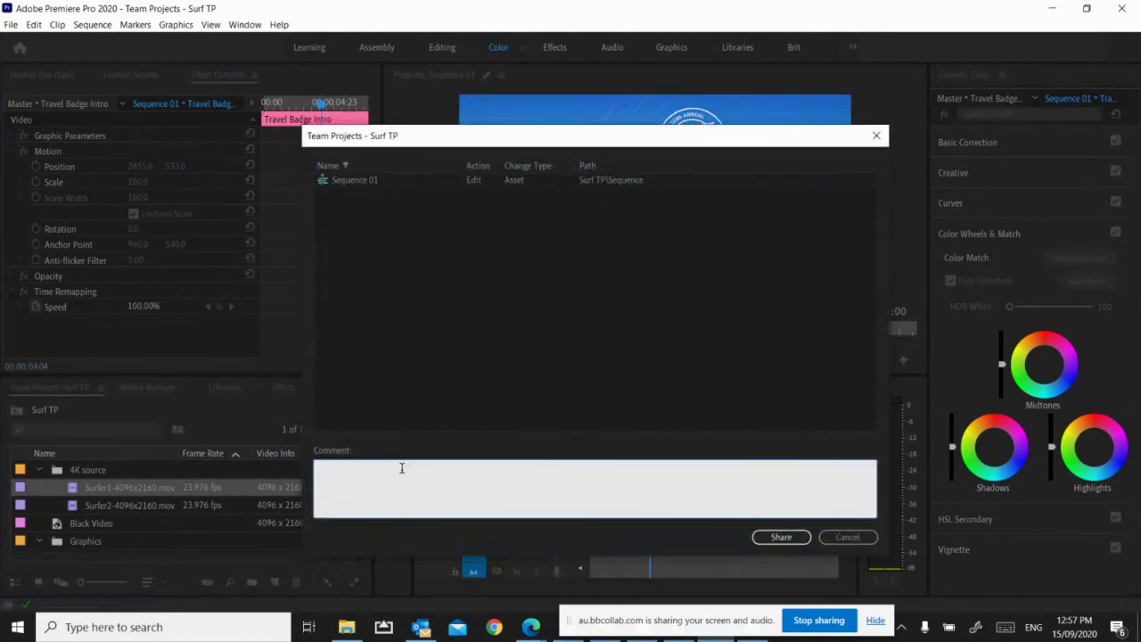
{"action": "type", "text": "Logo moved to another pos."}
{"action": "left_click", "coordinate": [781, 537]}
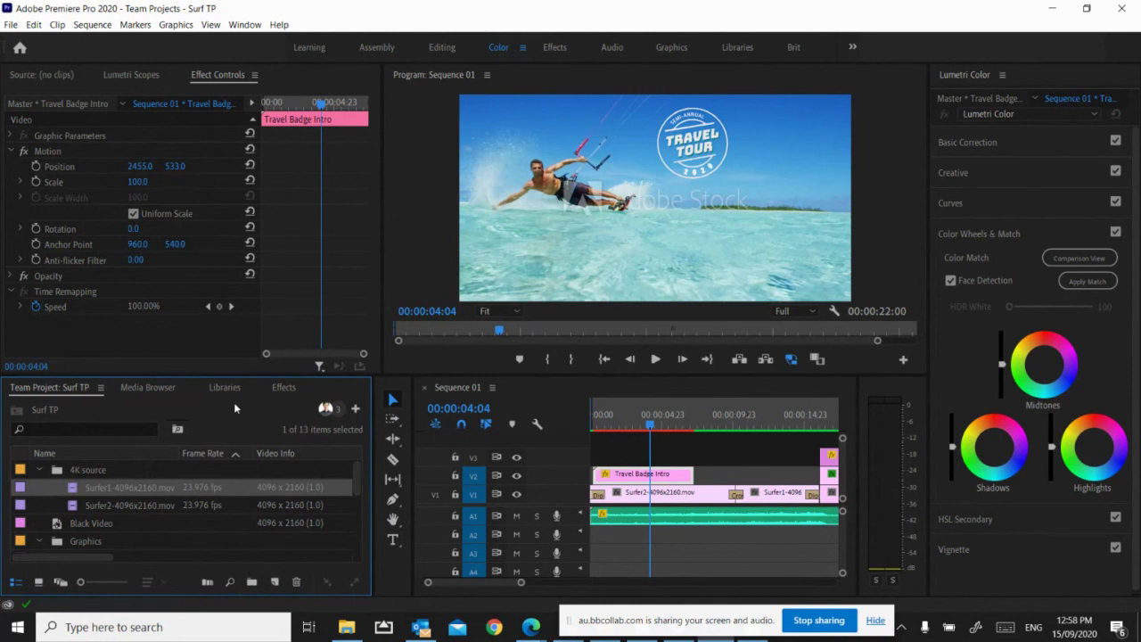
- Browse Team Projects Versions in the maximized Media Browser, try to open Surf TP, and expand the Team Projects Versions tree
{"action": "left_click", "coordinate": [148, 388]}
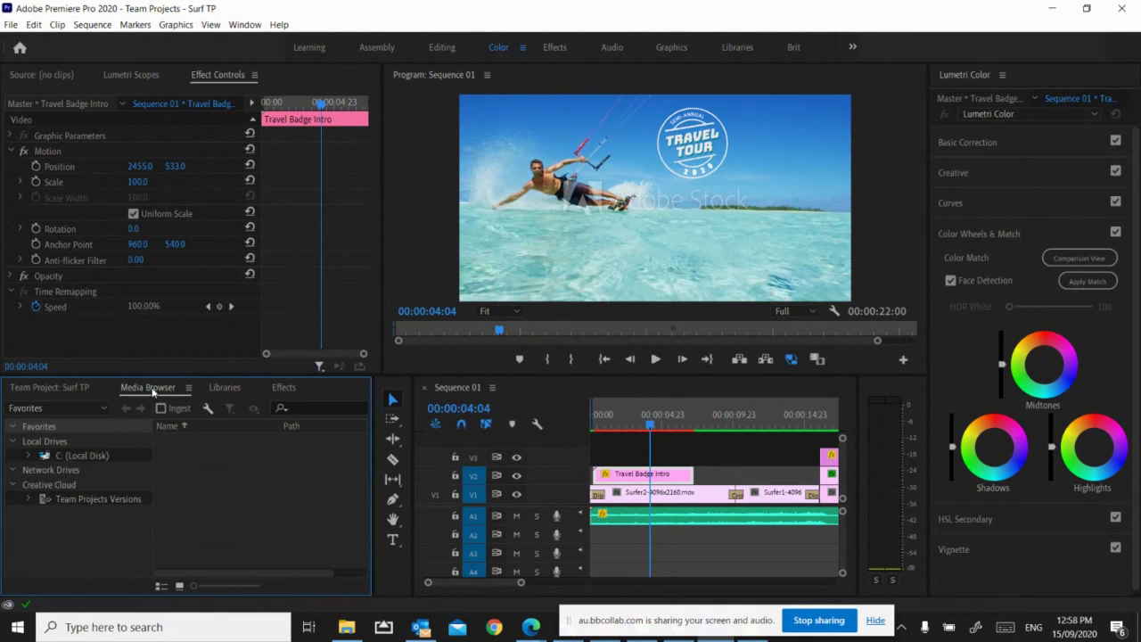
{"action": "key", "text": "grave"}
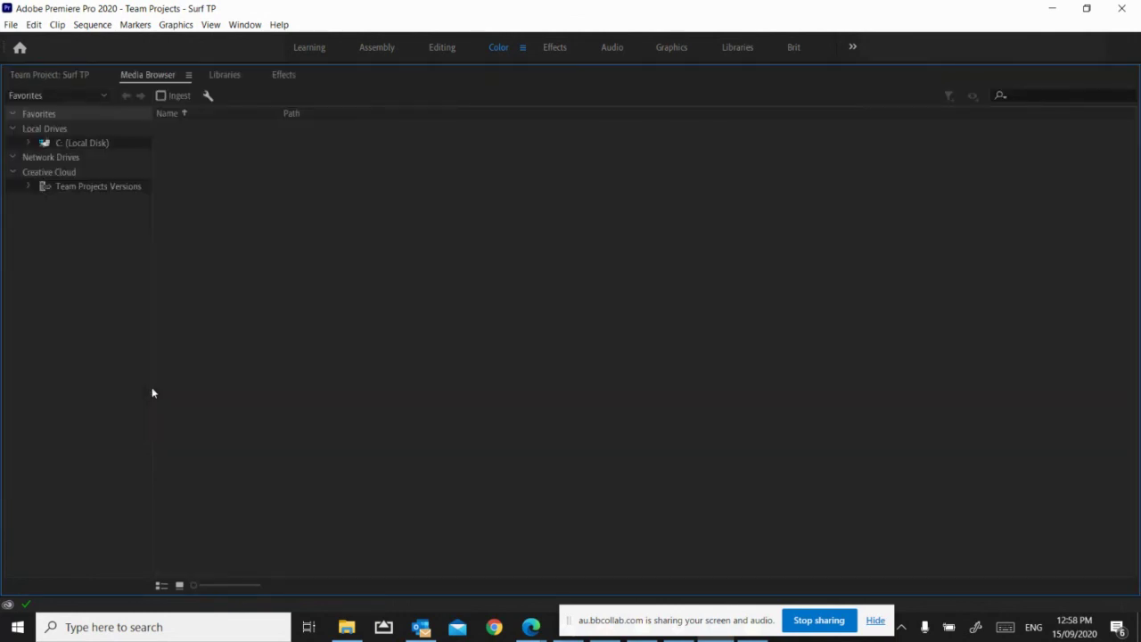
{"action": "left_click", "coordinate": [99, 187]}
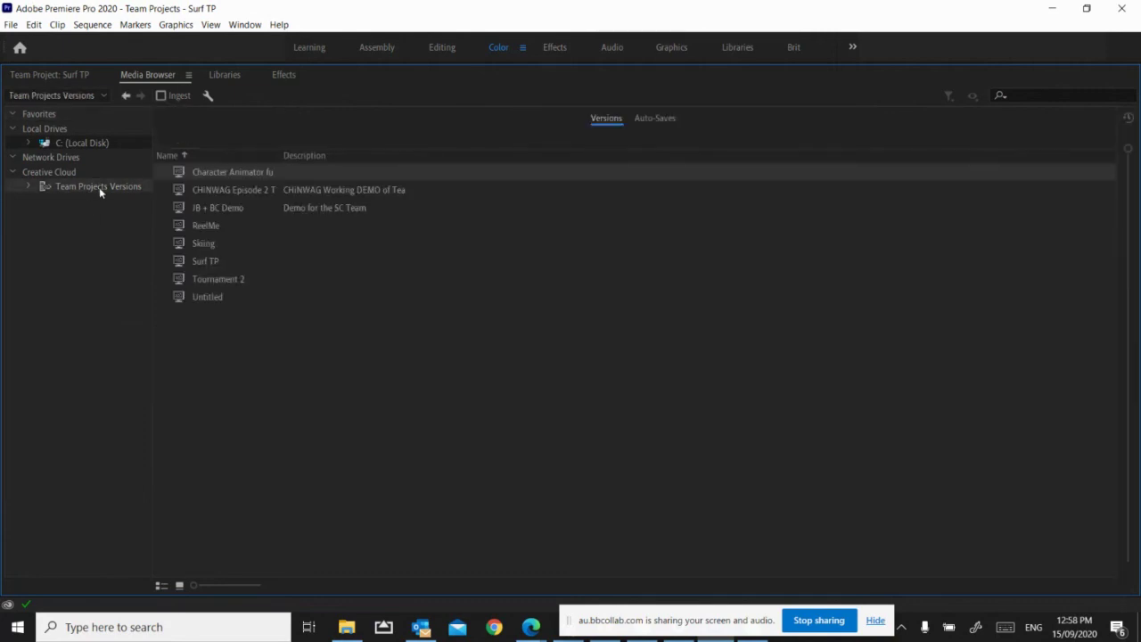
{"action": "left_click", "coordinate": [204, 261]}
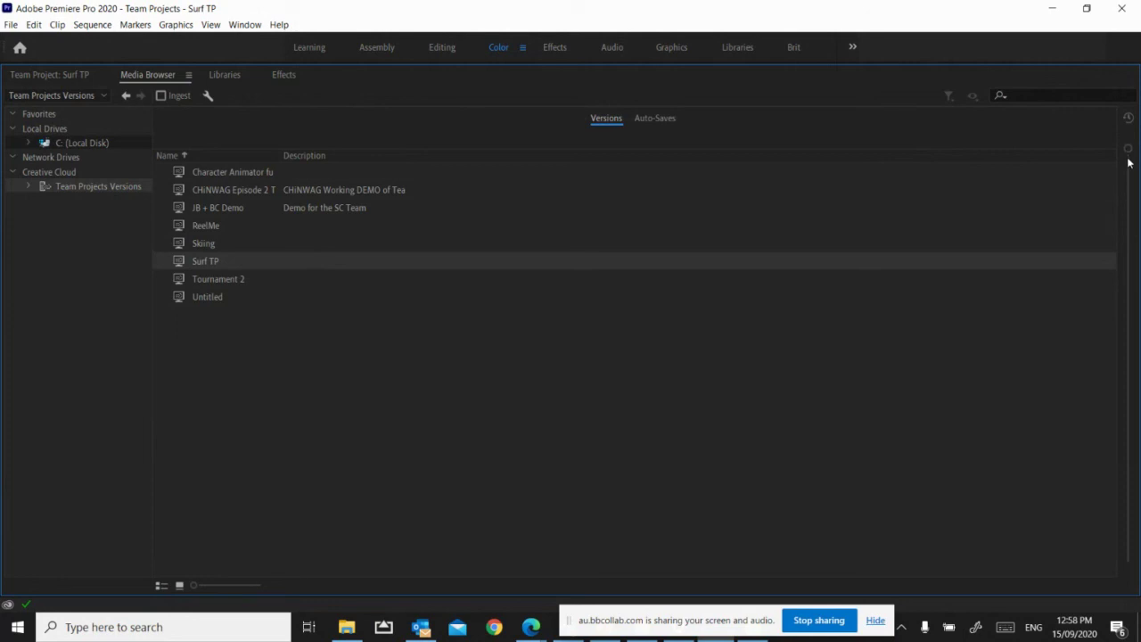
{"action": "double_click", "coordinate": [220, 261]}
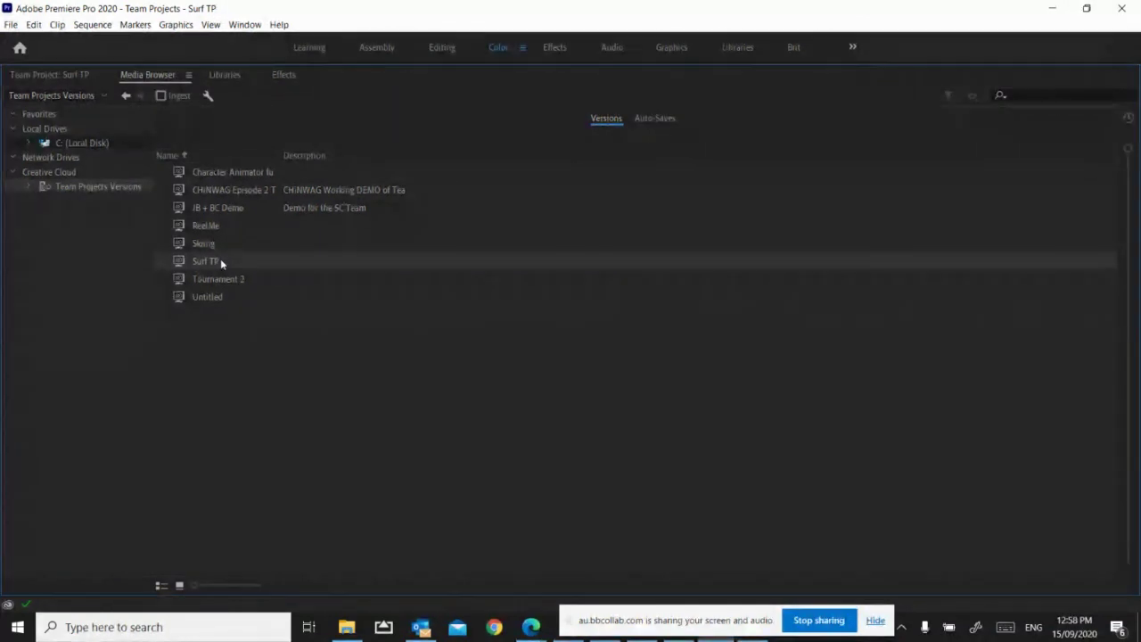
{"action": "left_click", "coordinate": [29, 186]}
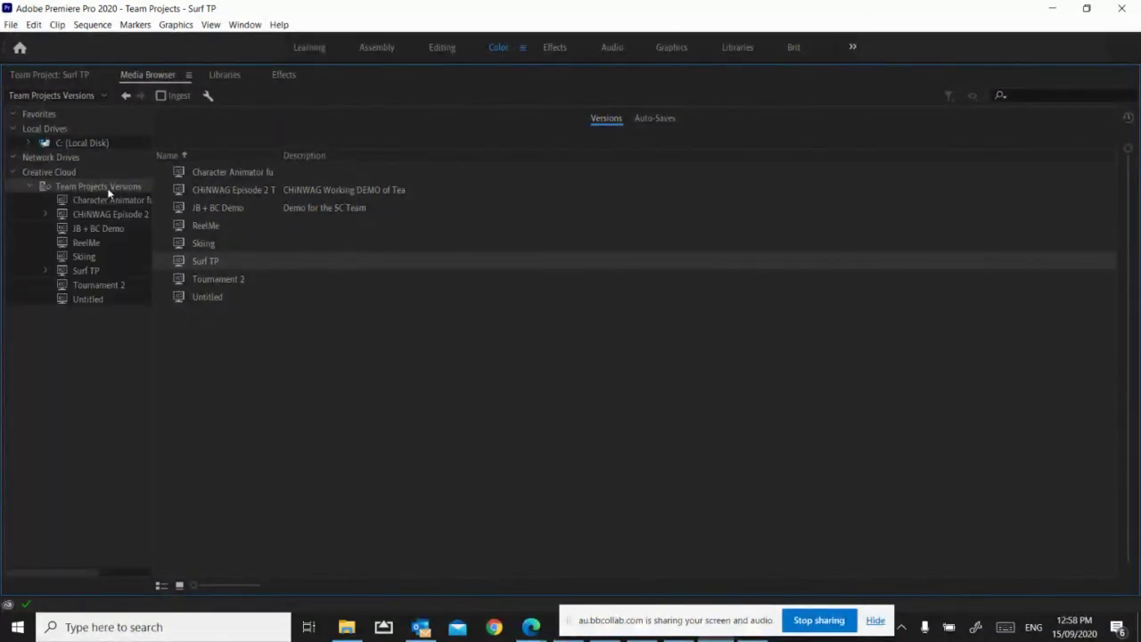